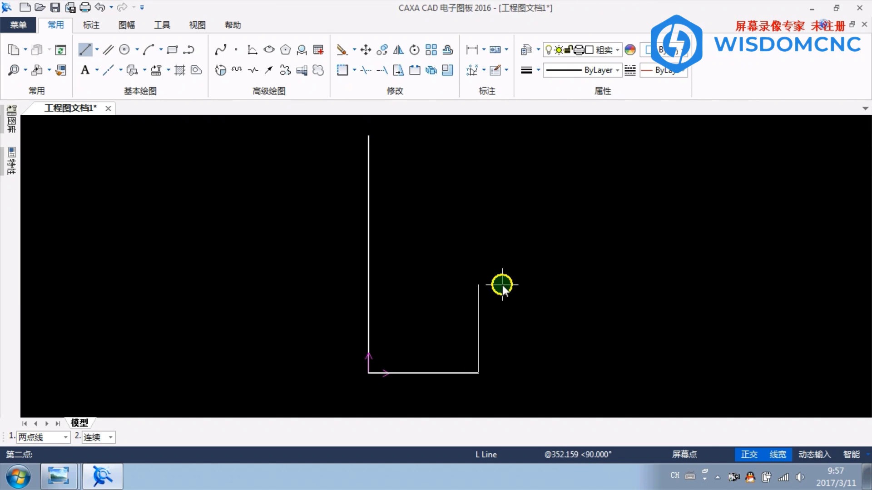
# - Offset a parallel copy of the vertical line by 10 to its right
pyautogui.click(107, 51)
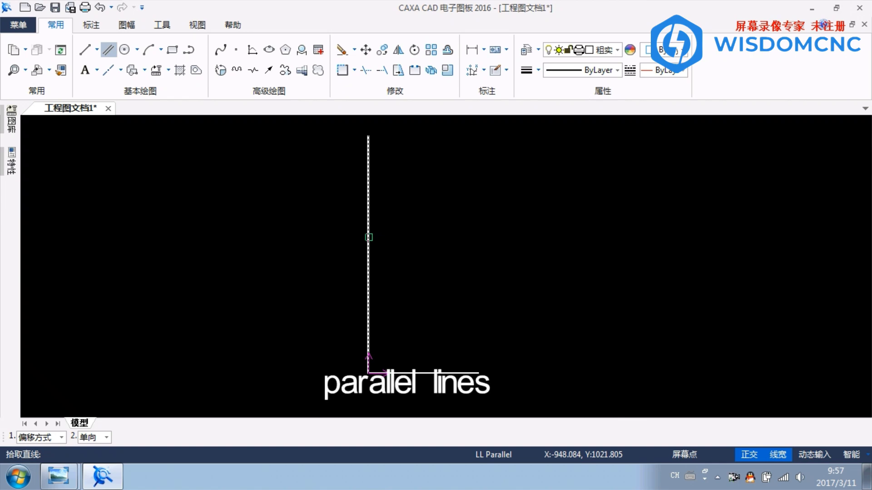
pyautogui.click(369, 237)
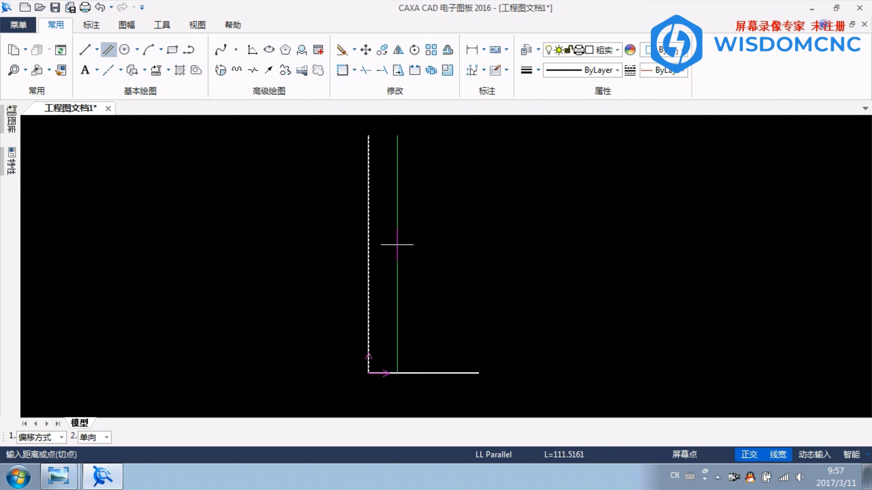
pyautogui.write('10')
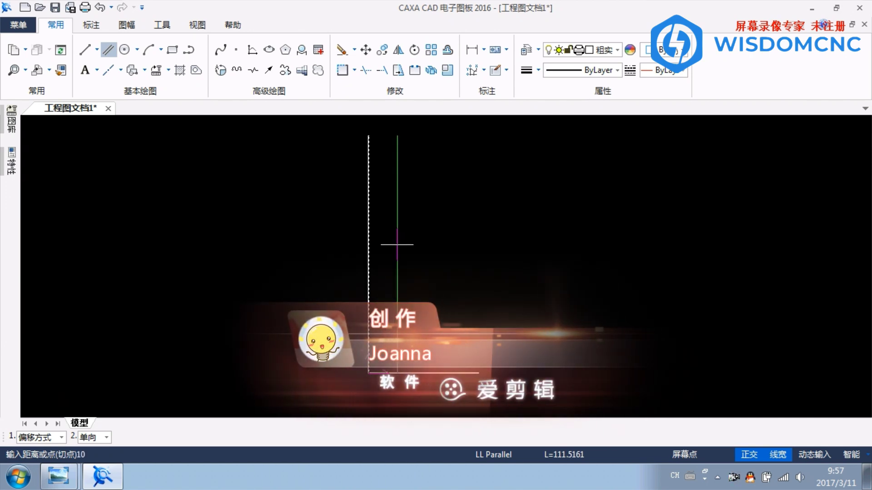
pyautogui.press('Return')
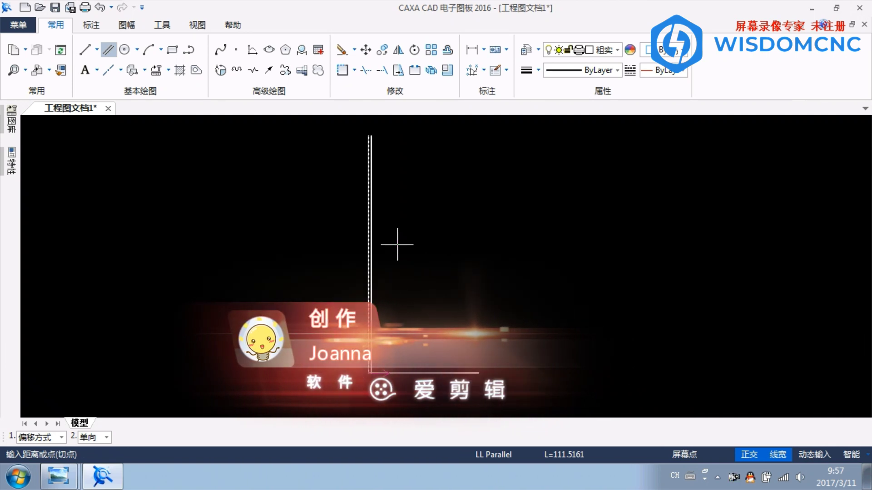
pyautogui.rightClick(392, 289)
# - Delete the parallel line beside the vertical line
pyautogui.scroll(2, 391, 291)
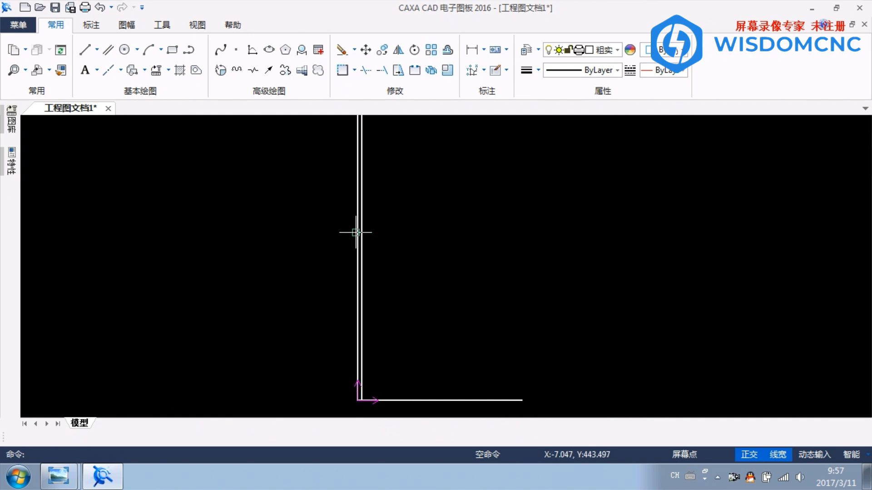
pyautogui.click(365, 244)
pyautogui.press('Delete')
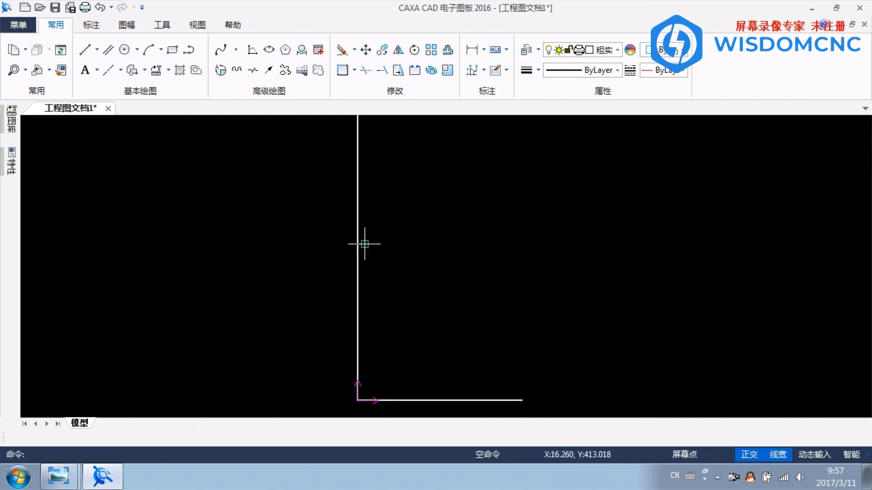
pyautogui.click(159, 49)
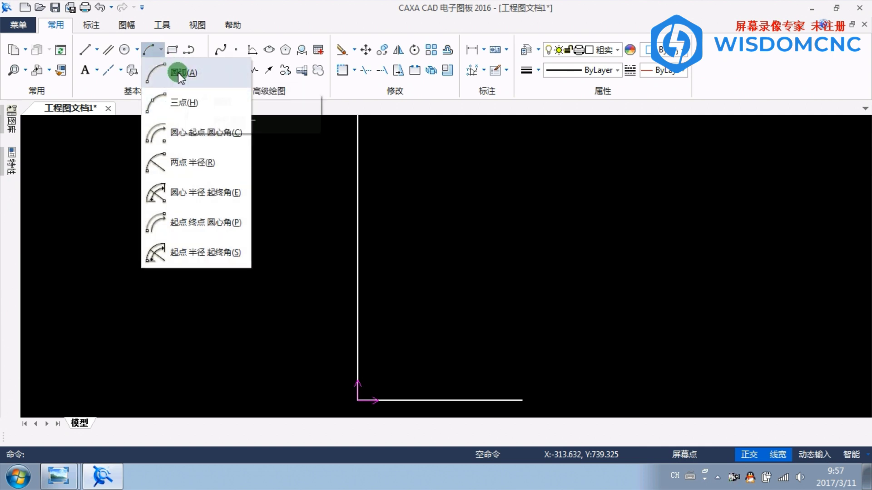
pyautogui.click(263, 5)
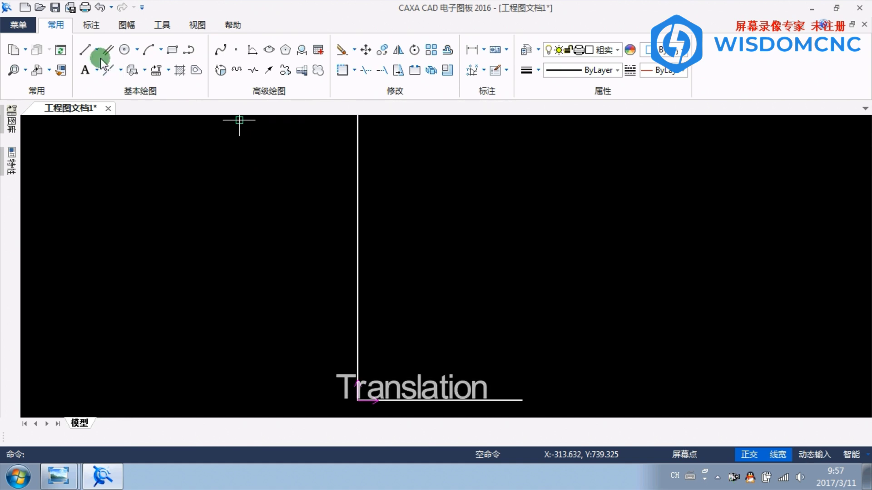
# - Move the vertical line about 315 units to the right along the horizontal line, using its lower endpoint as base point
pyautogui.click(358, 177)
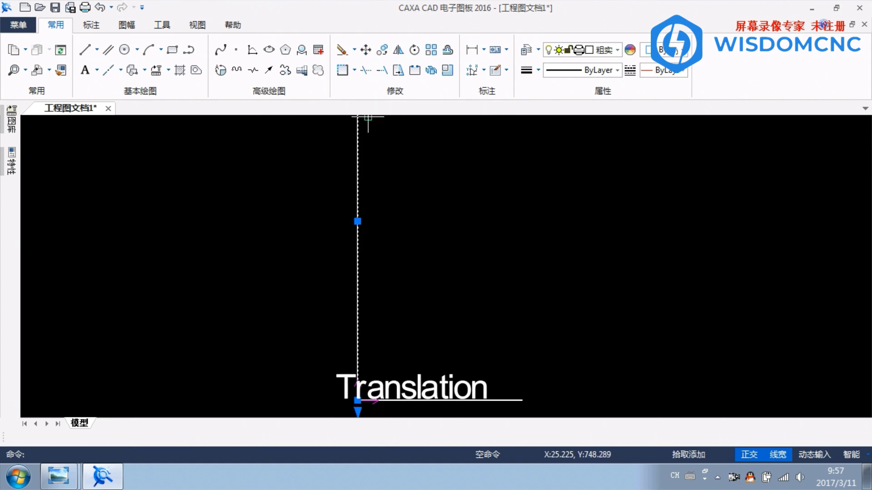
pyautogui.click(366, 52)
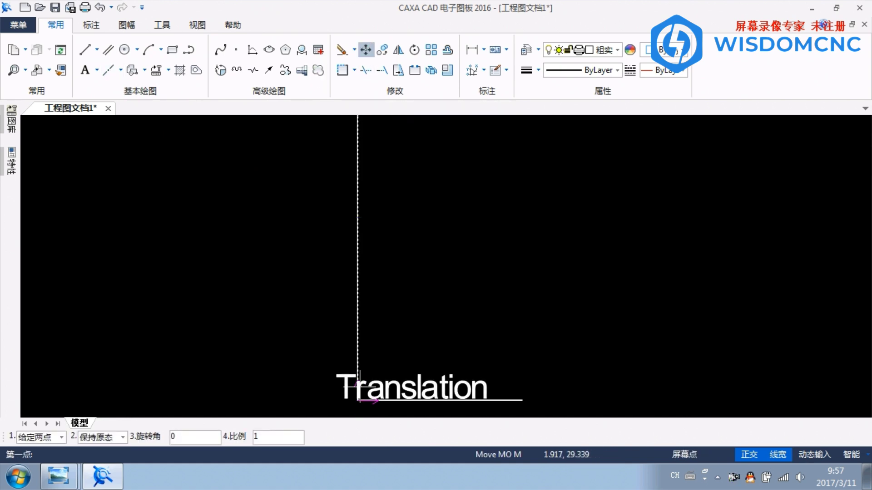
pyautogui.click(358, 400)
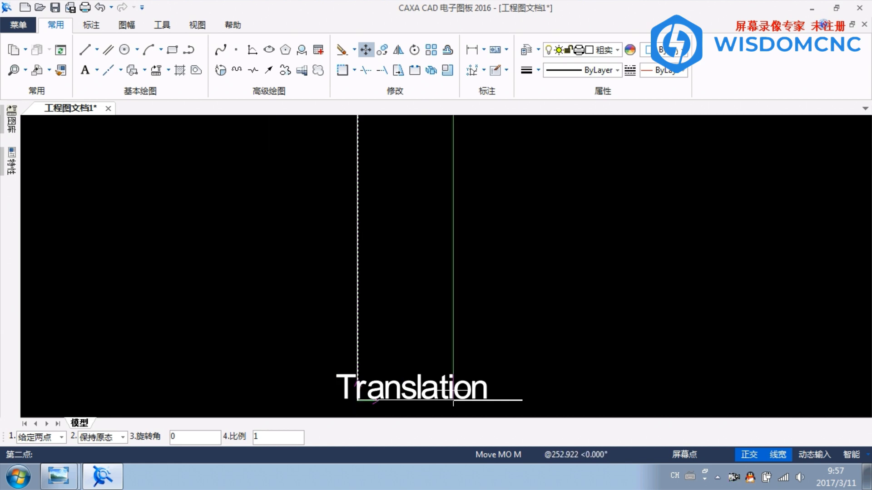
pyautogui.click(478, 400)
# - Delete the moved vertical line, then undo both the deletion and the move
pyautogui.click(477, 346)
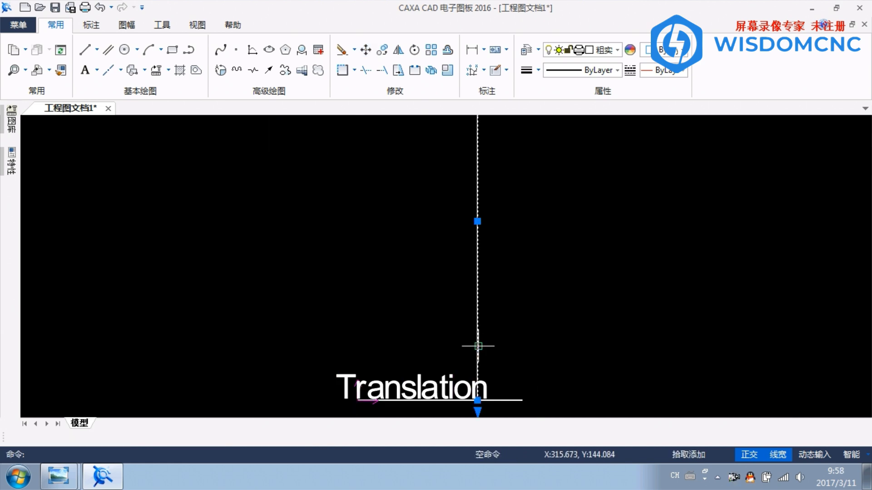
pyautogui.press('Delete')
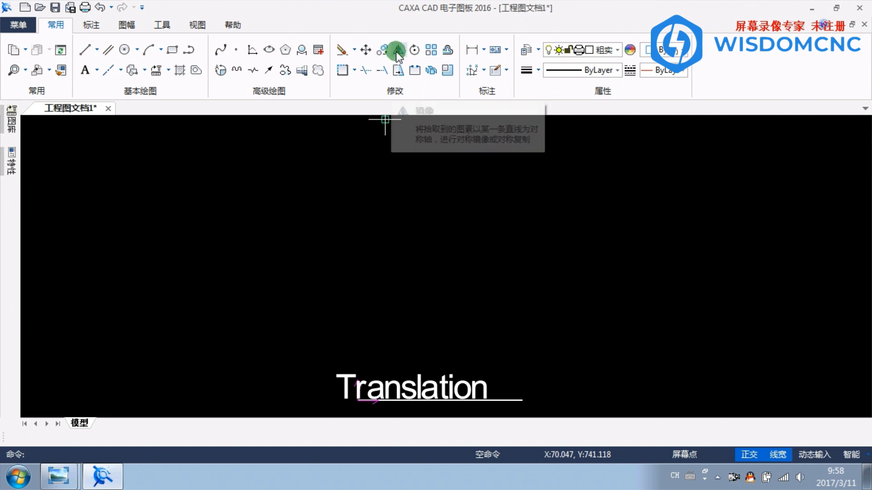
pyautogui.hotkey('ctrl', 'z')
pyautogui.hotkey('ctrl', 'z')
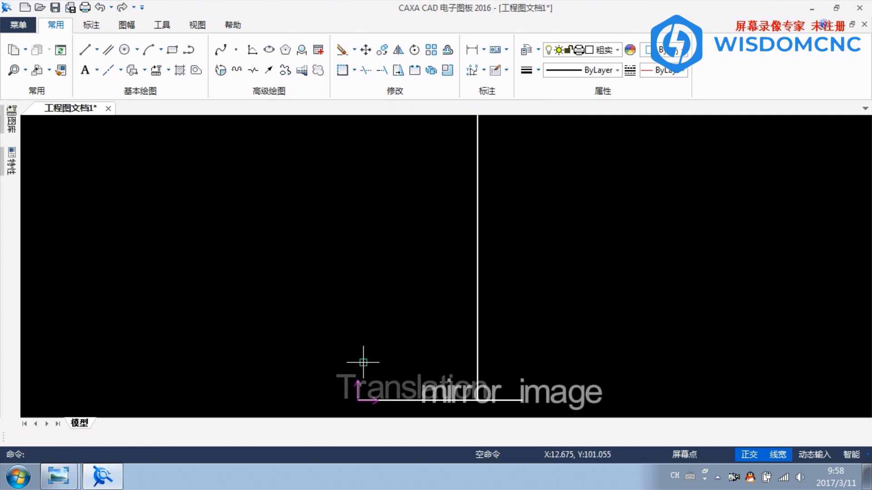
# - Turn off orthogonal mode and draw a three-point arc bulging right, to the right of the vertical line
pyautogui.moveTo(397, 261); pyautogui.dragTo(374, 317, button='middle')
pyautogui.scroll(-2, 374, 302)
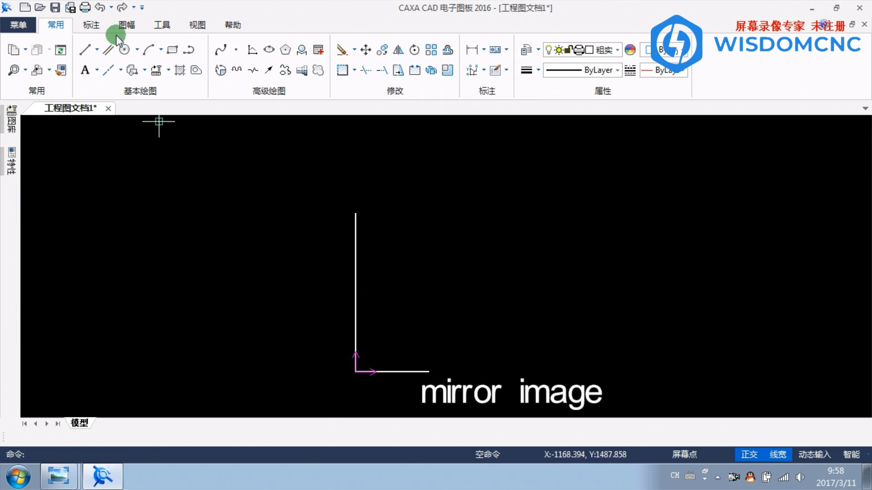
pyautogui.click(145, 50)
pyautogui.click(397, 238)
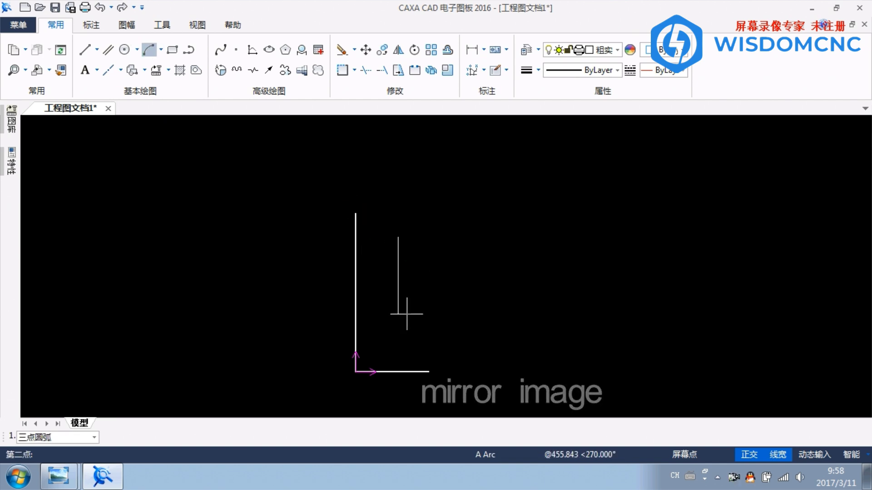
pyautogui.click(749, 454)
pyautogui.click(417, 302)
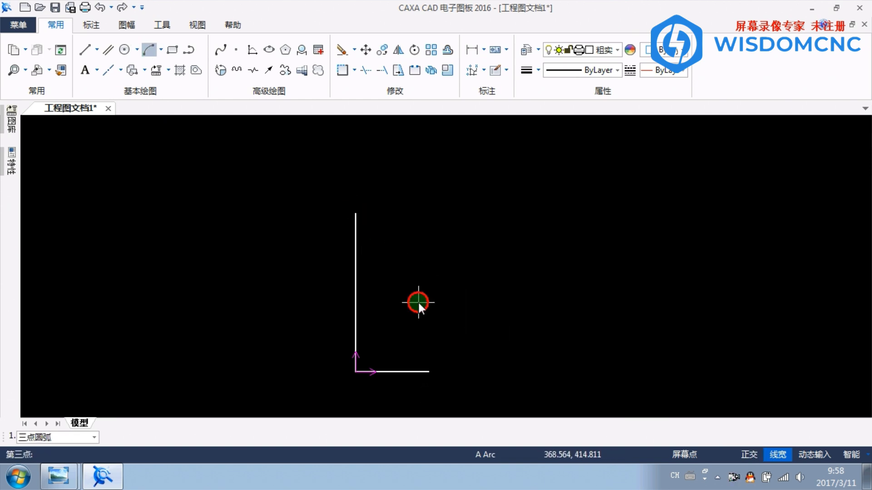
pyautogui.click(402, 311)
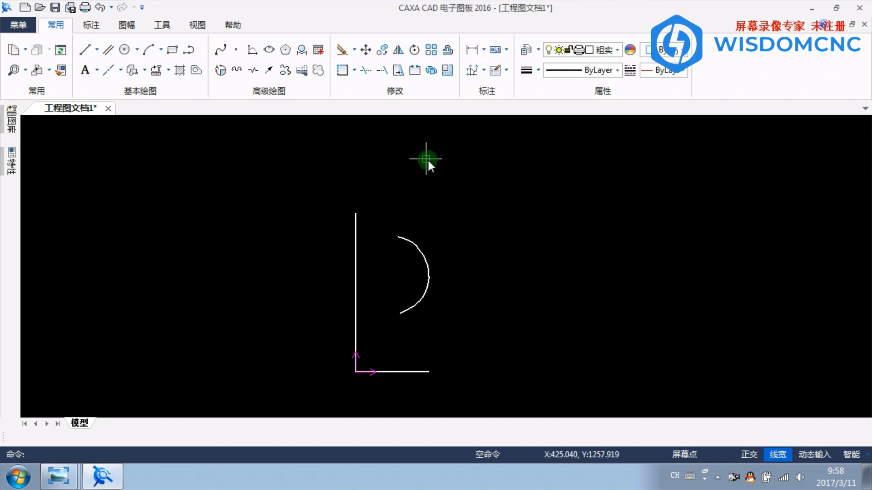
# - Mirror a copy of the arc about the vertical line
pyautogui.click(428, 273)
pyautogui.click(398, 49)
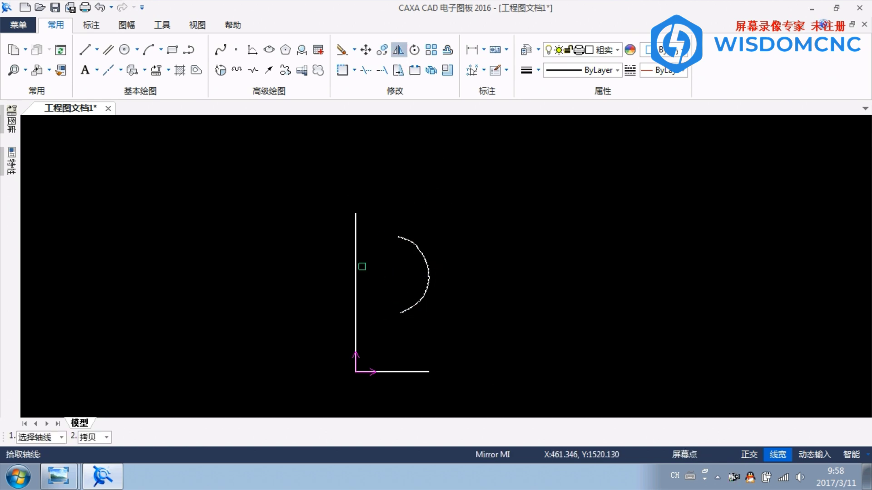
pyautogui.click(358, 264)
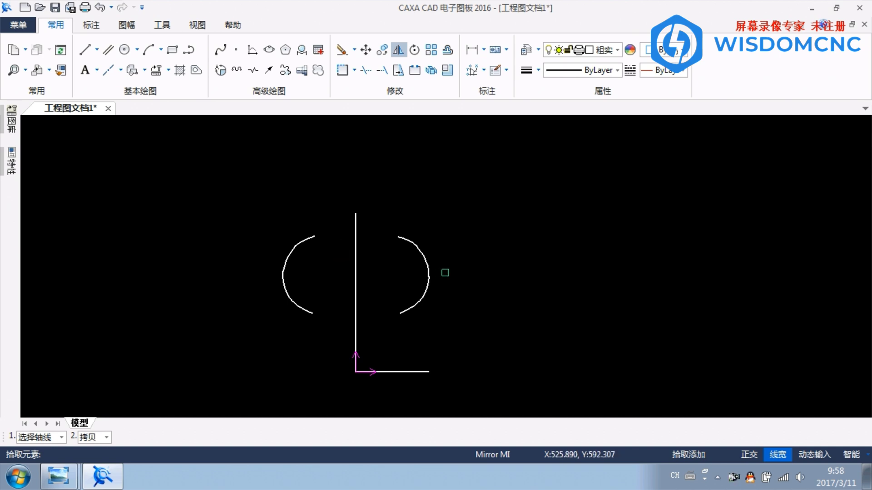
pyautogui.rightClick(436, 286)
# - Delete the original arc and its mirrored copy
pyautogui.click(426, 263)
pyautogui.press('Delete')
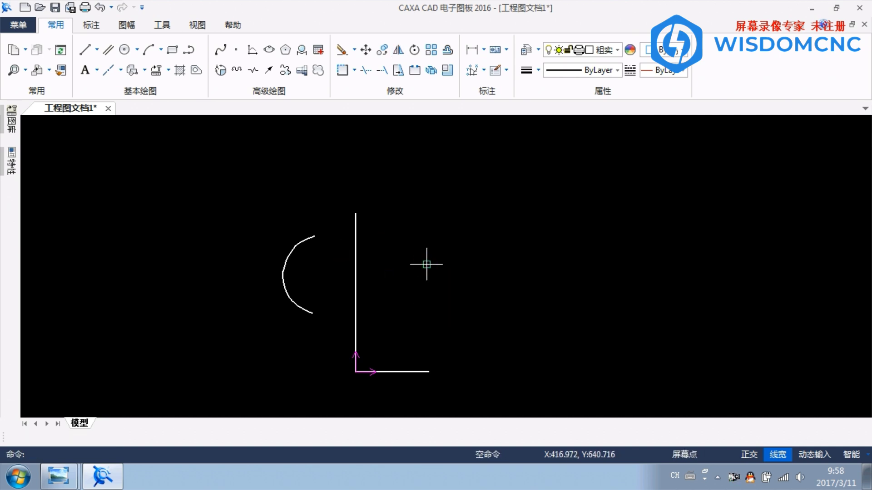
pyautogui.click(287, 264)
pyautogui.press('Delete')
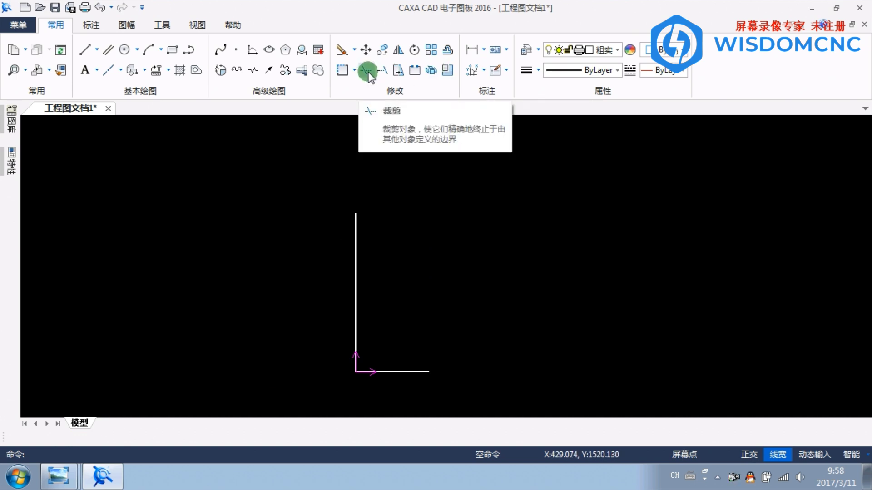
# - Draw a near-vertical line about 200 units long crossing the horizontal line
pyautogui.moveTo(400, 323); pyautogui.dragTo(430, 201, button='middle')
pyautogui.scroll(3, 394, 243)
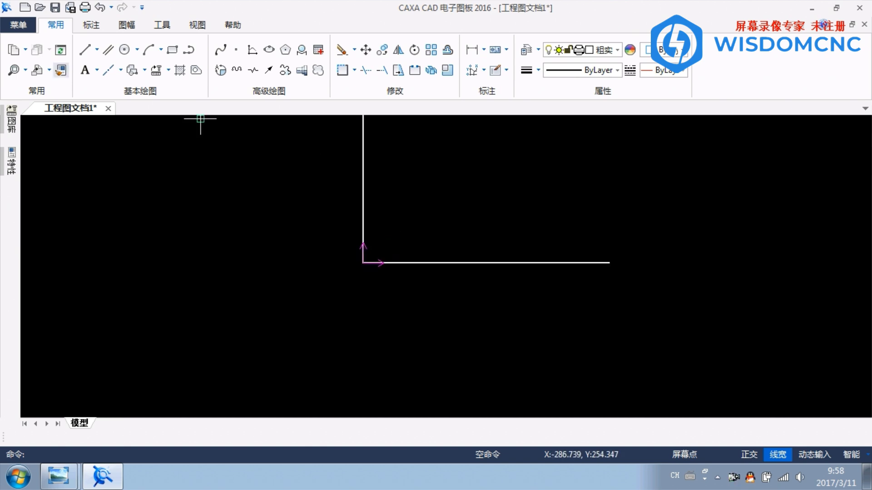
pyautogui.press('l')
pyautogui.press('Return')
pyautogui.click(459, 229)
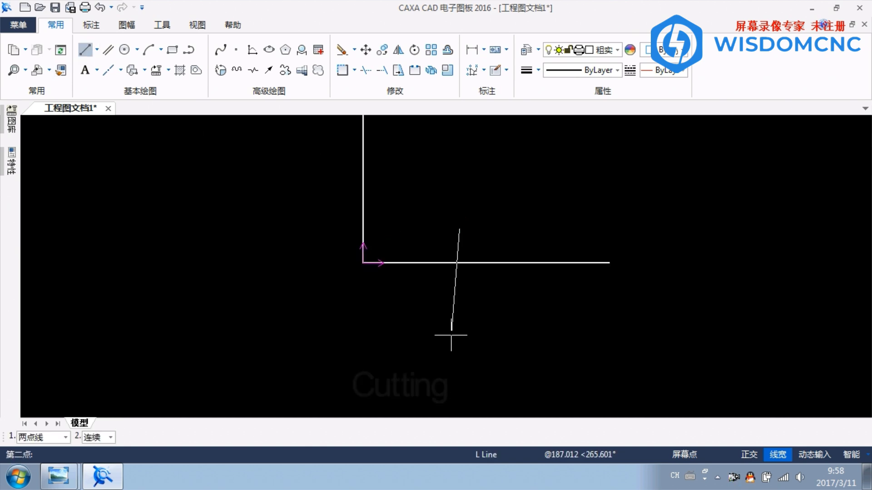
pyautogui.click(460, 339)
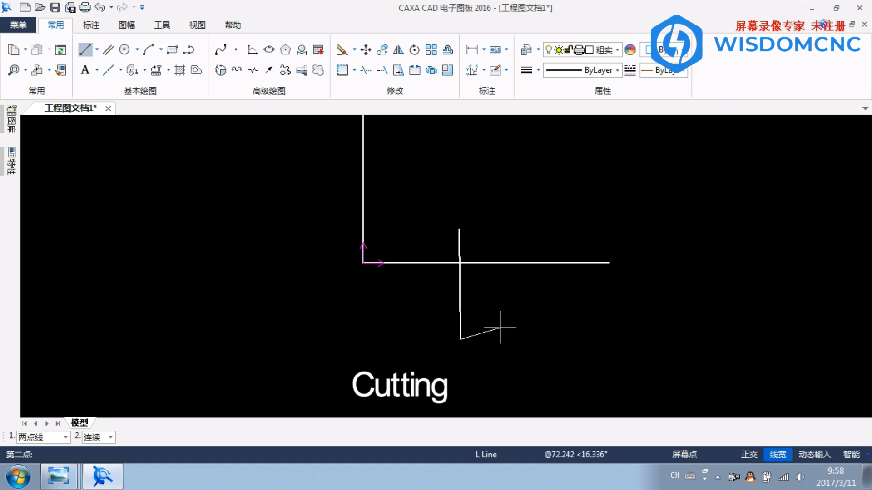
pyautogui.rightClick(502, 316)
# - Trim the horizontal line's left part and the crossing line's upper part, and delete the two remaining segments
pyautogui.click(367, 69)
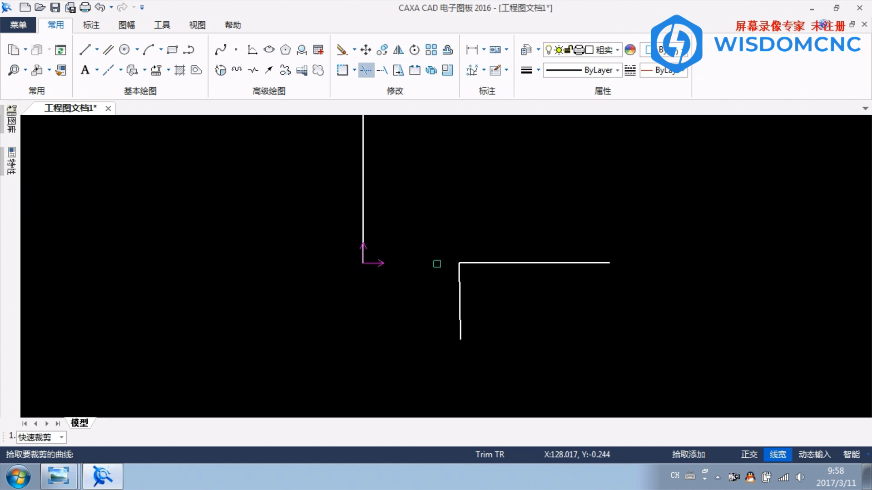
pyautogui.rightClick(473, 269)
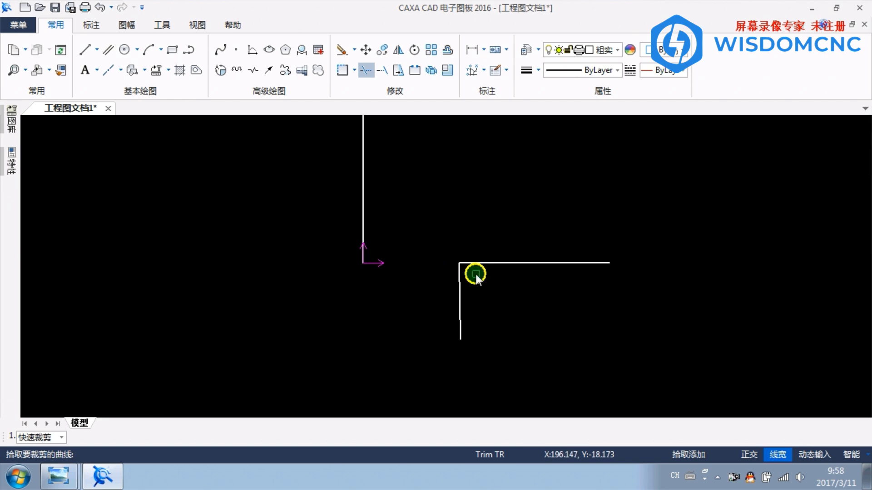
pyautogui.moveTo(550, 233); pyautogui.dragTo(416, 323)
pyautogui.press('Delete')
# - Draw a horizontal line about 1000 units long to the right from the vertical line's lower endpoint, with orthogonal mode on
pyautogui.scroll(-3, 407, 264)
pyautogui.moveTo(438, 217); pyautogui.dragTo(346, 282, button='middle')
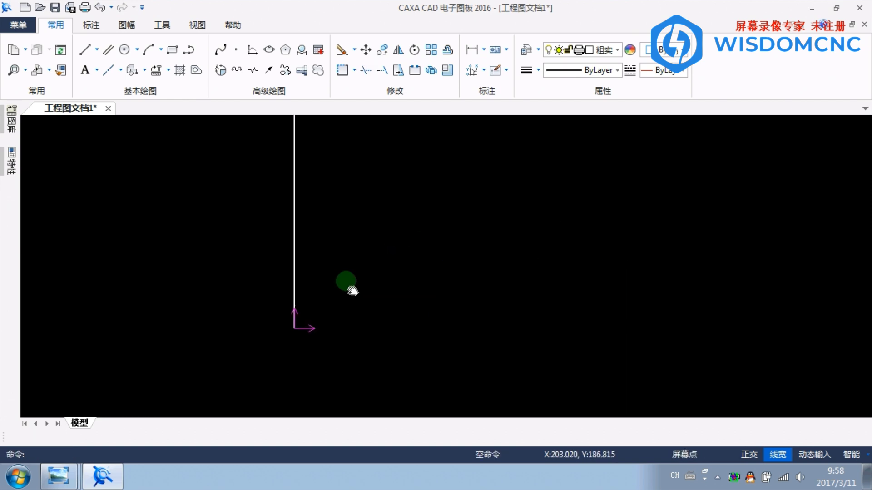
pyautogui.click(115, 72)
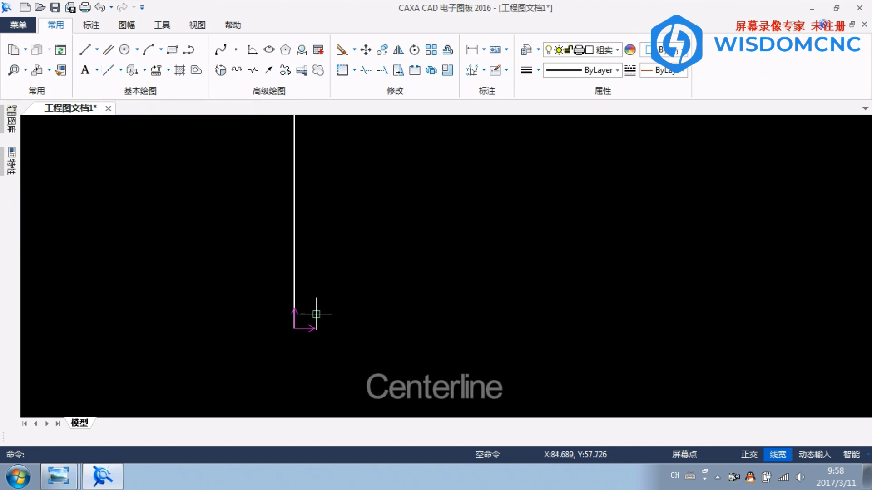
pyautogui.click(294, 321)
pyautogui.press('l')
pyautogui.press('Return')
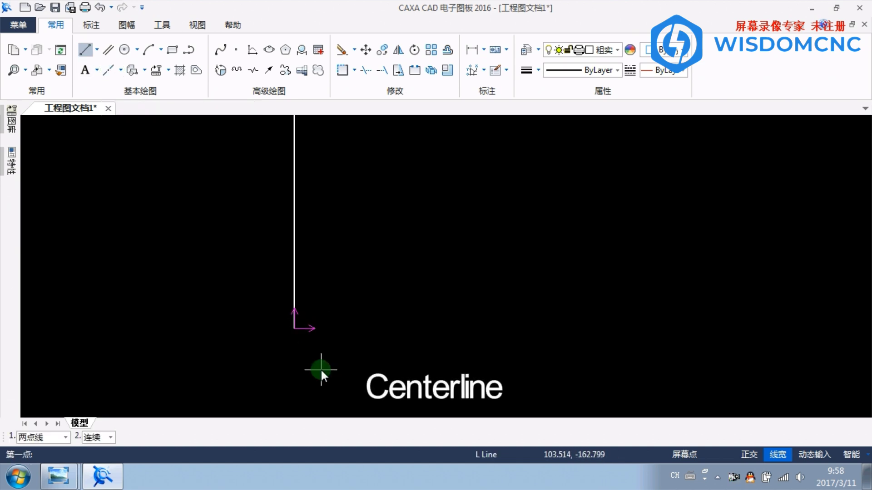
pyautogui.click(295, 331)
pyautogui.press('F8')
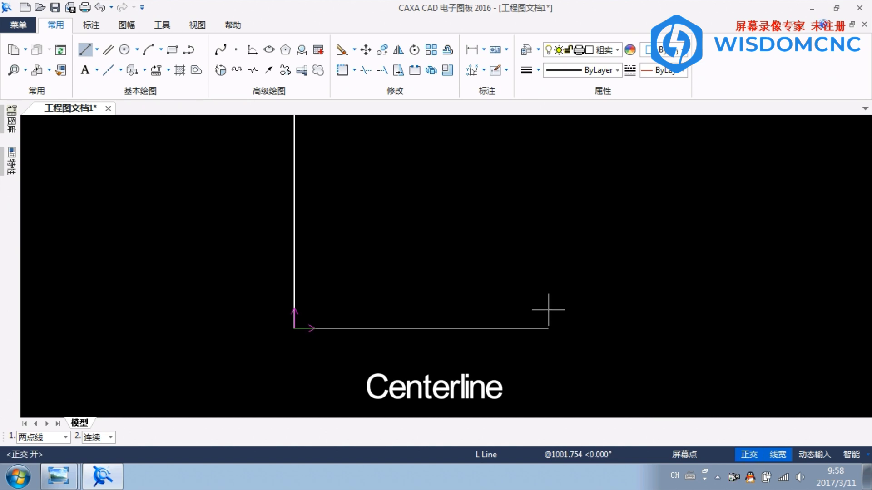
pyautogui.click(543, 317)
pyautogui.rightClick(565, 259)
# - Offset a parallel copy of the horizontal line upward by 50
pyautogui.click(112, 51)
pyautogui.click(379, 327)
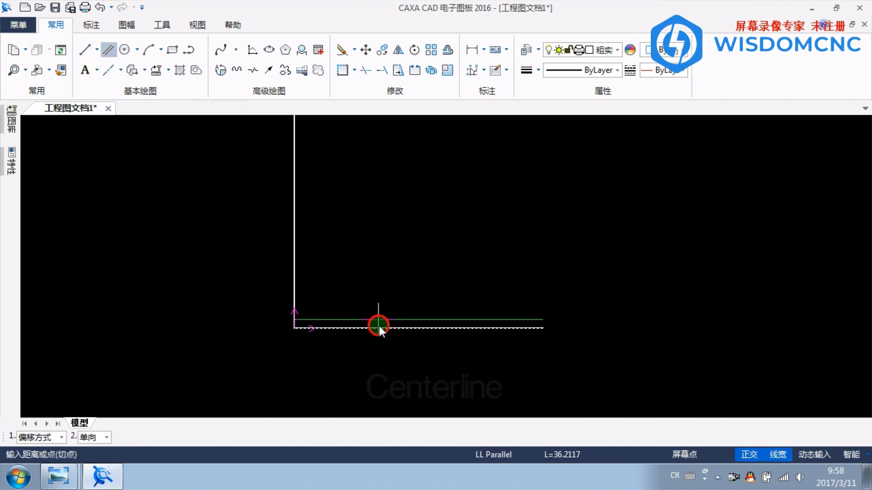
pyautogui.write('50')
pyautogui.press('Return')
pyautogui.rightClick(395, 298)
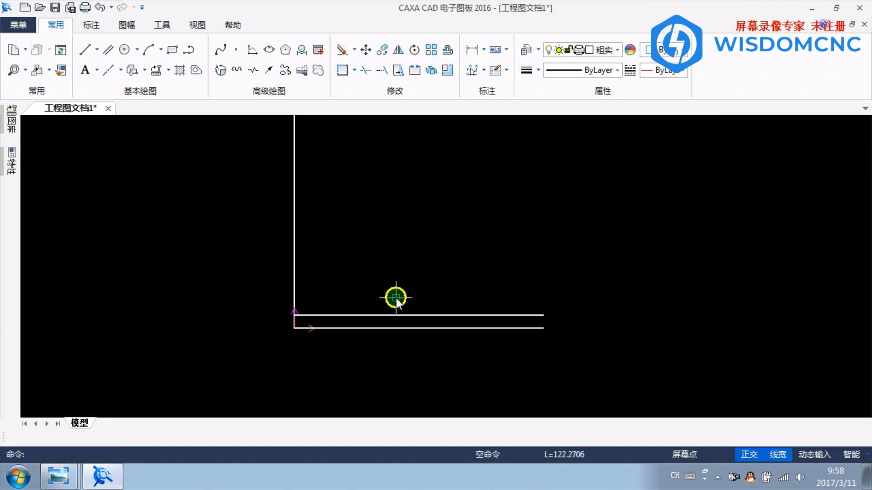
# - Add a centerline between the two parallel horizontal lines, with an extension length of 3
pyautogui.scroll(5, 375, 299)
pyautogui.scroll(-2, 383, 189)
pyautogui.click(88, 58)
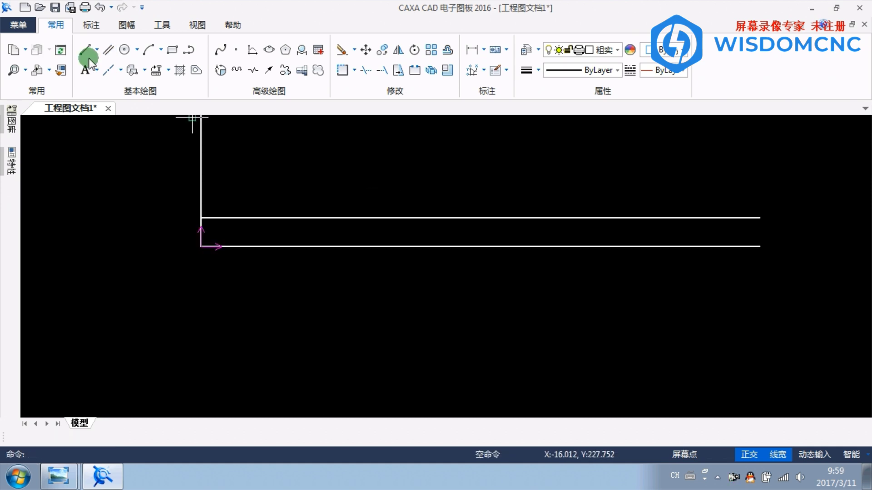
pyautogui.click(105, 68)
pyautogui.click(331, 218)
pyautogui.click(337, 247)
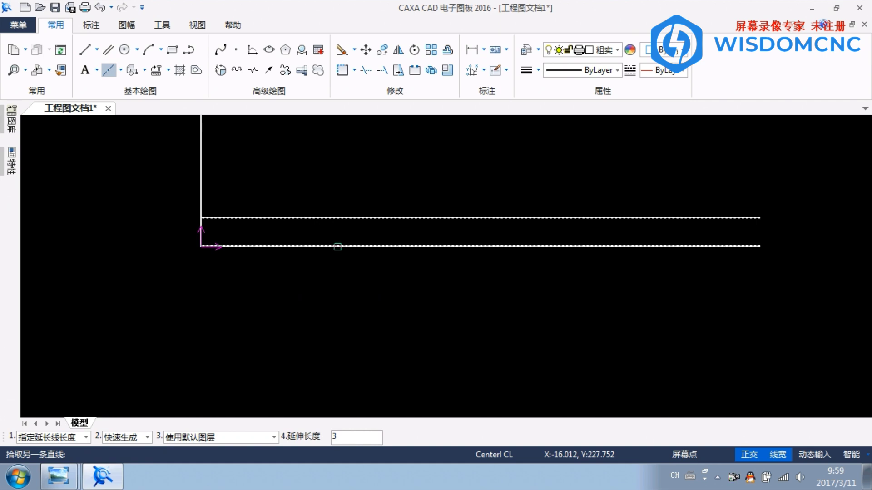
pyautogui.rightClick(345, 227)
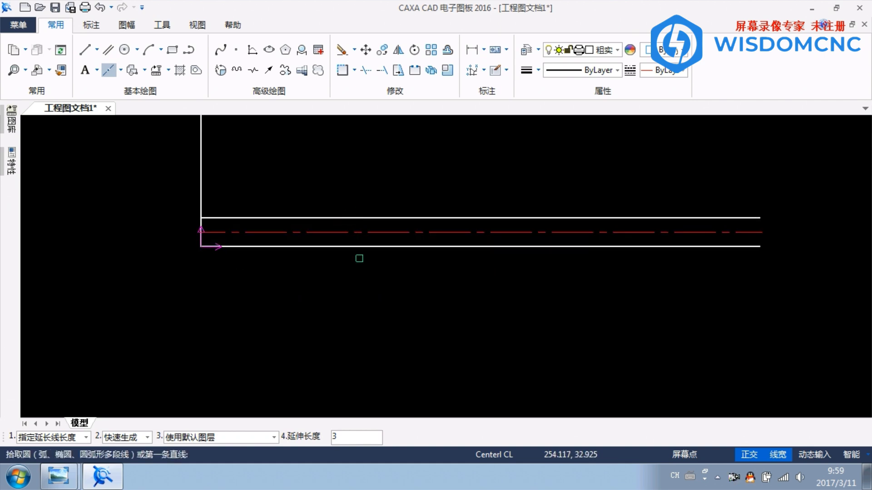
pyautogui.rightClick(348, 244)
# - Delete the upper parallel line together with the centerline
pyautogui.moveTo(360, 183); pyautogui.dragTo(300, 240)
pyautogui.press('Delete')
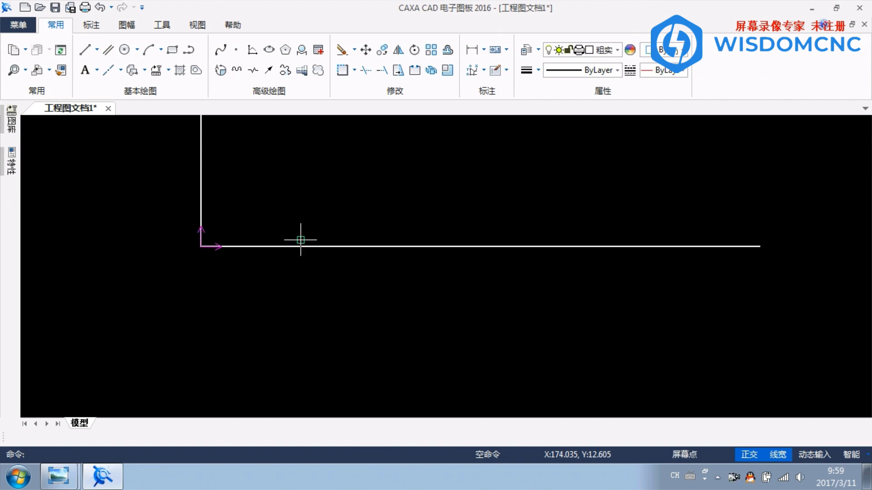
pyautogui.moveTo(291, 201); pyautogui.dragTo(264, 208, button='middle')
pyautogui.scroll(-1, 269, 142)
pyautogui.moveTo(273, 126)
pyautogui.mouseDown(button='middle')
pyautogui.moveTo(289, 179)
pyautogui.moveTo(284, 172)
pyautogui.mouseUp(button='middle')
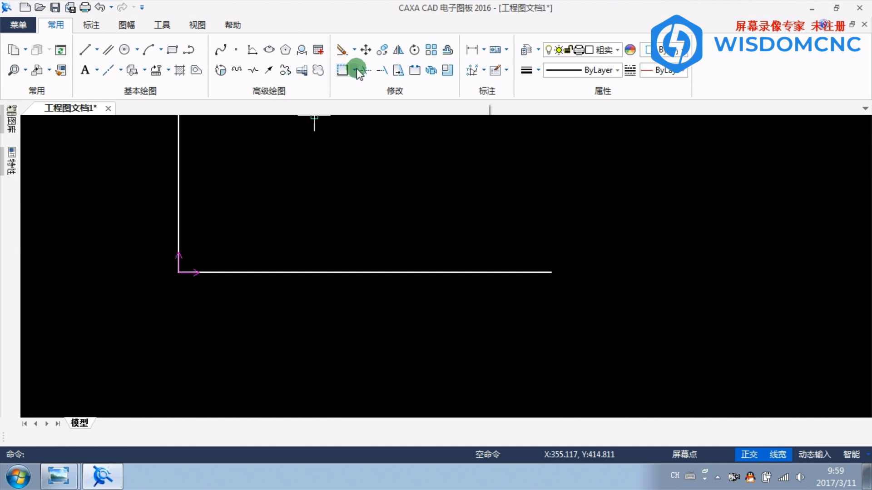
# - Look over the Delete command's variants, including the one for overlapping lines
pyautogui.click(355, 48)
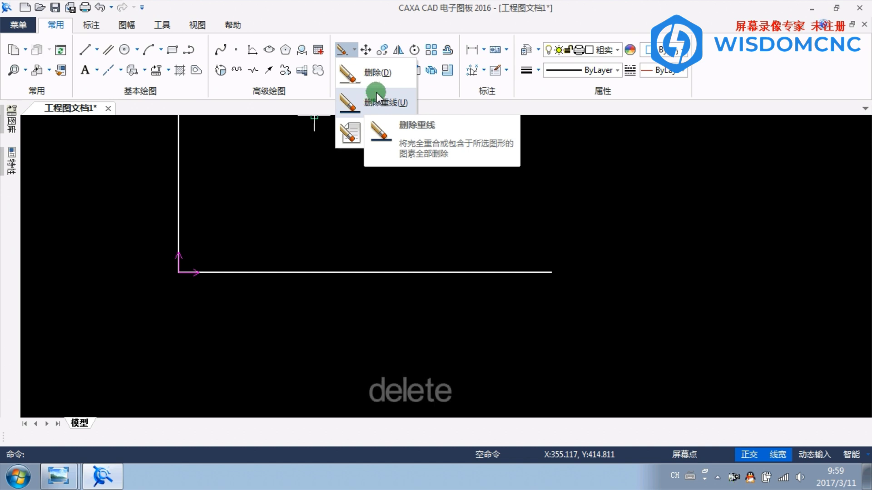
pyautogui.click(369, 109)
pyautogui.scroll(-5, 273, 186)
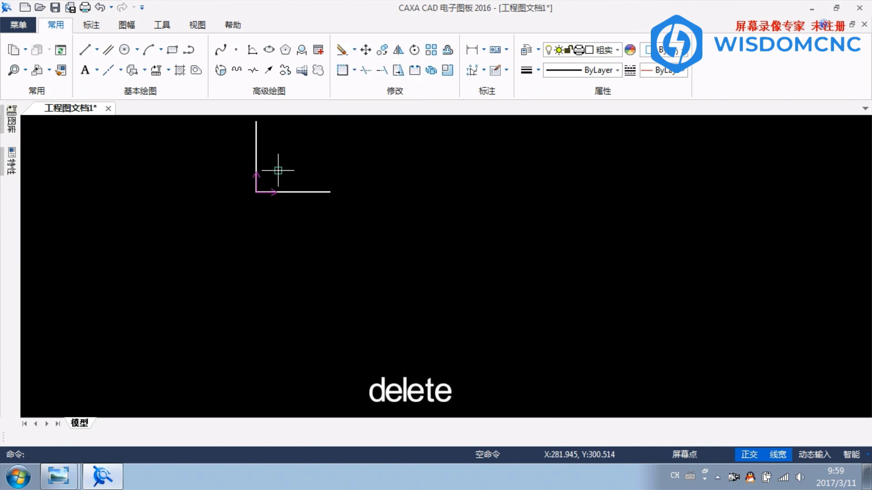
pyautogui.scroll(5, 282, 191)
pyautogui.moveTo(284, 189); pyautogui.dragTo(362, 288, button='middle')
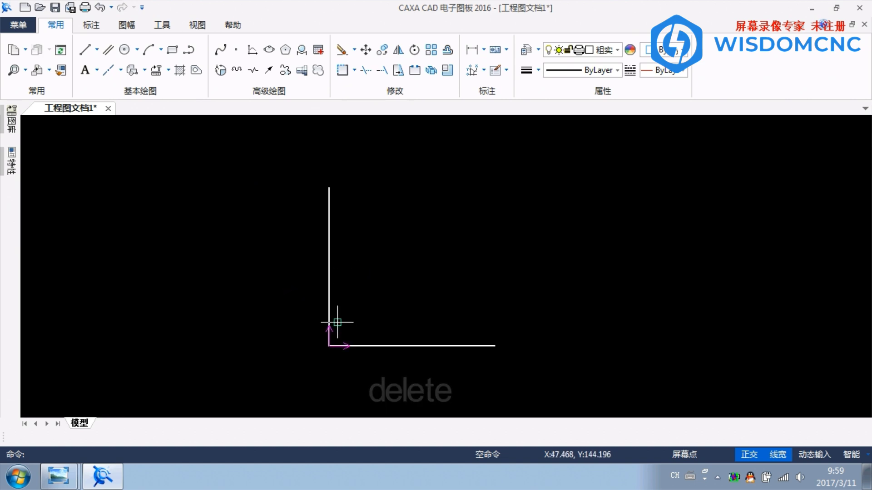
# - Delete the remaining horizontal line and the vertical line
pyautogui.click(373, 345)
pyautogui.press('Delete')
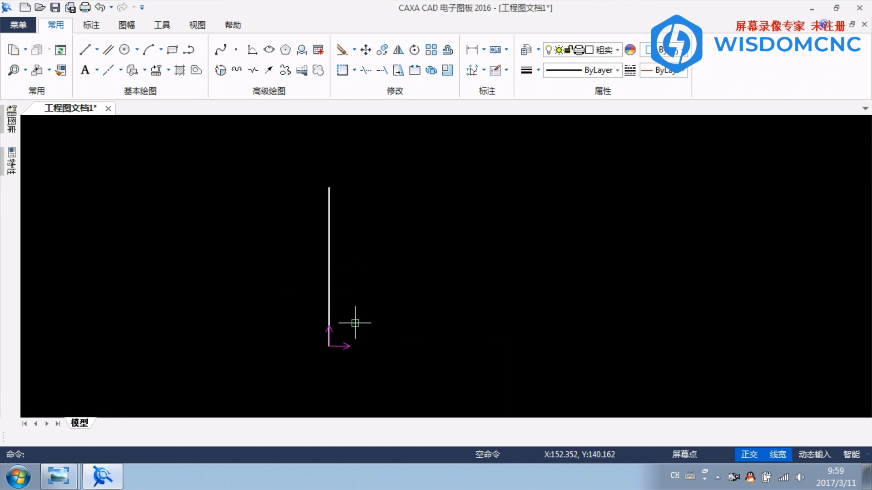
pyautogui.click(329, 286)
pyautogui.press('Delete')
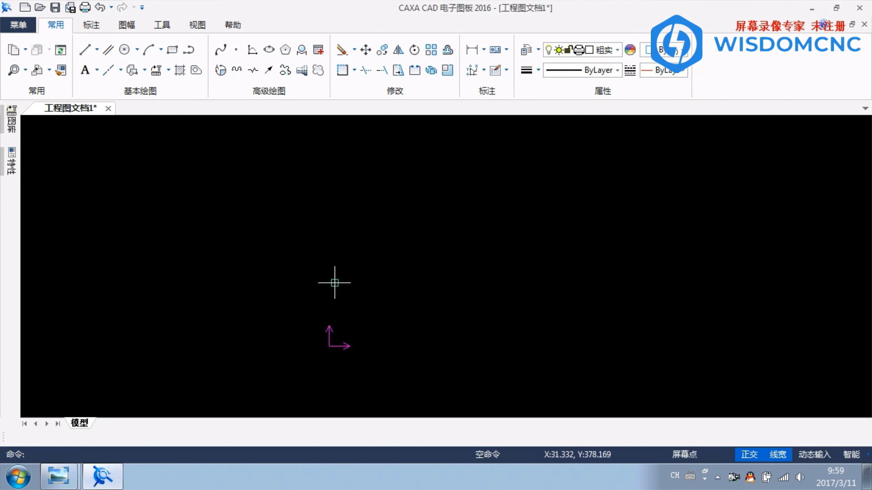
# - Draw a chain of six connected horizontal and vertical lines from the origin, with orthogonal mode on
pyautogui.moveTo(342, 260)
pyautogui.mouseDown(button='middle')
pyautogui.moveTo(339, 285)
pyautogui.moveTo(332, 269)
pyautogui.mouseUp(button='middle')
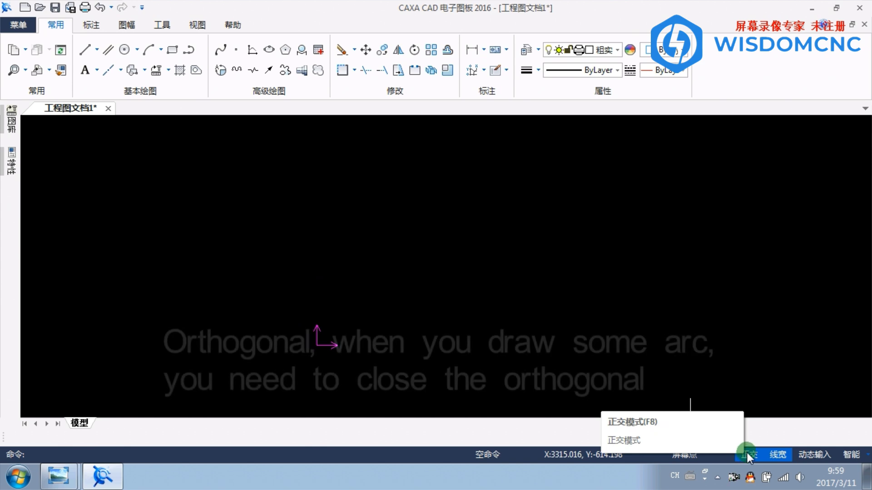
pyautogui.click(85, 49)
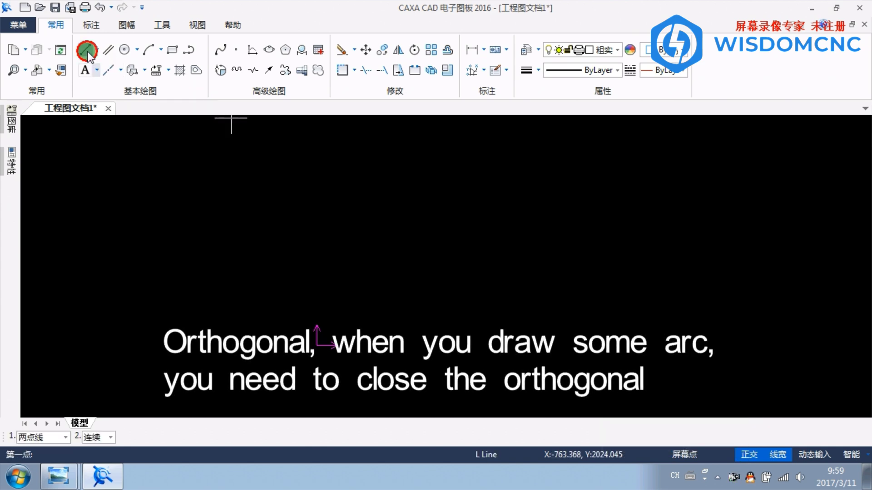
pyautogui.click(317, 145)
pyautogui.click(472, 146)
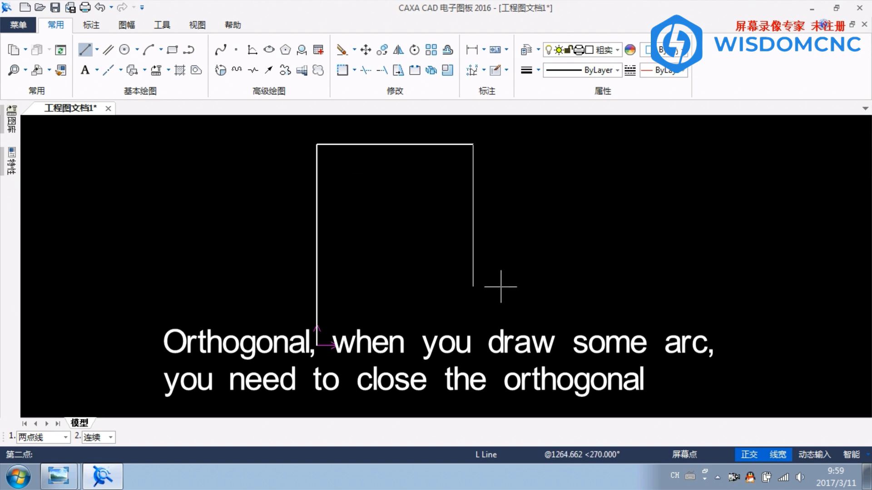
pyautogui.click(475, 298)
pyautogui.click(643, 297)
pyautogui.click(643, 195)
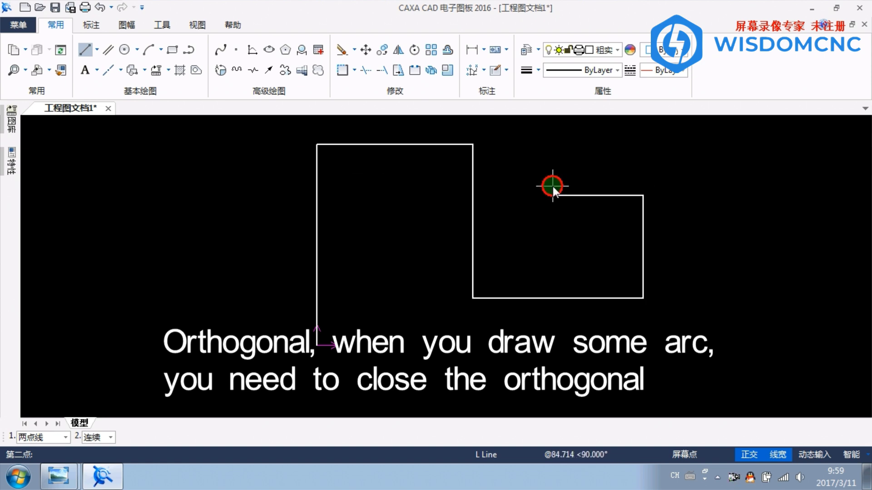
pyautogui.rightClick(211, 242)
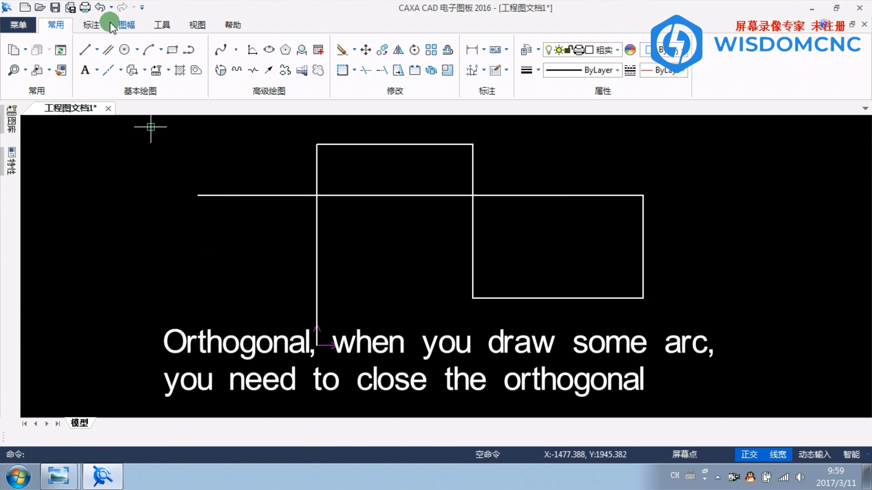
# - Try to draw a three-point arc near the origin with orthogonal mode on
pyautogui.click(148, 48)
pyautogui.click(348, 271)
pyautogui.click(345, 361)
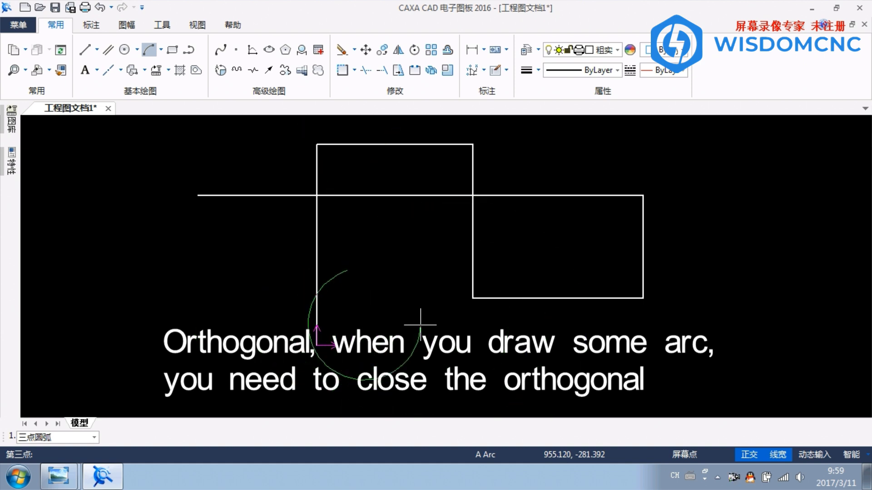
pyautogui.press('Escape')
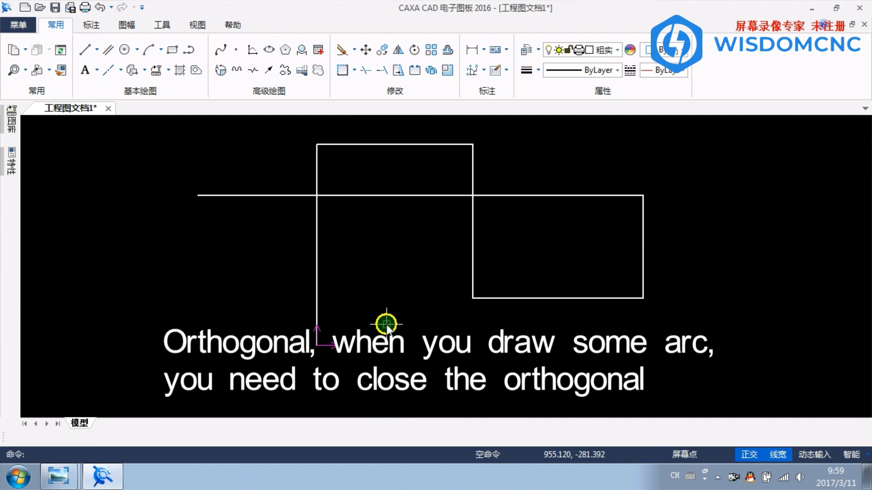
# - Delete all the connected line segments from the drawing
pyautogui.moveTo(650, 158); pyautogui.dragTo(204, 334)
pyautogui.press('Delete')
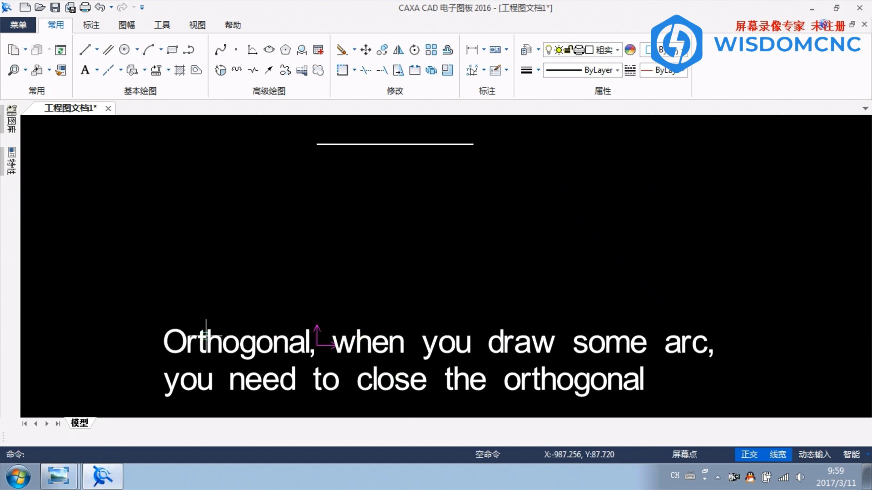
pyautogui.click(357, 144)
pyautogui.press('Delete')
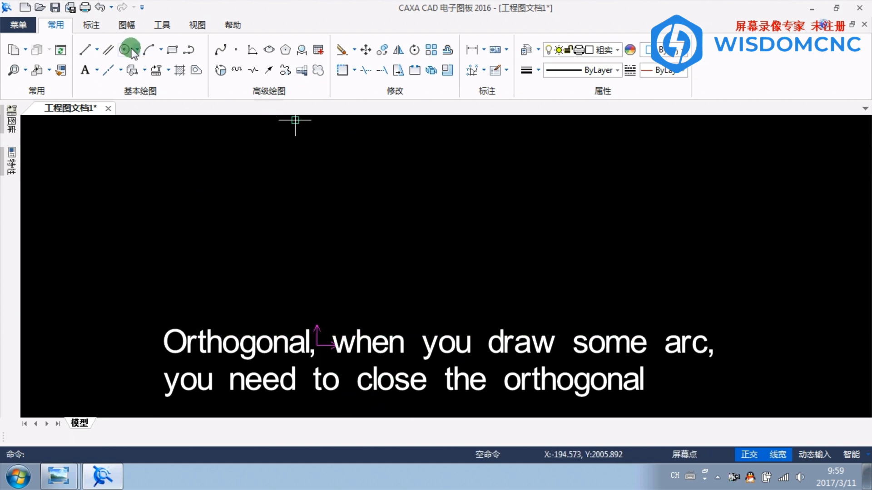
# - Draw a vertical line upward from the origin with orthogonal mode on, and delete it
pyautogui.click(89, 51)
pyautogui.click(309, 336)
pyautogui.click(318, 153)
pyautogui.rightClick(174, 123)
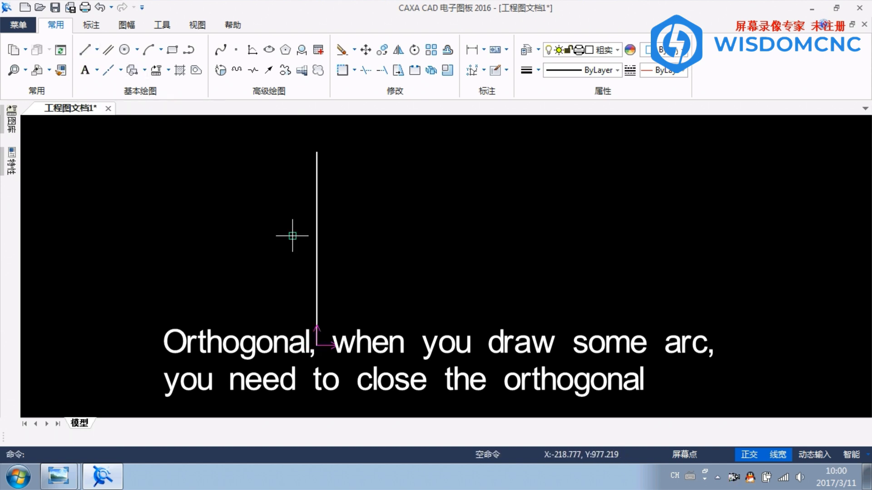
pyautogui.click(316, 237)
pyautogui.press('Delete')
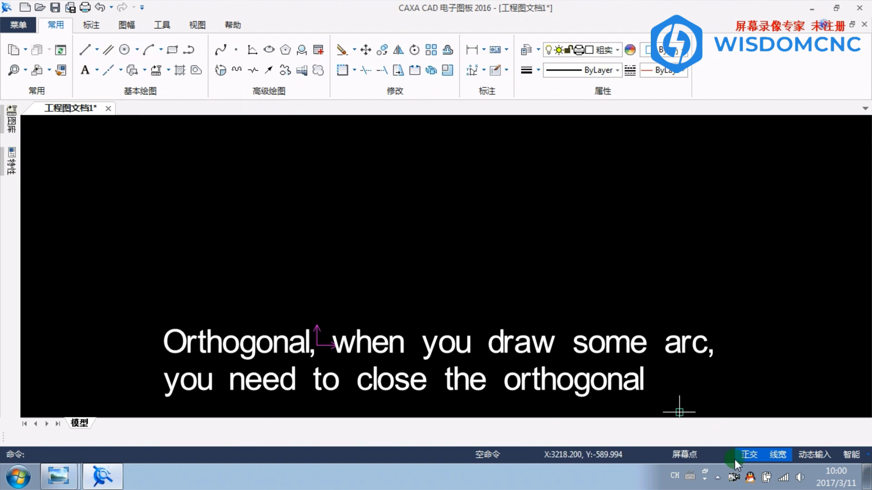
# - Try to draw a small three-point arc in the empty drawing with orthogonal mode off
pyautogui.click(149, 50)
pyautogui.click(450, 220)
pyautogui.click(462, 265)
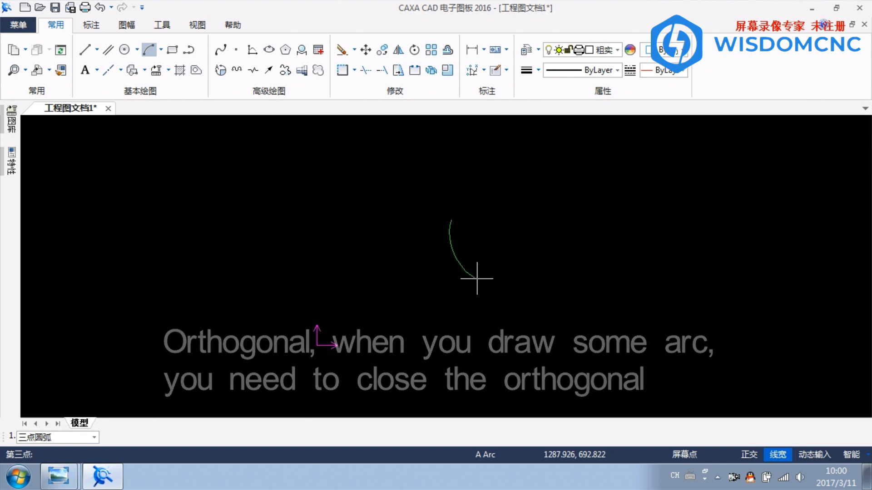
pyautogui.rightClick(454, 278)
pyautogui.scroll(-2, 301, 194)
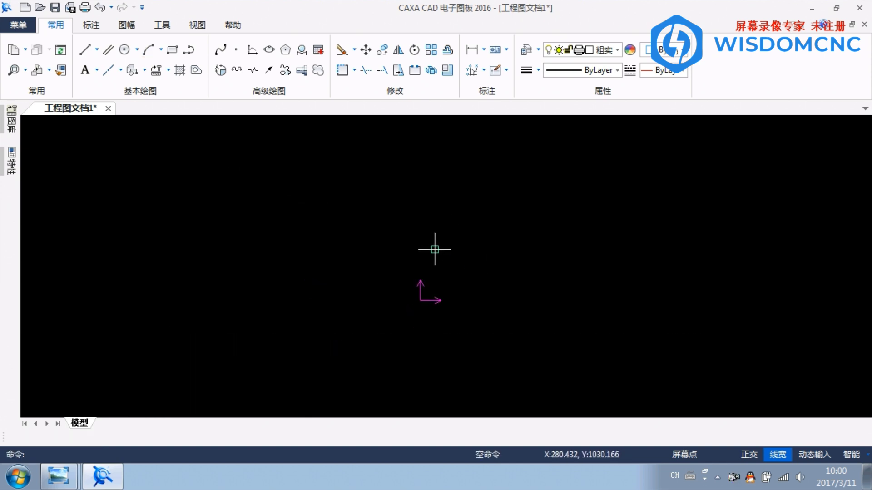
pyautogui.moveTo(391, 222); pyautogui.dragTo(383, 231, button='middle')
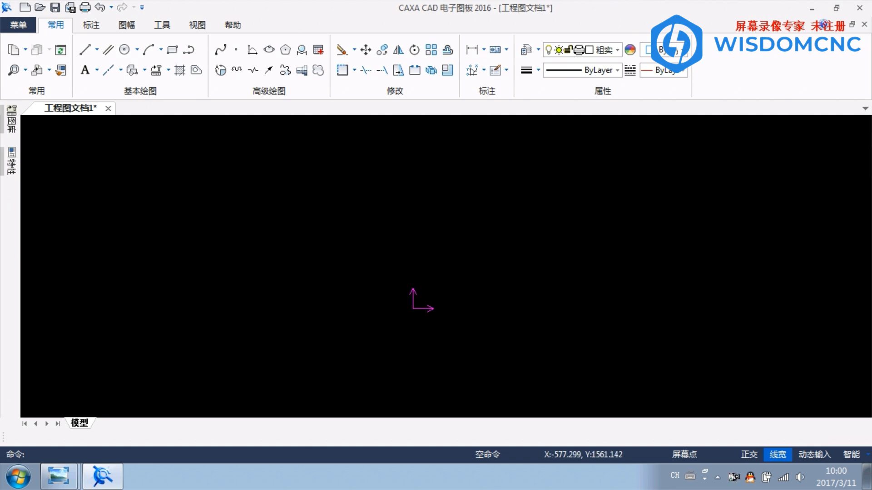
pyautogui.moveTo(58, 476)
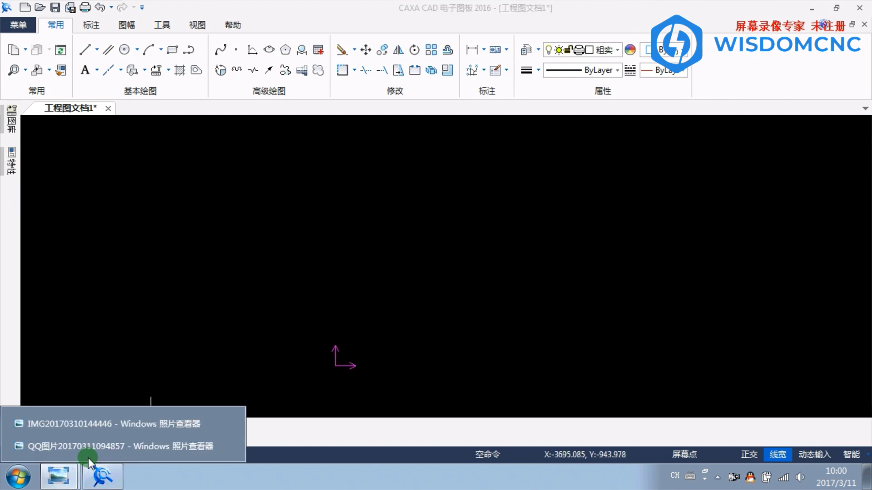
pyautogui.click(102, 423)
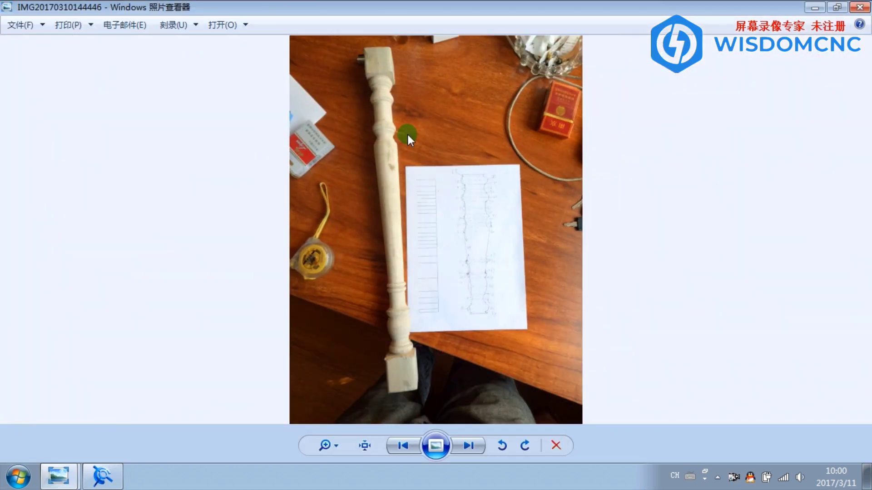
pyautogui.click(59, 462)
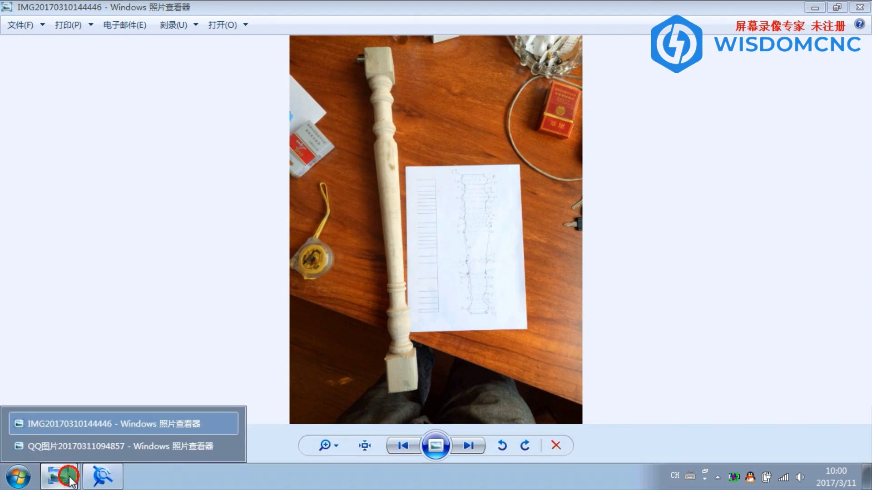
pyautogui.click(82, 449)
pyautogui.scroll(2, 459, 149)
pyautogui.moveTo(435, 235); pyautogui.dragTo(432, 192)
pyautogui.scroll(-1, 422, 169)
pyautogui.scroll(-2, 418, 231)
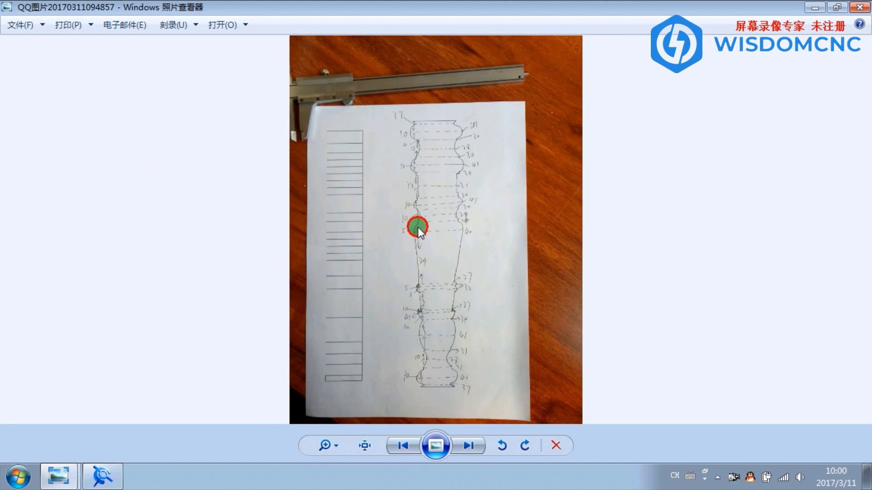
# - Examine the handwritten dimensions at the lower end of the baluster sketch
pyautogui.click(59, 477)
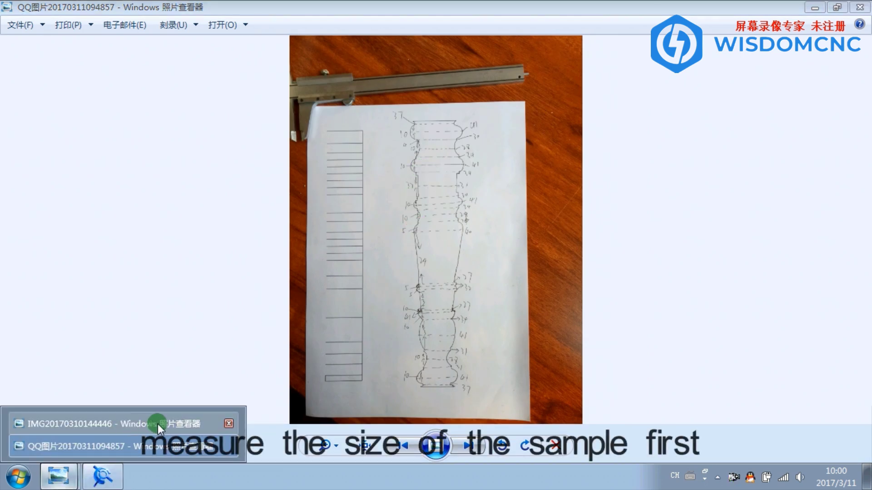
pyautogui.click(451, 391)
pyautogui.scroll(3, 452, 391)
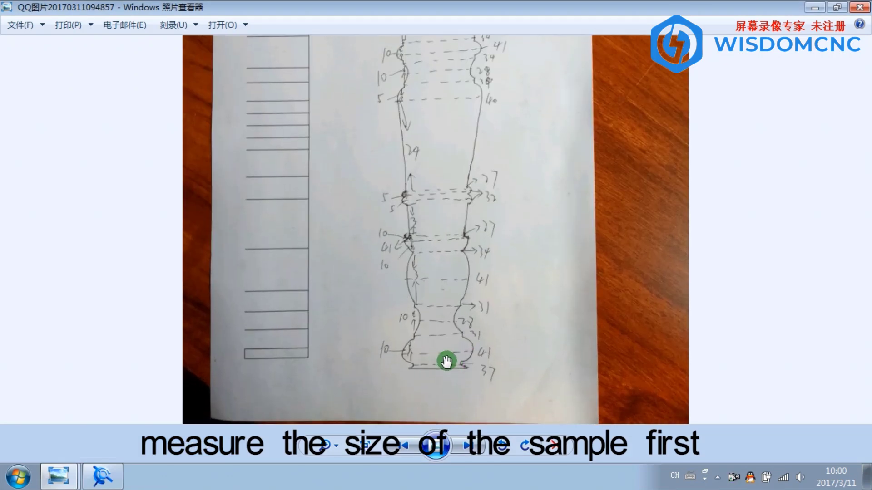
pyautogui.scroll(1, 446, 361)
pyautogui.moveTo(445, 362); pyautogui.dragTo(443, 344)
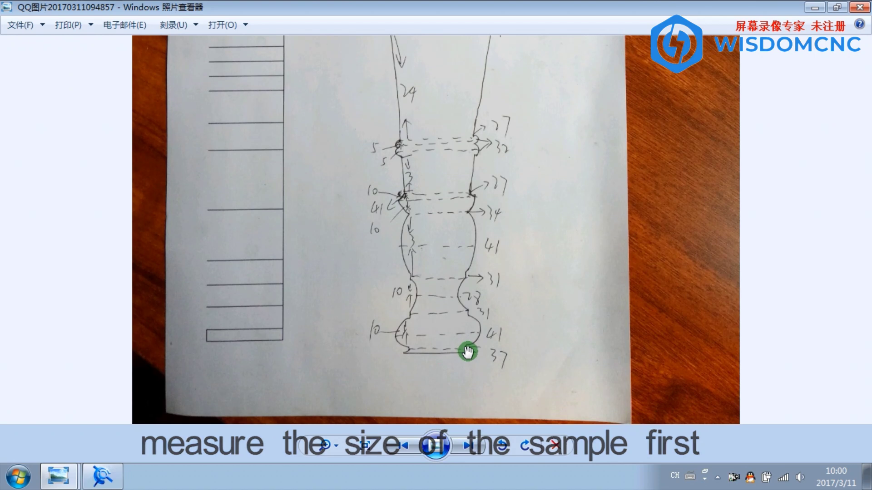
# - Switch back to CAXA CAD and, with orthogonal mode on, draw a vertical line upward from the origin
pyautogui.click(110, 477)
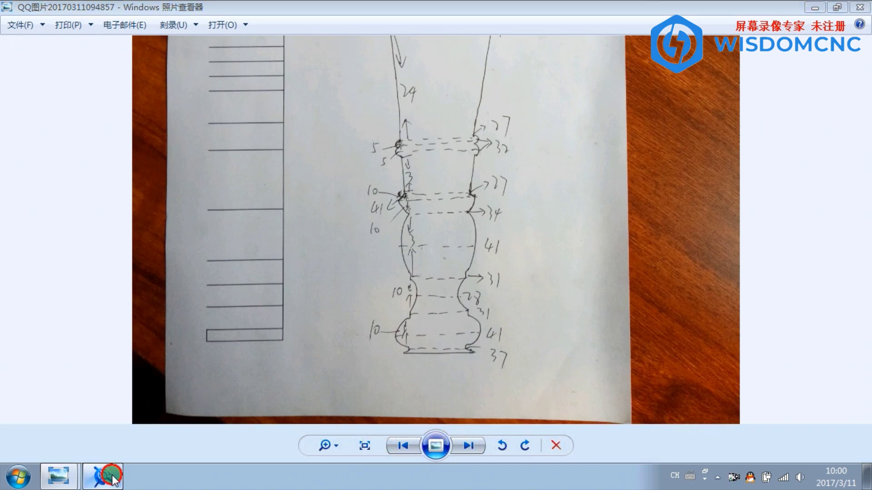
pyautogui.click(740, 454)
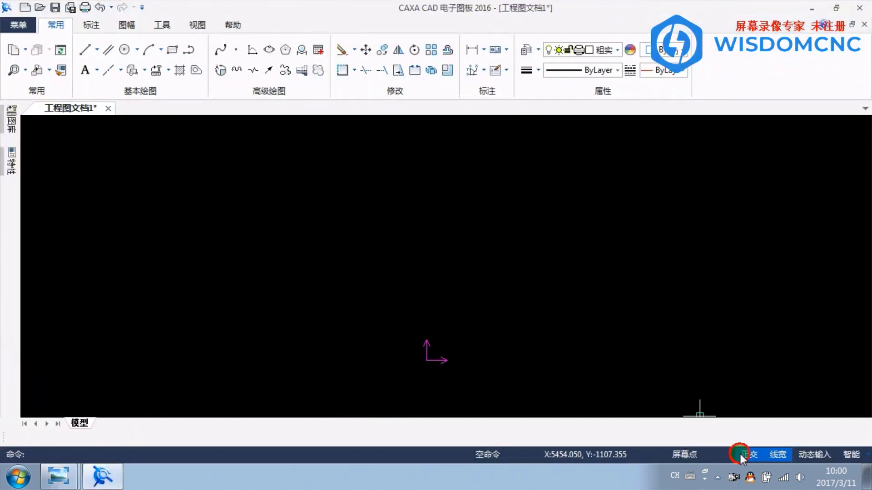
pyautogui.moveTo(521, 306); pyautogui.dragTo(488, 298, button='middle')
pyautogui.click(85, 49)
pyautogui.click(382, 374)
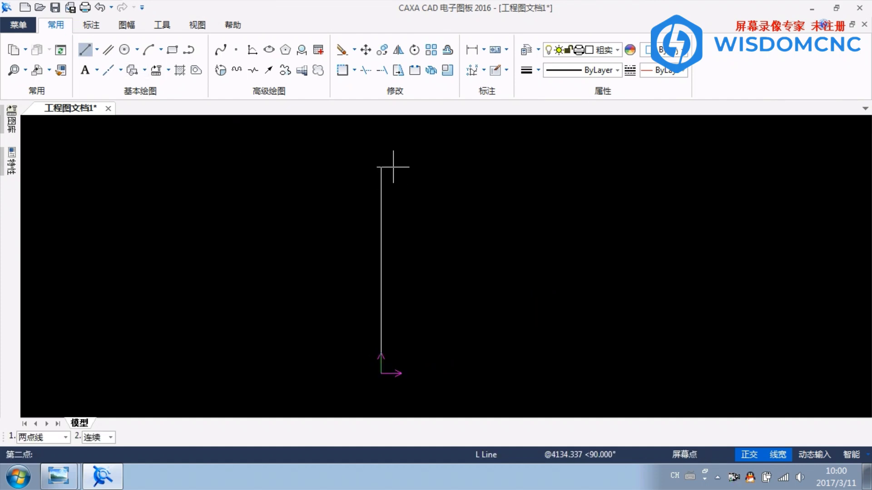
pyautogui.click(384, 144)
pyautogui.press('Escape')
# - Draw a horizontal line from the origin along the positive X direction as the profile's base line
pyautogui.rightClick(225, 117)
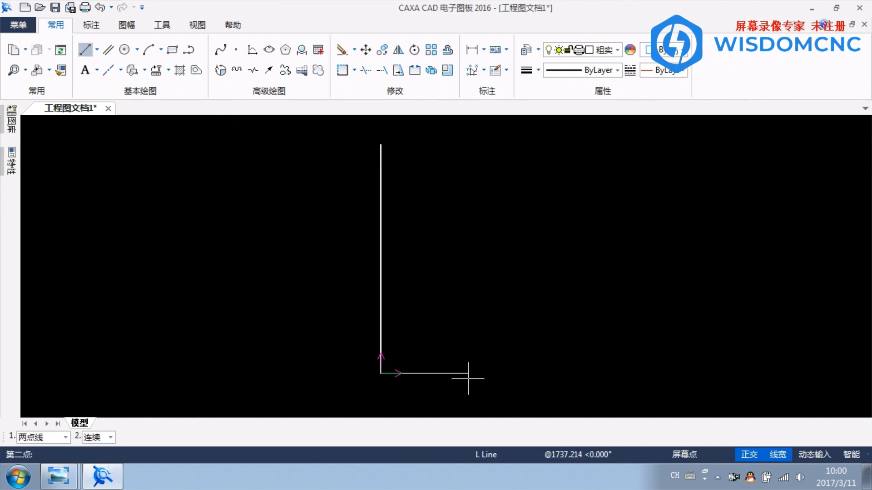
pyautogui.click(483, 374)
pyautogui.press('Escape')
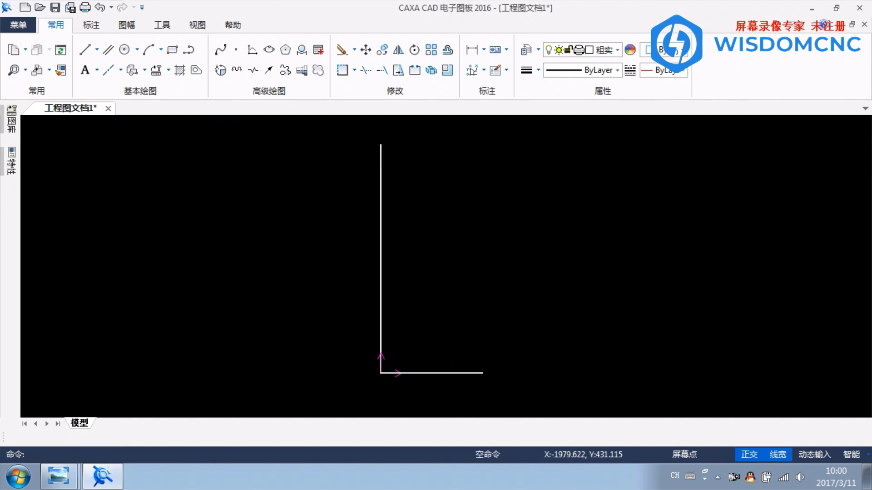
pyautogui.moveTo(272, 355); pyautogui.dragTo(269, 346, button='middle')
pyautogui.click(102, 475)
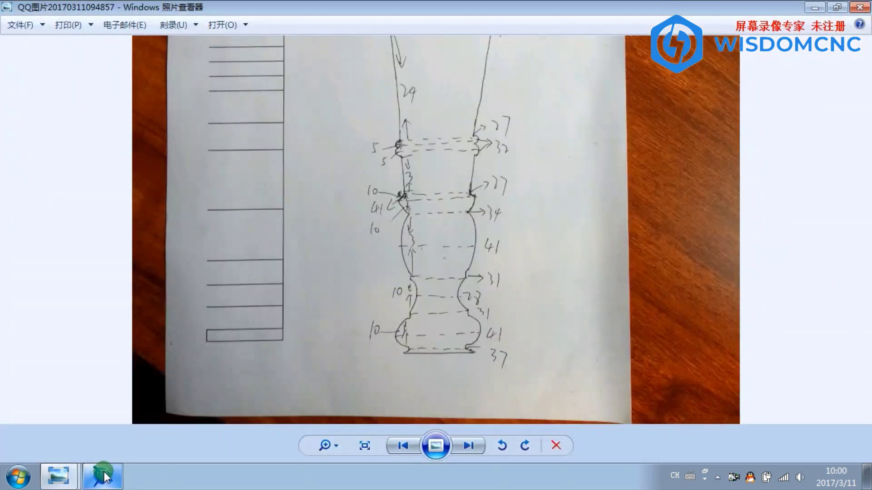
pyautogui.scroll(-4, 279, 353)
pyautogui.scroll(2, 421, 282)
pyautogui.moveTo(456, 346)
pyautogui.mouseDown()
pyautogui.moveTo(432, 302)
pyautogui.moveTo(424, 77)
pyautogui.moveTo(436, 29)
pyautogui.mouseUp()
pyautogui.scroll(-1, 434, 129)
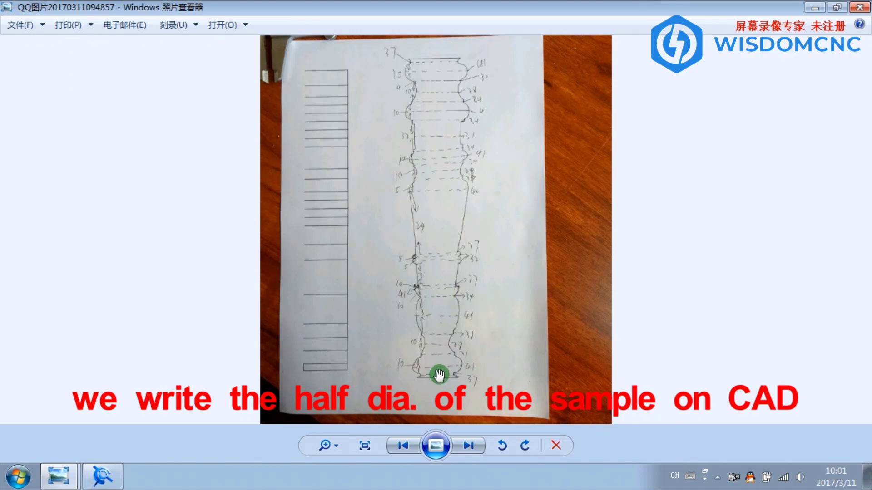
pyautogui.scroll(1, 447, 377)
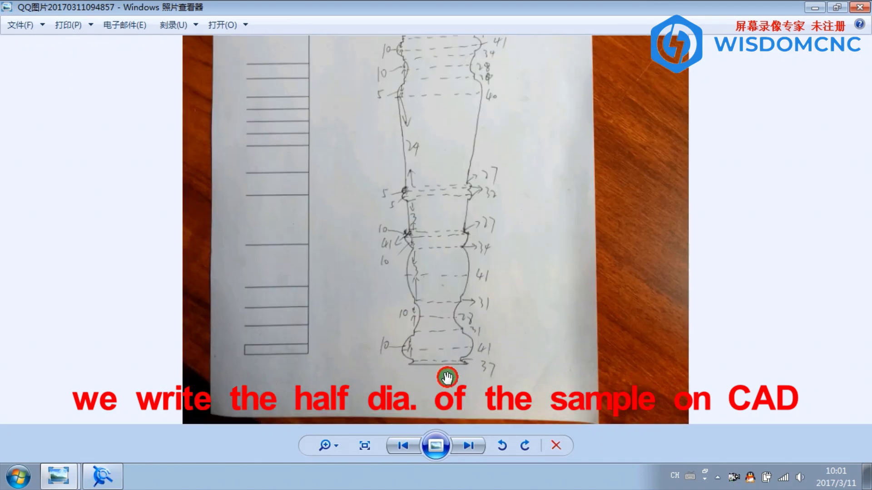
pyautogui.scroll(1, 449, 368)
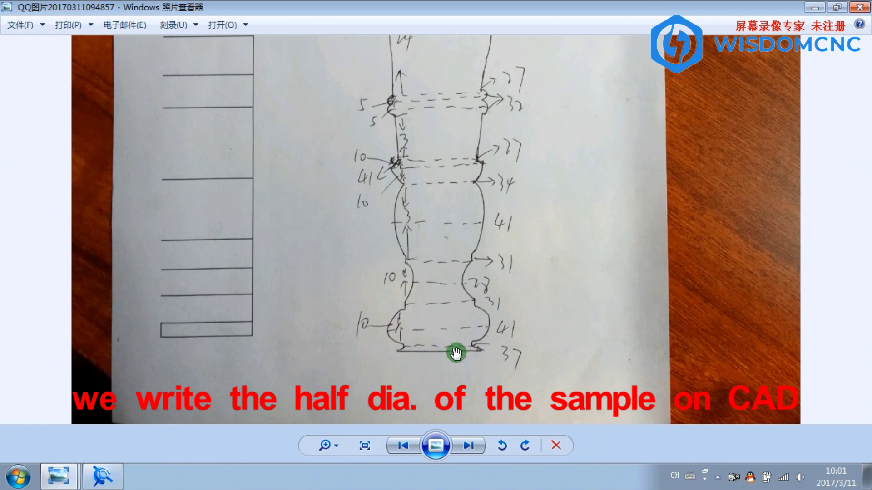
pyautogui.scroll(-2, 442, 351)
pyautogui.moveTo(58, 476)
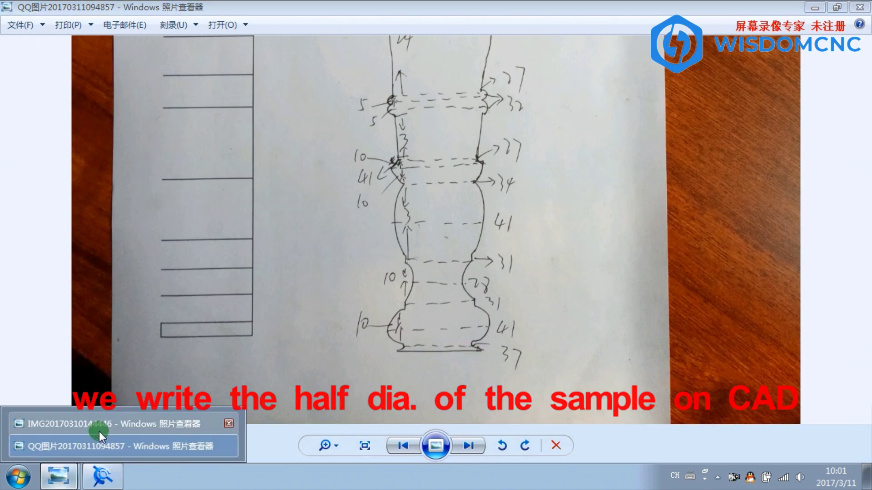
pyautogui.click(99, 420)
pyautogui.scroll(3, 438, 426)
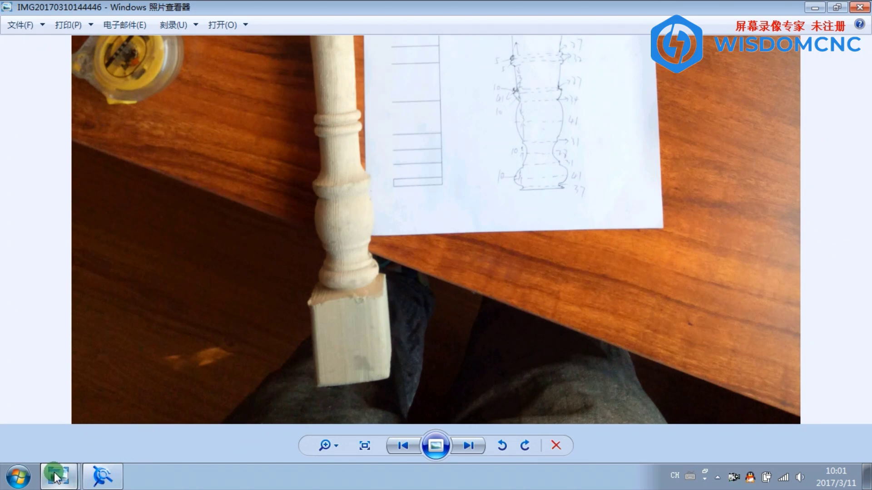
pyautogui.moveTo(59, 476)
pyautogui.click(111, 445)
# - Switch back to CAXA CAD and add a parallel line 18.5 mm to the right of the vertical line through the origin
pyautogui.click(102, 476)
pyautogui.click(108, 49)
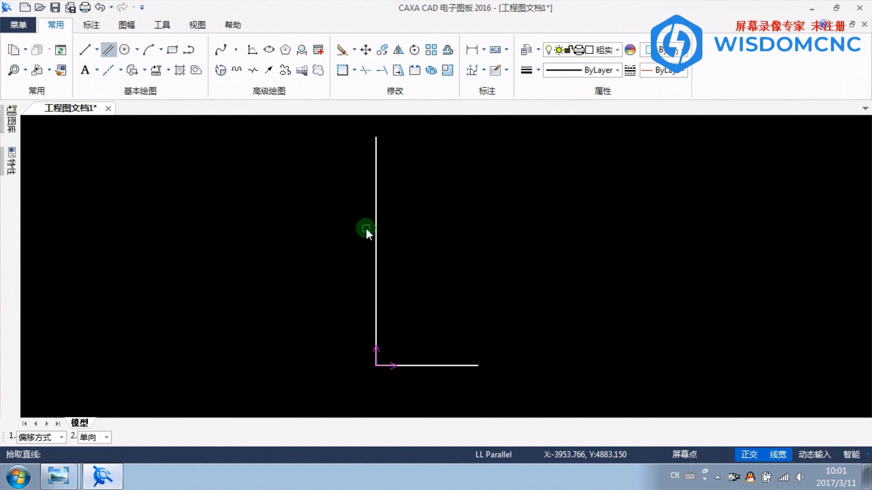
pyautogui.click(381, 246)
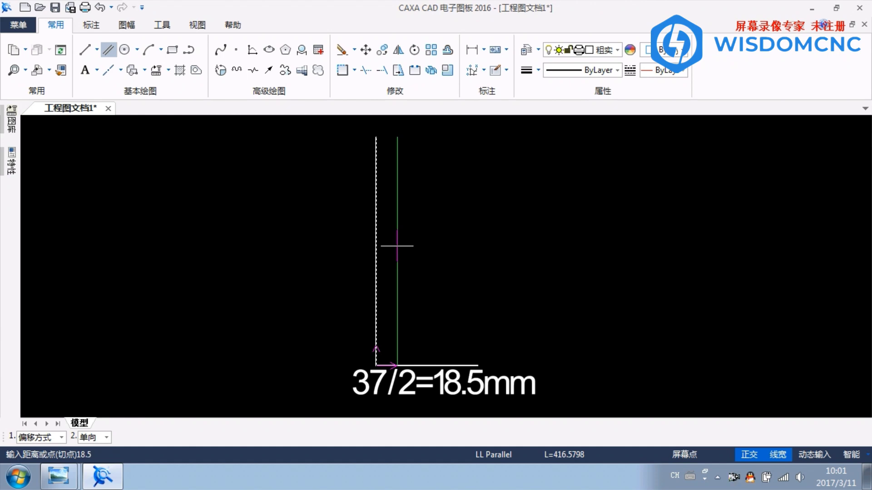
pyautogui.press('Return')
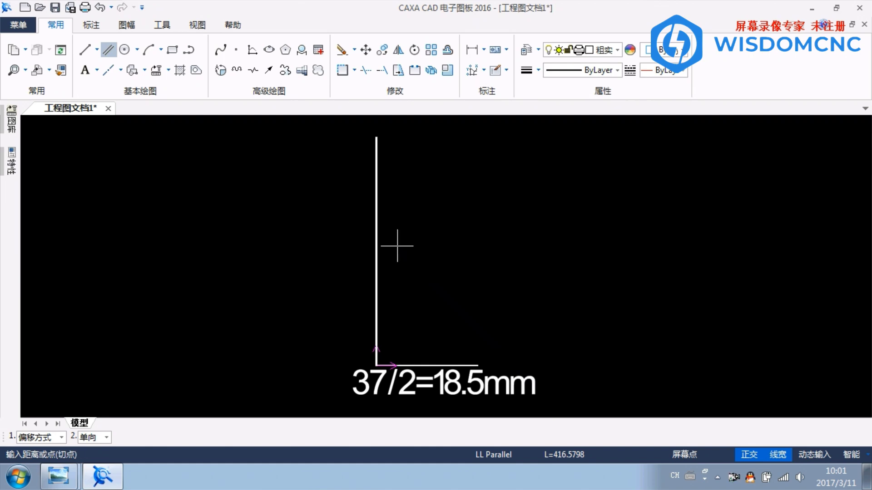
pyautogui.press('Escape')
pyautogui.scroll(3, 382, 343)
pyautogui.moveTo(379, 360)
pyautogui.mouseDown(button='middle')
pyautogui.moveTo(386, 233)
pyautogui.moveTo(378, 311)
pyautogui.moveTo(408, 189)
pyautogui.mouseUp(button='middle')
pyautogui.scroll(4, 379, 312)
pyautogui.scroll(-2, 409, 189)
pyautogui.moveTo(403, 224); pyautogui.dragTo(364, 292, button='middle')
pyautogui.scroll(-2, 372, 286)
# - Check the lowest arc's height in the sketch, then in CAXA CAD add a parallel line 10 mm above the horizontal base line
pyautogui.click(55, 478)
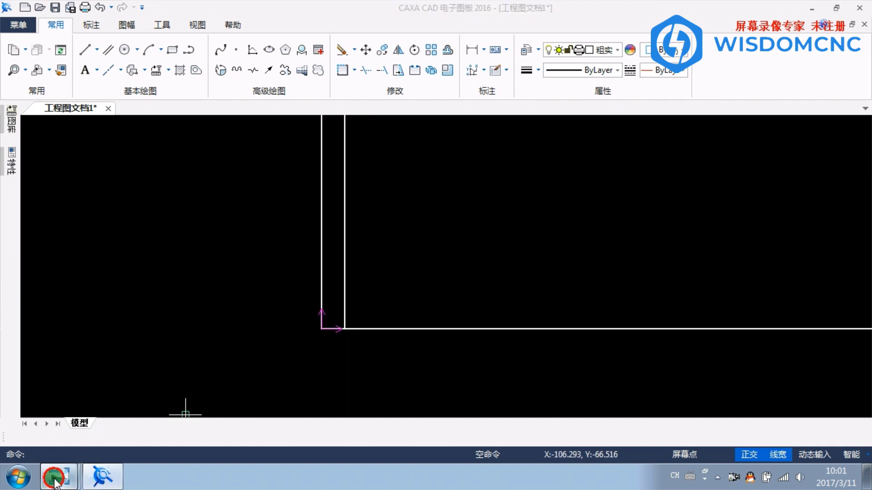
pyautogui.click(108, 441)
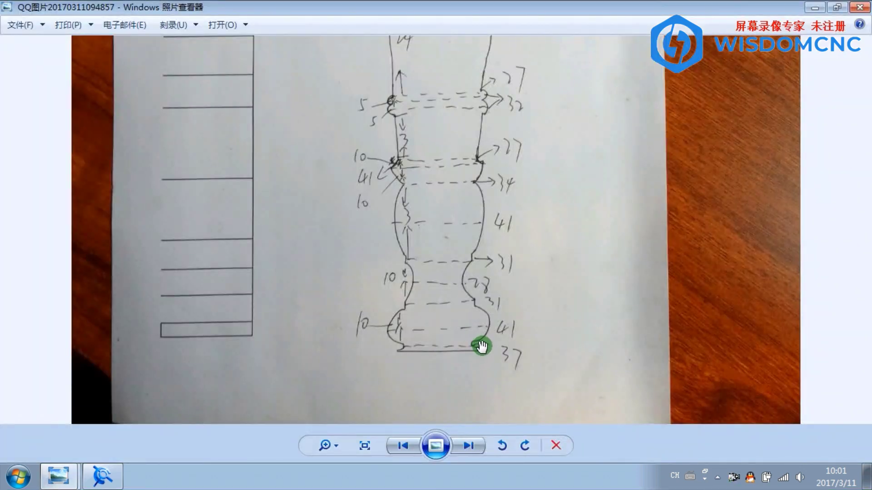
pyautogui.scroll(1, 481, 346)
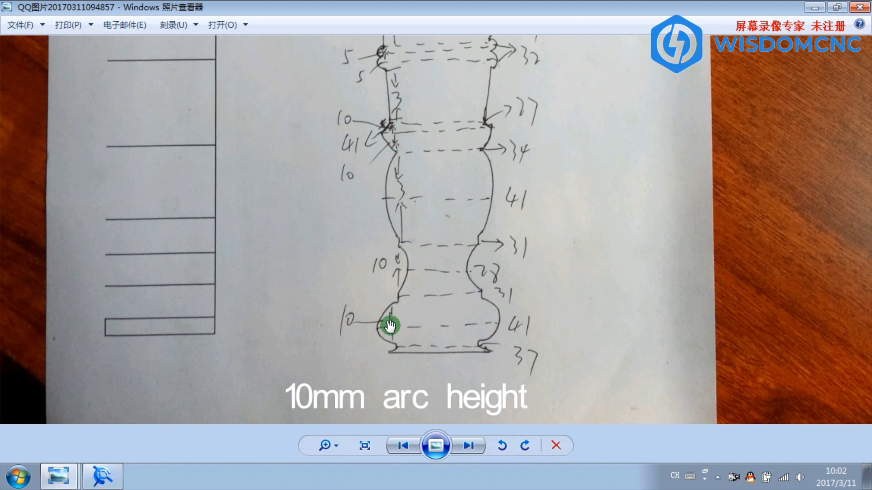
pyautogui.click(75, 477)
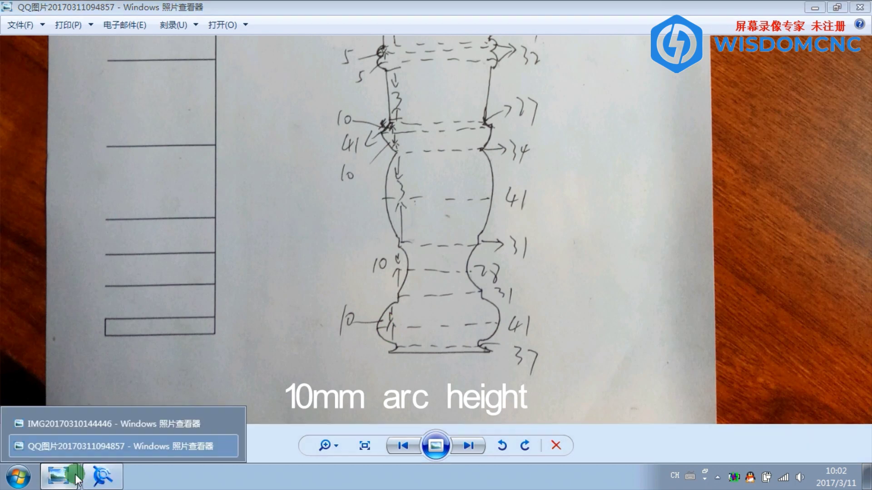
pyautogui.click(103, 476)
pyautogui.click(108, 49)
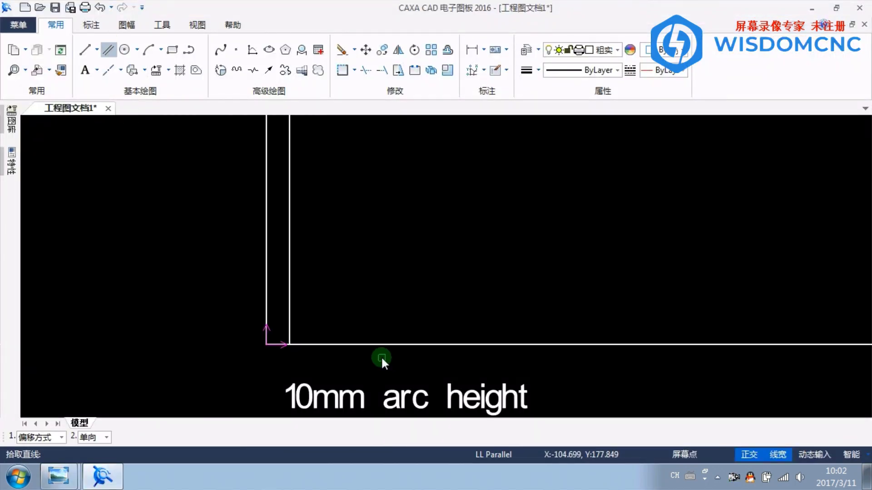
pyautogui.click(372, 345)
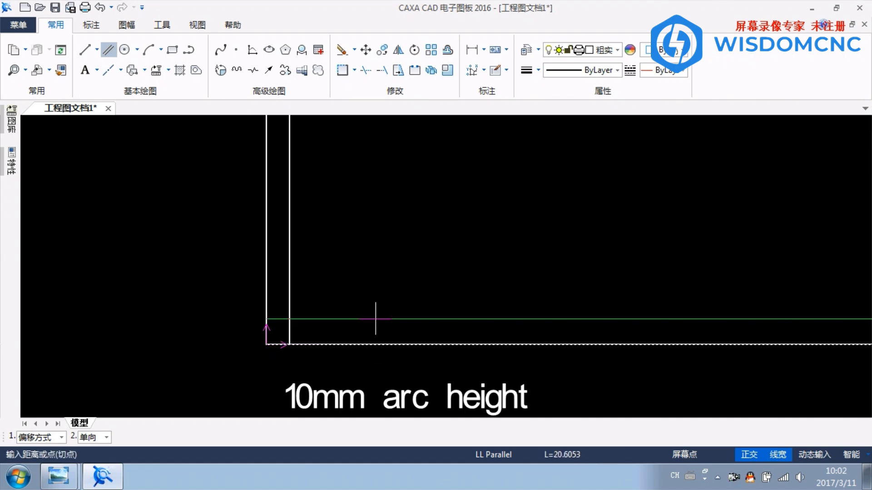
pyautogui.press('Return')
pyautogui.press('Escape')
pyautogui.scroll(2, 293, 377)
pyautogui.moveTo(312, 308); pyautogui.dragTo(375, 290, button='middle')
pyautogui.scroll(2, 345, 297)
pyautogui.scroll(2, 358, 283)
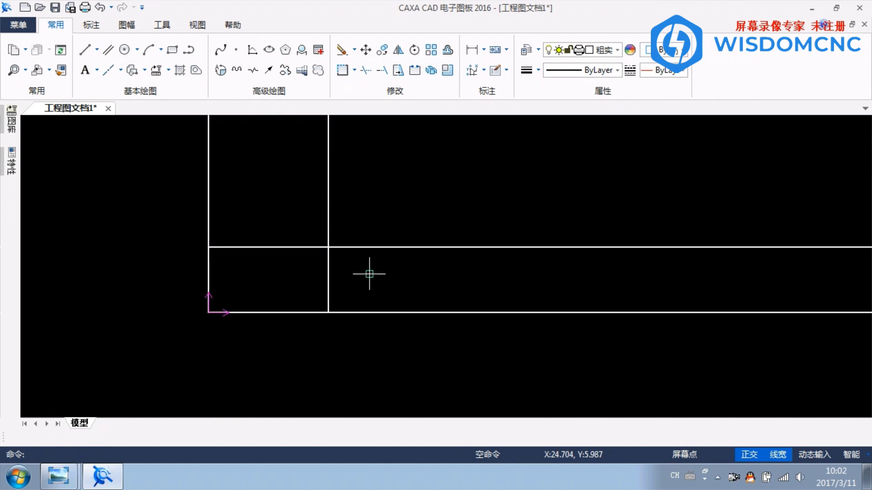
# - Check the lowest bulge's diameter in the sketch, then in CAXA CAD offset the vertical line through the origin 20.5 mm to the right
pyautogui.click(59, 477)
pyautogui.click(91, 445)
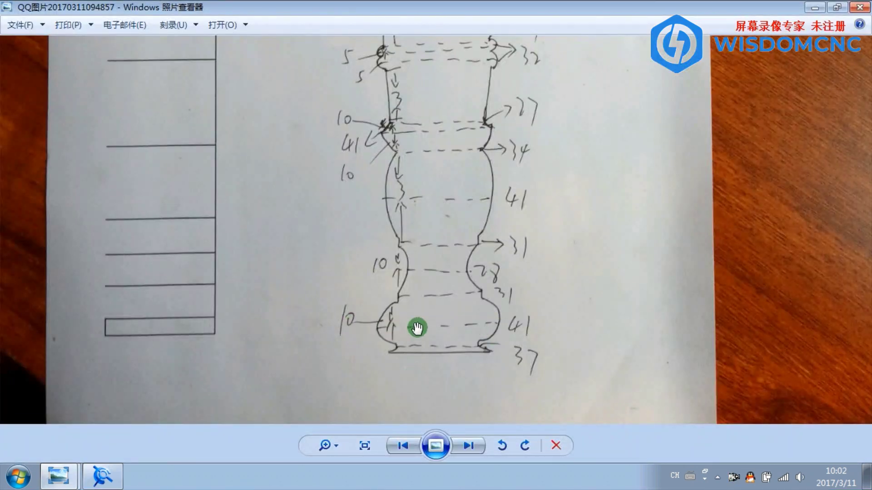
pyautogui.click(100, 478)
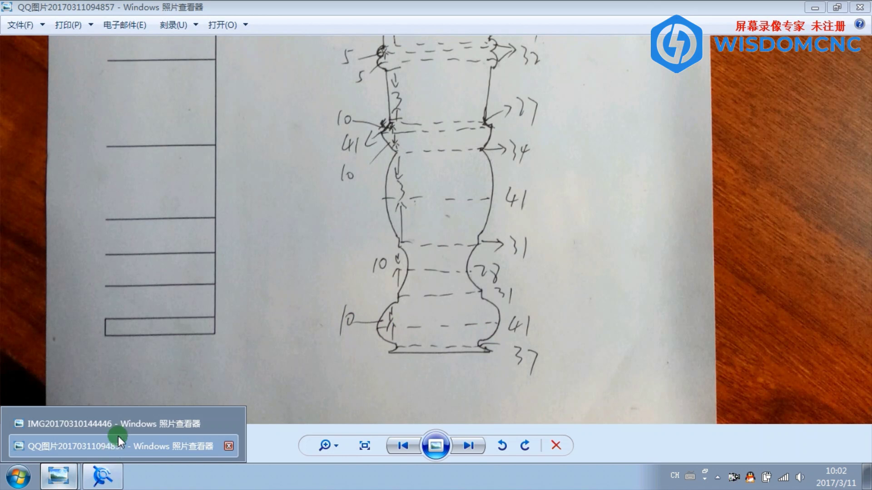
pyautogui.click(100, 478)
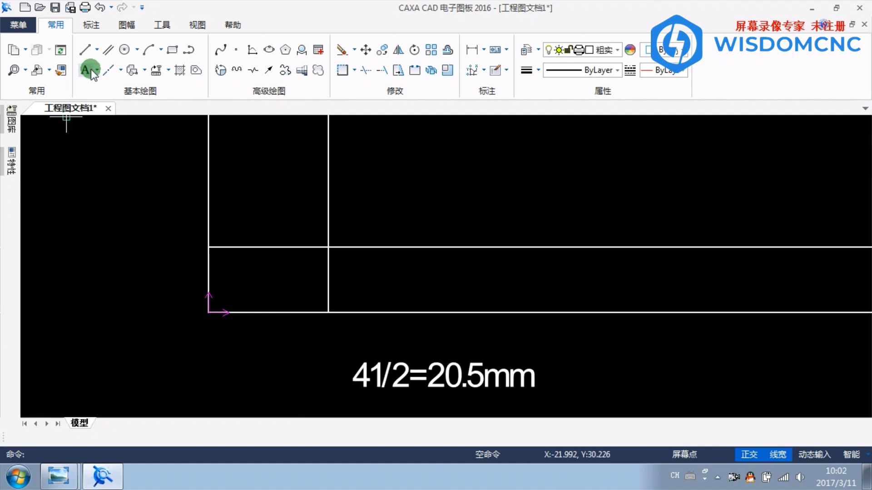
pyautogui.click(108, 49)
pyautogui.click(209, 170)
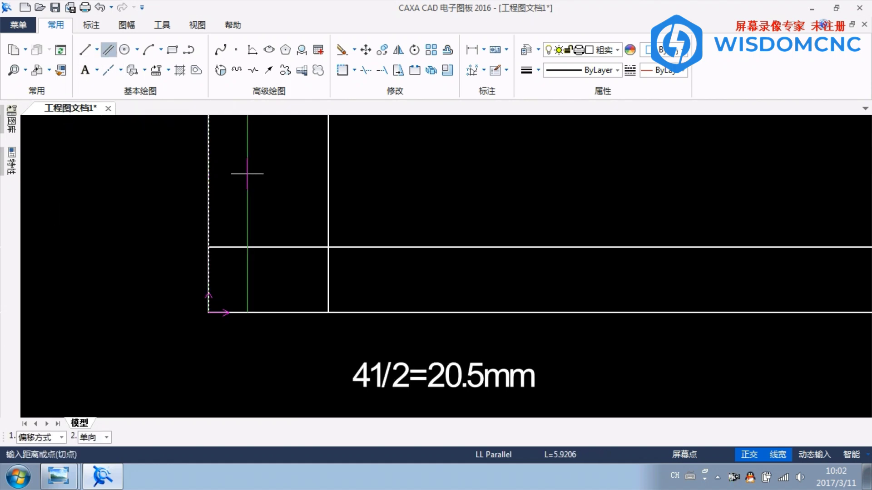
pyautogui.write('20.5')
pyautogui.press('Return')
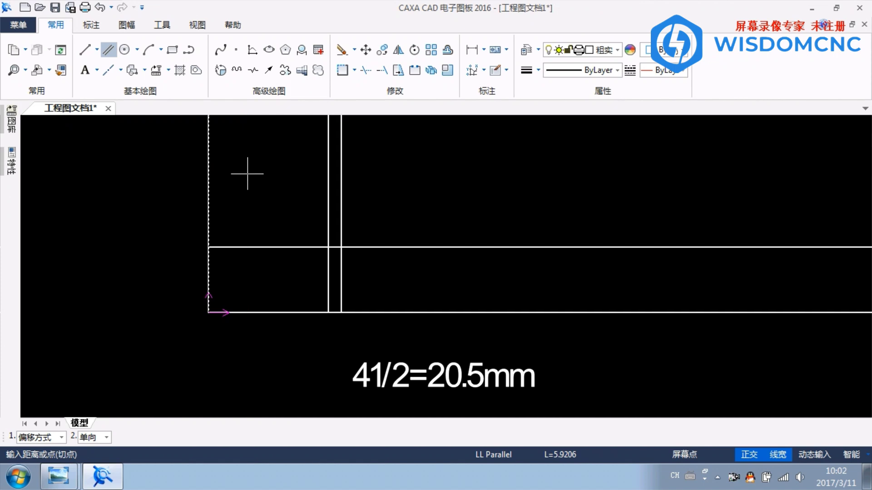
pyautogui.rightClick(347, 255)
pyautogui.scroll(1, 342, 284)
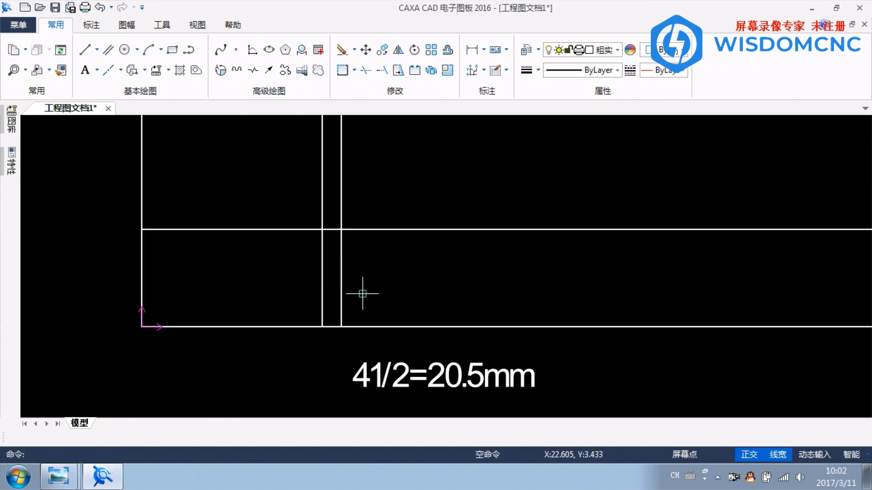
pyautogui.scroll(2, 362, 294)
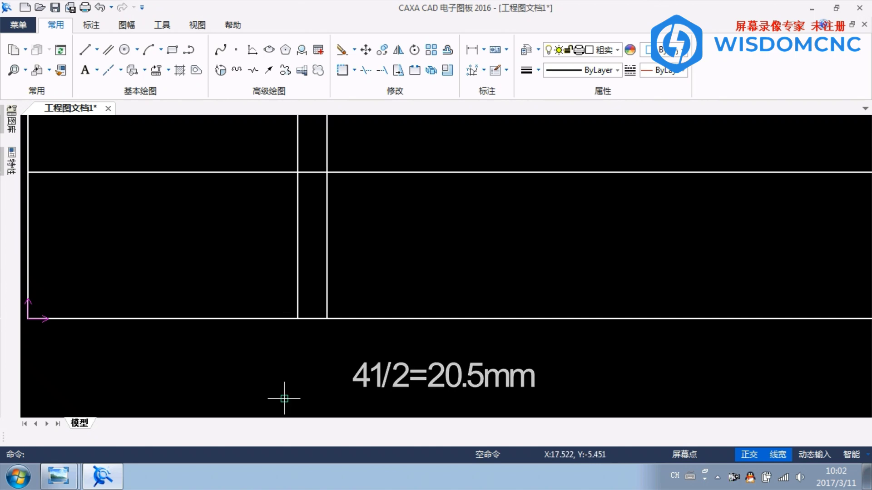
# - Check the neck diameter above the lowest bulge in the sketch, then in CAXA CAD offset the vertical axis line 15.5 mm to the right
pyautogui.click(63, 476)
pyautogui.click(58, 476)
pyautogui.click(121, 446)
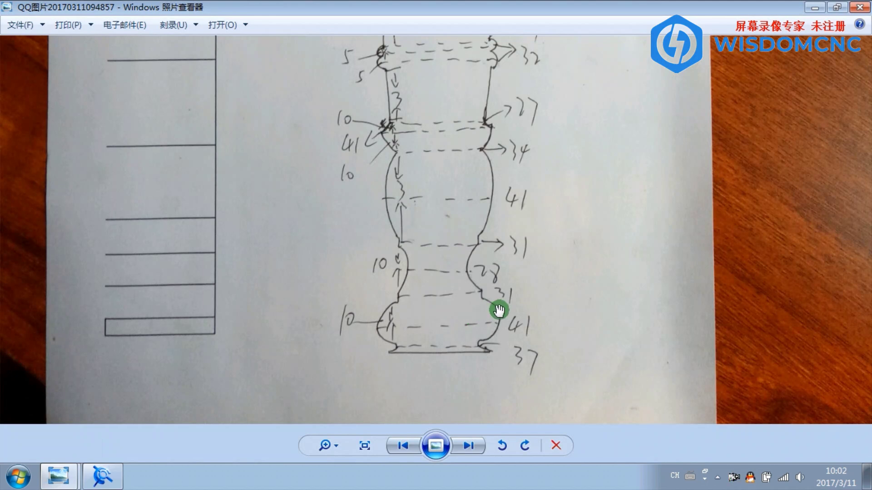
pyautogui.click(124, 466)
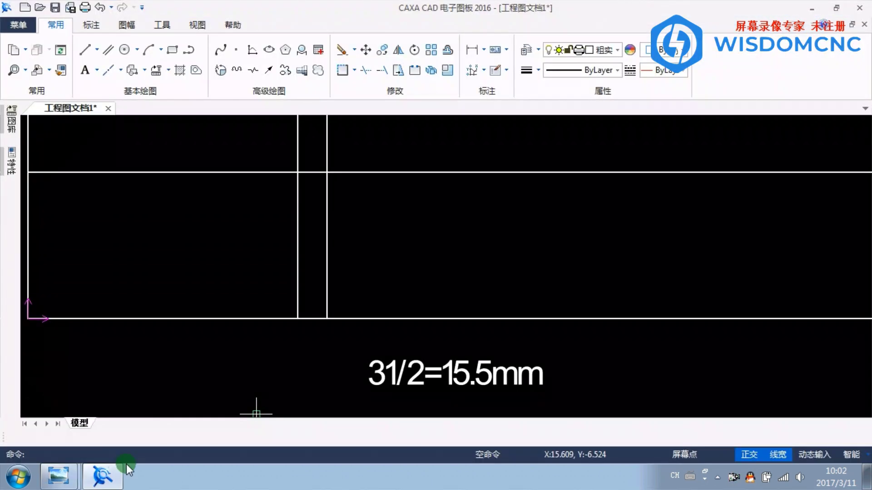
pyautogui.moveTo(254, 276); pyautogui.dragTo(280, 291, button='middle')
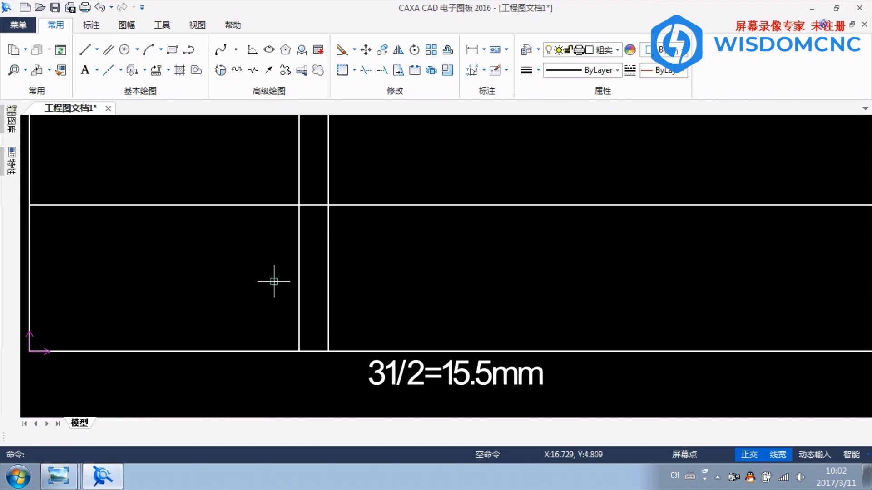
pyautogui.click(108, 53)
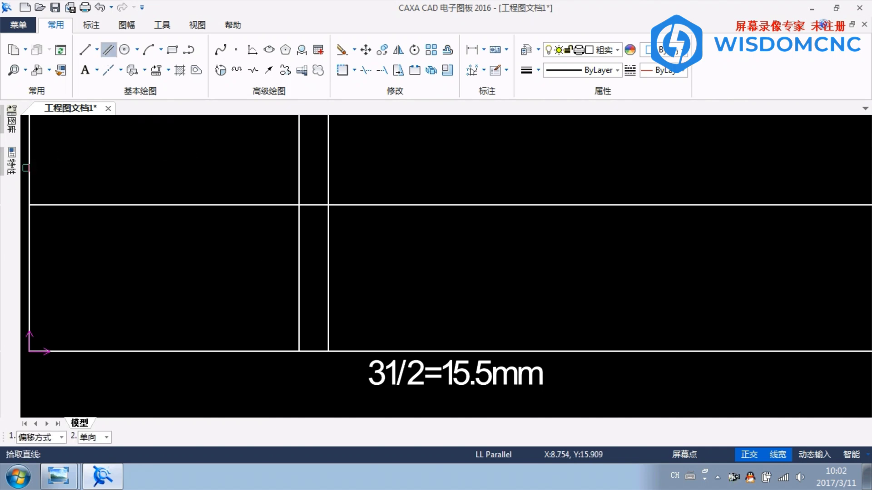
pyautogui.click(29, 168)
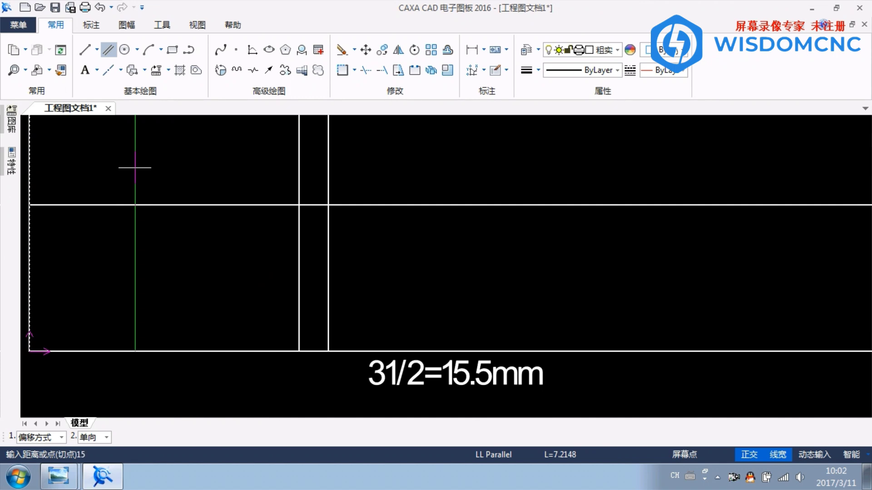
pyautogui.press('Return')
pyautogui.press('Escape')
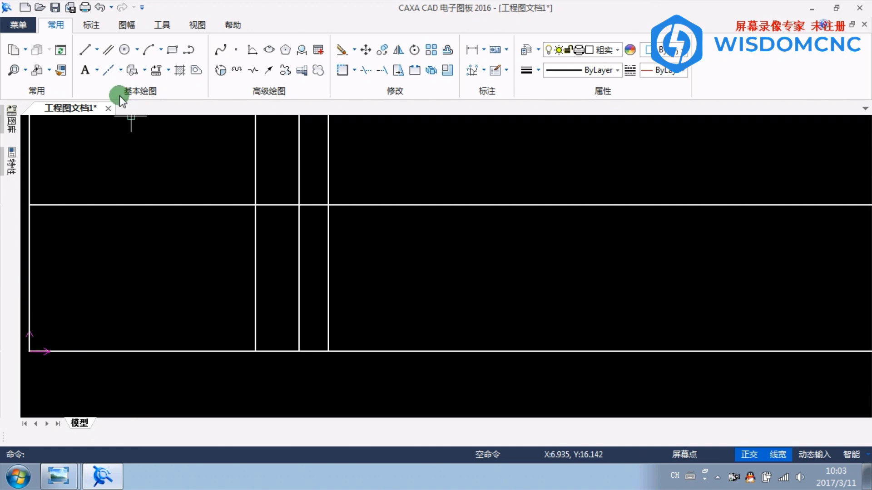
# - Draw a center line midway between the base line and the horizontal line 10 mm above it
pyautogui.click(107, 69)
pyautogui.click(384, 205)
pyautogui.click(393, 352)
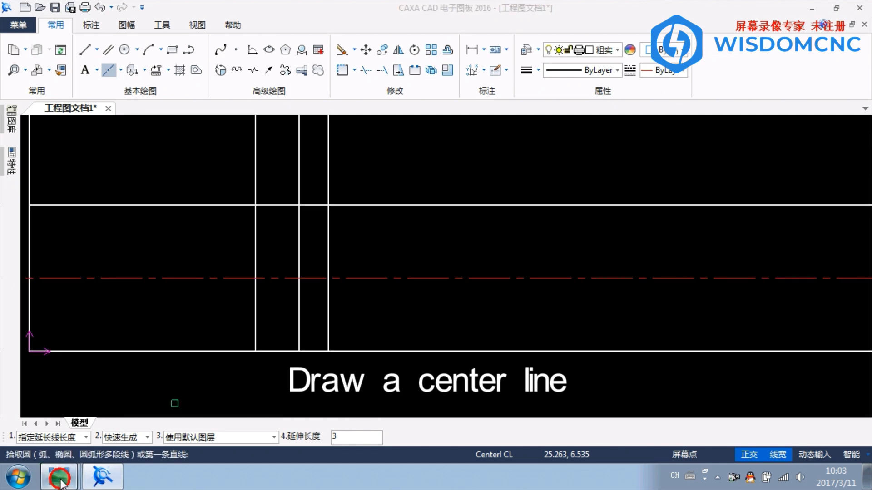
pyautogui.moveTo(58, 476)
pyautogui.click(90, 424)
pyautogui.scroll(3, 384, 284)
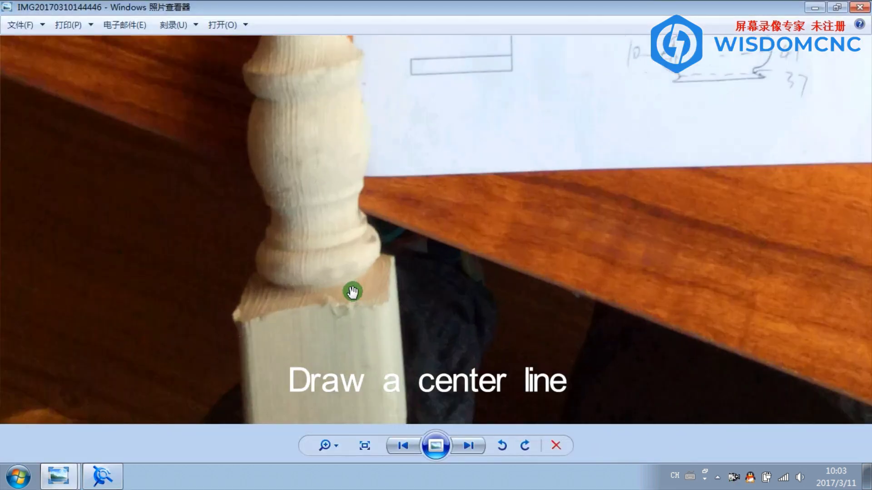
pyautogui.scroll(-1, 348, 292)
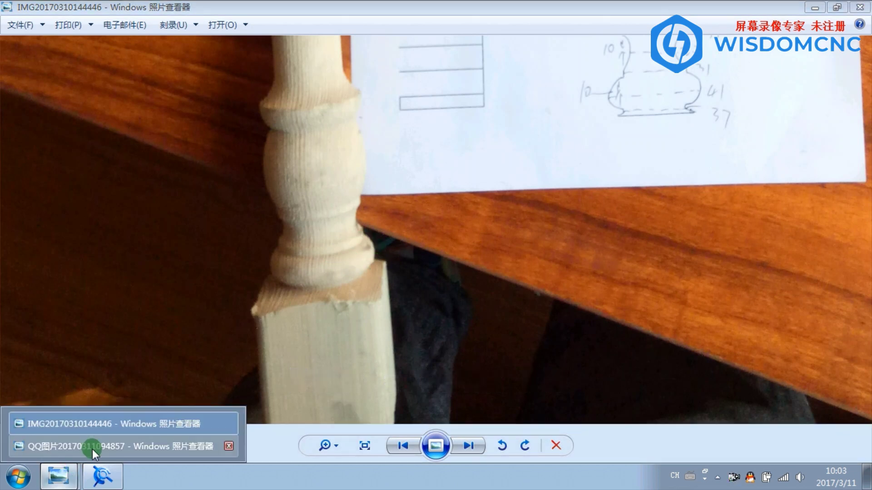
pyautogui.click(102, 475)
pyautogui.moveTo(394, 232); pyautogui.dragTo(397, 238, button='middle')
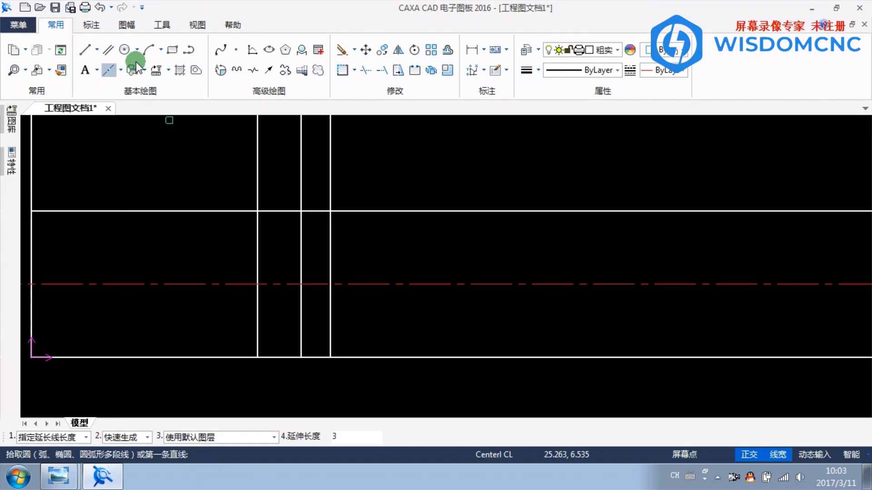
# - With ortho mode off, draw a three-point arc from the 18.5 mm line's base through the 20.5 mm line at the center line to the 15.5 mm line's upper intersection
pyautogui.click(156, 53)
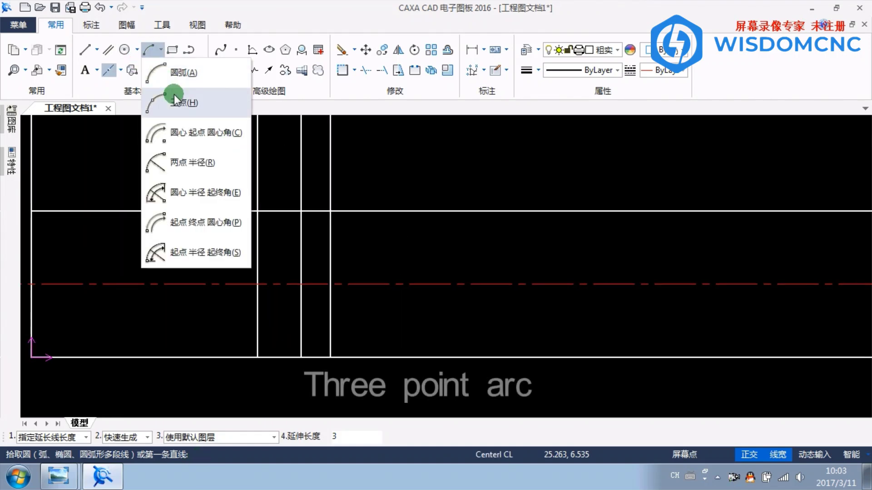
pyautogui.click(174, 97)
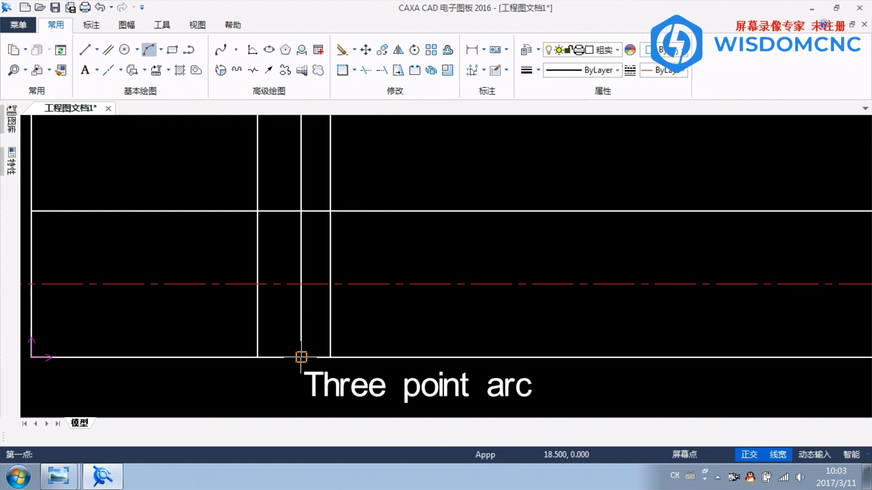
pyautogui.click(747, 454)
pyautogui.click(301, 357)
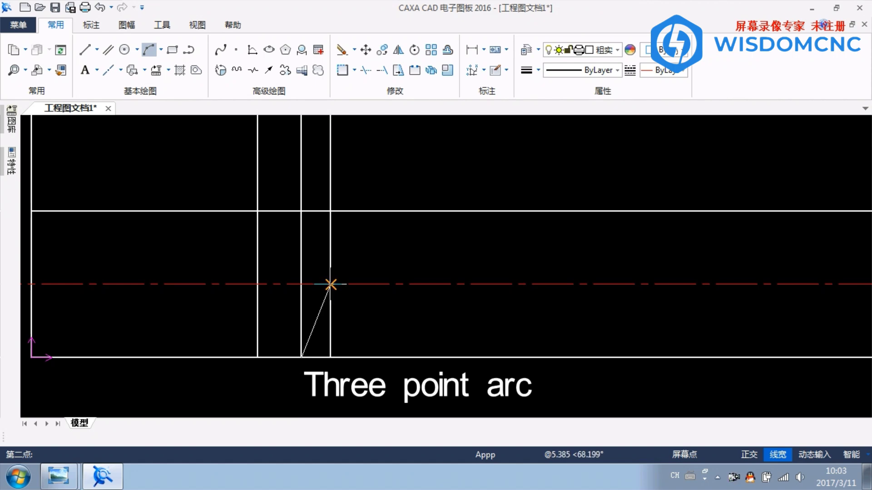
pyautogui.click(331, 284)
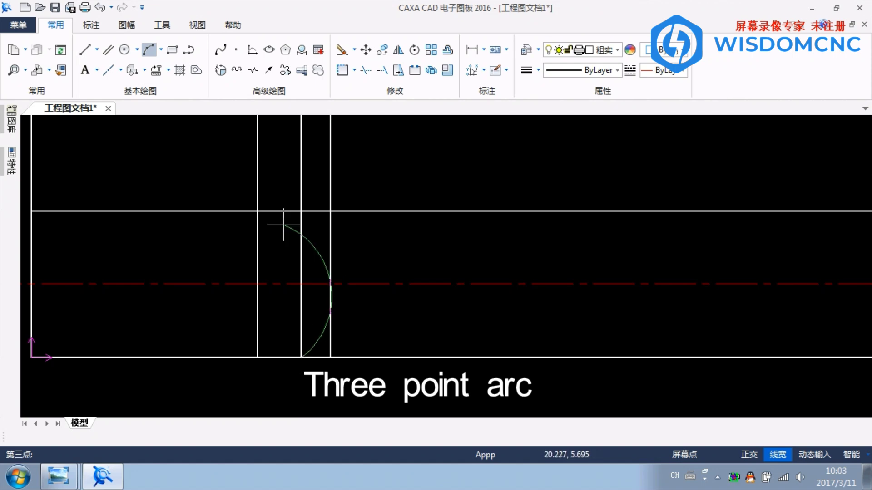
pyautogui.click(257, 211)
pyautogui.scroll(-1, 356, 262)
pyautogui.moveTo(359, 261); pyautogui.dragTo(384, 298, button='middle')
pyautogui.scroll(-1, 388, 291)
pyautogui.moveTo(388, 249); pyautogui.dragTo(393, 252, button='middle')
pyautogui.scroll(2, 390, 305)
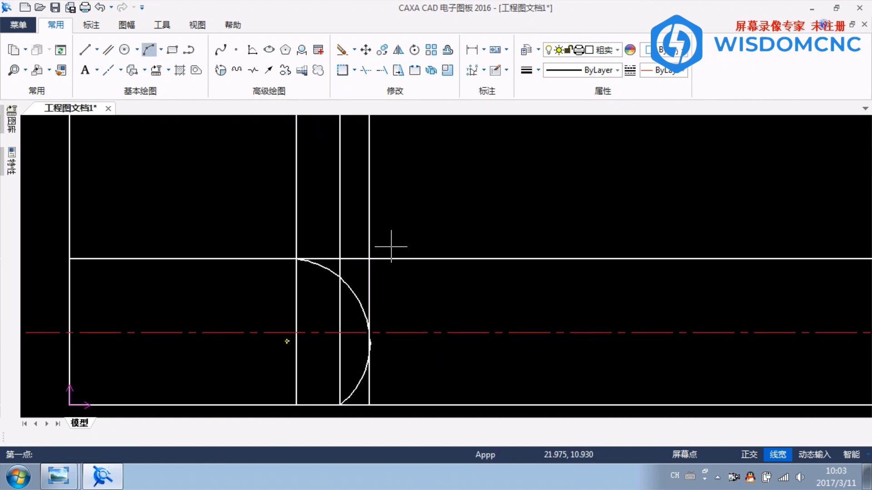
pyautogui.moveTo(391, 247); pyautogui.dragTo(379, 303, button='middle')
pyautogui.click(101, 478)
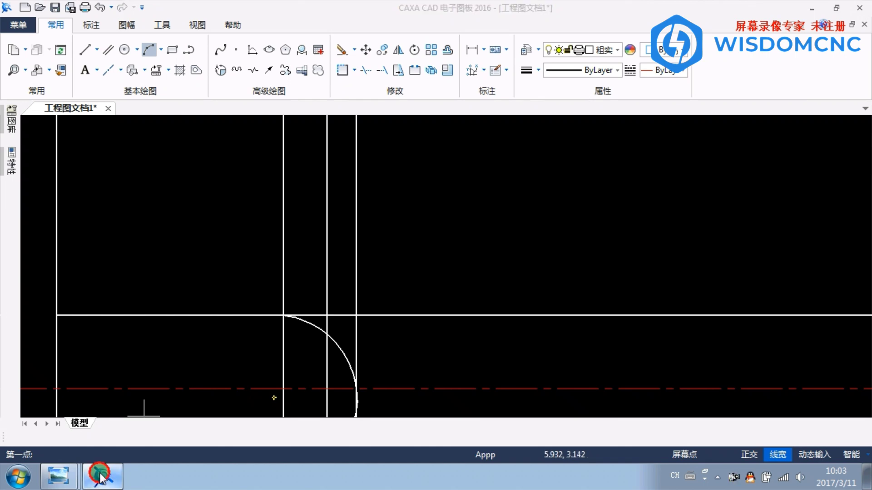
pyautogui.scroll(1, 348, 295)
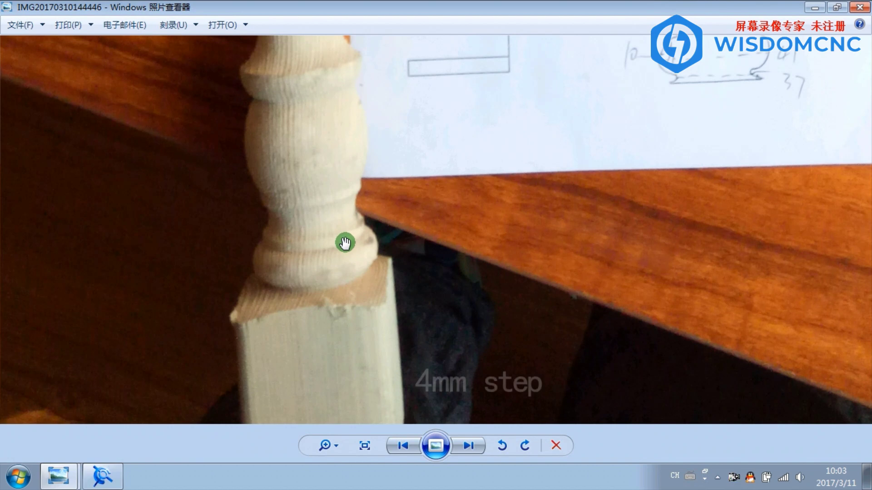
pyautogui.click(58, 476)
pyautogui.click(80, 448)
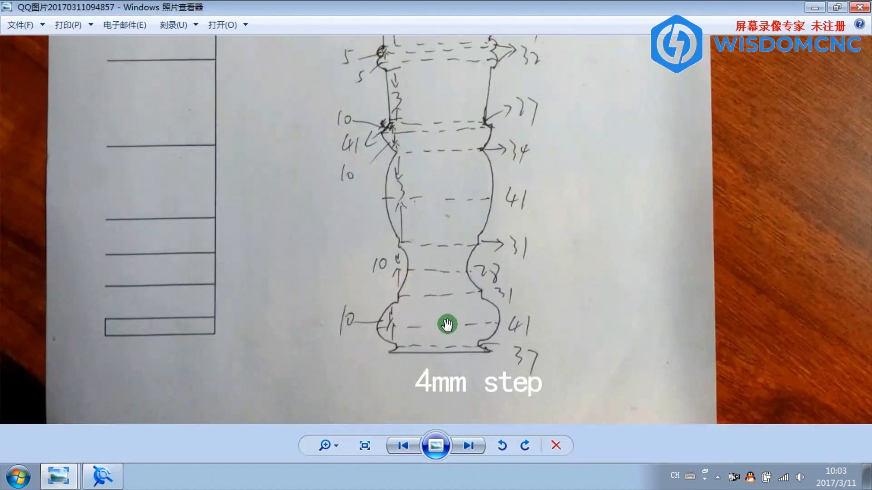
pyautogui.scroll(1, 479, 323)
pyautogui.scroll(-3, 389, 287)
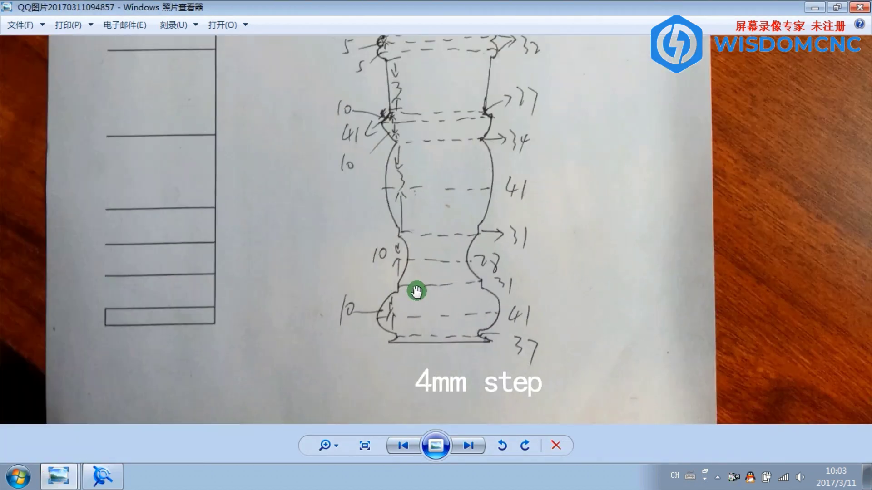
pyautogui.scroll(4, 413, 127)
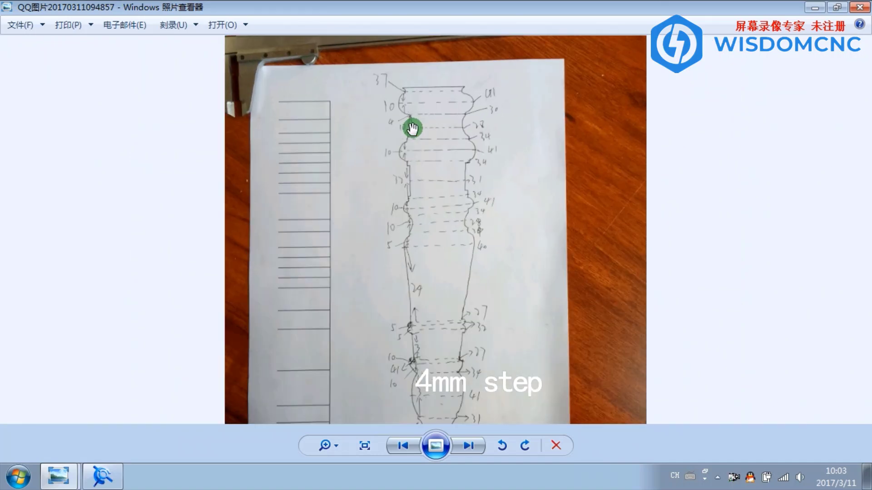
pyautogui.scroll(-3, 412, 128)
pyautogui.moveTo(443, 333); pyautogui.dragTo(422, 333)
pyautogui.scroll(3, 424, 358)
# - Switch to CAXA CAD and offset the horizontal line at the arc's upper end 4 mm upward
pyautogui.click(102, 477)
pyautogui.click(108, 49)
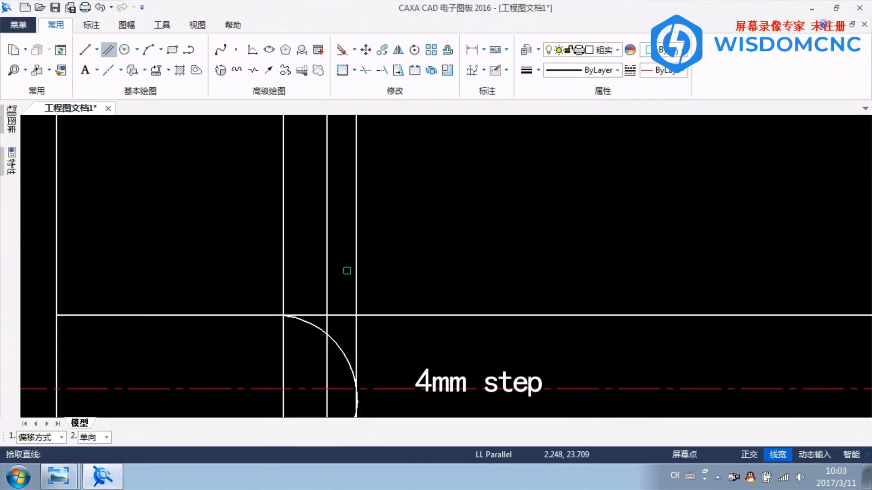
pyautogui.click(396, 313)
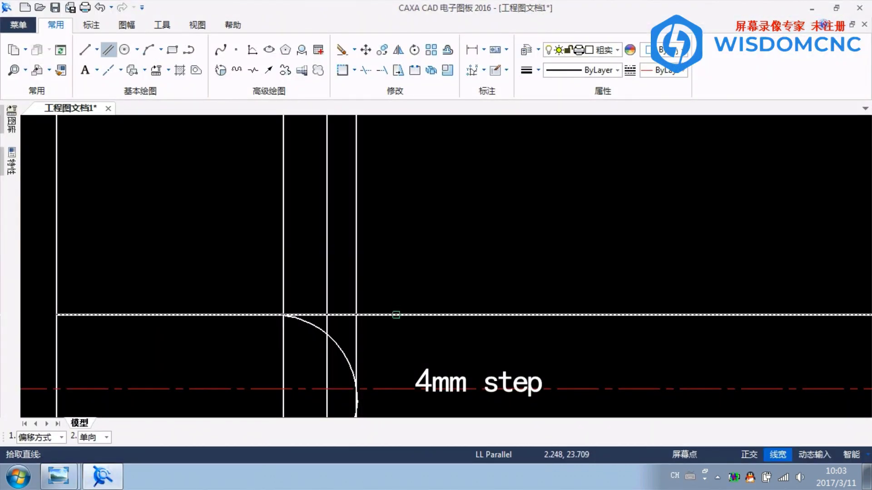
pyautogui.write('4')
pyautogui.press('Return')
pyautogui.rightClick(405, 292)
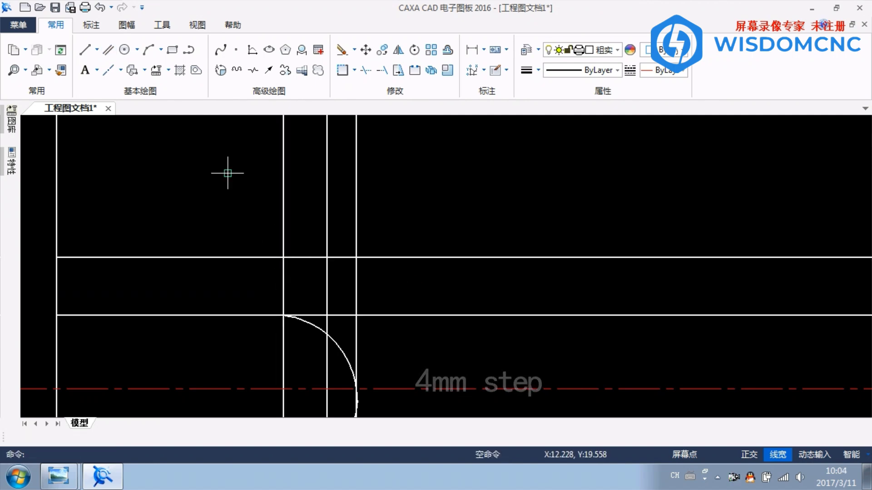
# - Delete the 18.5 mm and 20.5 mm vertical construction lines, and trim the 15.5 mm vertical line just below the arc's upper end
pyautogui.moveTo(374, 281); pyautogui.dragTo(314, 294)
pyautogui.press('Delete')
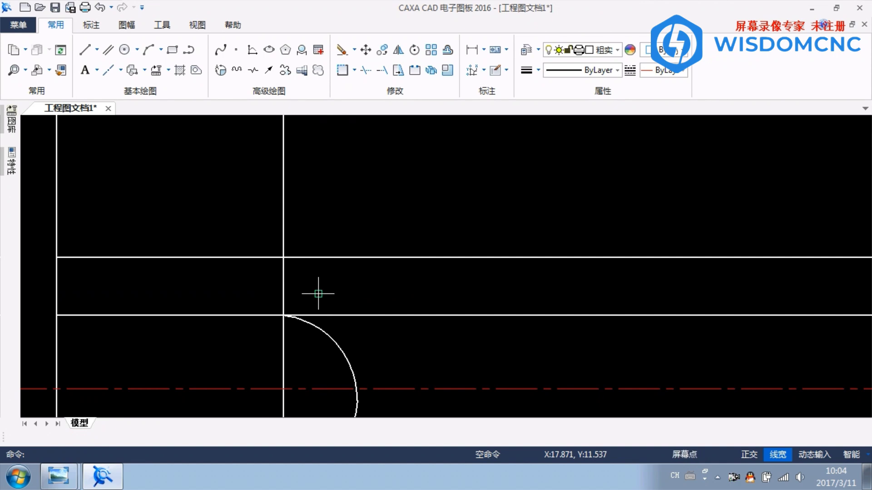
pyautogui.click(369, 71)
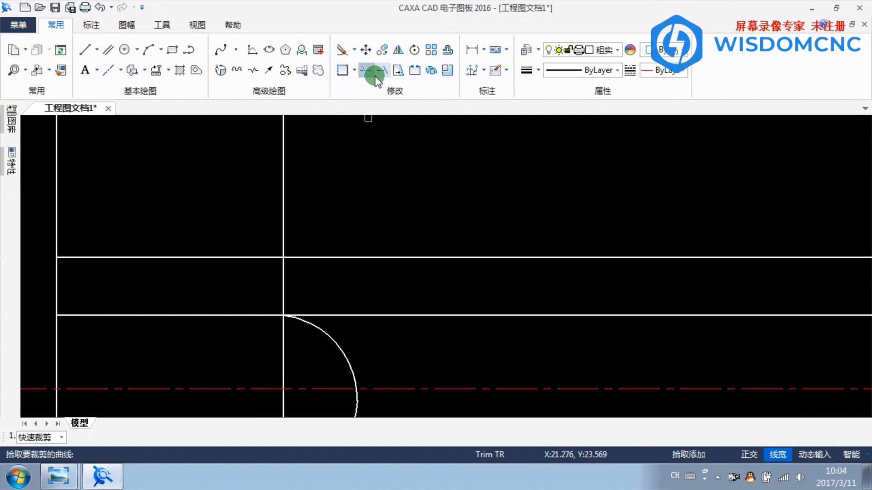
pyautogui.click(282, 339)
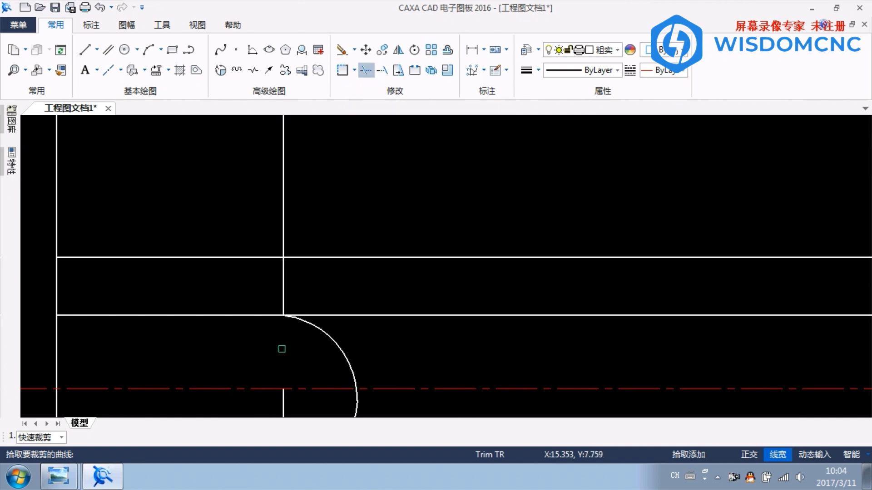
pyautogui.rightClick(285, 401)
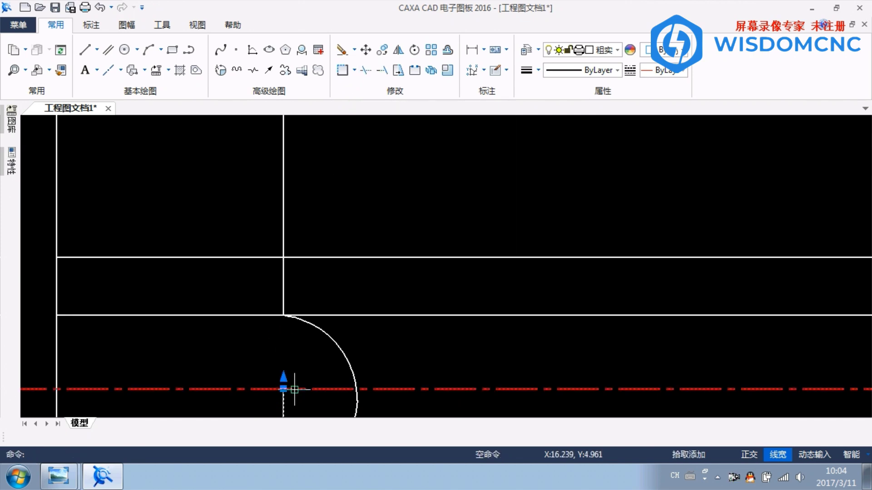
# - Delete the center line with the leftover vertical segment, and the horizontal construction line at the arc's upper end
pyautogui.click(291, 389)
pyautogui.press('Delete')
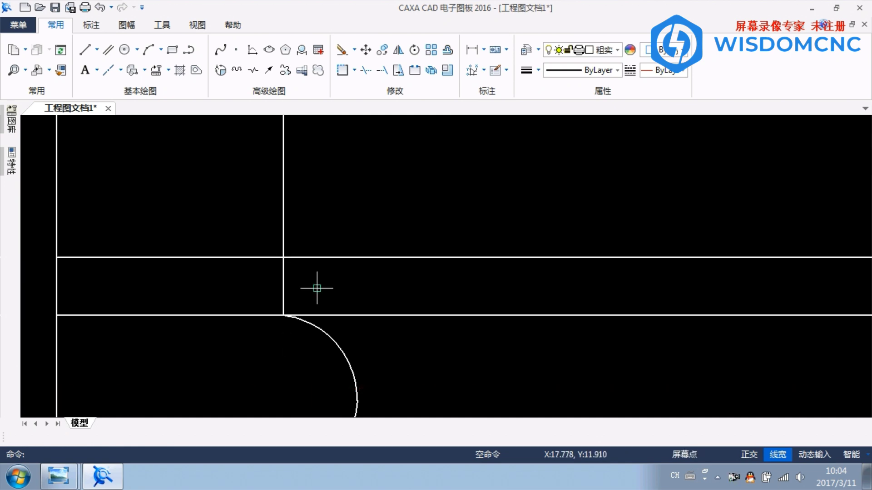
pyautogui.scroll(-2, 317, 289)
pyautogui.click(330, 300)
pyautogui.press('Delete')
pyautogui.scroll(3, 321, 319)
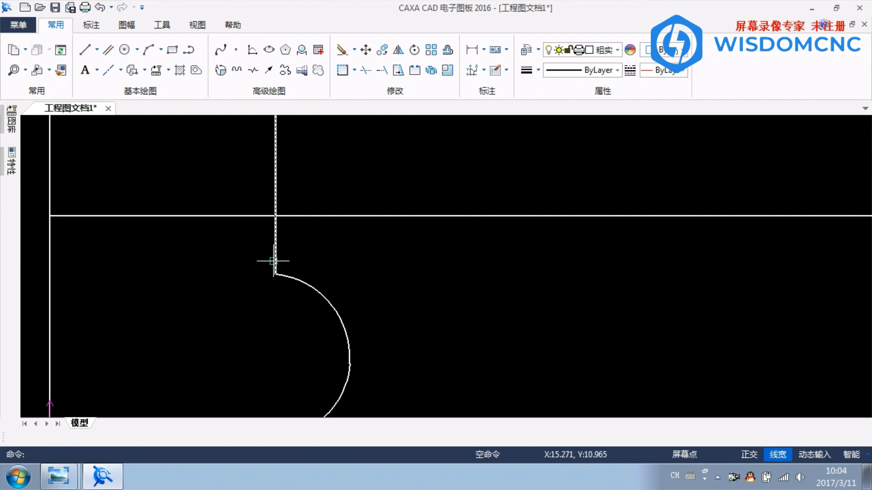
# - Check the narrowest neck diameter above the lowest bulge in the sketch, then in CAXA CAD offset the vertical axis line 14 mm to the right
pyautogui.moveTo(322, 194); pyautogui.dragTo(322, 234, button='middle')
pyautogui.click(66, 471)
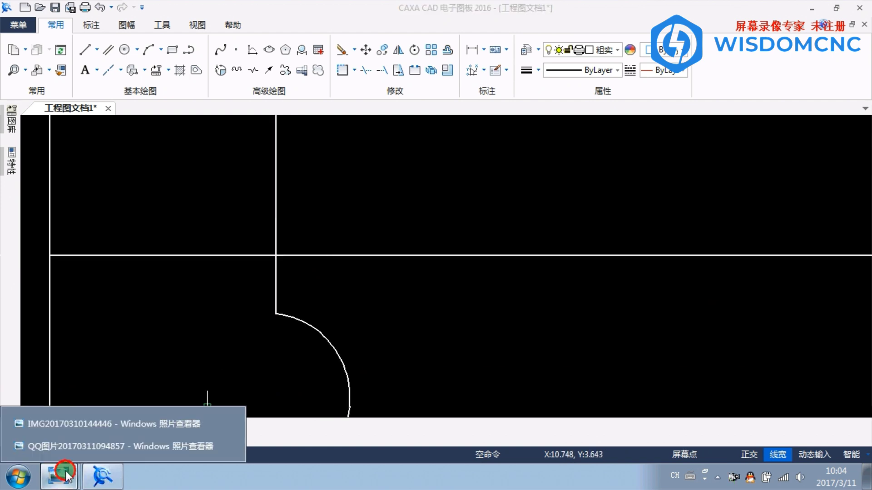
pyautogui.click(50, 445)
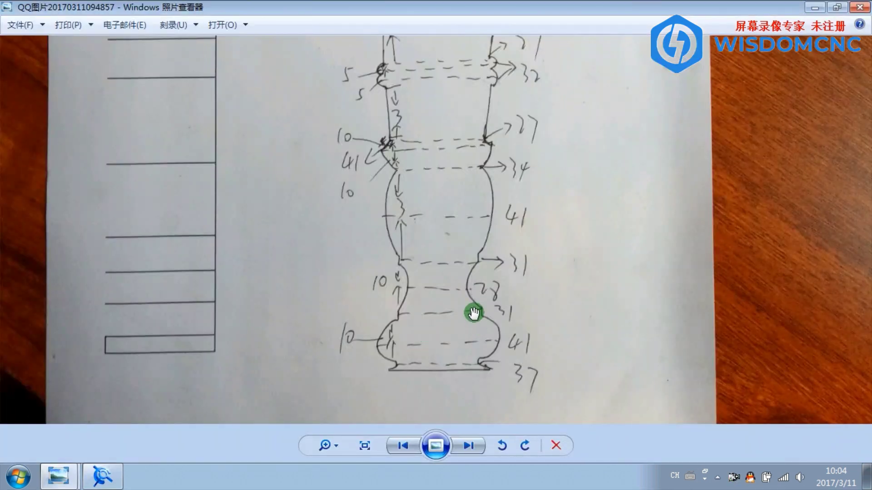
pyautogui.scroll(1, 473, 313)
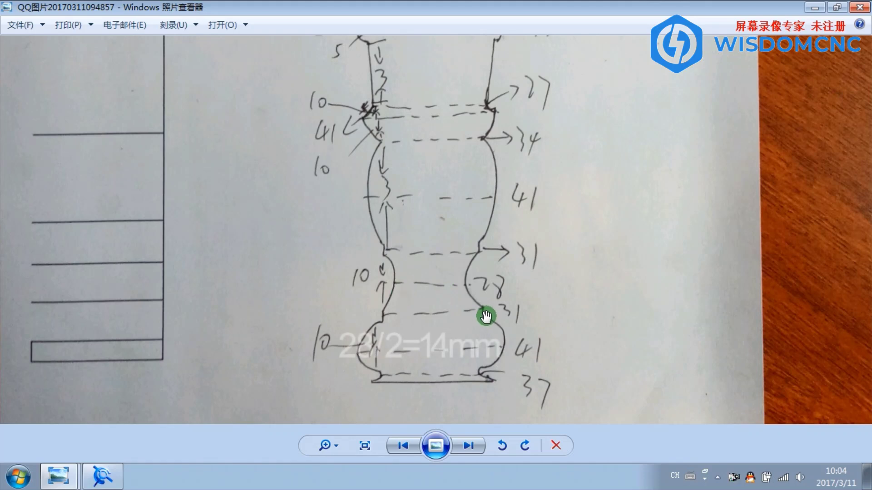
pyautogui.click(108, 479)
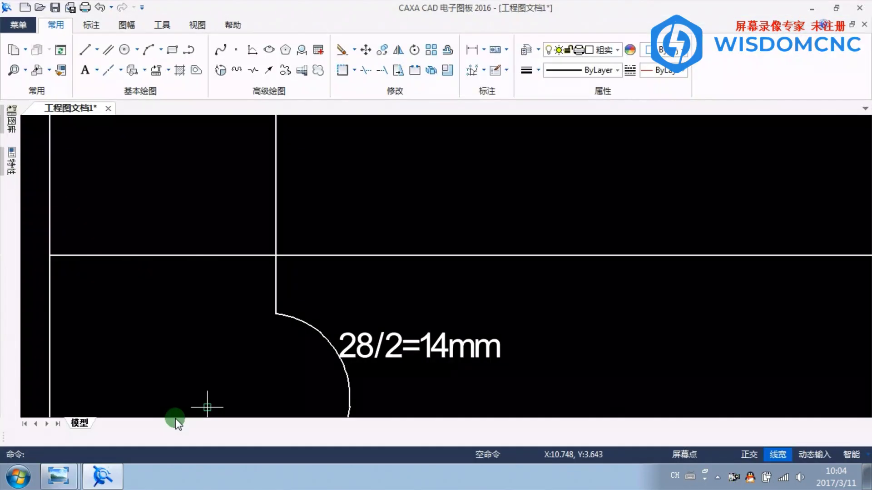
pyautogui.click(107, 484)
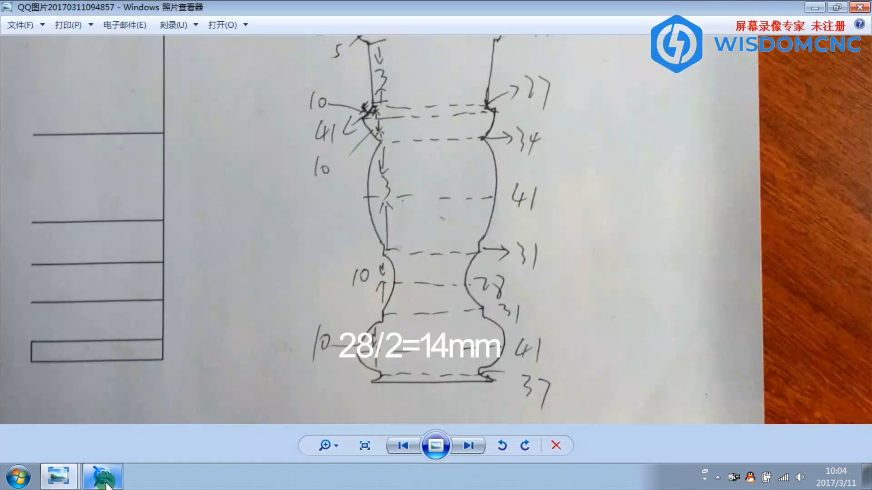
pyautogui.click(107, 484)
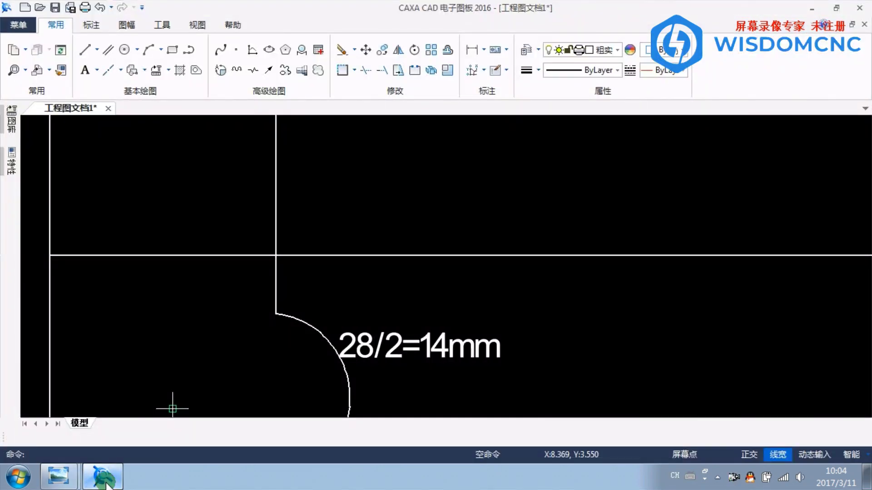
pyautogui.click(108, 49)
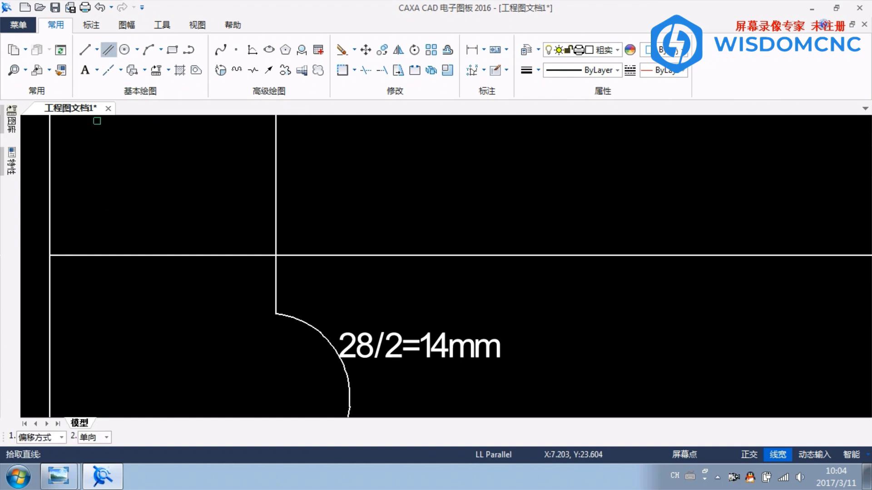
pyautogui.scroll(-1, 93, 121)
pyautogui.click(65, 163)
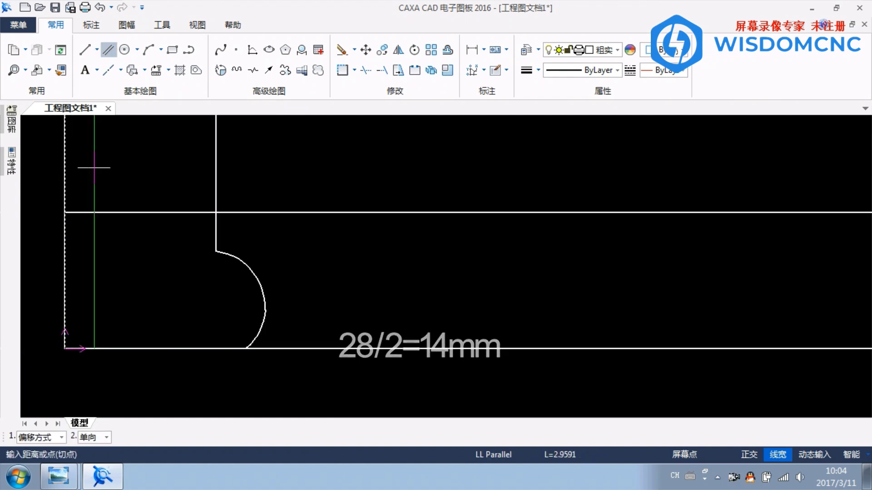
pyautogui.scroll(-1, 164, 232)
pyautogui.moveTo(163, 233); pyautogui.dragTo(166, 237, button='middle')
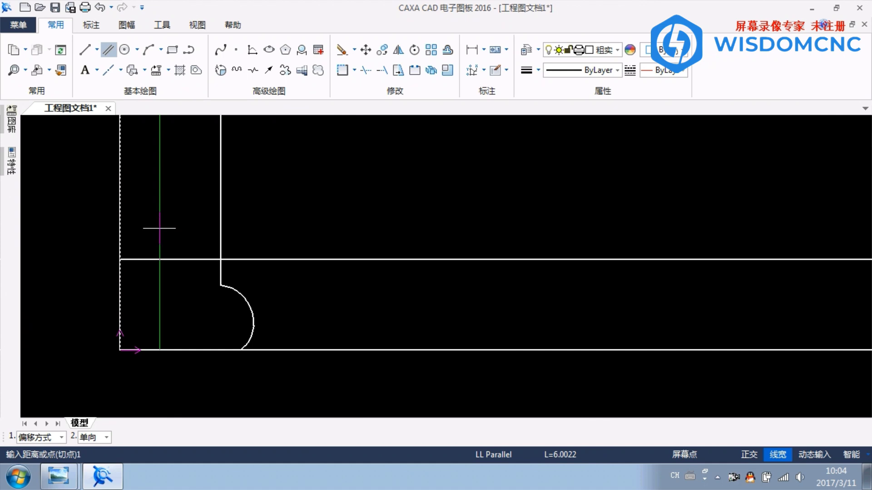
pyautogui.write('14')
pyautogui.press('Return')
pyautogui.rightClick(161, 222)
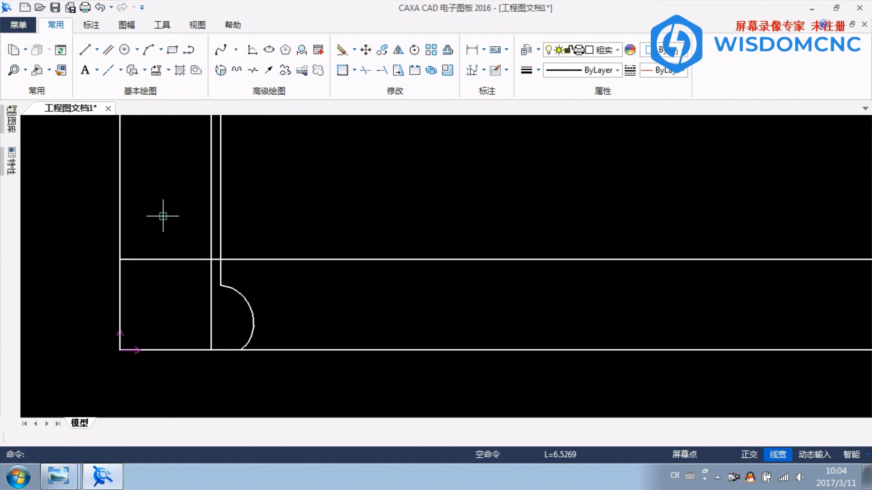
pyautogui.click(59, 476)
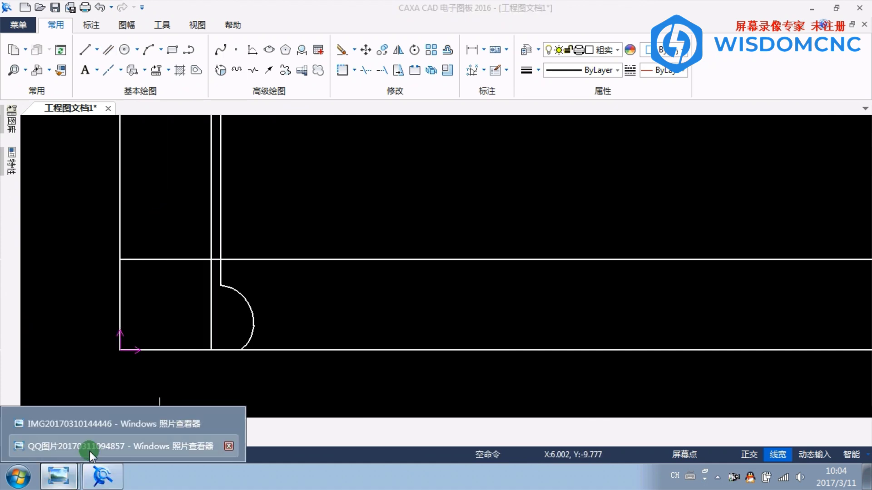
pyautogui.click(91, 393)
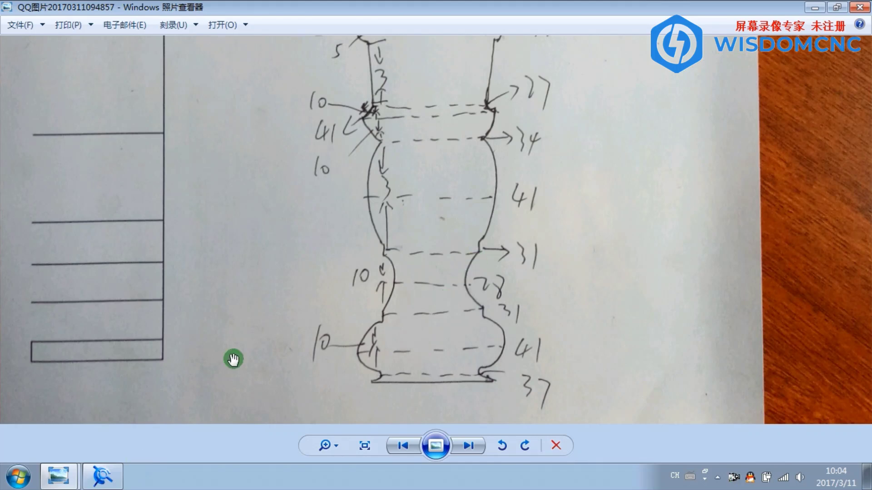
pyautogui.click(102, 476)
pyautogui.click(102, 476)
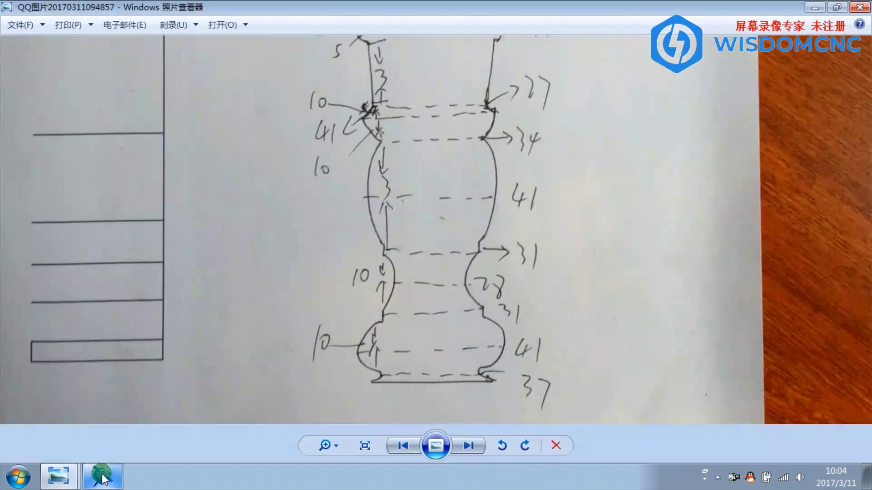
pyautogui.click(102, 477)
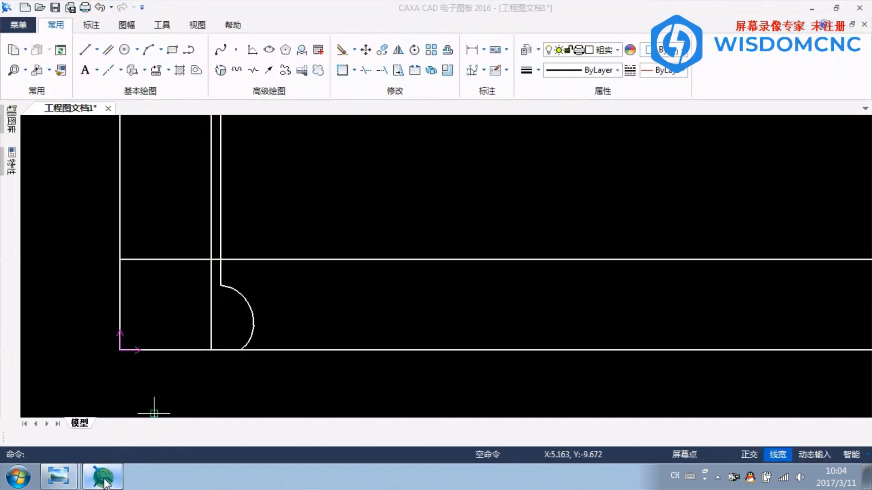
pyautogui.click(104, 477)
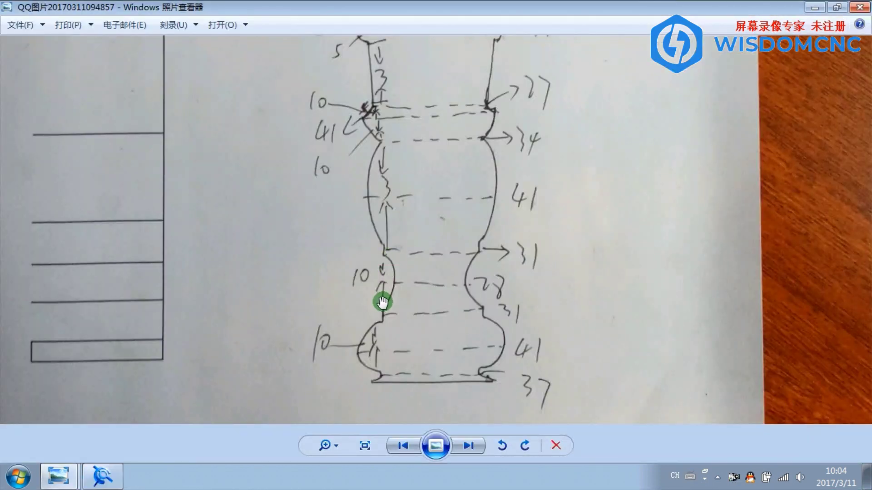
pyautogui.click(103, 477)
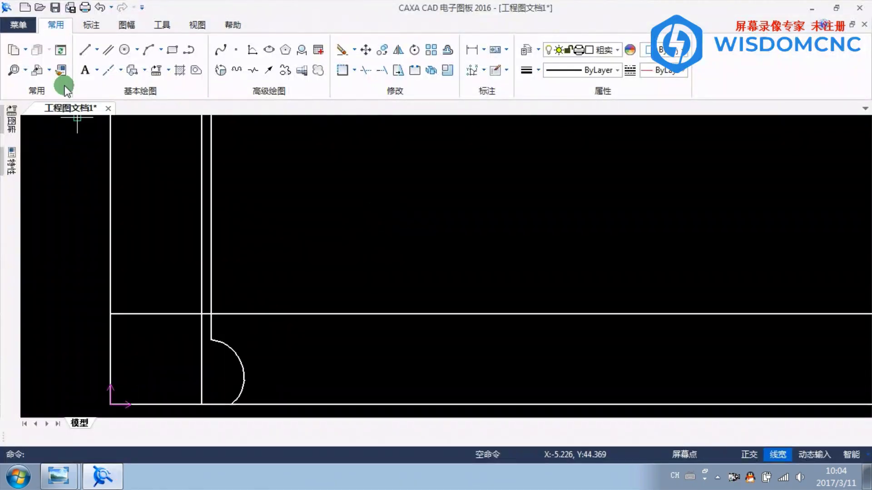
# - Offset the horizontal construction line just above the lowest bulge 10 mm upward
pyautogui.click(108, 49)
pyautogui.click(250, 313)
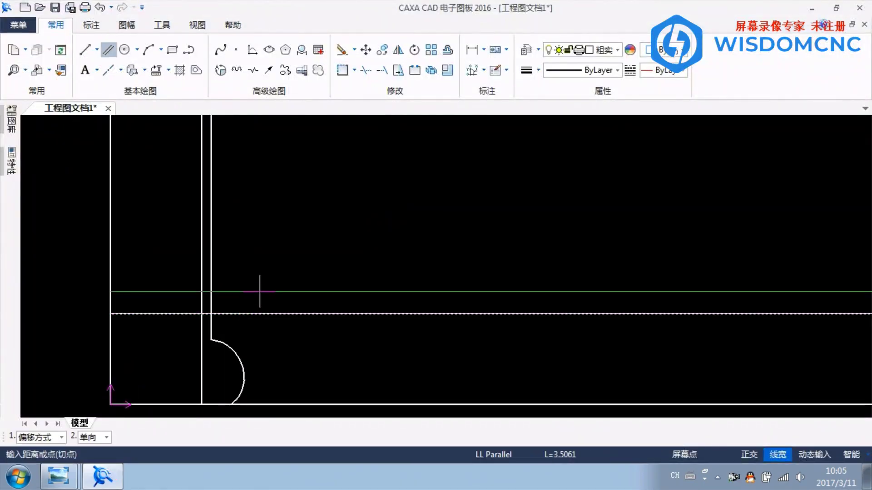
pyautogui.write('10')
pyautogui.press('Return')
pyautogui.rightClick(301, 278)
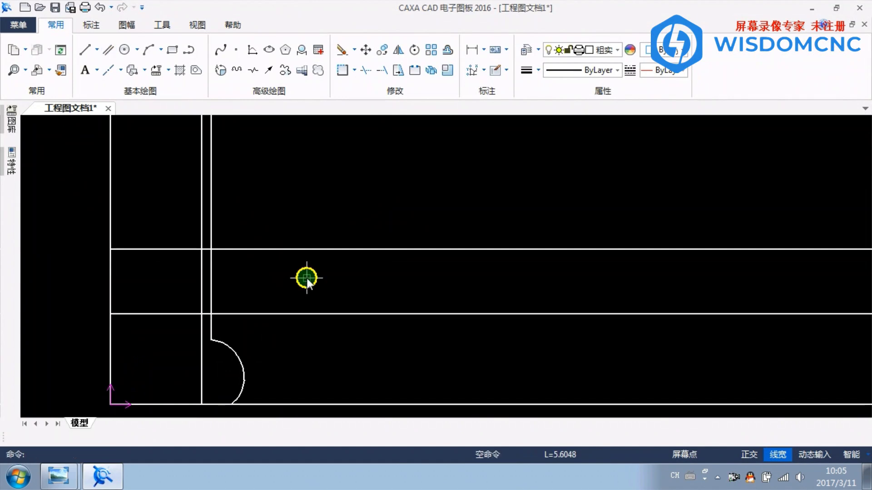
pyautogui.scroll(2, 191, 265)
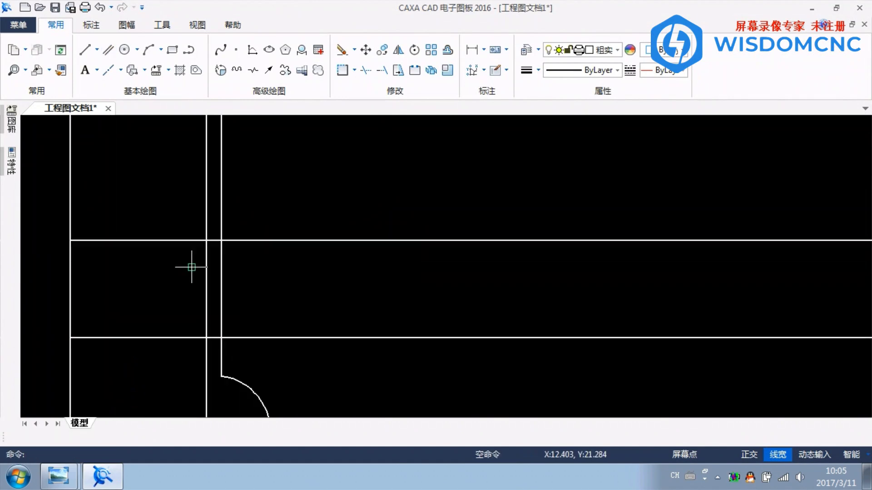
# - Create a center line between the two horizontal construction lines that bound the concave neck, with a 3 mm extension
pyautogui.click(222, 339)
pyautogui.click(88, 65)
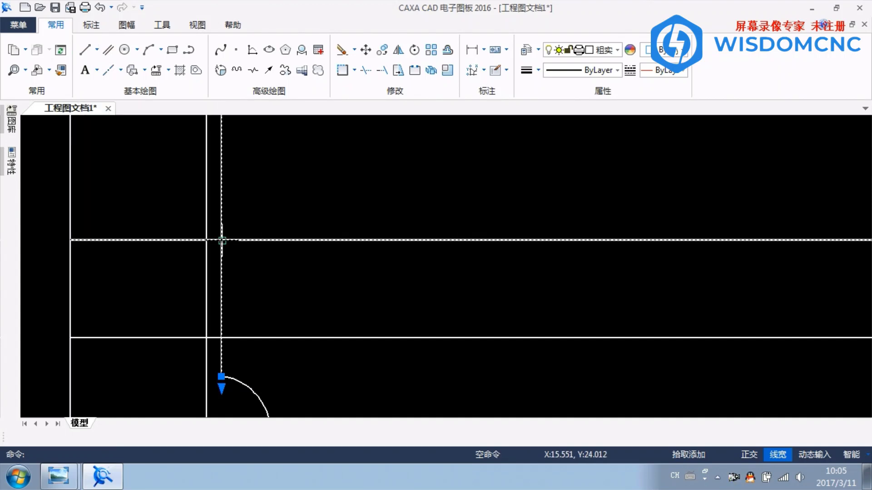
pyautogui.click(110, 69)
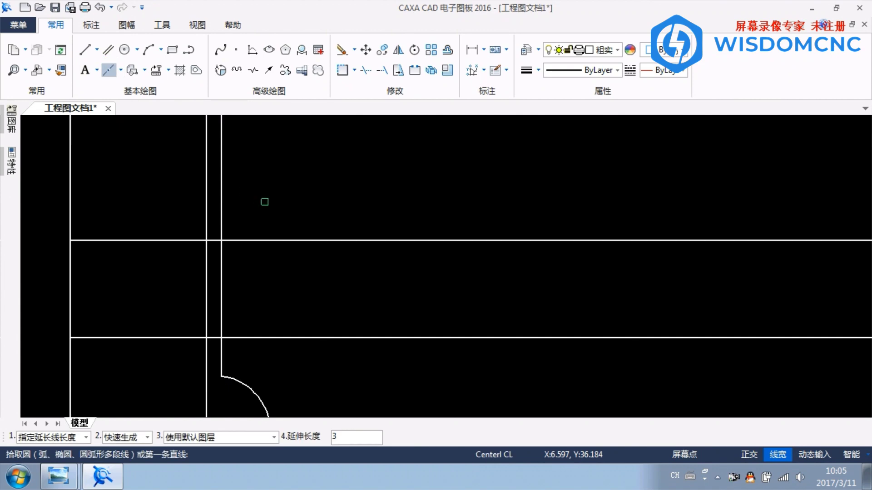
pyautogui.click(285, 241)
pyautogui.click(296, 339)
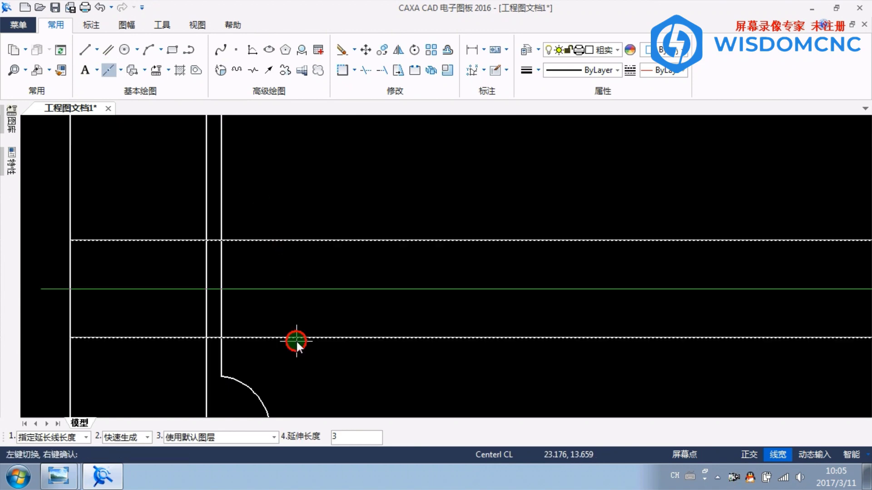
pyautogui.rightClick(298, 266)
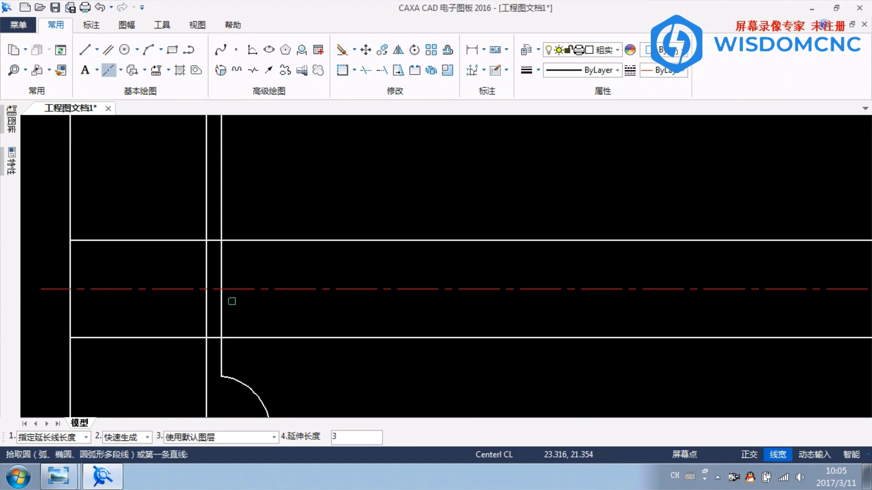
# - Draw the neck's concave three-point arc between the 15.5 mm line's intersections, through the 14 mm line at mid-height, and delete the center line
pyautogui.click(154, 49)
pyautogui.click(221, 337)
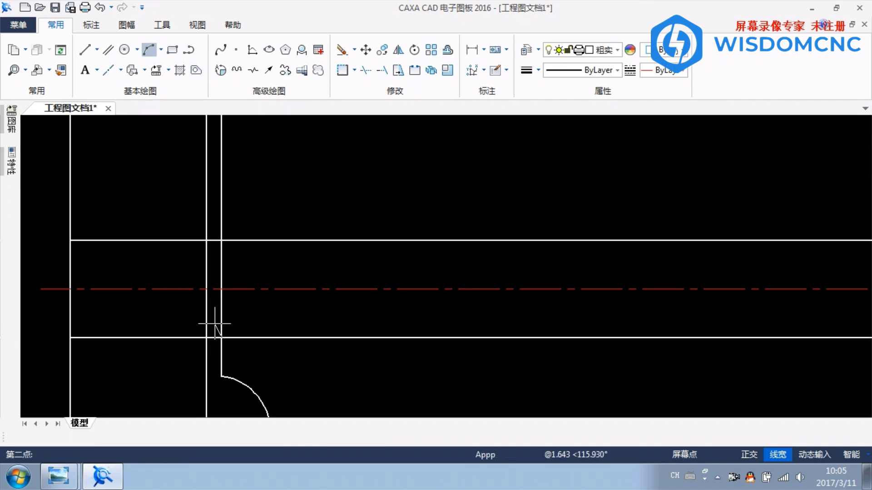
pyautogui.click(206, 289)
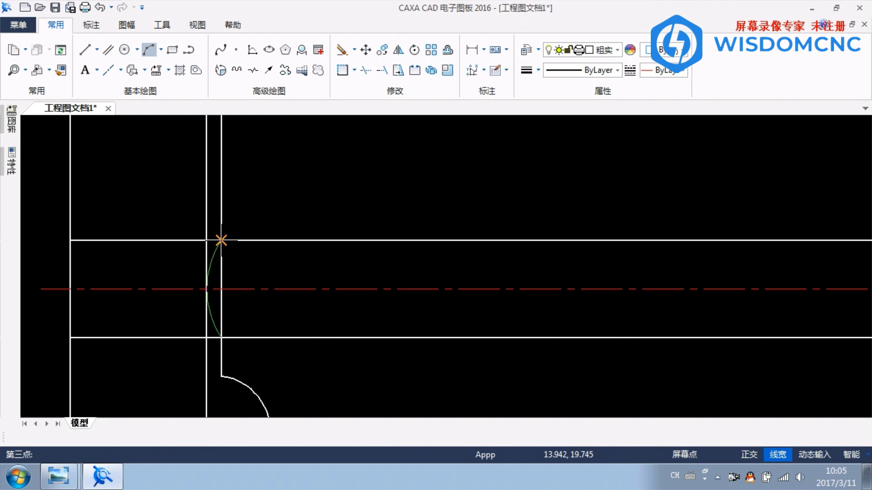
pyautogui.click(221, 239)
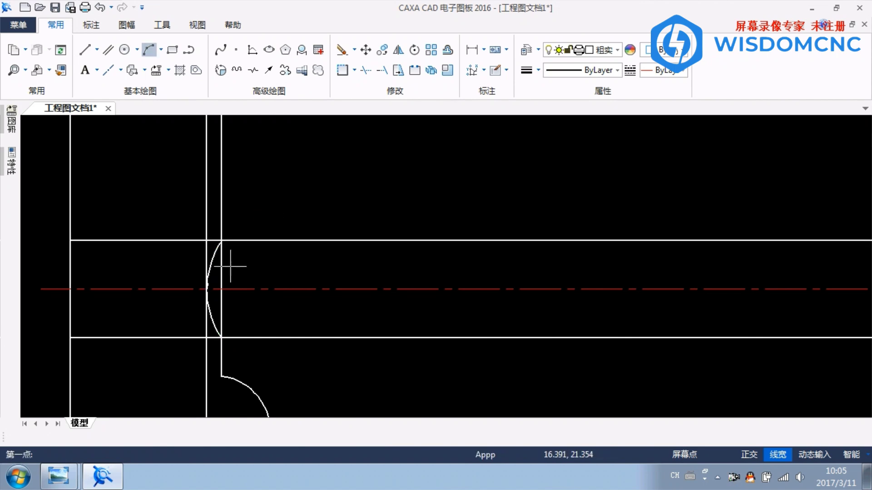
pyautogui.click(230, 291)
pyautogui.press('Escape')
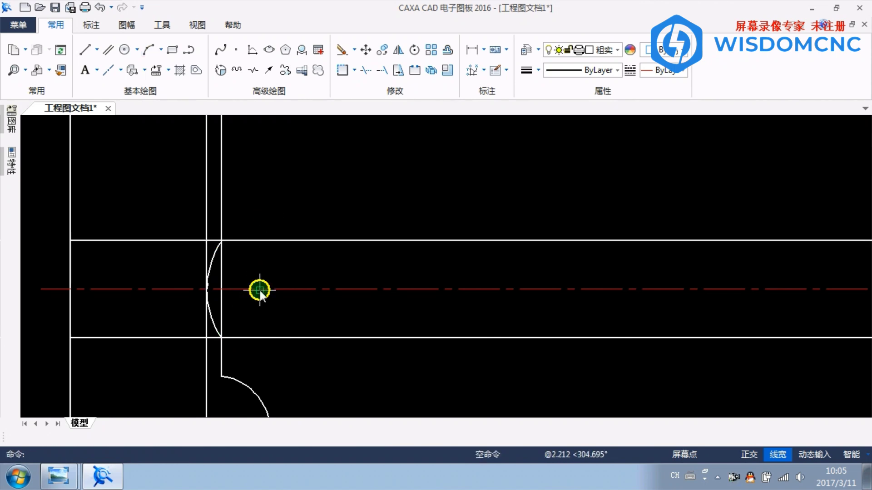
pyautogui.click(263, 289)
pyautogui.press('Delete')
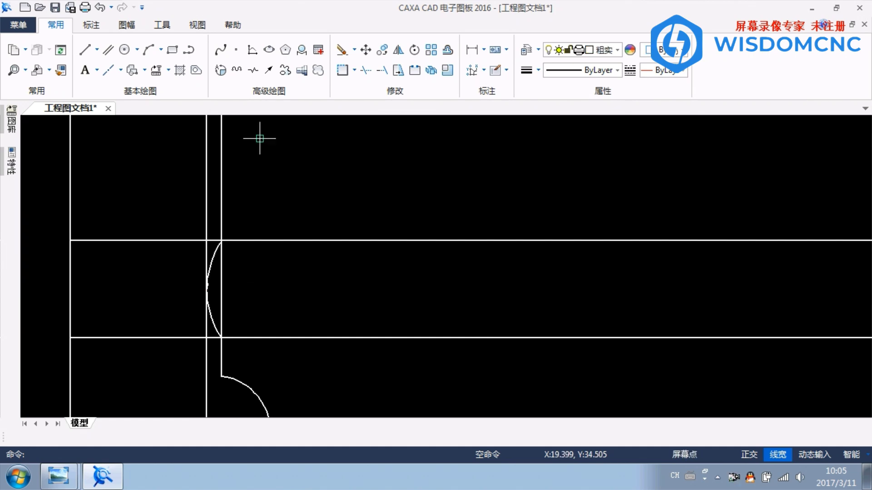
# - Trim the 15.5 mm vertical line inside the neck section, and remove the 14 mm vertical line beside and below the arc
pyautogui.click(365, 70)
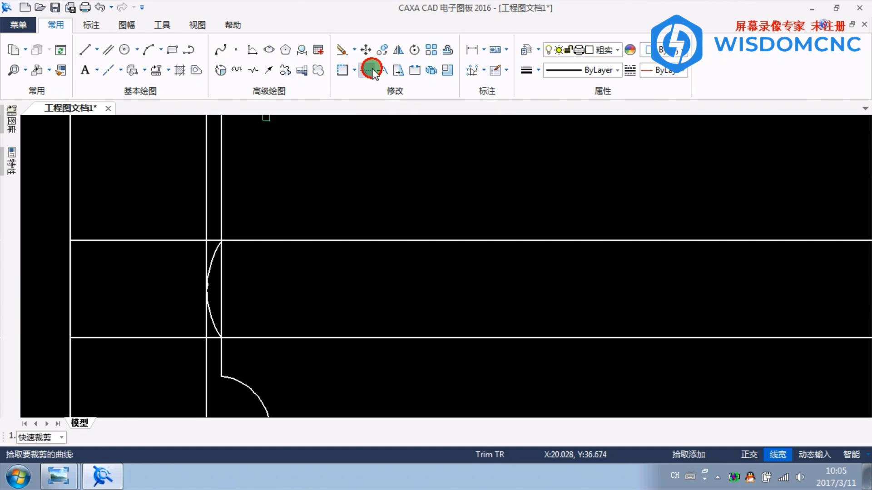
pyautogui.rightClick(232, 272)
pyautogui.click(206, 267)
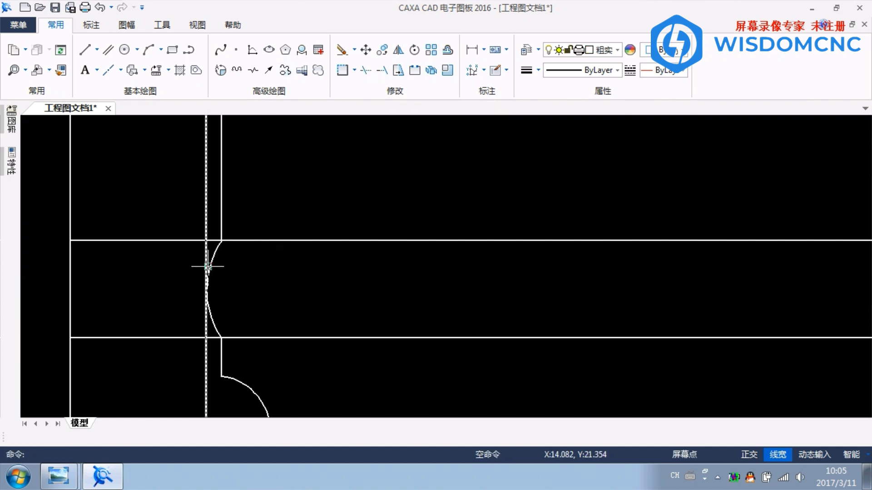
pyautogui.click(366, 70)
pyautogui.rightClick(244, 268)
pyautogui.click(204, 311)
pyautogui.press('Delete')
# - Delete the remaining 14 mm and 15.5 mm vertical construction lines above the neck arc
pyautogui.scroll(-1, 245, 312)
pyautogui.scroll(-1, 246, 312)
pyautogui.moveTo(255, 304); pyautogui.dragTo(258, 323, button='middle')
pyautogui.scroll(1, 256, 276)
pyautogui.press('Delete')
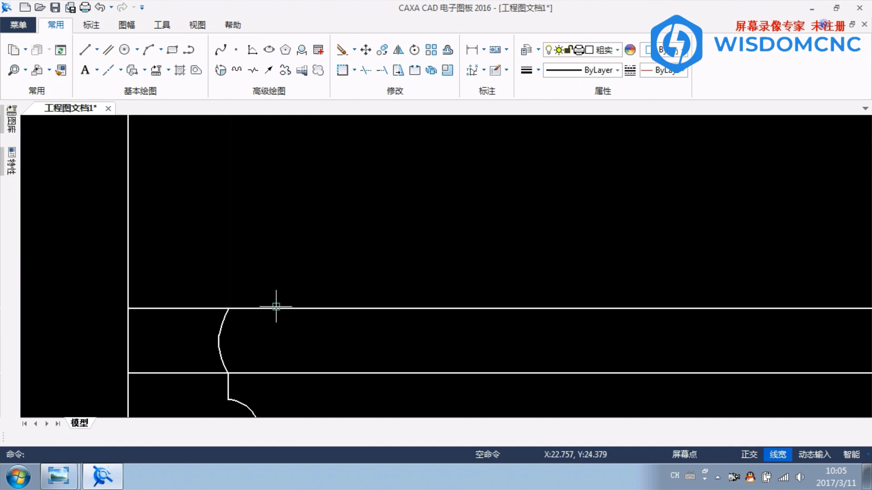
pyautogui.scroll(-1, 282, 321)
pyautogui.moveTo(282, 289); pyautogui.dragTo(279, 266, button='middle')
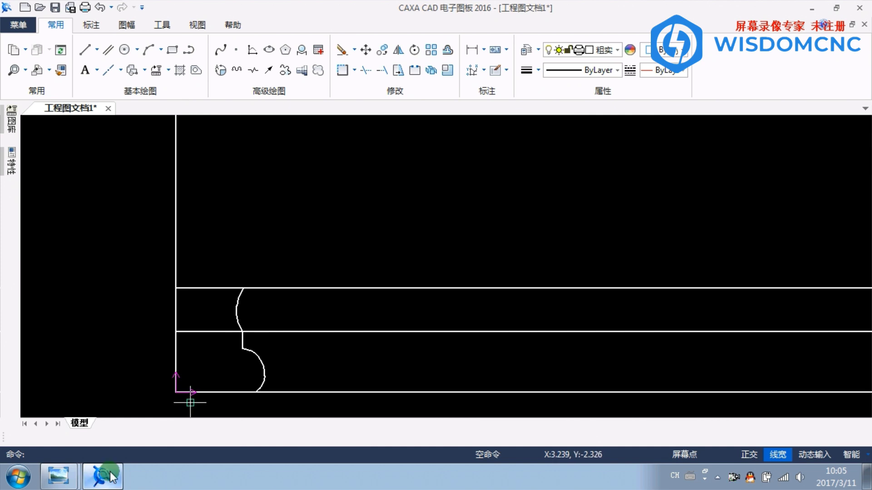
pyautogui.click(58, 476)
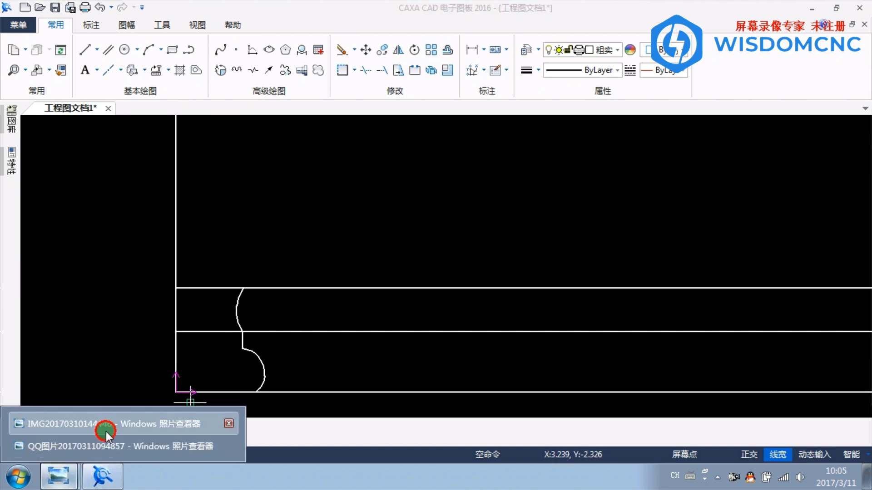
pyautogui.click(105, 431)
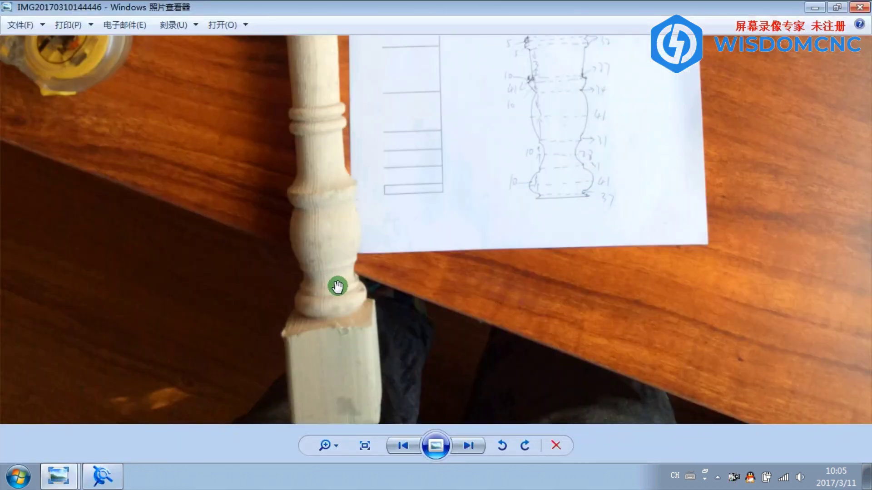
pyautogui.click(100, 477)
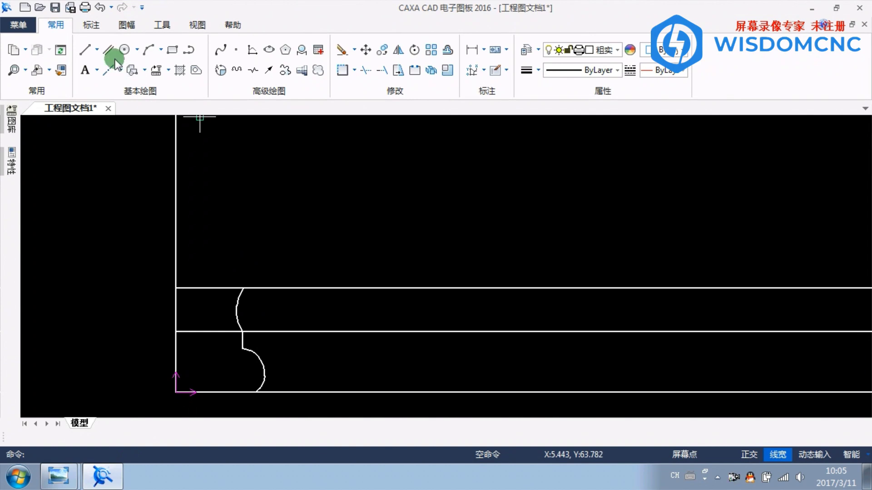
pyautogui.hotkey('ctrl', 'z')
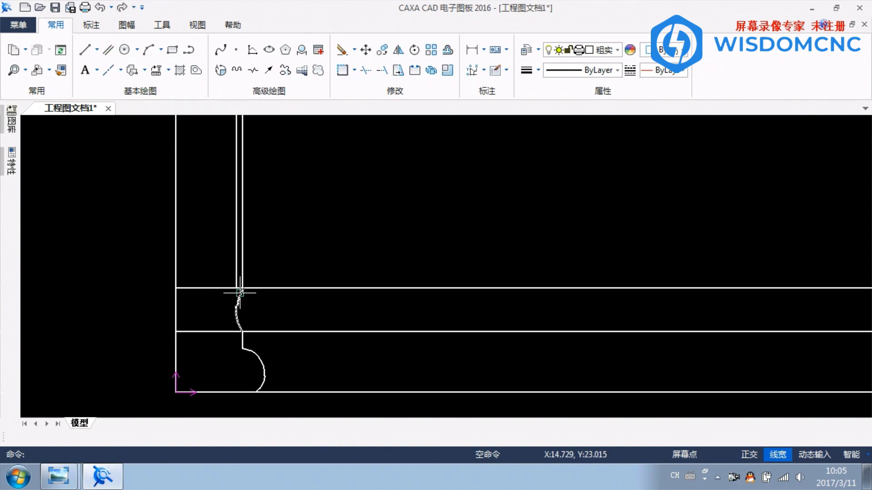
# - Delete only the leftover 14 mm vertical construction line above the neck arc
pyautogui.scroll(2, 238, 288)
pyautogui.click(211, 236)
pyautogui.press('Delete')
pyautogui.scroll(-4, 246, 299)
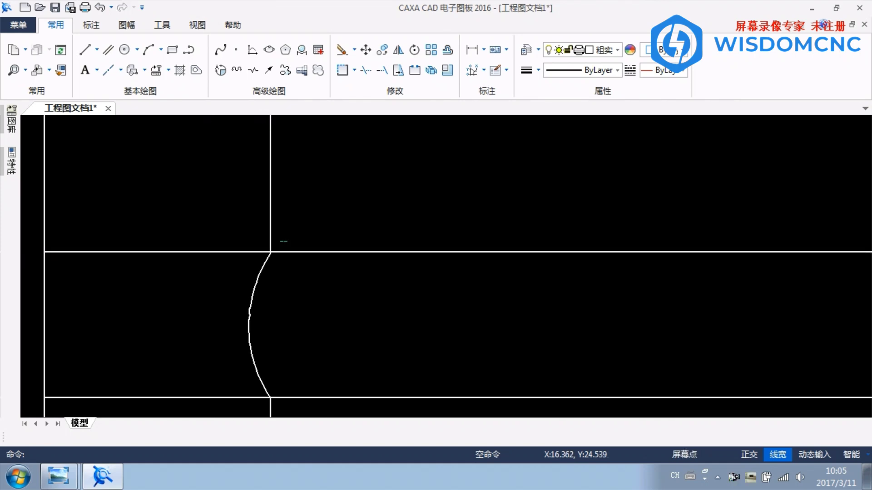
# - Offset the horizontal construction line at the neck arc's upper end a short distance upward for the straight step
pyautogui.click(108, 49)
pyautogui.click(306, 319)
pyautogui.press('Return')
pyautogui.rightClick(314, 256)
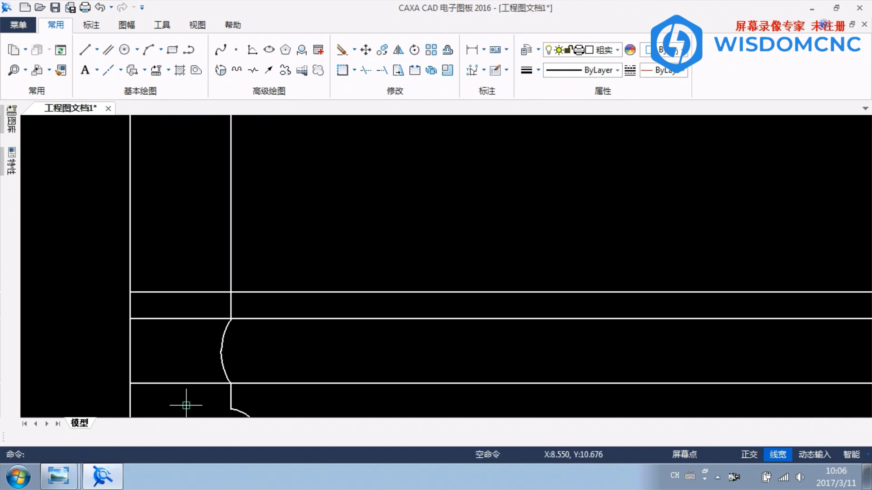
pyautogui.moveTo(58, 476)
pyautogui.click(85, 446)
pyautogui.scroll(2, 488, 278)
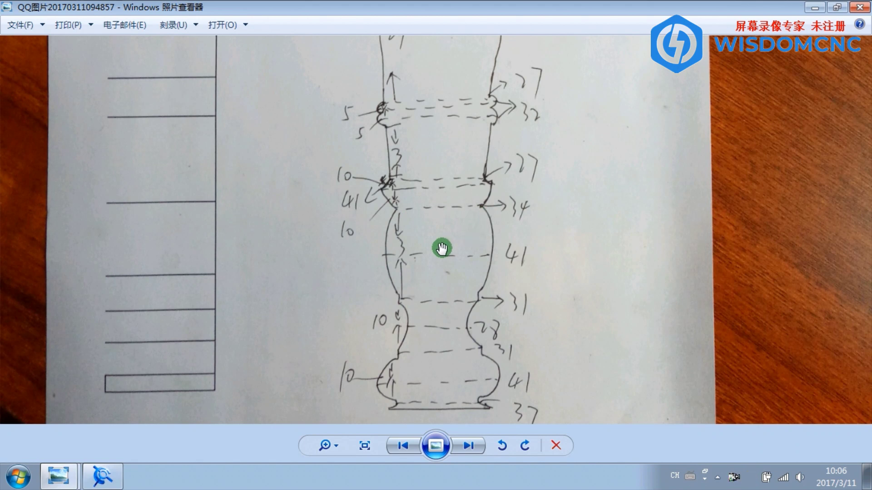
pyautogui.scroll(2, 437, 253)
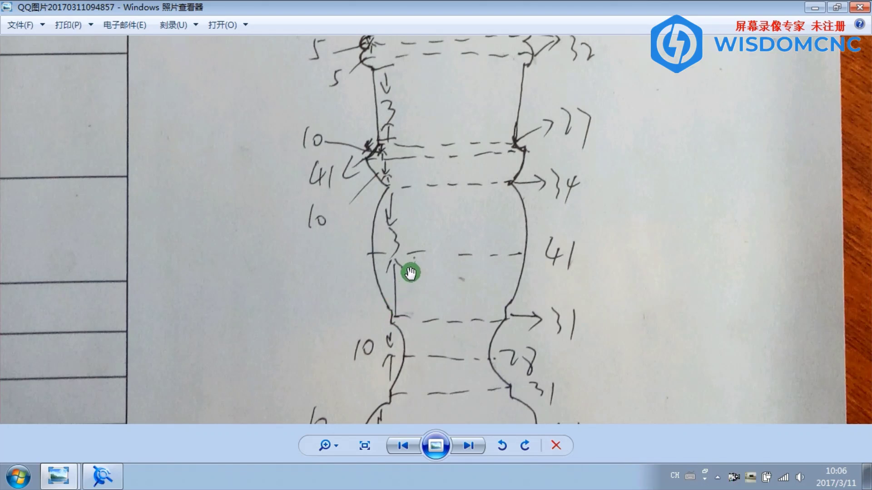
pyautogui.scroll(-2, 409, 272)
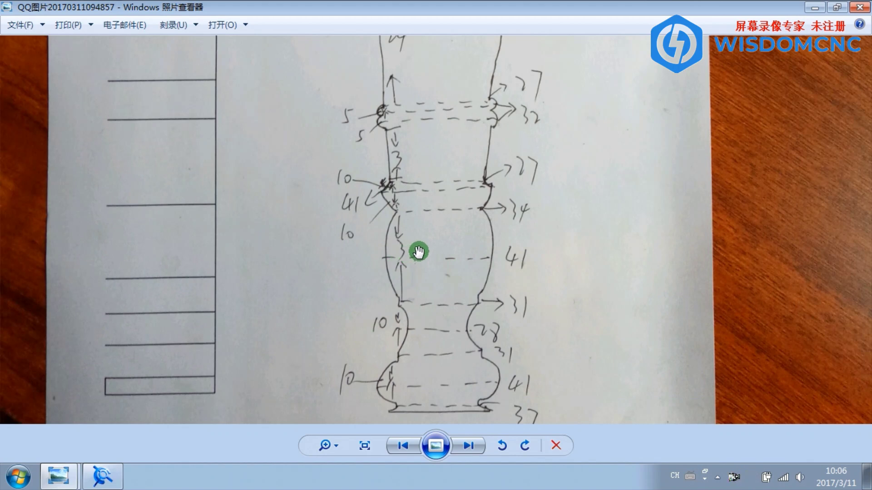
pyautogui.scroll(1, 400, 257)
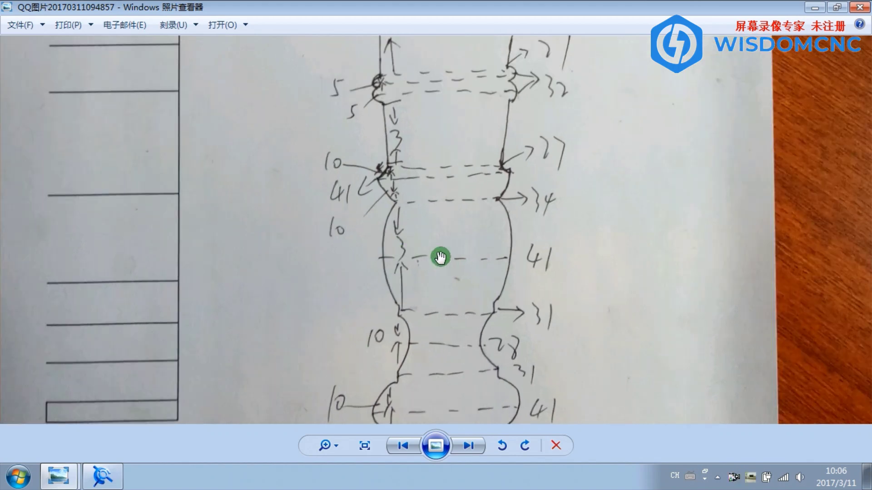
pyautogui.scroll(-1, 441, 258)
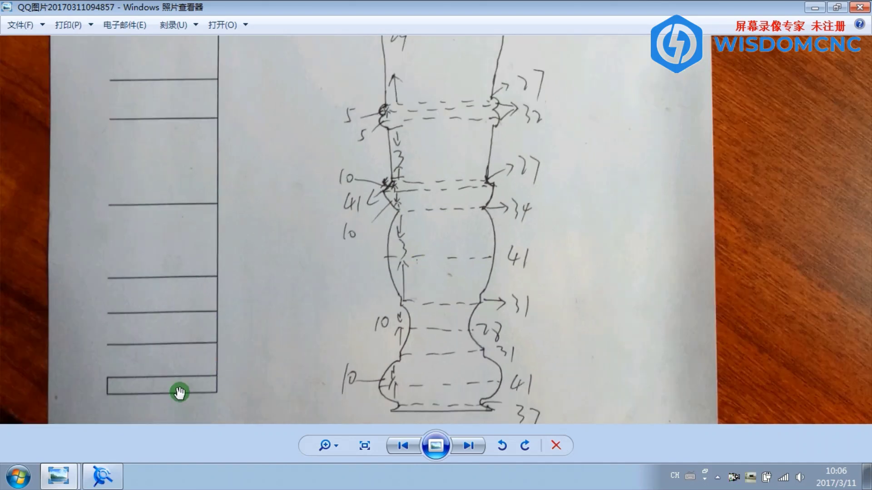
pyautogui.scroll(-2, 227, 383)
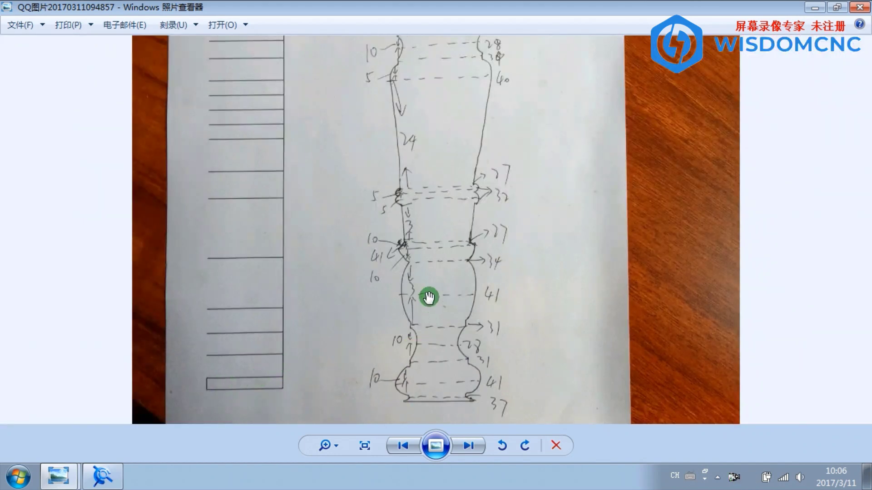
pyautogui.scroll(2, 420, 294)
pyautogui.click(93, 479)
# - Offset the uppermost horizontal construction line 30 mm upward to mark the large bulge's height
pyautogui.scroll(-2, 275, 291)
pyautogui.moveTo(275, 262); pyautogui.dragTo(302, 283, button='middle')
pyautogui.click(108, 49)
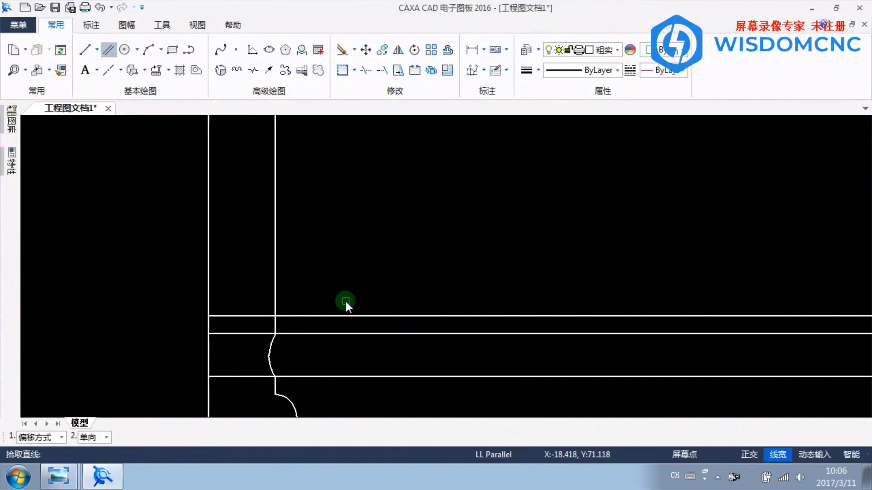
pyautogui.click(342, 317)
pyautogui.write('30')
pyautogui.press('Return')
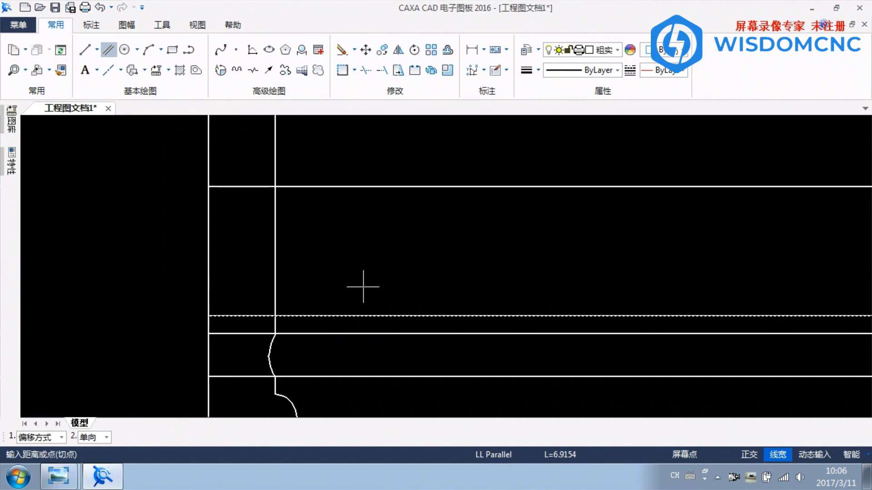
pyautogui.rightClick(368, 272)
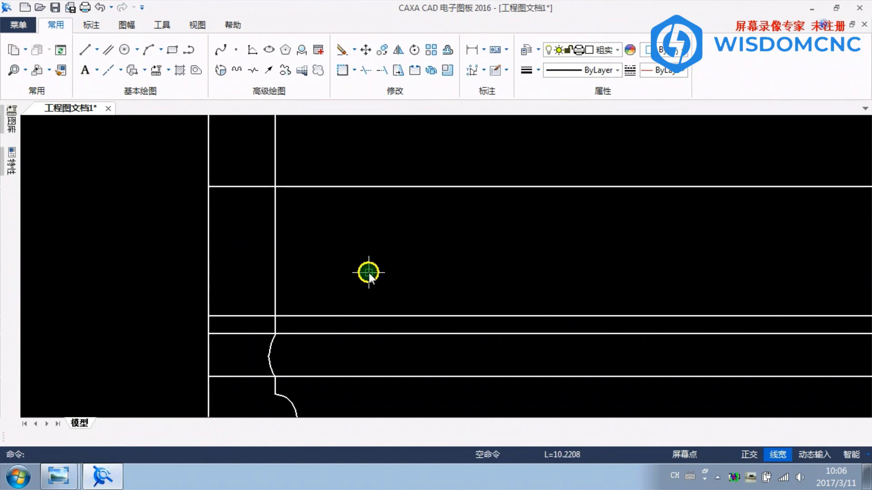
pyautogui.click(57, 476)
pyautogui.click(90, 370)
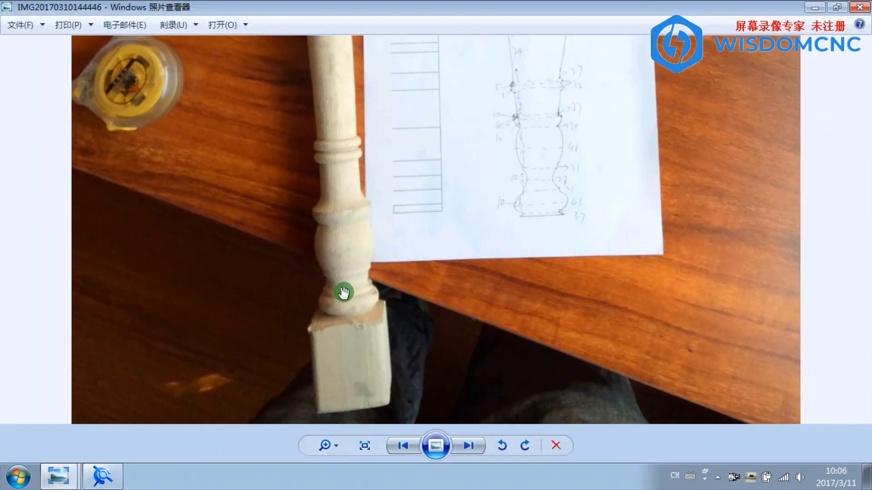
pyautogui.scroll(1, 344, 291)
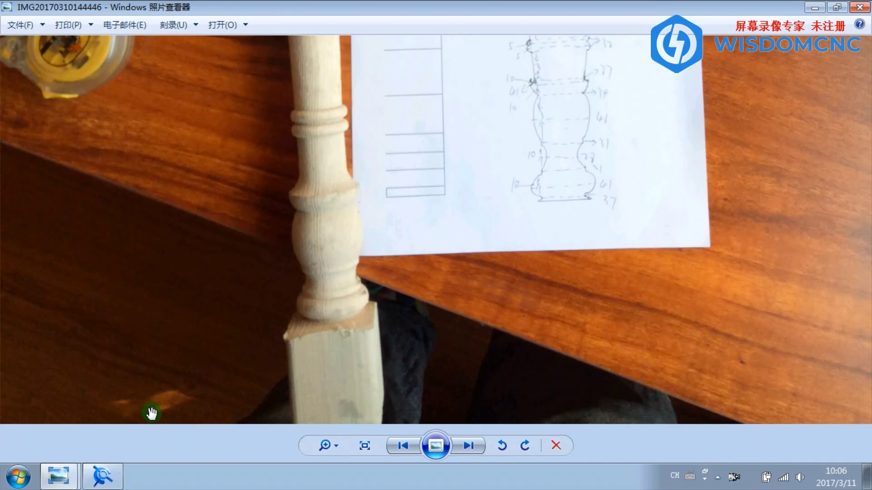
pyautogui.click(102, 477)
pyautogui.scroll(-2, 287, 288)
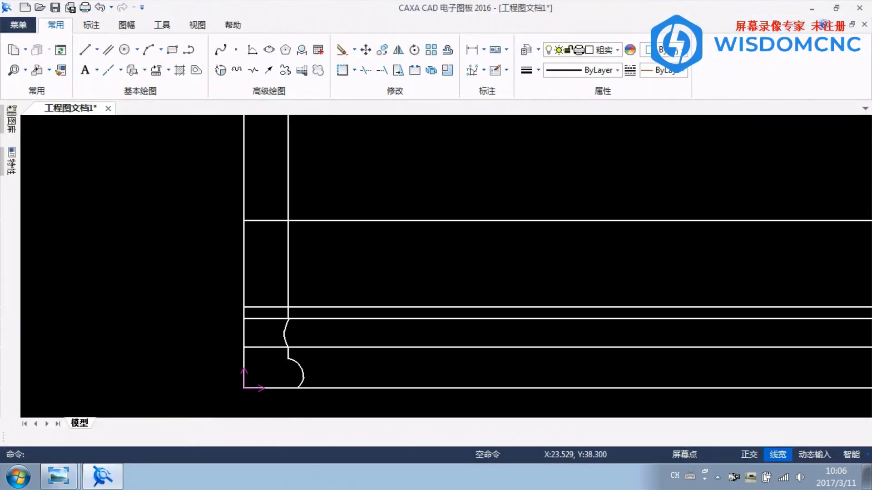
pyautogui.scroll(2, 283, 293)
pyautogui.moveTo(331, 292); pyautogui.dragTo(331, 302, button='middle')
pyautogui.click(58, 477)
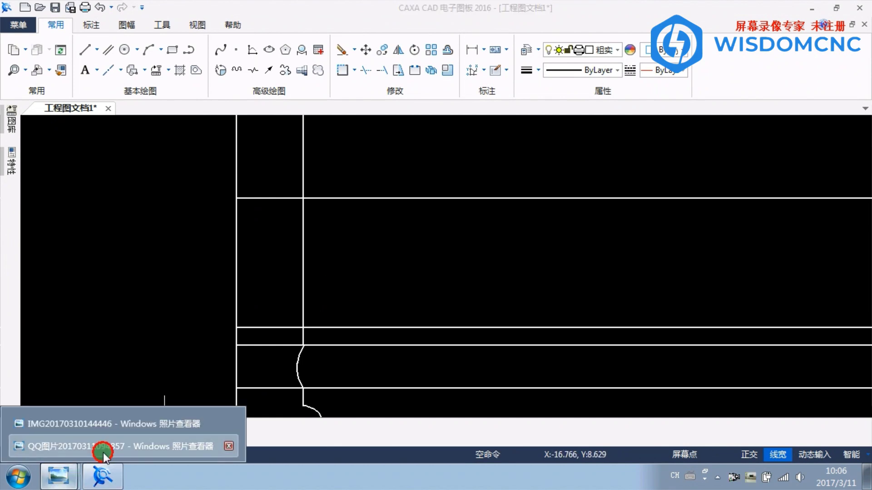
pyautogui.click(103, 447)
pyautogui.click(117, 474)
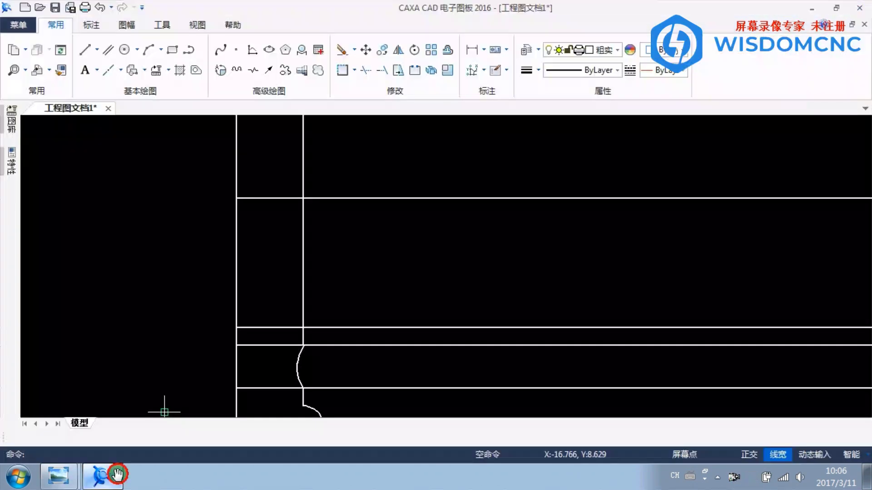
pyautogui.click(109, 50)
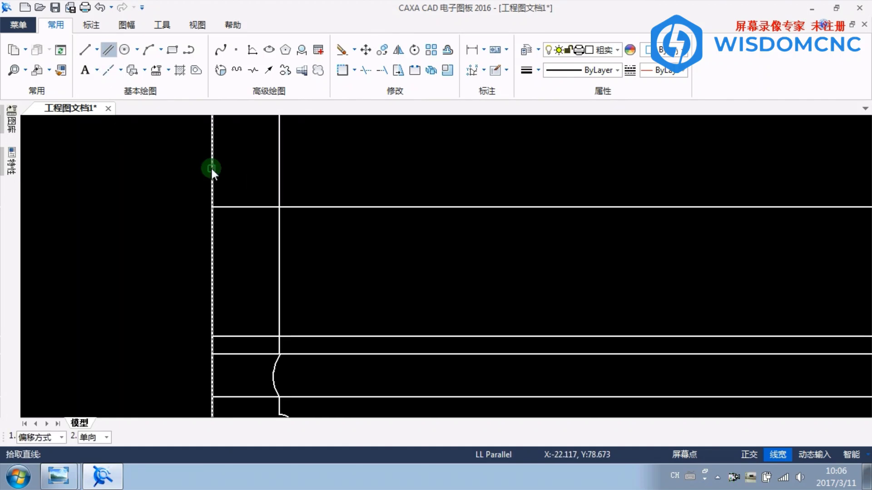
pyautogui.click(211, 167)
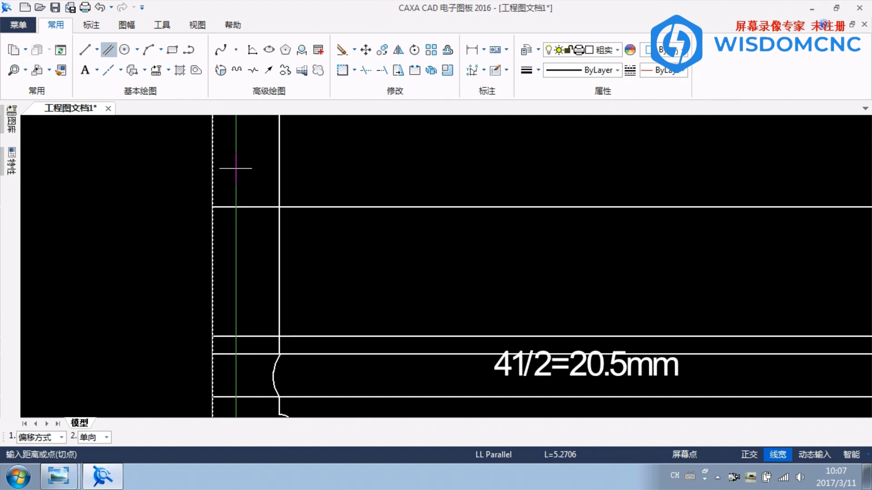
pyautogui.press('Return')
pyautogui.rightClick(315, 194)
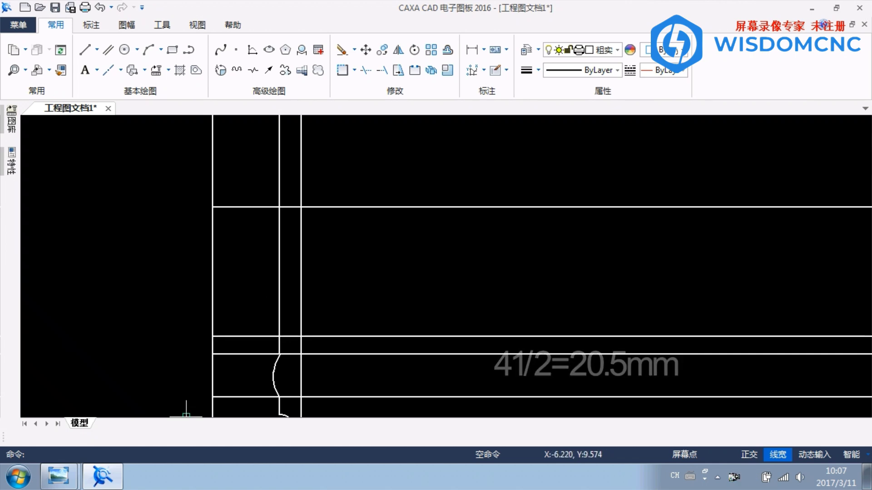
# - Offset the vertical axis 17 mm outward to mark the radius at the large bulge's upper end
pyautogui.click(111, 449)
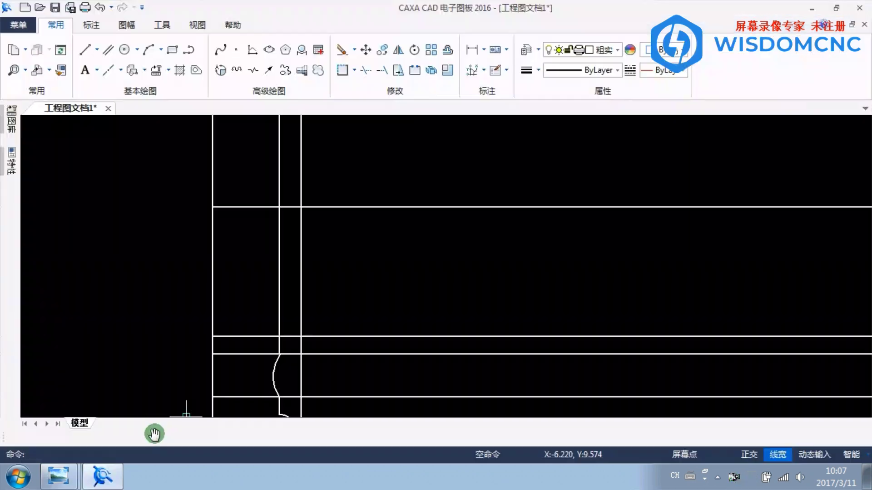
pyautogui.click(154, 106)
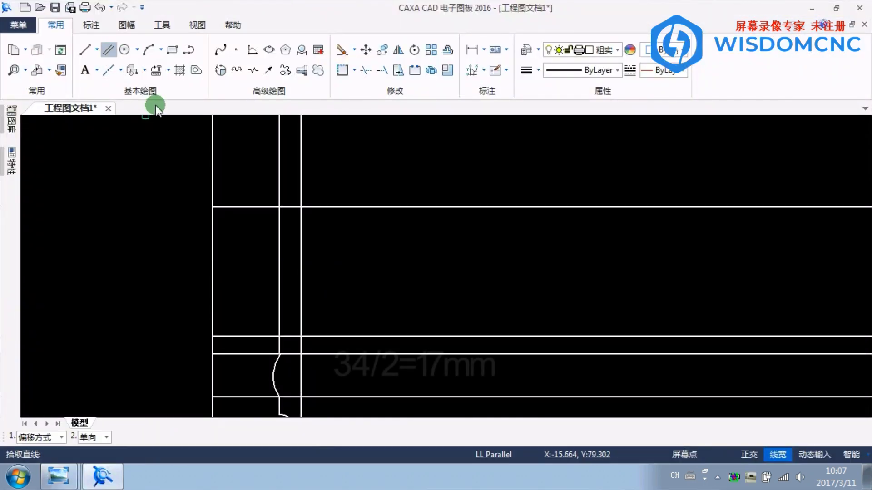
pyautogui.click(213, 144)
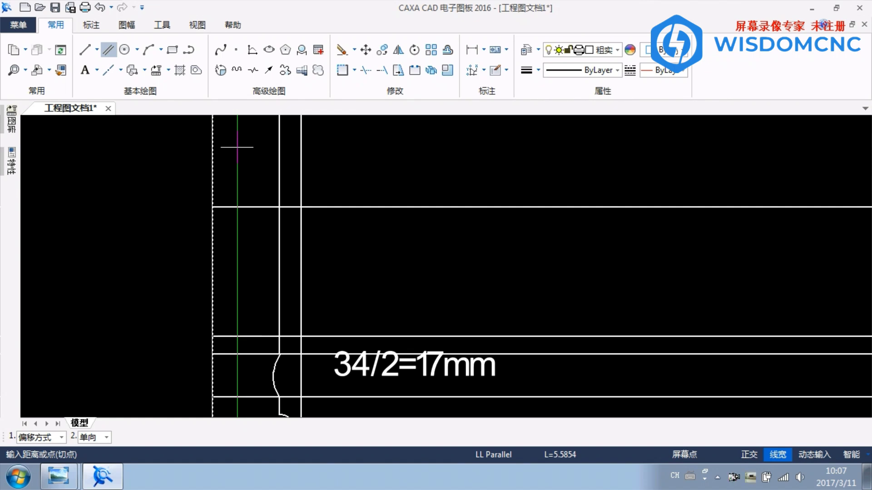
pyautogui.press('Return')
pyautogui.press('Escape')
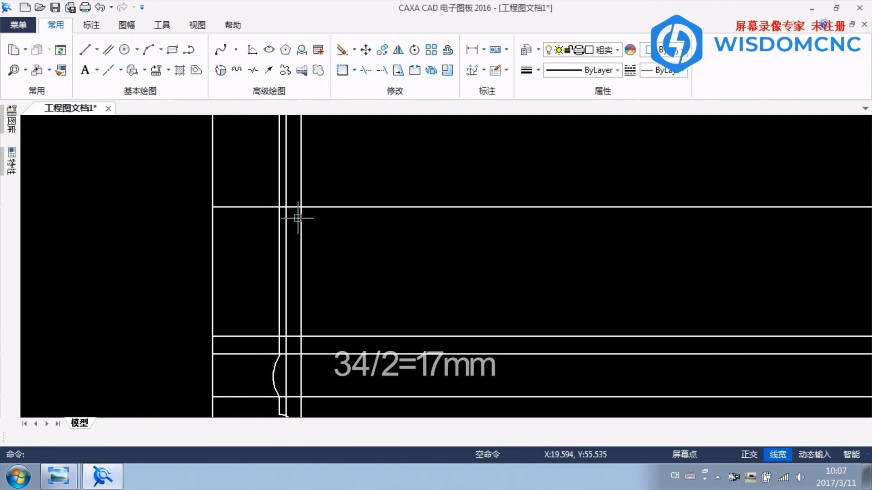
# - Create a centreline midway between the large bulge's two horizontal construction lines, with an extension length of 3
pyautogui.scroll(2, 297, 218)
pyautogui.click(108, 69)
pyautogui.click(315, 190)
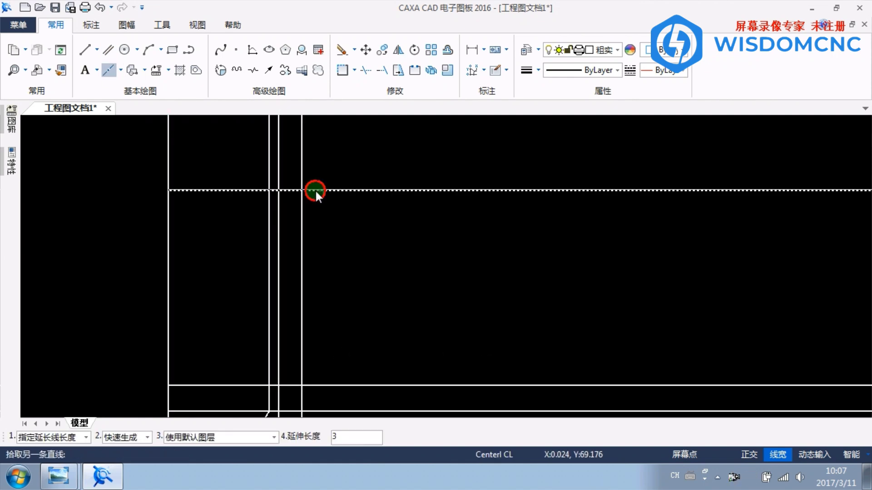
pyautogui.click(363, 385)
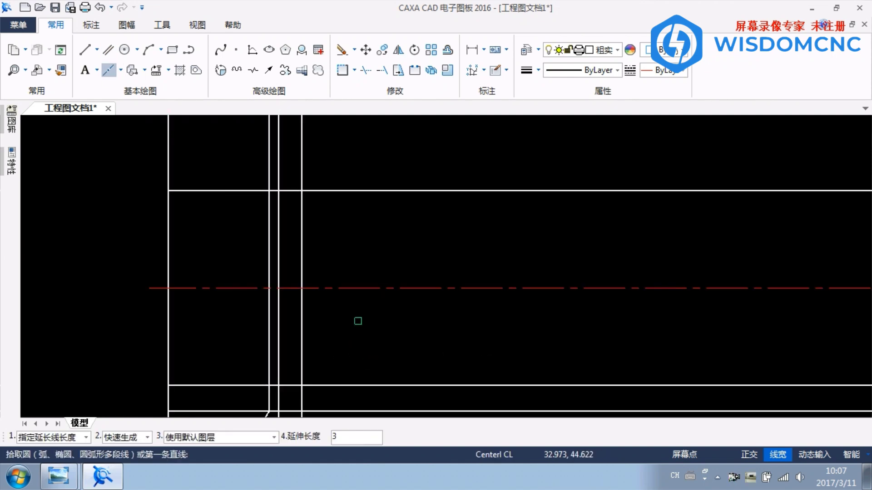
# - Draw the large bulge as a three-point arc through its lower, widest and upper construction intersections, and delete the red centreline
pyautogui.moveTo(358, 321); pyautogui.dragTo(334, 292, button='middle')
pyautogui.click(148, 49)
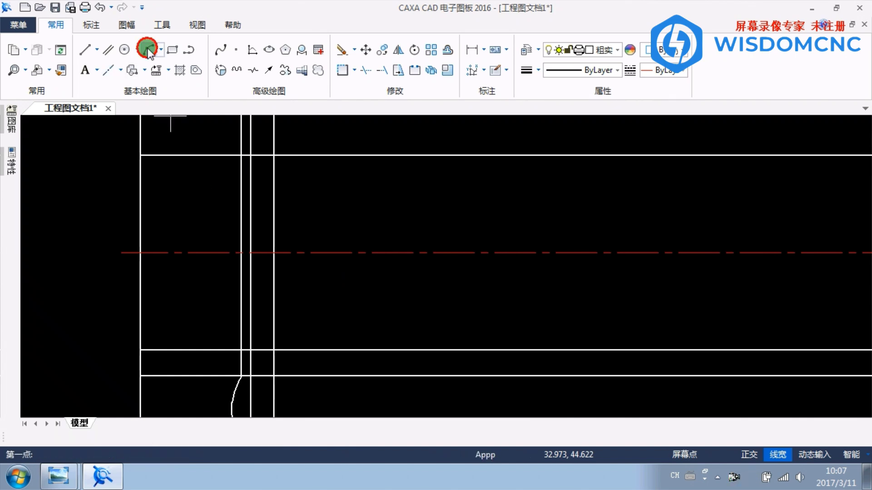
pyautogui.click(240, 349)
pyautogui.click(273, 252)
pyautogui.click(251, 156)
pyautogui.scroll(-3, 334, 232)
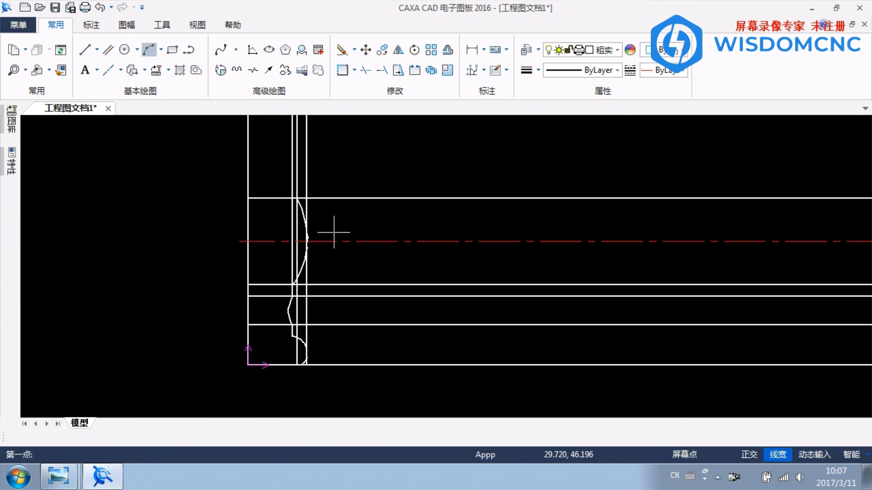
pyautogui.press('Escape')
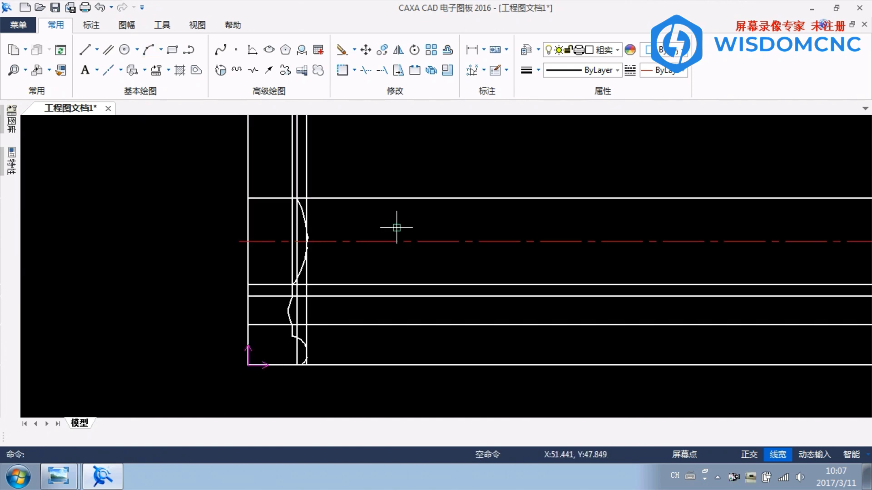
pyautogui.click(390, 241)
pyautogui.press('Delete')
pyautogui.click(272, 233)
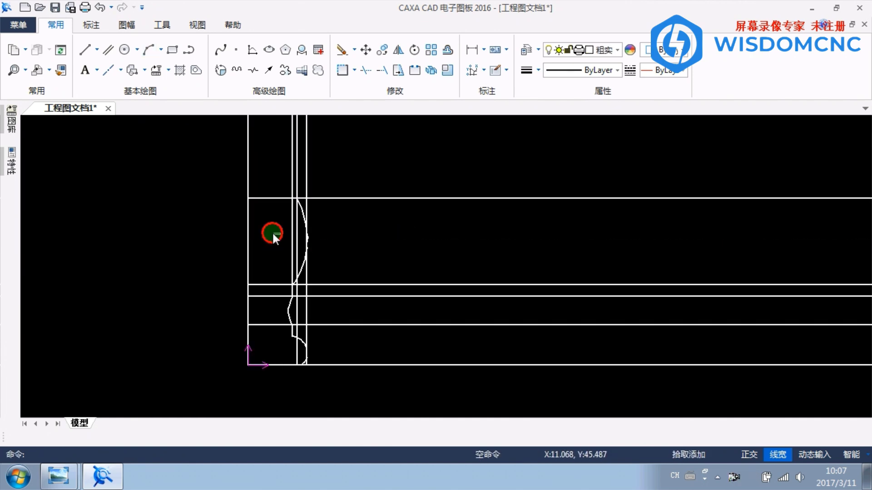
pyautogui.click(299, 237)
pyautogui.click(292, 237)
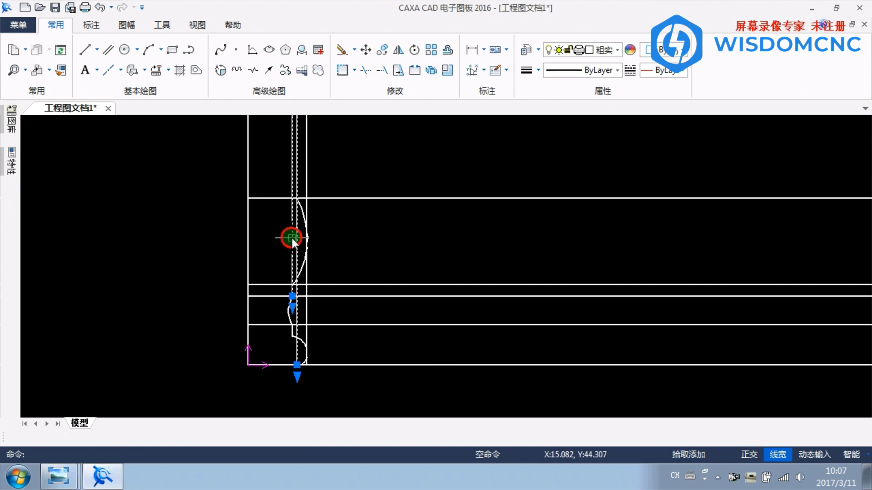
pyautogui.click(90, 53)
pyautogui.rightClick(183, 260)
pyautogui.click(58, 476)
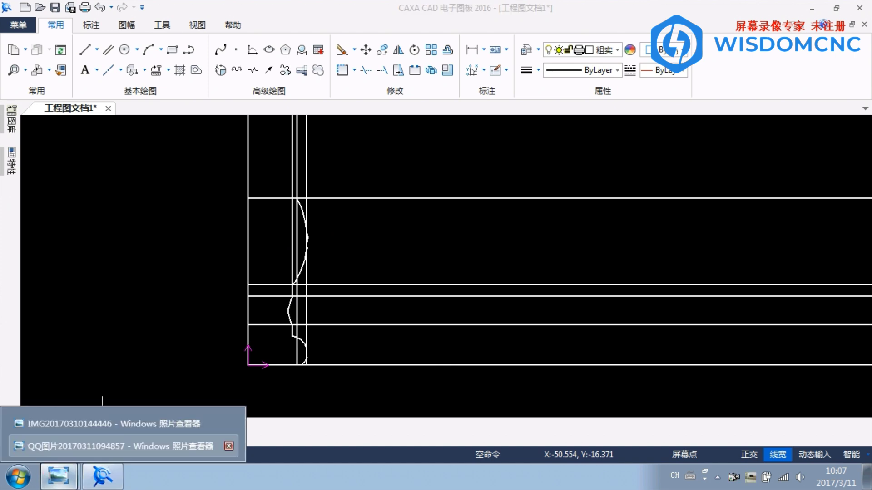
pyautogui.click(122, 442)
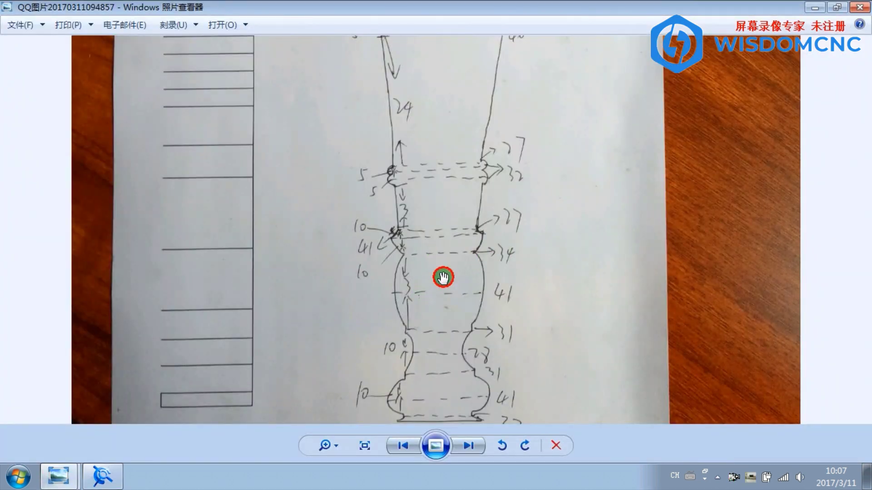
pyautogui.moveTo(443, 278); pyautogui.dragTo(400, 296)
pyautogui.scroll(1, 464, 278)
pyautogui.scroll(1, 464, 279)
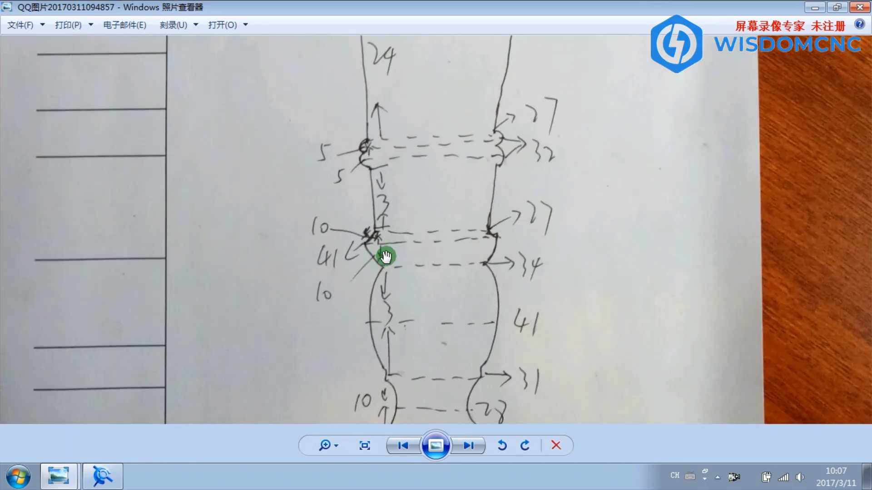
pyautogui.click(101, 471)
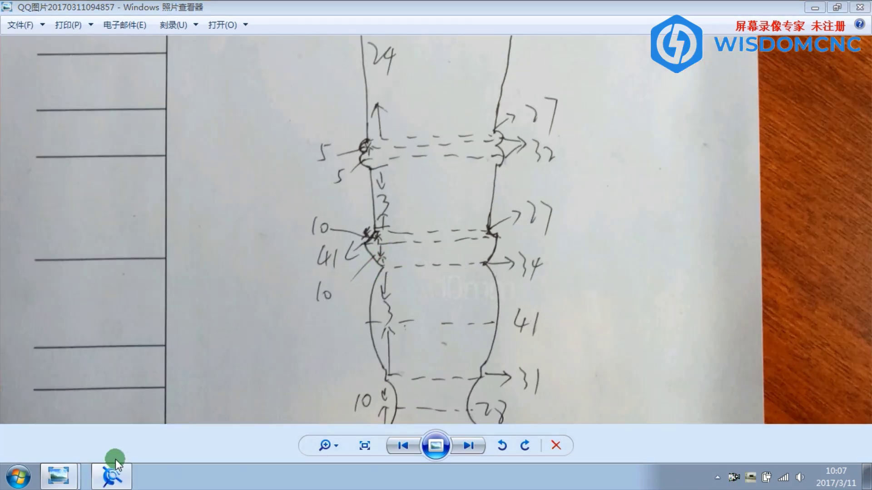
pyautogui.click(55, 479)
pyautogui.click(69, 426)
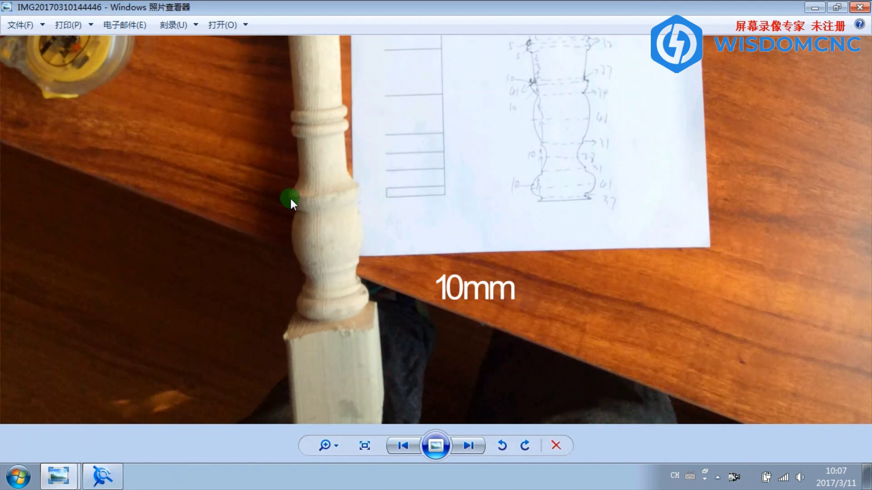
pyautogui.click(101, 475)
# - Offset the horizontal construction line at the large bulge's upper end 10 mm upward
pyautogui.moveTo(367, 200); pyautogui.dragTo(332, 260, button='middle')
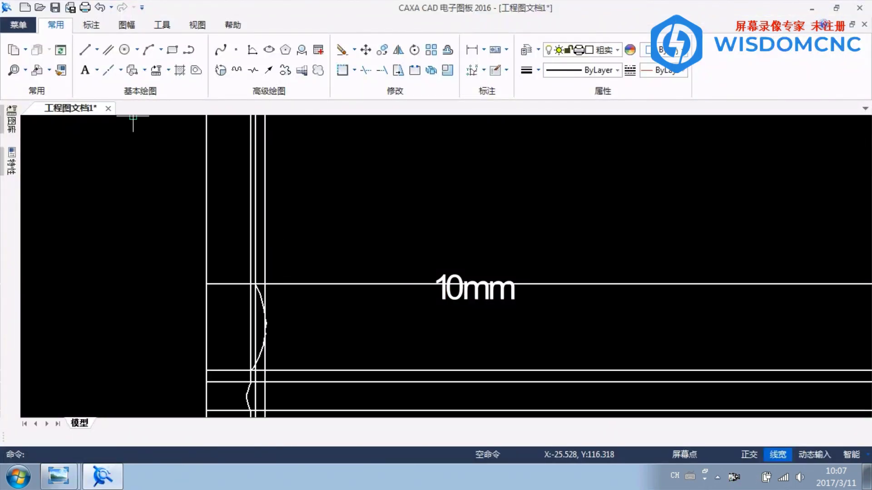
pyautogui.click(108, 49)
pyautogui.click(312, 283)
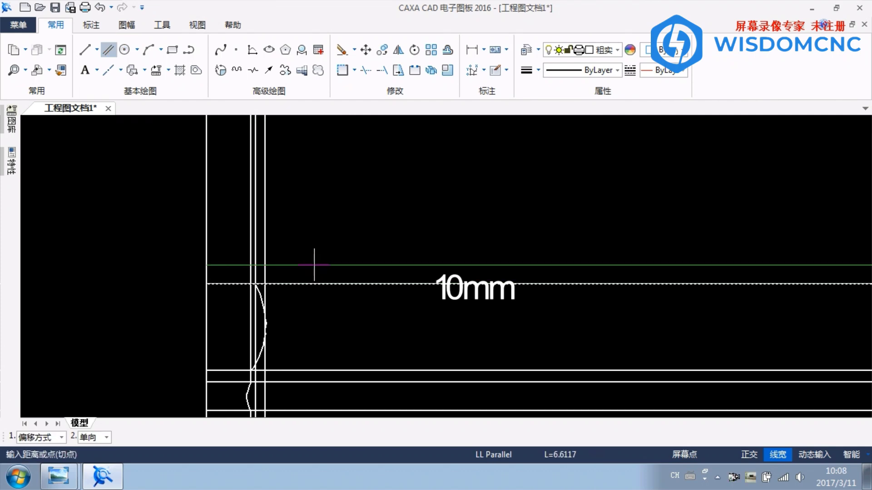
pyautogui.click(323, 255)
pyautogui.rightClick(325, 253)
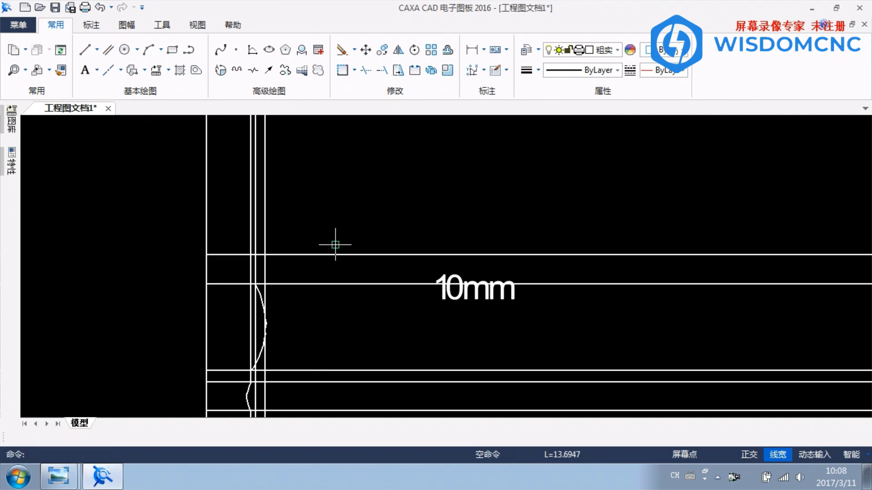
# - Delete the three vertical construction lines around the large bulge arc, keeping the axis
pyautogui.scroll(2, 282, 277)
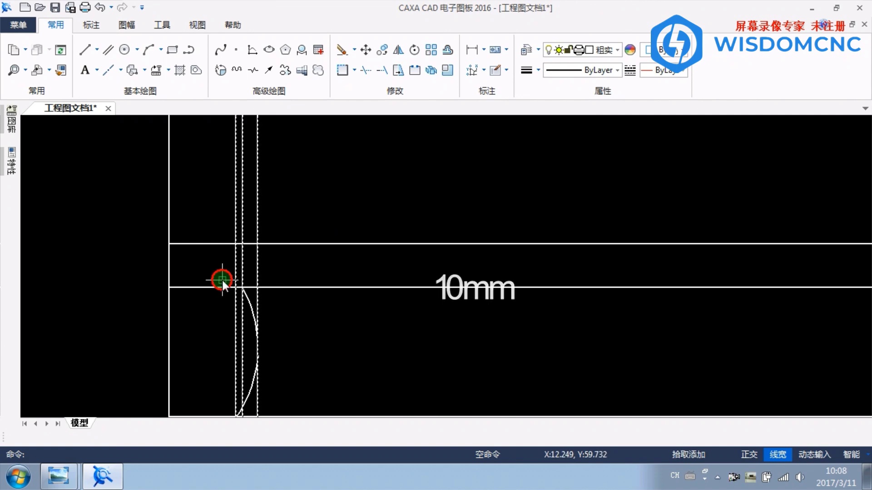
pyautogui.scroll(-2, 231, 297)
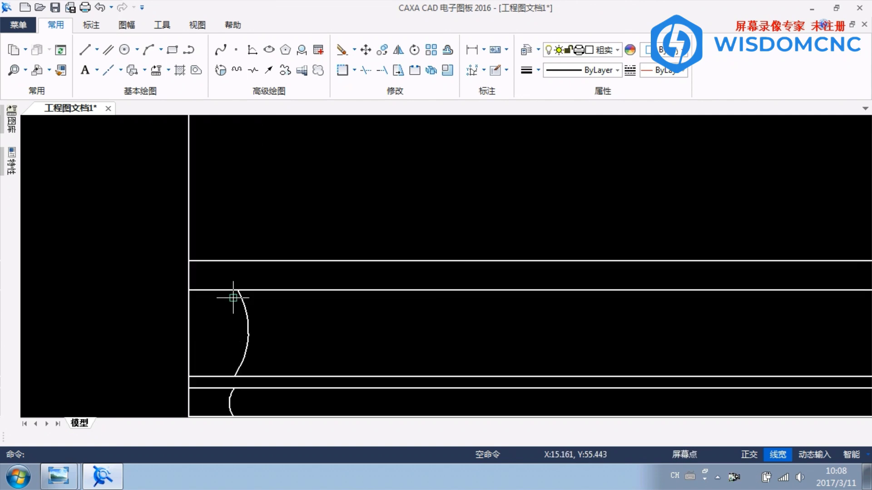
# - Draw a 4 mm vertical line in orthogonal mode from the large bulge arc's lower end down to the neck arc's upper end
pyautogui.scroll(2, 250, 359)
pyautogui.moveTo(259, 370); pyautogui.dragTo(284, 274, button='middle')
pyautogui.click(129, 52)
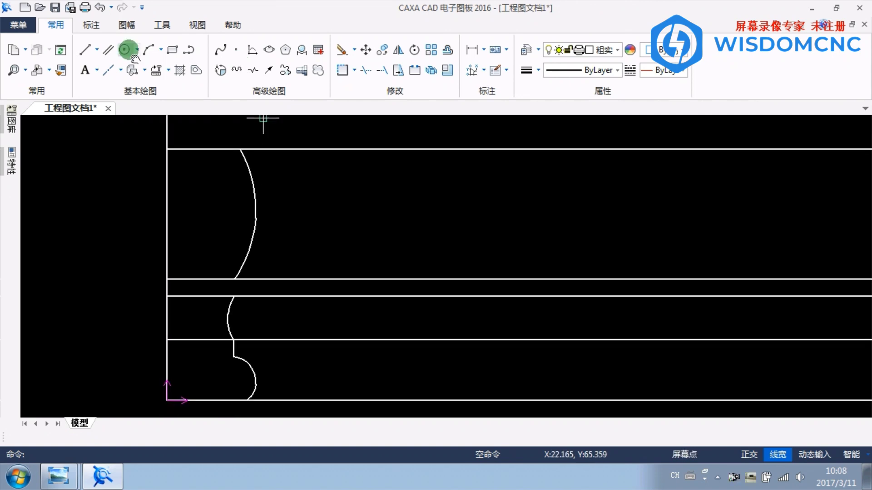
pyautogui.click(94, 51)
pyautogui.click(233, 279)
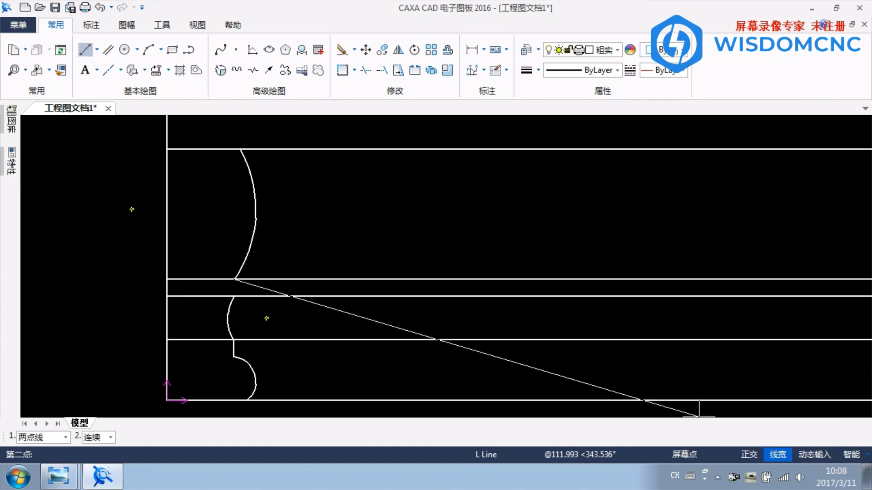
pyautogui.click(745, 455)
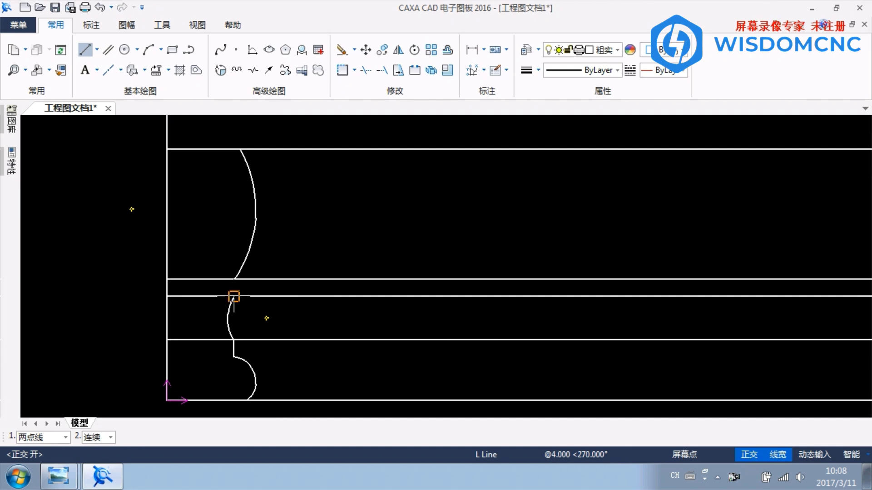
pyautogui.click(234, 297)
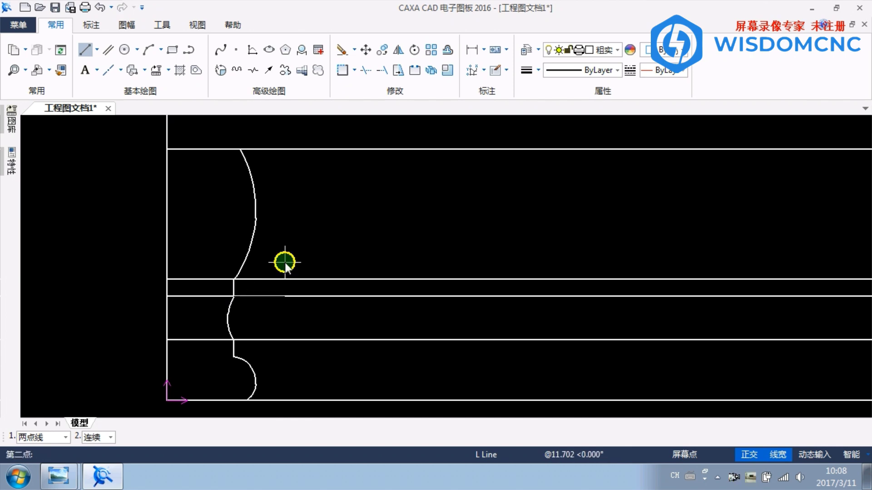
pyautogui.rightClick(258, 265)
pyautogui.scroll(2, 205, 318)
pyautogui.scroll(-2, 218, 316)
pyautogui.scroll(-1, 251, 305)
pyautogui.moveTo(256, 277); pyautogui.dragTo(272, 317, button='middle')
pyautogui.scroll(2, 259, 249)
pyautogui.moveTo(255, 185); pyautogui.dragTo(275, 199, button='middle')
pyautogui.scroll(-1, 271, 220)
pyautogui.moveTo(68, 481)
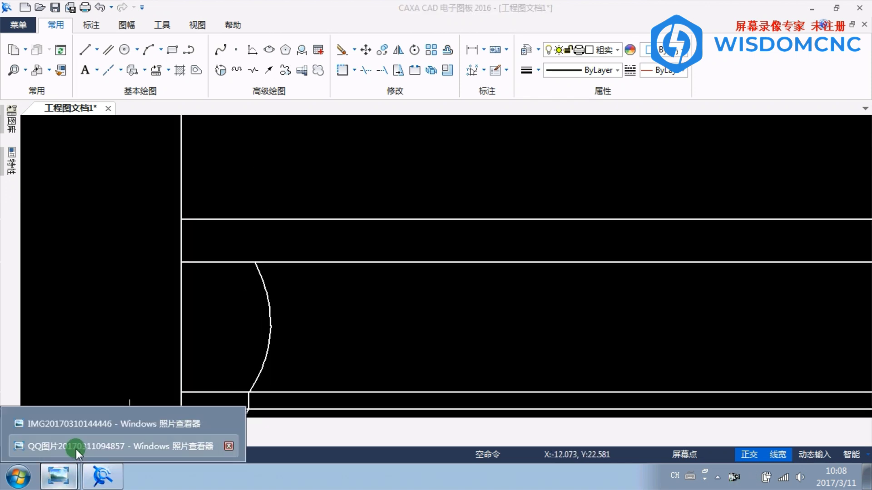
pyautogui.click(78, 449)
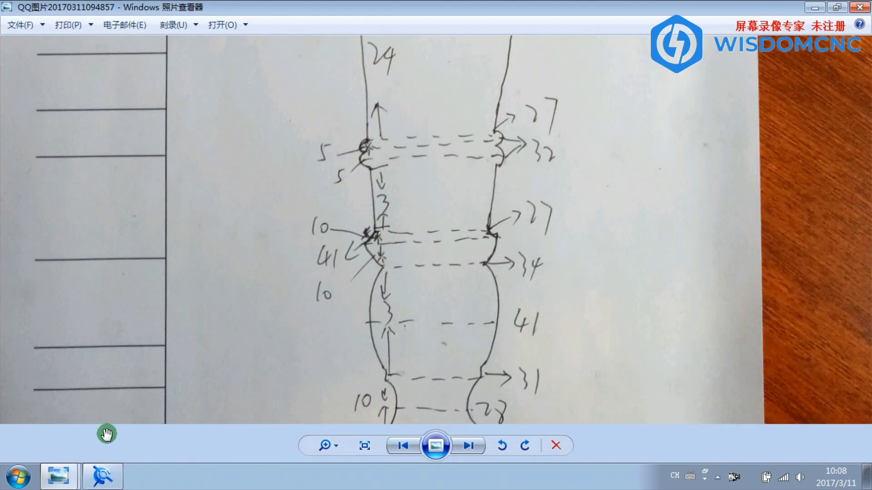
pyautogui.click(107, 474)
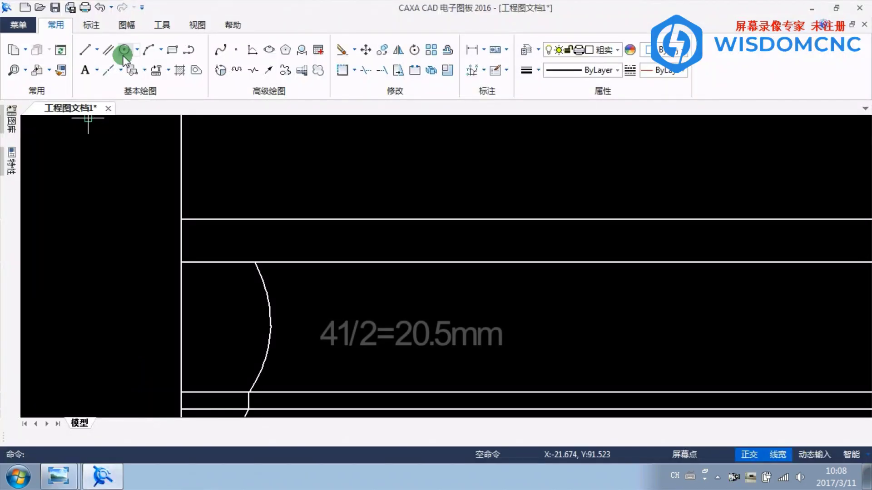
# - Offset the vertical axis 20.5 mm outward to mark the maximum radius of the section above the large bulge
pyautogui.click(108, 49)
pyautogui.click(182, 167)
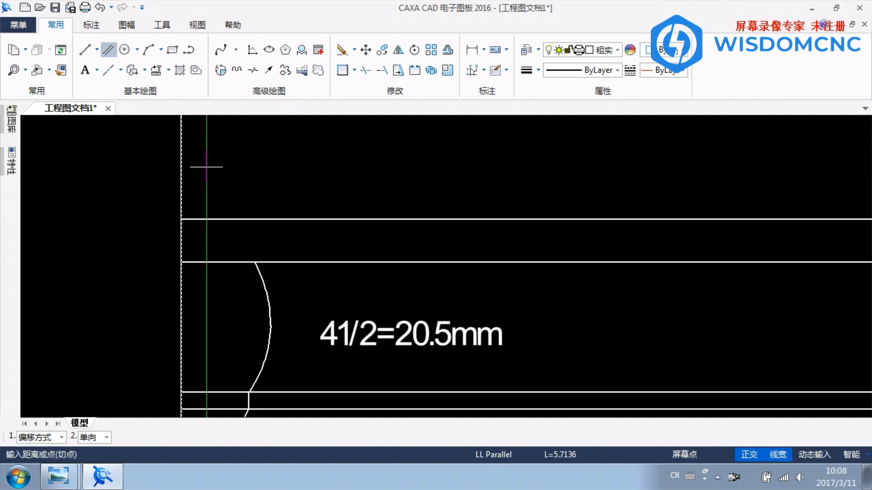
pyautogui.write('20.5')
pyautogui.press('Return')
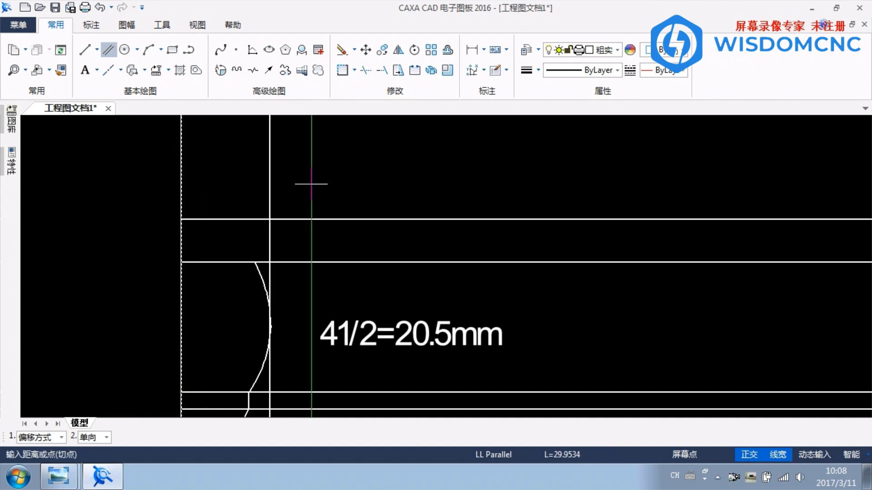
pyautogui.press('Escape')
pyautogui.click(58, 476)
pyautogui.click(83, 446)
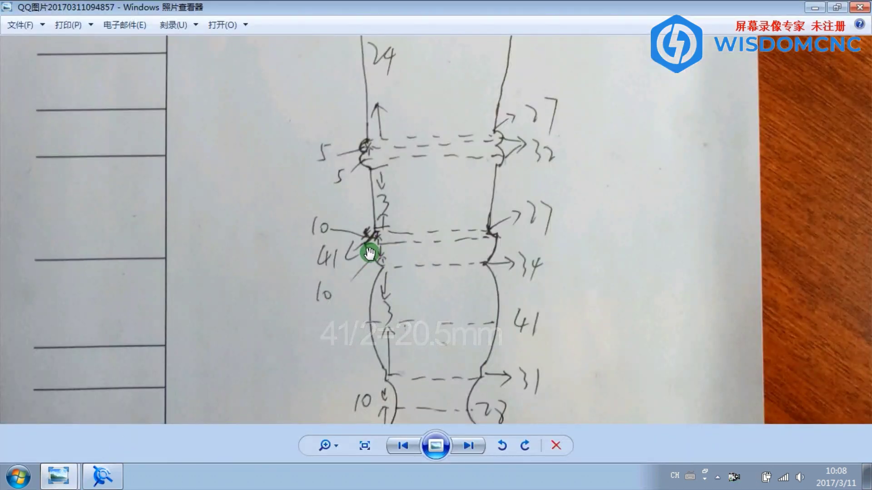
pyautogui.click(58, 475)
pyautogui.click(84, 437)
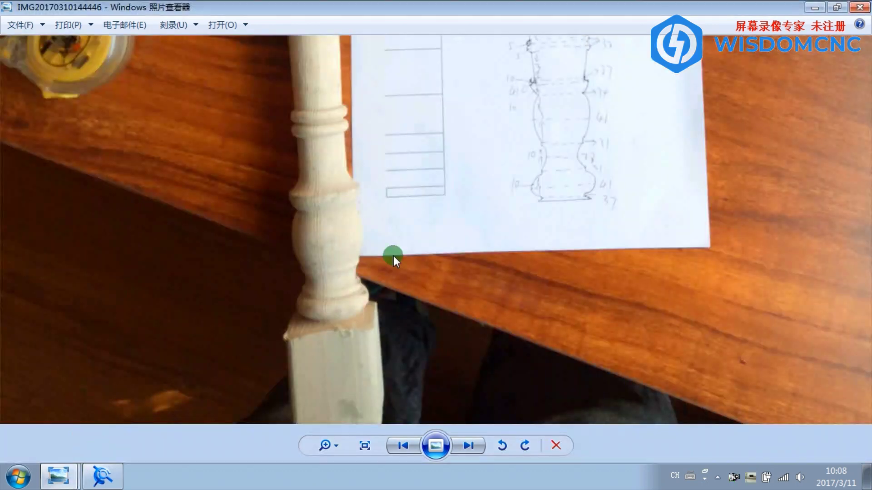
pyautogui.scroll(-2, 345, 237)
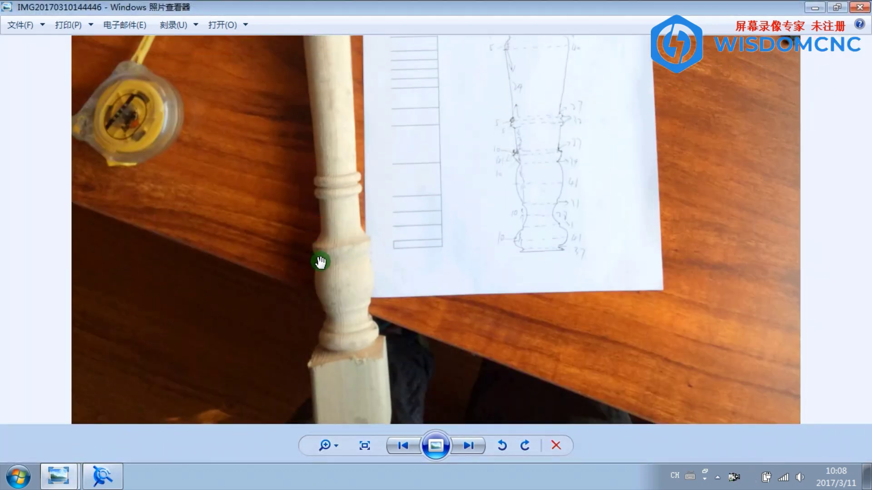
pyautogui.click(102, 476)
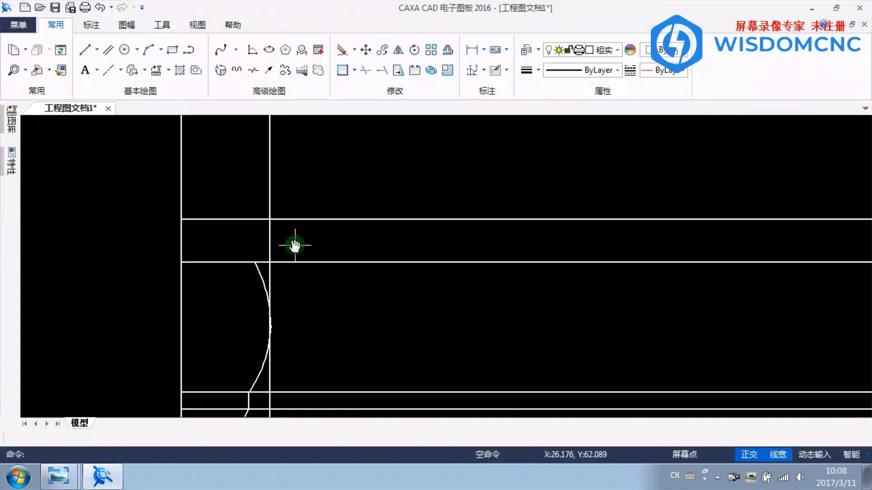
# - With orthogonal mode off, draw a three-point arc from the large bulge arc's upper end through the 20.5 mm line's intersection with the next horizontal line
pyautogui.moveTo(307, 193); pyautogui.dragTo(314, 229, button='middle')
pyautogui.click(156, 53)
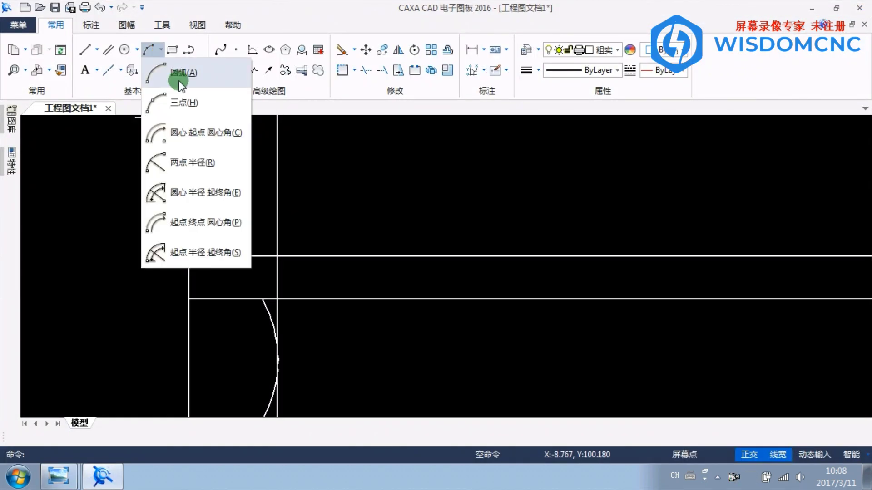
pyautogui.click(179, 73)
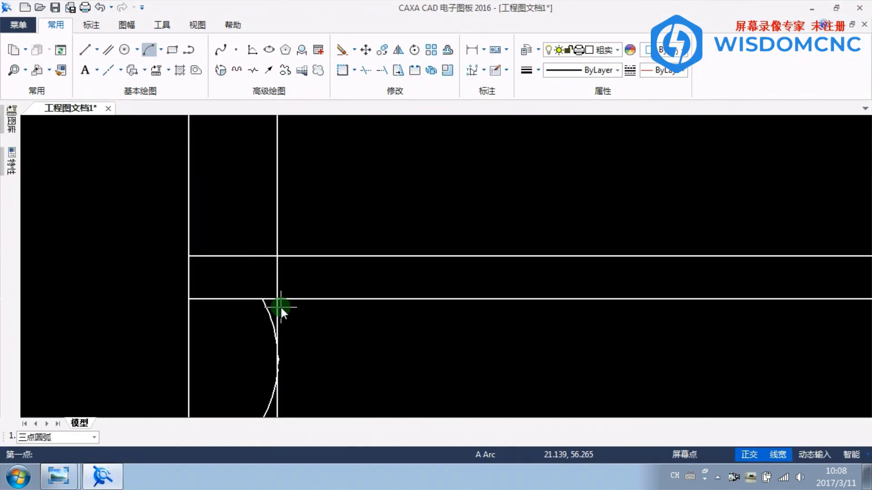
pyautogui.click(263, 299)
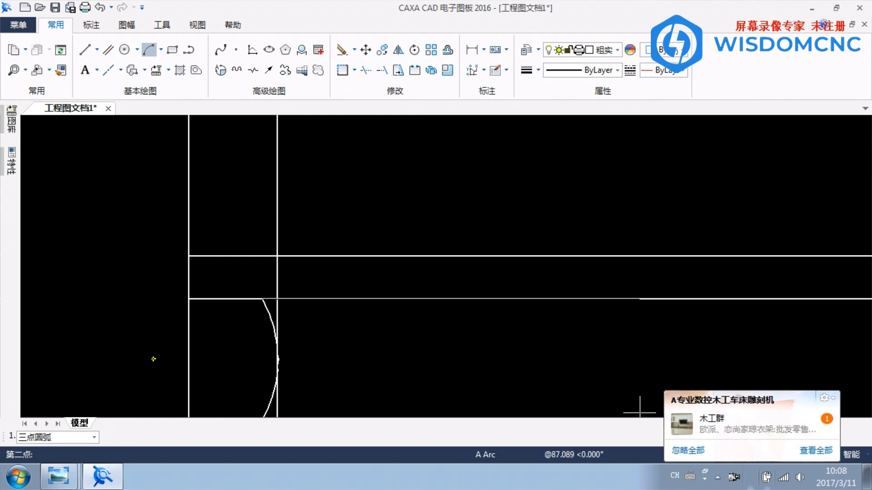
pyautogui.click(725, 452)
pyautogui.click(742, 453)
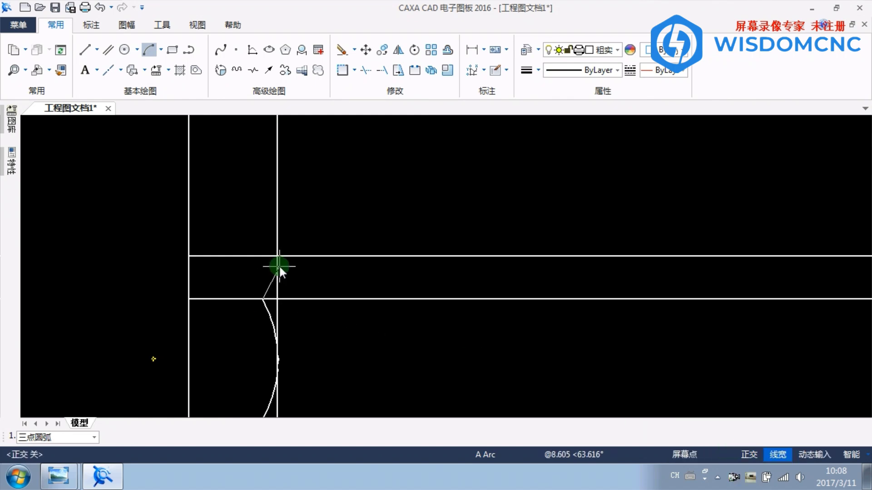
pyautogui.click(277, 256)
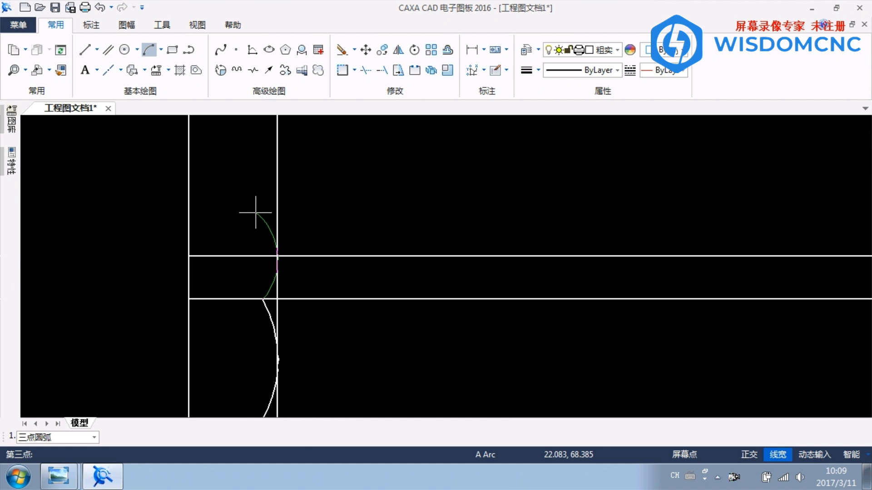
pyautogui.click(256, 212)
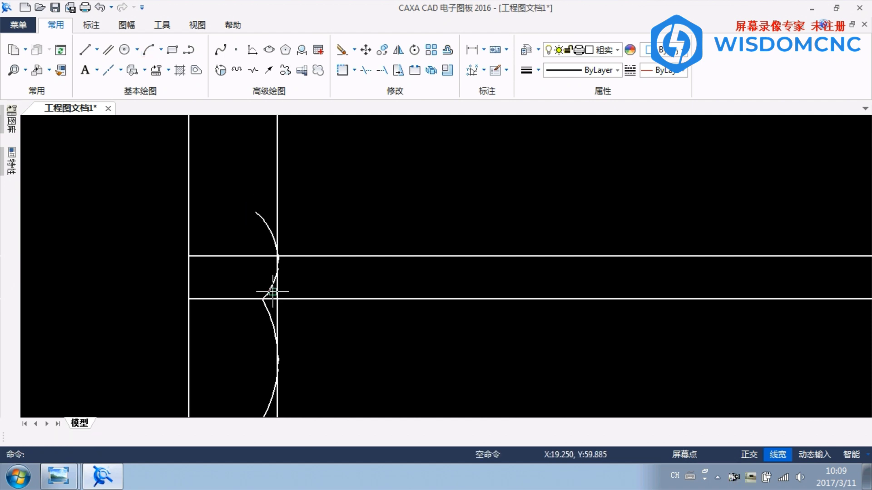
# - Trim the part of the new arc that extends above the upper horizontal construction line
pyautogui.scroll(2, 264, 292)
pyautogui.scroll(-1, 282, 286)
pyautogui.moveTo(310, 260); pyautogui.dragTo(318, 278, button='middle')
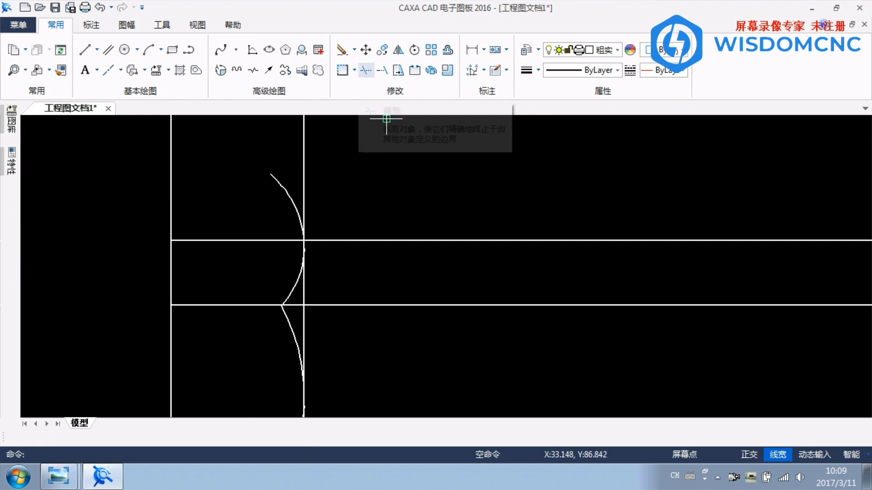
pyautogui.click(365, 70)
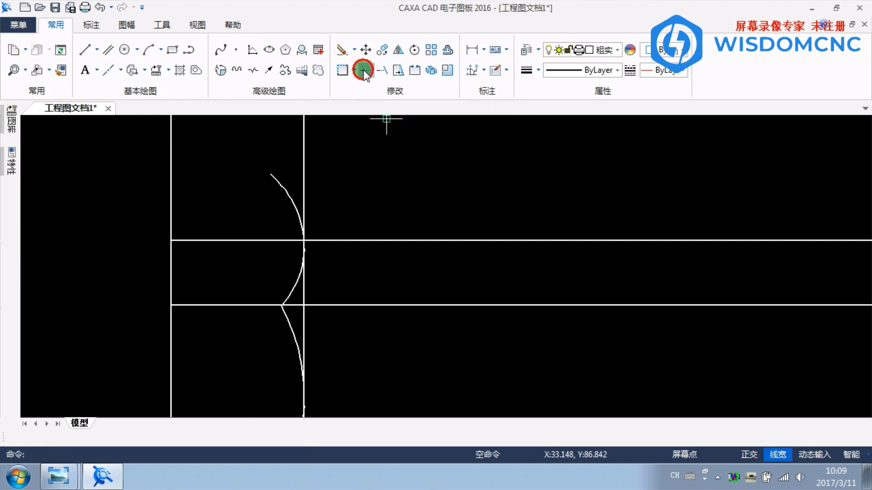
pyautogui.click(290, 203)
# - Leave trimming and delete the 20.5 mm vertical construction line beside the arcs, keeping the axis
pyautogui.scroll(3, 319, 262)
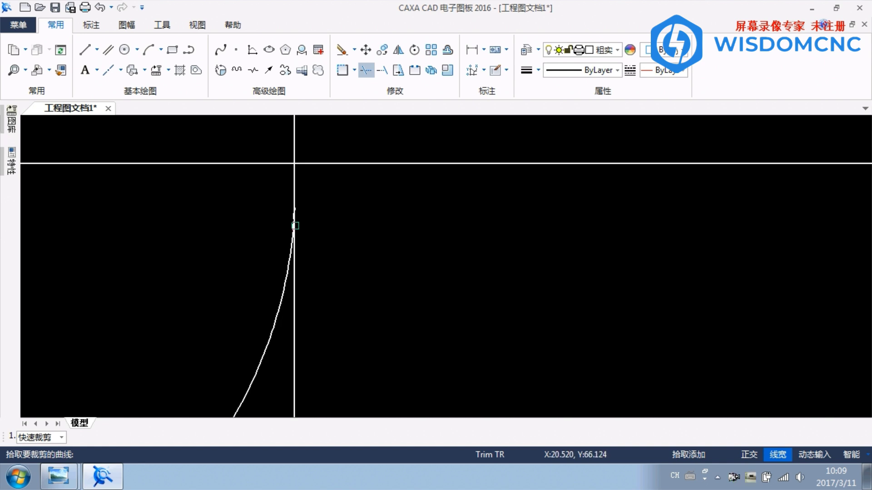
pyautogui.scroll(-1, 300, 242)
pyautogui.rightClick(296, 282)
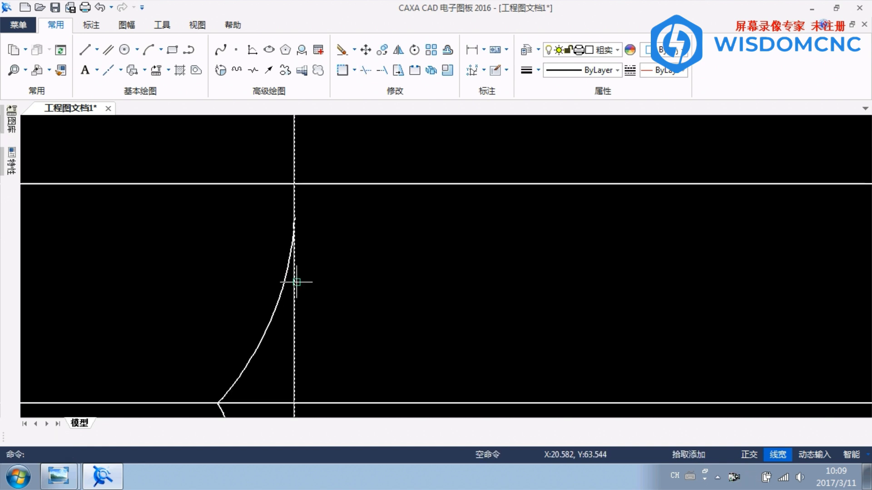
pyautogui.scroll(-5, 311, 272)
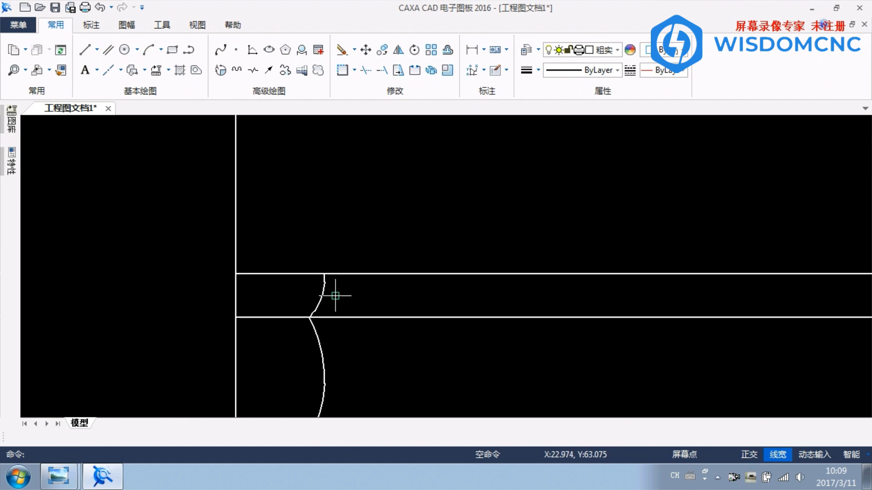
pyautogui.scroll(-4, 331, 266)
pyautogui.scroll(3, 331, 266)
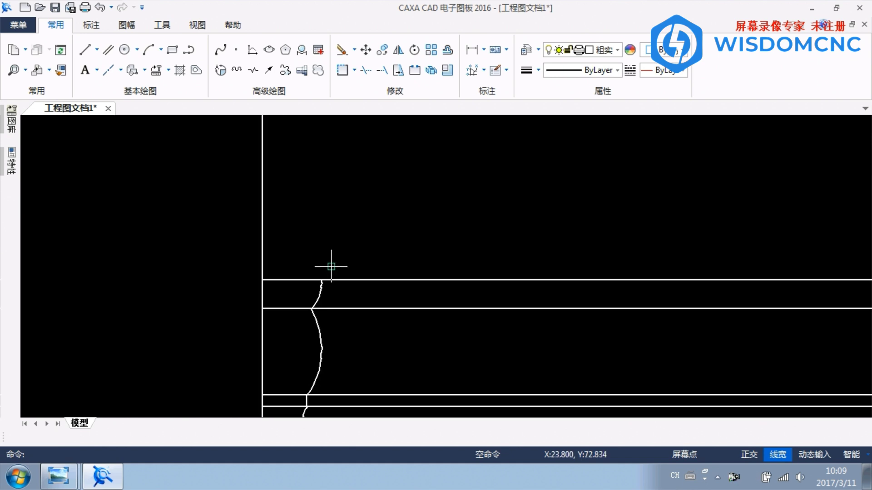
pyautogui.click(58, 474)
pyautogui.click(81, 448)
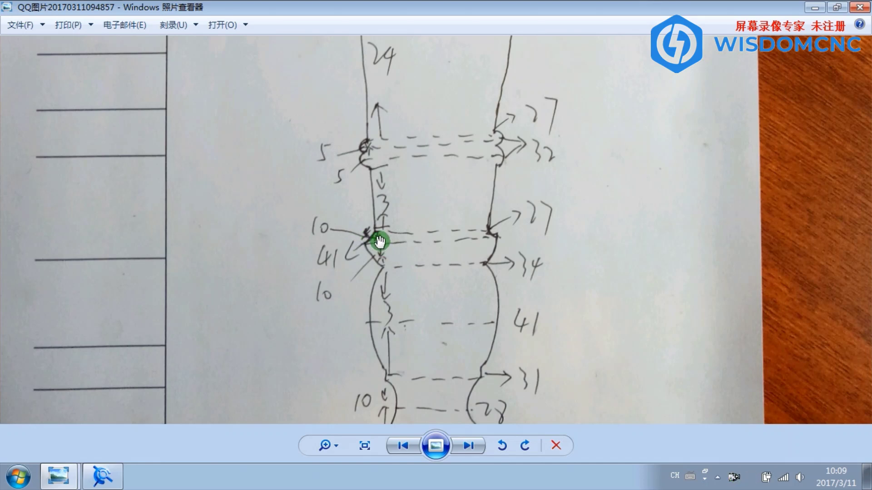
pyautogui.click(102, 476)
pyautogui.click(111, 50)
pyautogui.click(389, 279)
pyautogui.write('10')
pyautogui.press('Return')
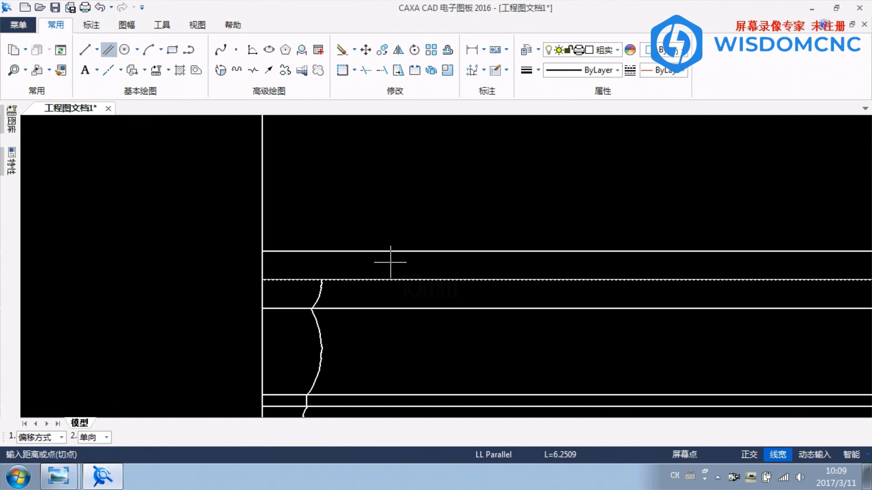
pyautogui.press('Escape')
pyautogui.click(52, 479)
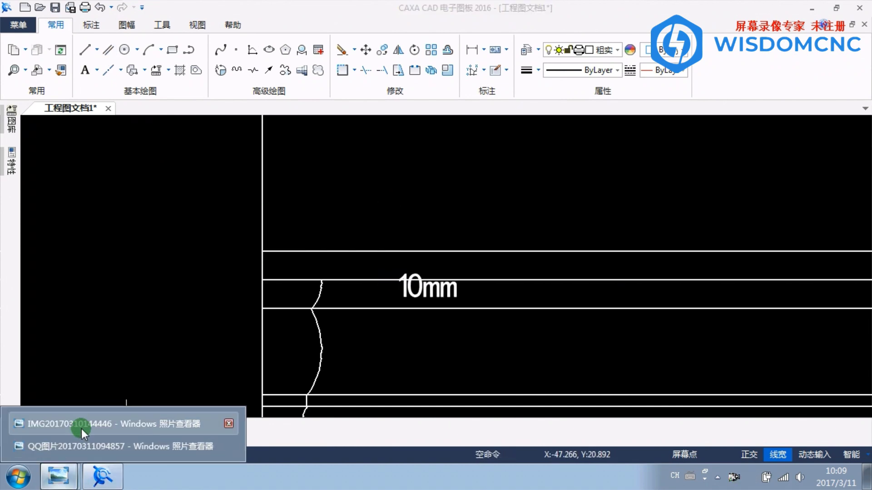
pyautogui.click(80, 422)
pyautogui.scroll(2, 320, 249)
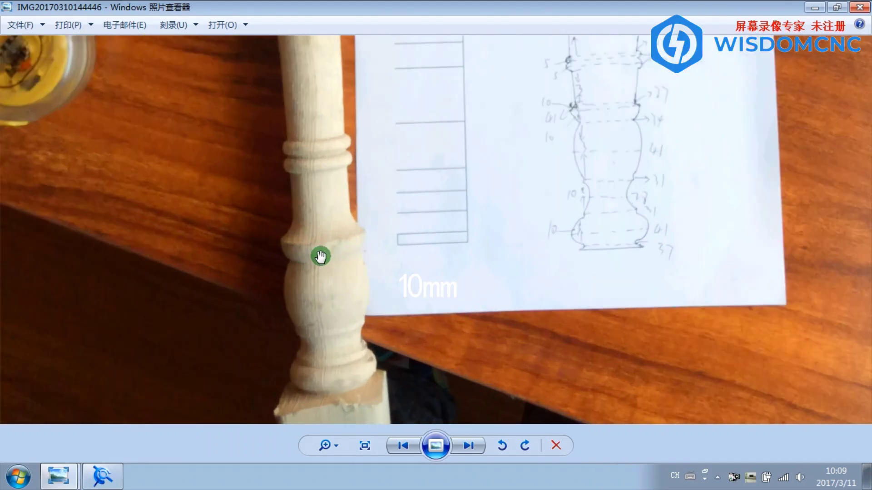
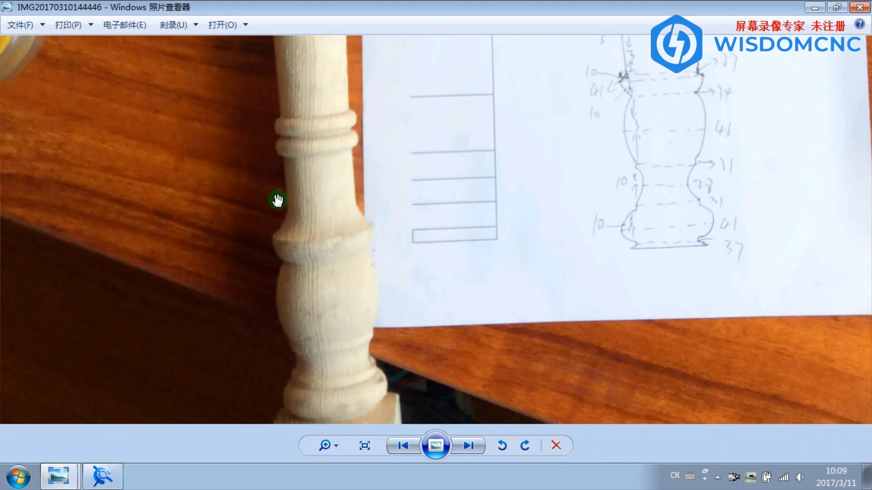
pyautogui.click(58, 468)
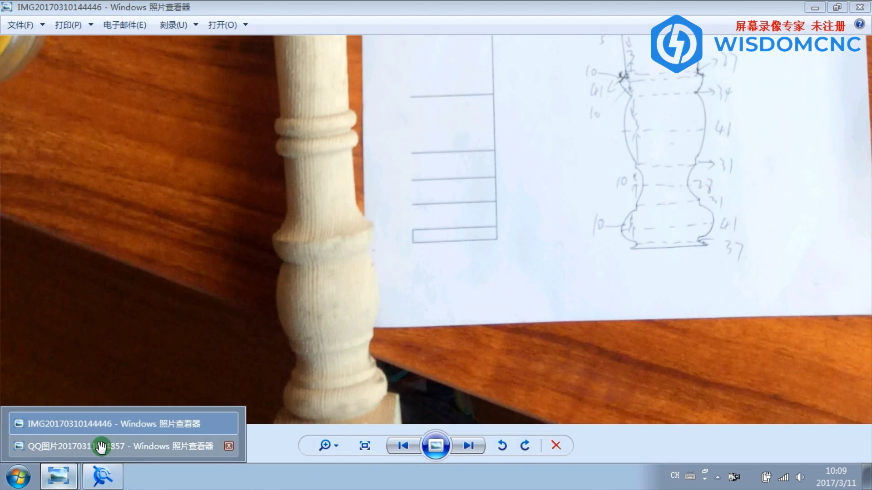
pyautogui.click(91, 446)
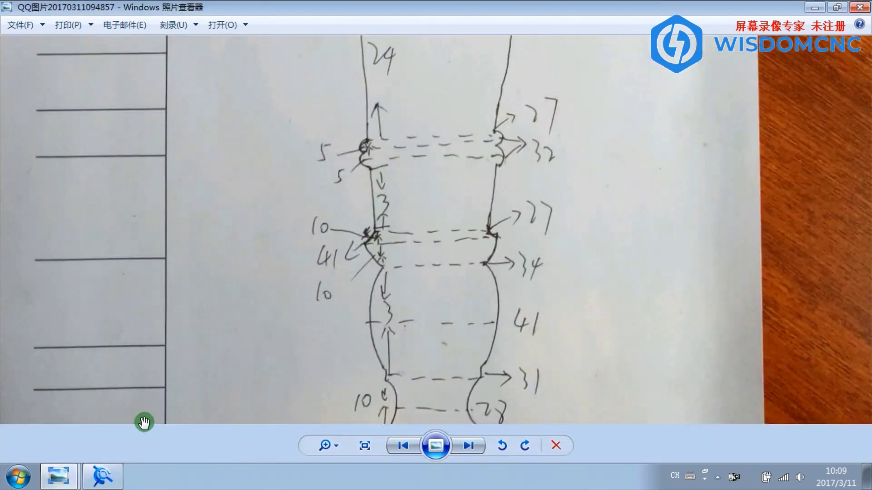
pyautogui.click(101, 476)
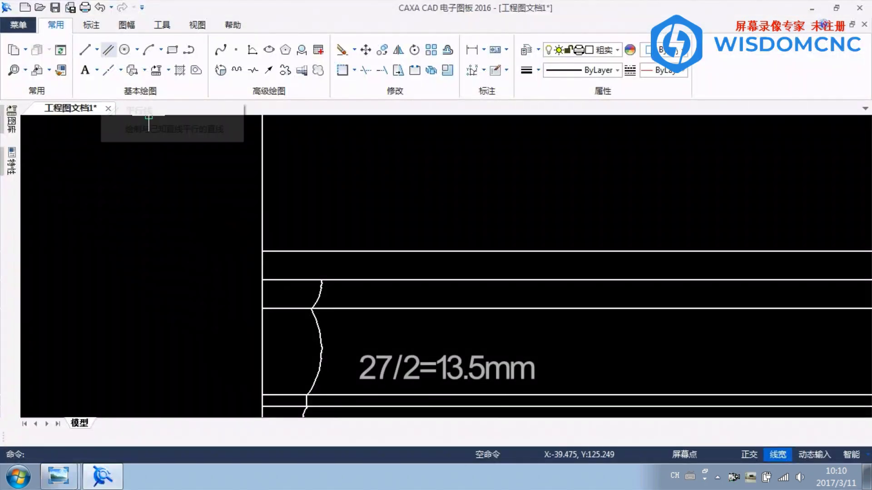
# - Offset the vertical axis 13.5 mm outward to mark the radius at the concave transition's upper end
pyautogui.click(108, 49)
pyautogui.click(261, 182)
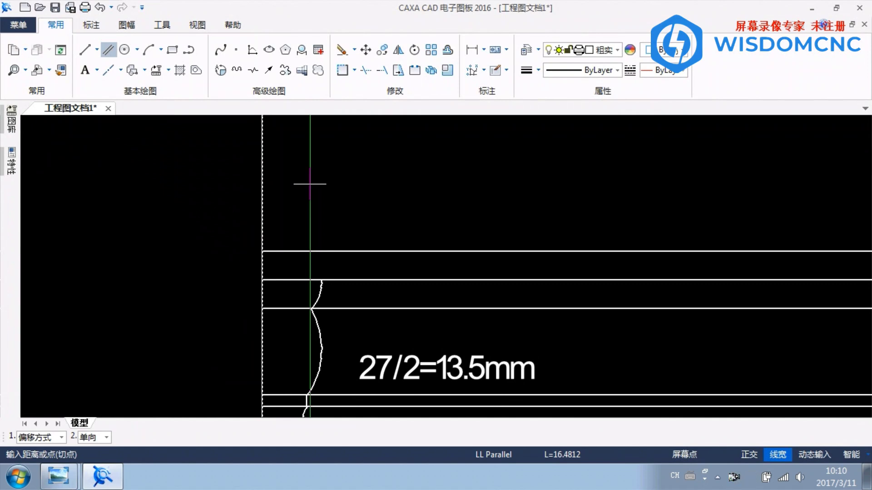
pyautogui.press('Return')
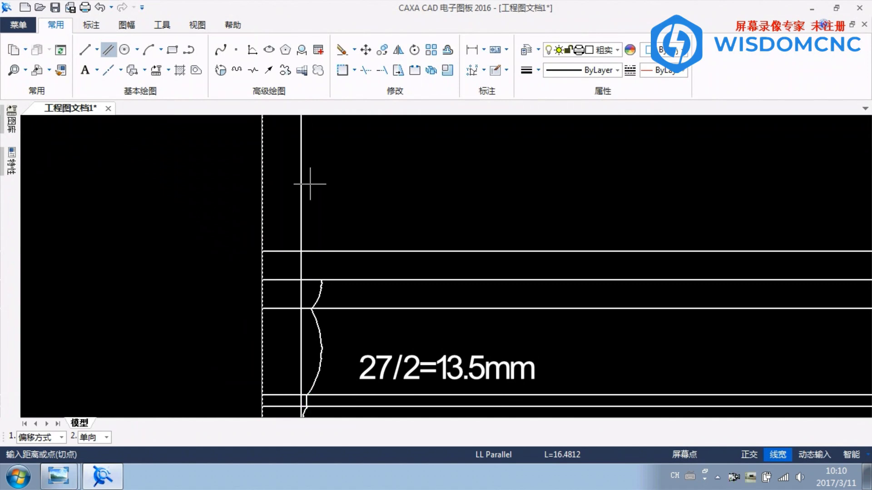
pyautogui.rightClick(311, 181)
# - Draw a concave three-point arc from the short arc's upper end through the 13.5 mm line's intersection with the top horizontal line, ending slightly above it
pyautogui.scroll(2, 315, 242)
pyautogui.scroll(2, 315, 242)
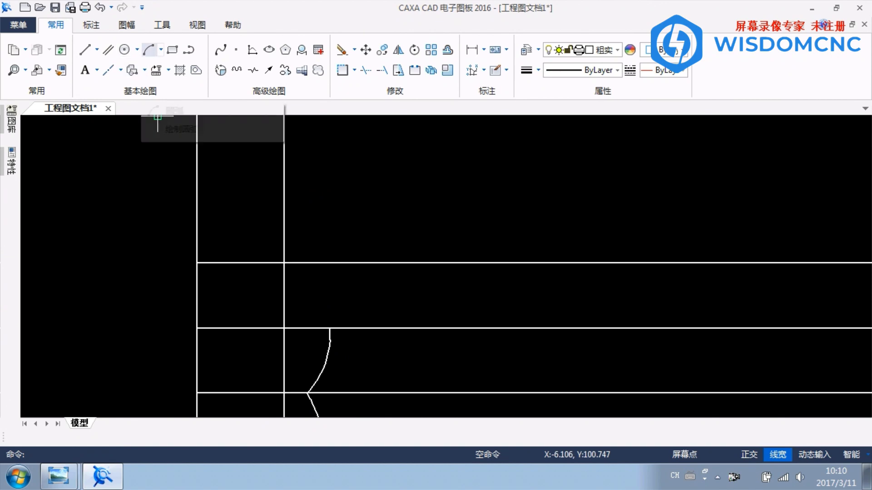
pyautogui.click(147, 49)
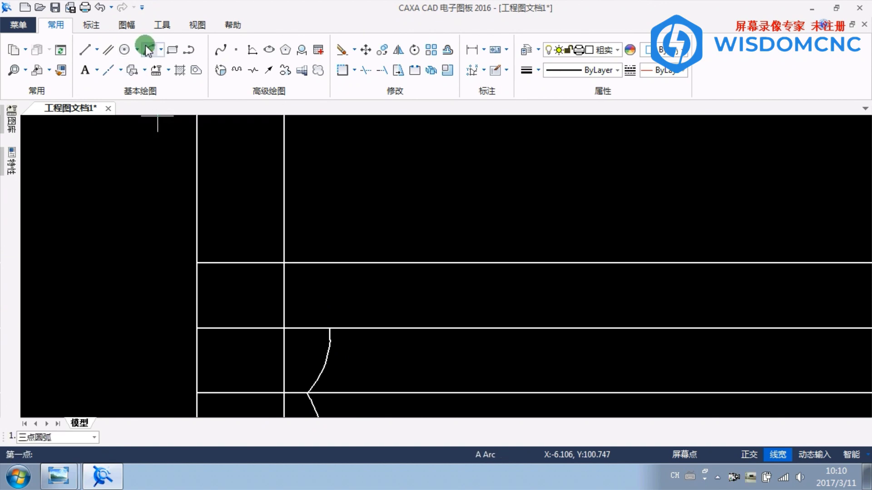
pyautogui.click(329, 328)
pyautogui.click(283, 263)
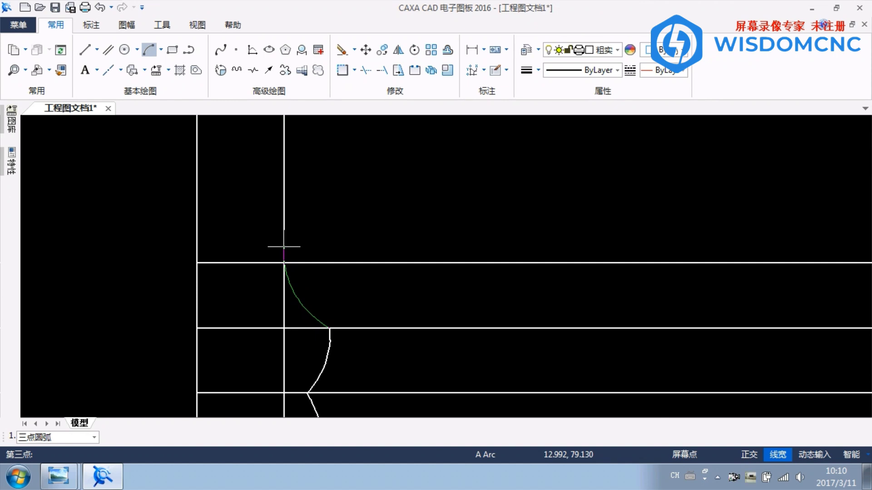
pyautogui.click(284, 247)
# - Trim the concave arc's overshoot above the top horizontal construction line
pyautogui.scroll(3, 285, 247)
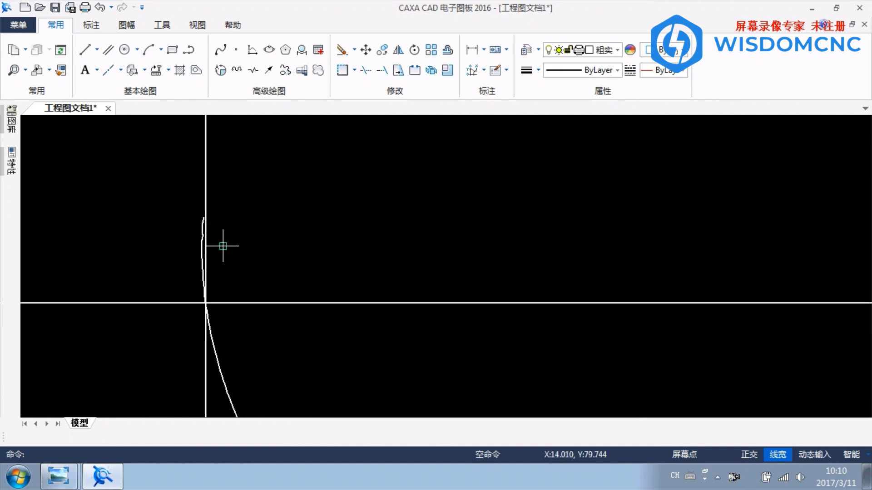
pyautogui.scroll(-1, 220, 247)
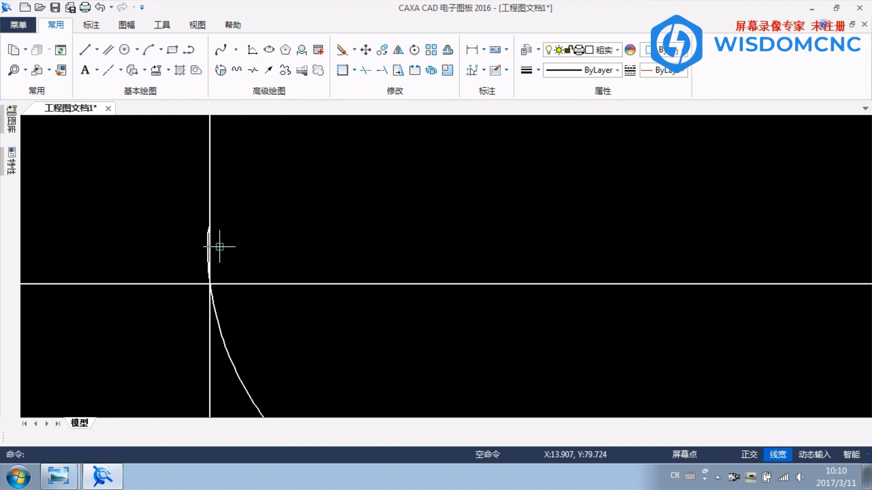
pyautogui.scroll(2, 213, 247)
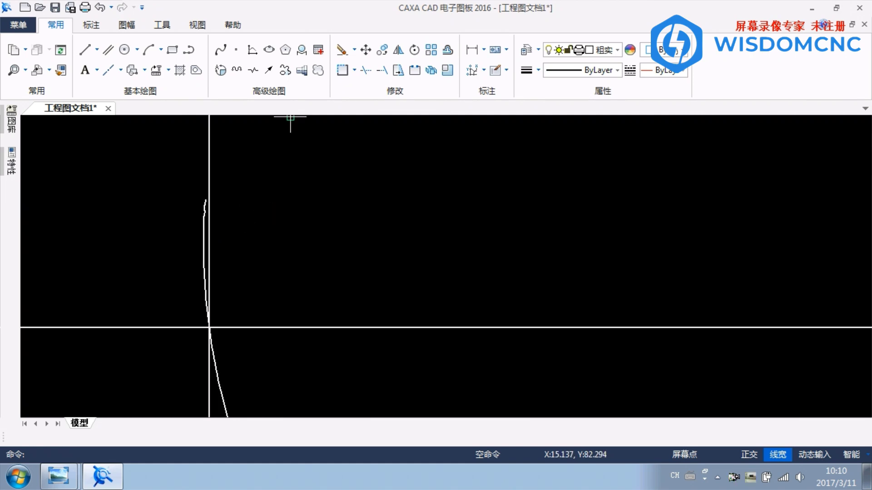
pyautogui.click(365, 70)
pyautogui.click(204, 248)
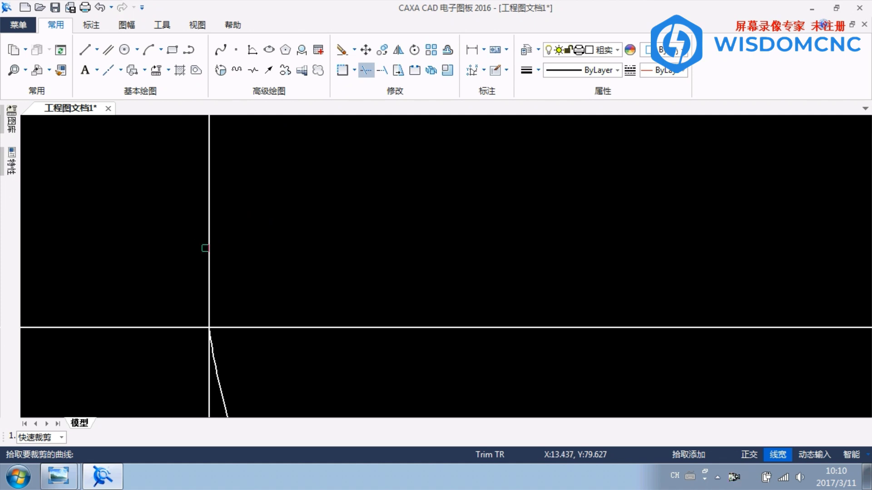
pyautogui.rightClick(265, 284)
# - Inspect the connected arcs above the large bulge and the remaining construction lines around them
pyautogui.scroll(-5, 286, 285)
pyautogui.scroll(-1, 303, 281)
pyautogui.scroll(-1, 296, 328)
pyautogui.scroll(3, 286, 296)
pyautogui.moveTo(335, 316); pyautogui.dragTo(353, 252, button='middle')
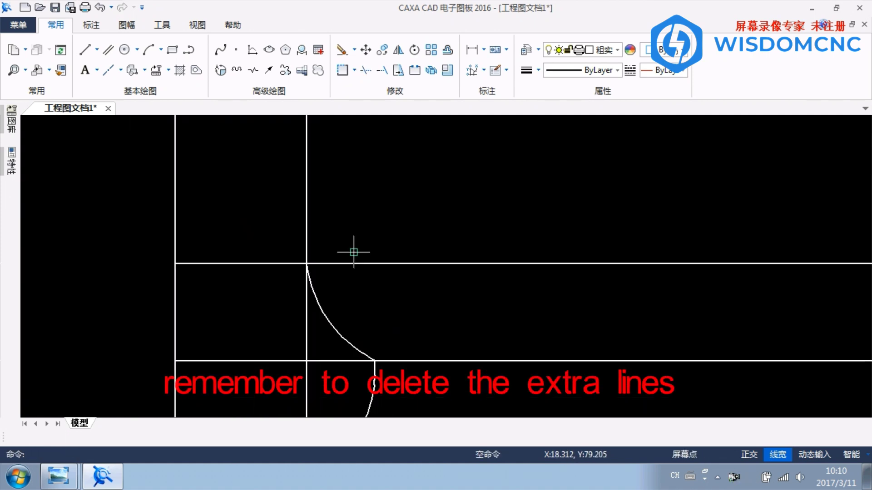
pyautogui.scroll(1, 344, 311)
pyautogui.scroll(-1, 344, 311)
pyautogui.moveTo(344, 311); pyautogui.dragTo(363, 224, button='middle')
pyautogui.scroll(-1, 394, 211)
pyautogui.scroll(-1, 393, 210)
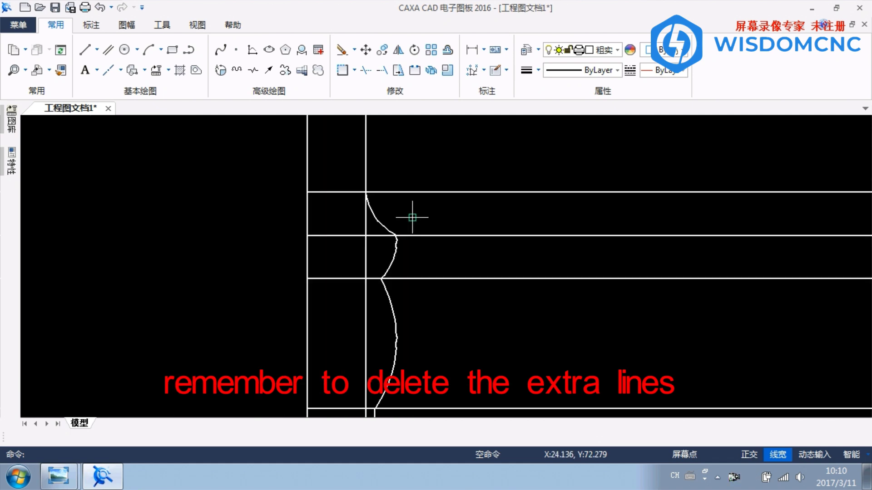
# - Consult the dimension sketch for the heights and diameters of the section above the concave transition
pyautogui.scroll(-1, 412, 218)
pyautogui.scroll(2, 412, 218)
pyautogui.moveTo(412, 217); pyautogui.dragTo(389, 273, button='middle')
pyautogui.scroll(-2, 390, 273)
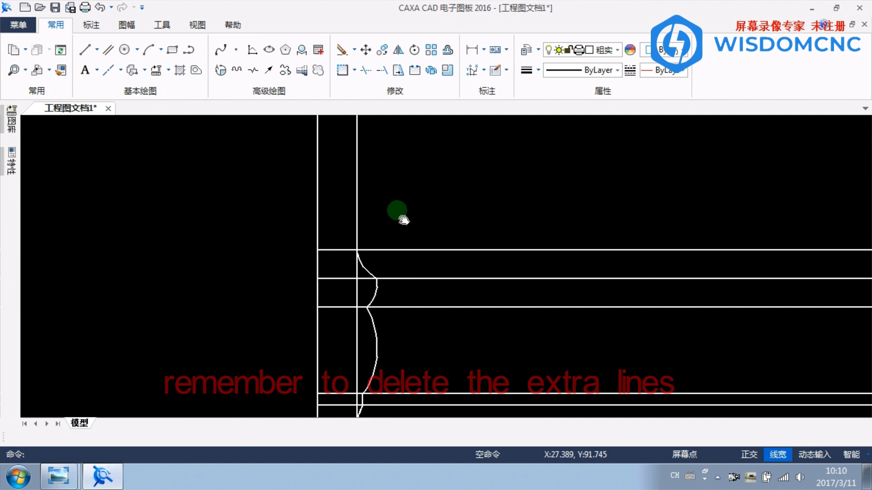
pyautogui.moveTo(403, 220); pyautogui.dragTo(369, 241, button='middle')
pyautogui.moveTo(58, 475)
pyautogui.click(81, 444)
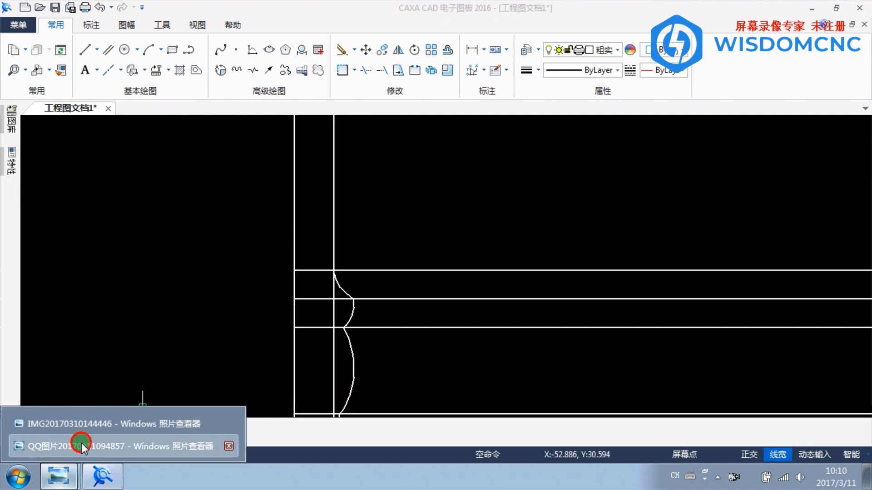
pyautogui.scroll(-2, 400, 216)
pyautogui.moveTo(458, 211)
pyautogui.mouseDown()
pyautogui.moveTo(448, 152)
pyautogui.moveTo(375, 189)
pyautogui.moveTo(415, 194)
pyautogui.moveTo(413, 224)
pyautogui.mouseUp()
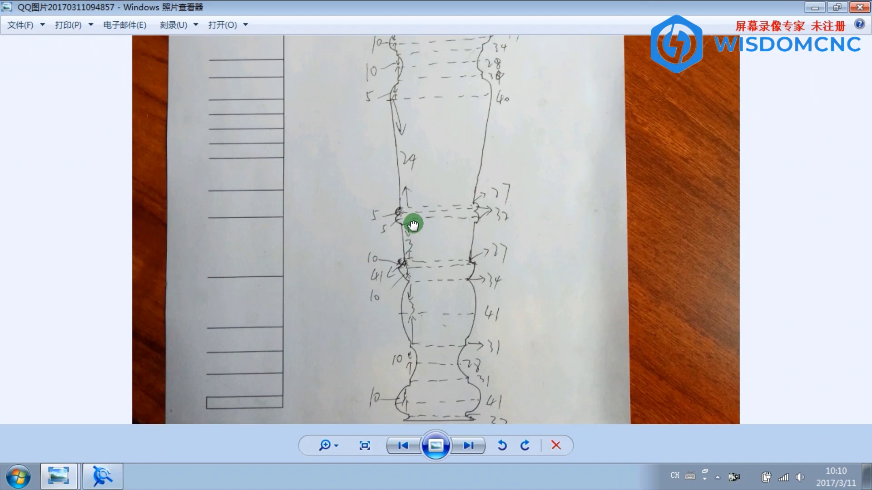
pyautogui.scroll(1, 413, 249)
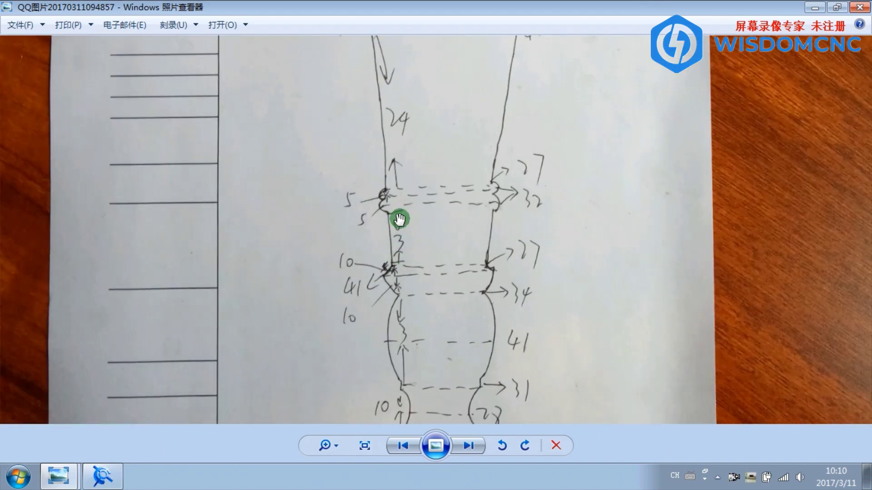
# - Offset the horizontal line at the concave arc's upper end 30 mm upward to mark the straight neck's height
pyautogui.click(98, 481)
pyautogui.click(411, 272)
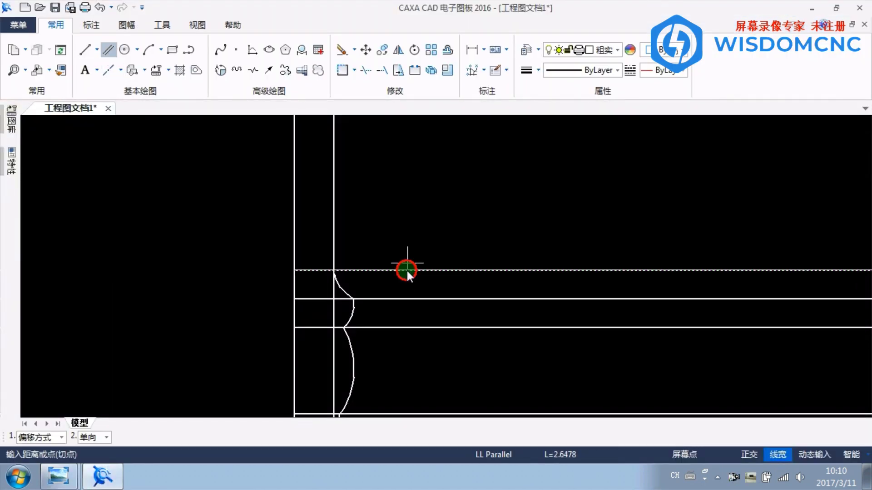
pyautogui.press('Return')
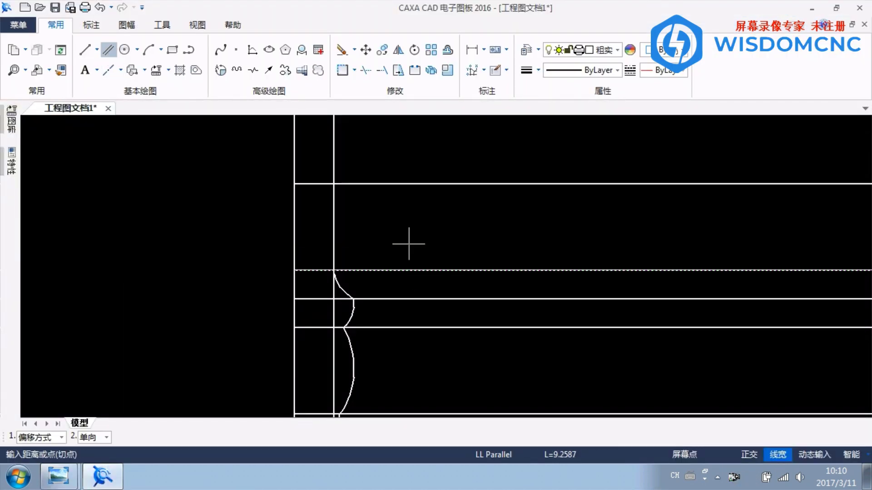
pyautogui.press('Escape')
# - Compare the dimension sketch with the baluster photo to identify the twin beads' heights and diameters above the neck
pyautogui.click(97, 481)
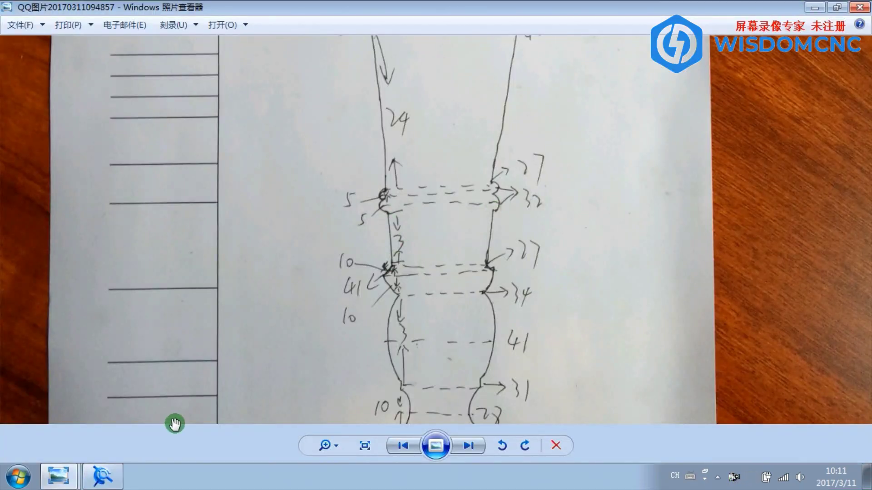
pyautogui.click(98, 476)
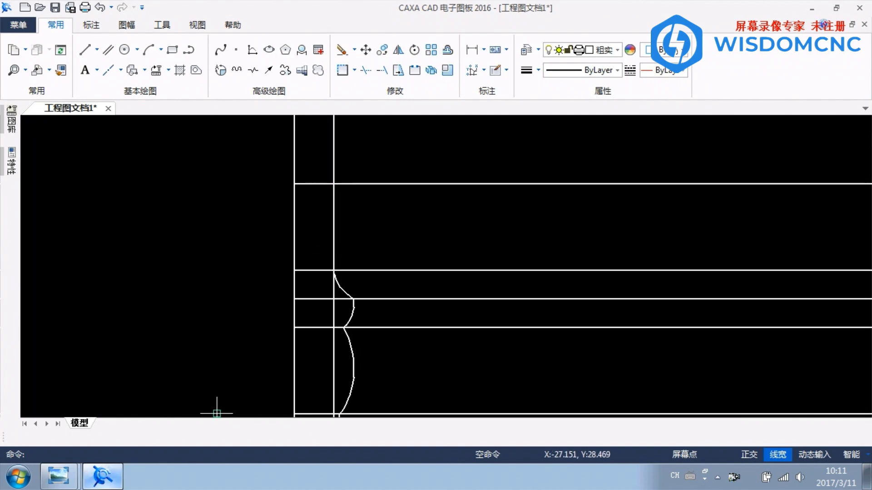
pyautogui.click(102, 476)
pyautogui.scroll(2, 383, 214)
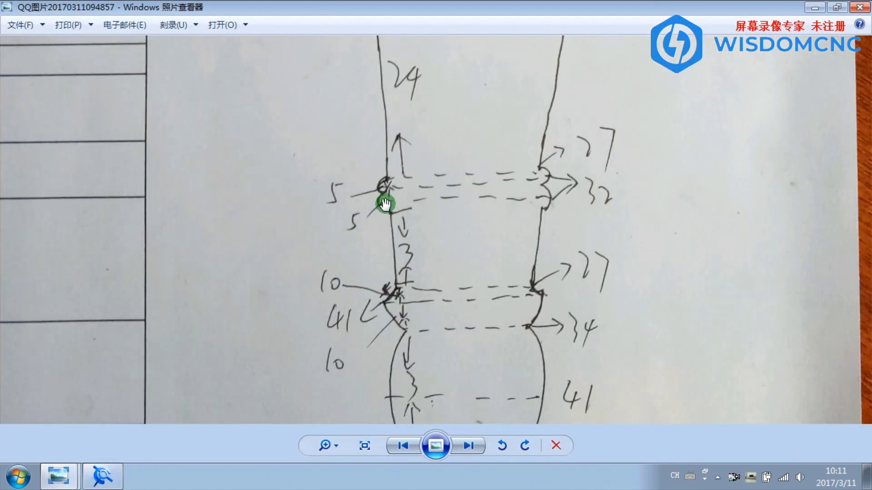
pyautogui.click(58, 475)
pyautogui.click(73, 421)
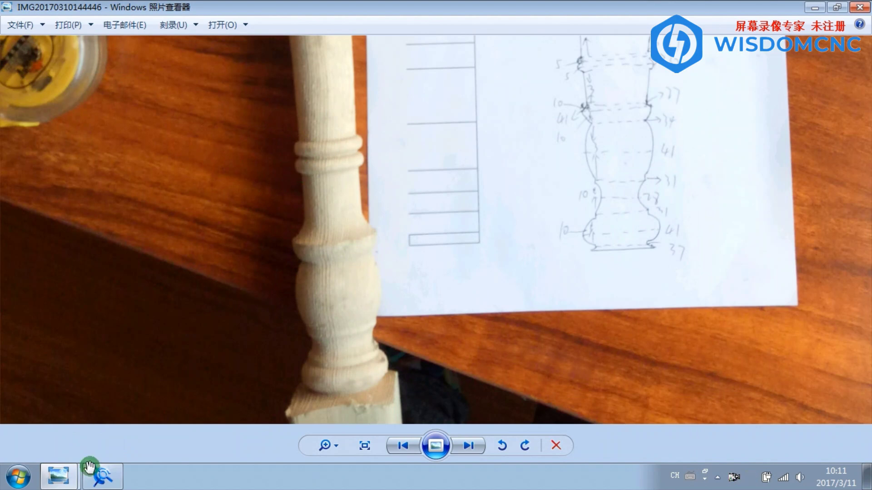
pyautogui.click(101, 482)
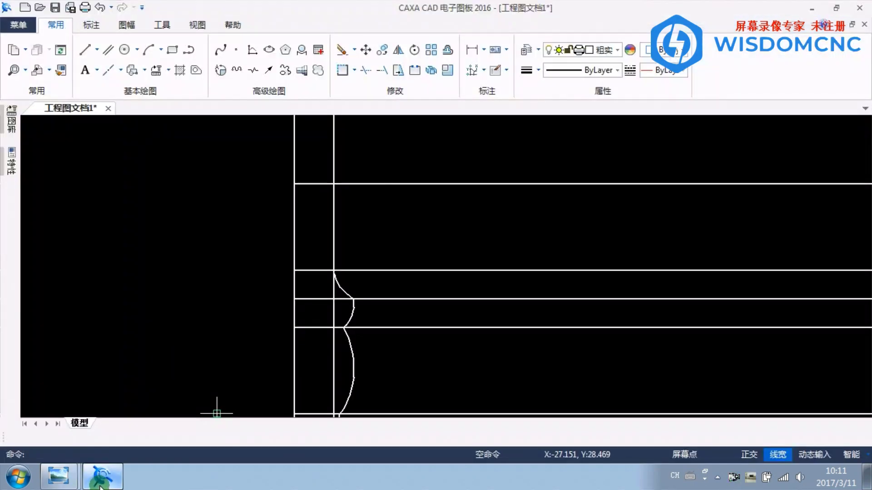
pyautogui.click(58, 476)
pyautogui.click(110, 453)
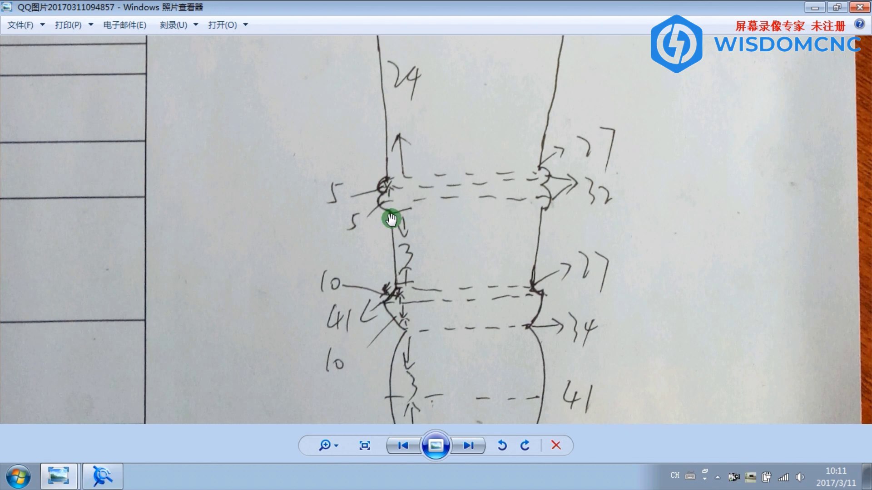
pyautogui.click(102, 476)
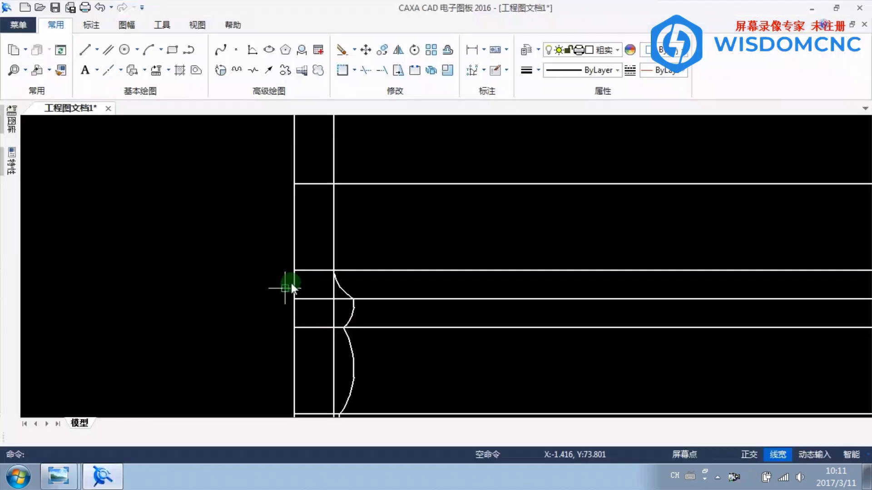
# - Offset the horizontal line at the neck's upper end 5 mm upward to mark the lower bead's height
pyautogui.scroll(-1, 395, 190)
pyautogui.moveTo(411, 158); pyautogui.dragTo(325, 228, button='middle')
pyautogui.click(108, 49)
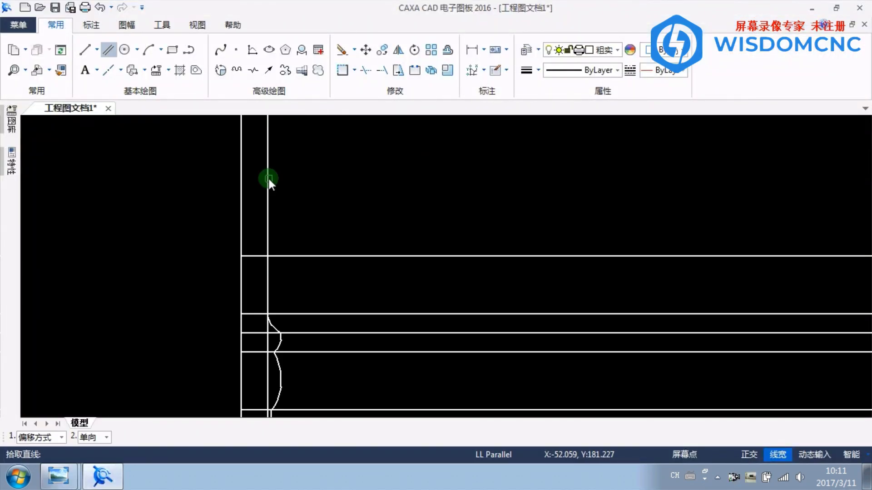
pyautogui.click(319, 254)
pyautogui.write('5')
pyautogui.press('Return')
pyautogui.press('Escape')
# - Offset the vertical axis 16 mm outward to mark the beads' maximum radius
pyautogui.scroll(3, 284, 273)
pyautogui.moveTo(270, 258)
pyautogui.mouseDown(button='middle')
pyautogui.moveTo(289, 258)
pyautogui.moveTo(296, 279)
pyautogui.mouseUp(button='middle')
pyautogui.scroll(-1, 294, 253)
pyautogui.scroll(-1, 295, 250)
pyautogui.scroll(1, 287, 265)
pyautogui.scroll(1, 288, 265)
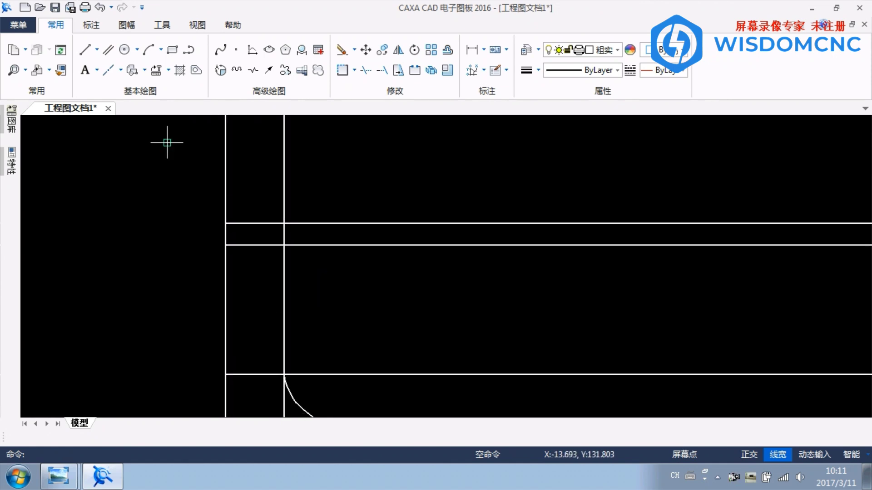
pyautogui.click(108, 49)
pyautogui.click(224, 180)
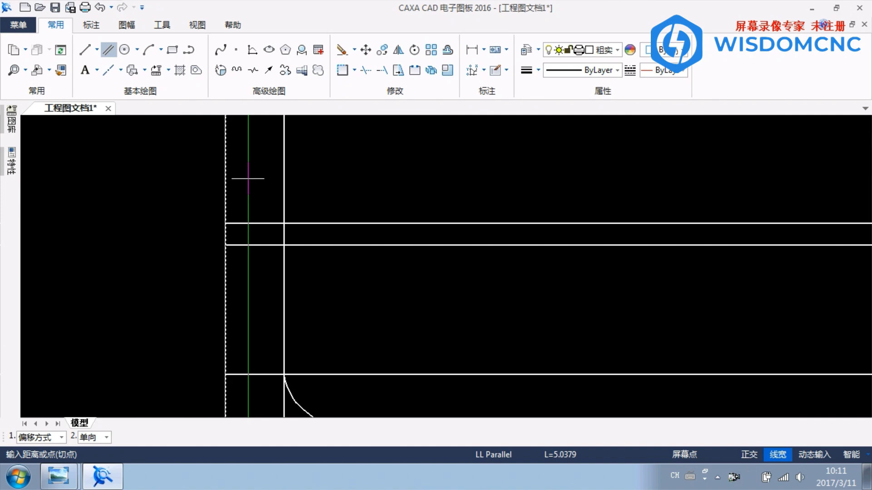
pyautogui.write('15.4')
pyautogui.press('Return')
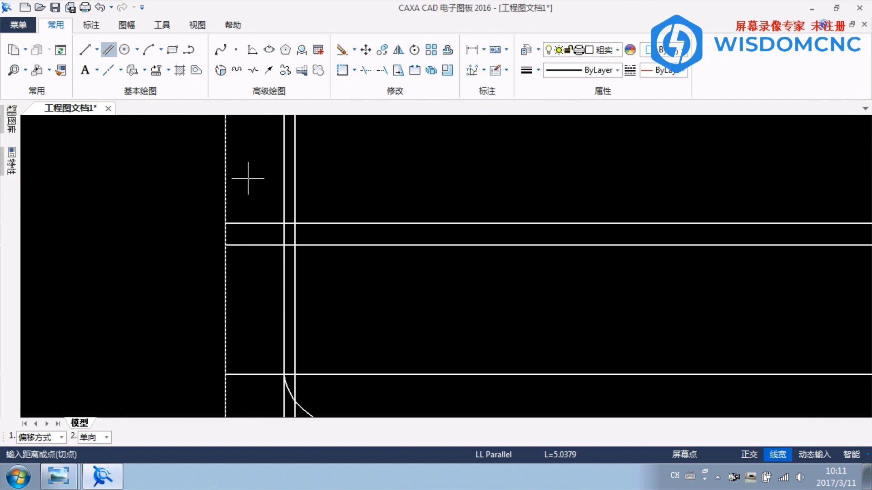
pyautogui.rightClick(298, 185)
# - Check the beads in the baluster photo, and add a centre line between the lower bead's two horizontal lines
pyautogui.scroll(4, 305, 220)
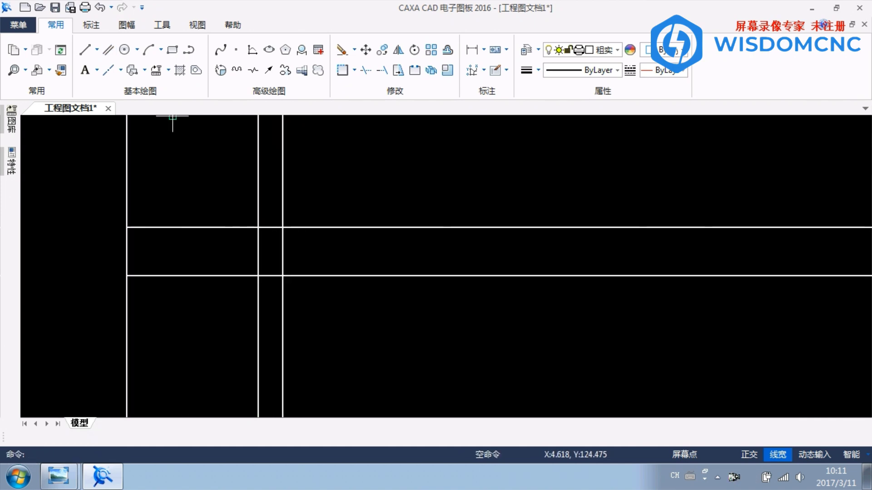
pyautogui.click(70, 421)
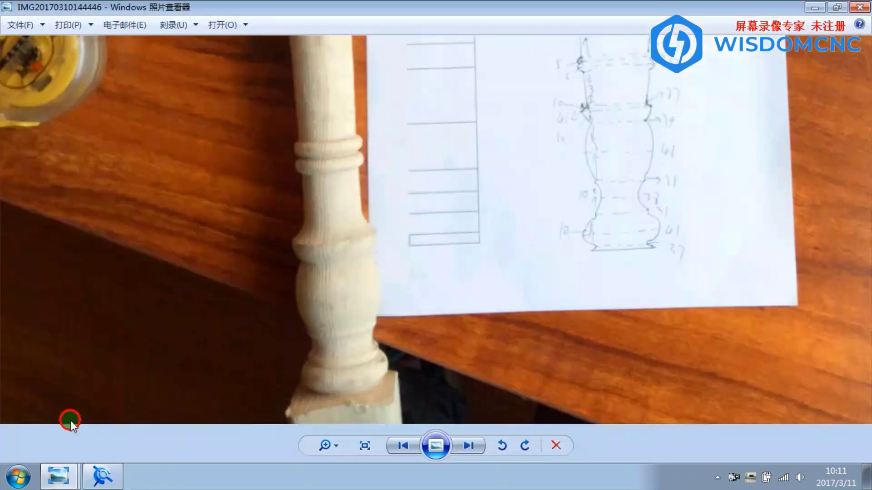
pyautogui.scroll(-1, 329, 151)
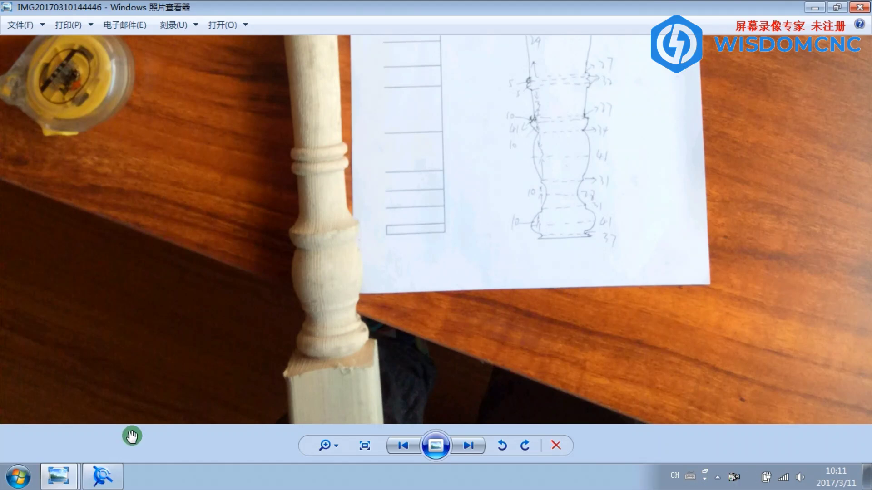
pyautogui.click(101, 475)
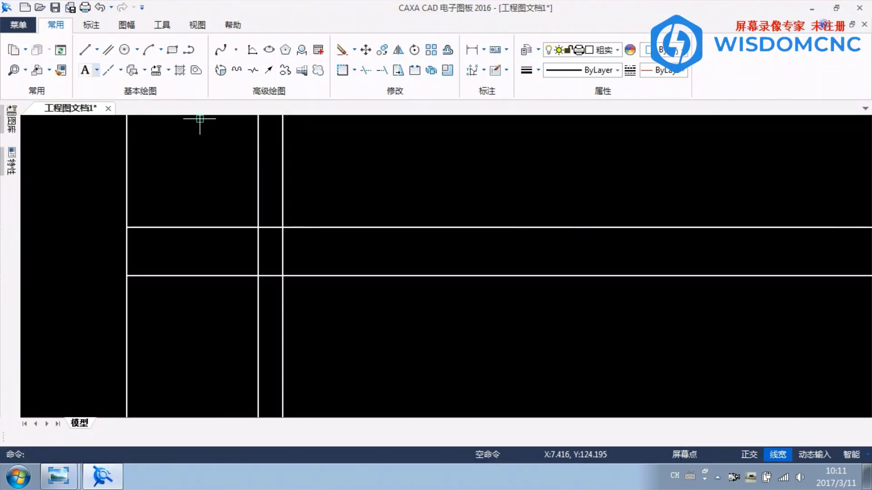
pyautogui.click(108, 70)
pyautogui.click(298, 227)
pyautogui.click(305, 276)
pyautogui.rightClick(320, 247)
pyautogui.moveTo(347, 194); pyautogui.dragTo(332, 203, button='middle')
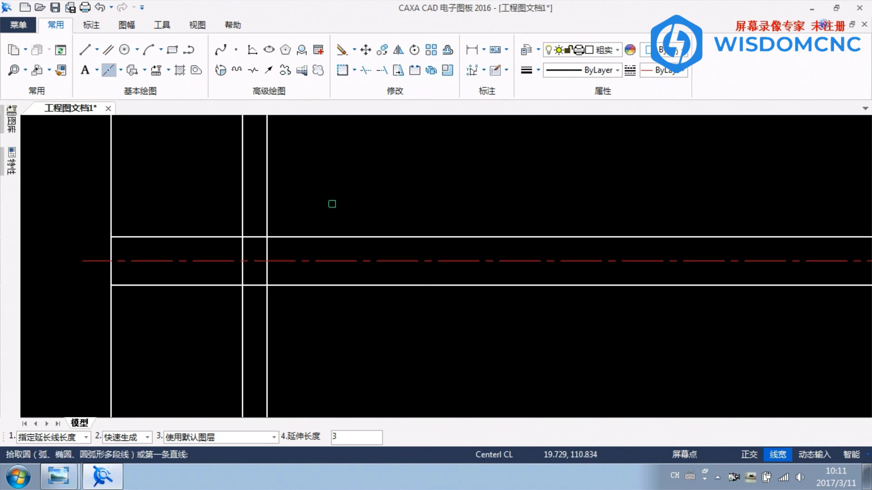
# - Draw the lower bead as a three-point arc between its horizontal lines' 13.5 mm line intersections, bulging to the 16 mm line at the centre line
pyautogui.click(161, 49)
pyautogui.click(176, 98)
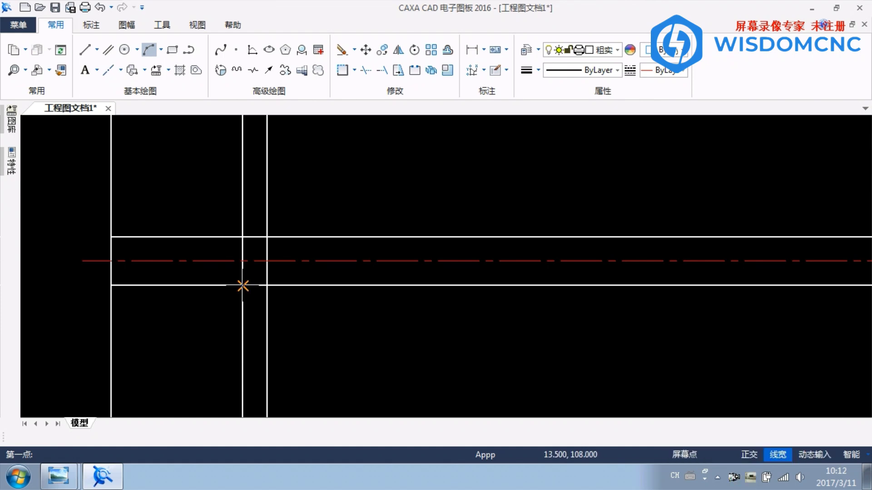
pyautogui.click(242, 285)
pyautogui.click(267, 262)
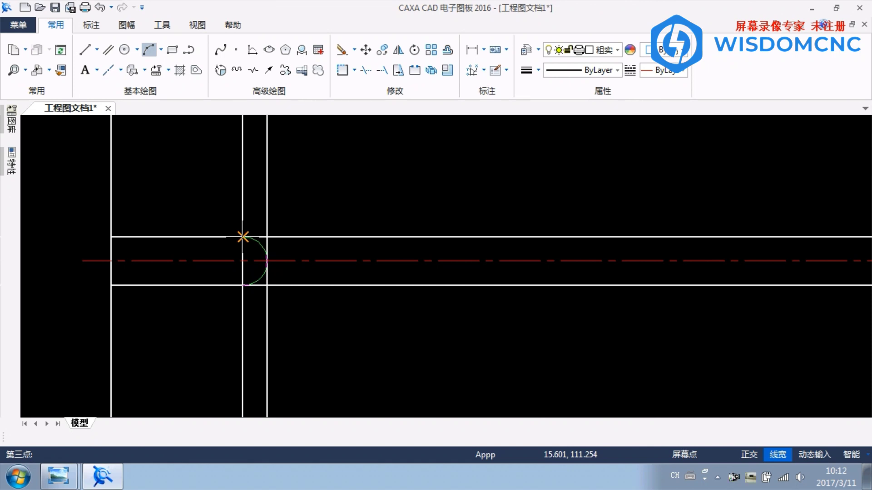
pyautogui.click(243, 237)
pyautogui.scroll(3, 261, 260)
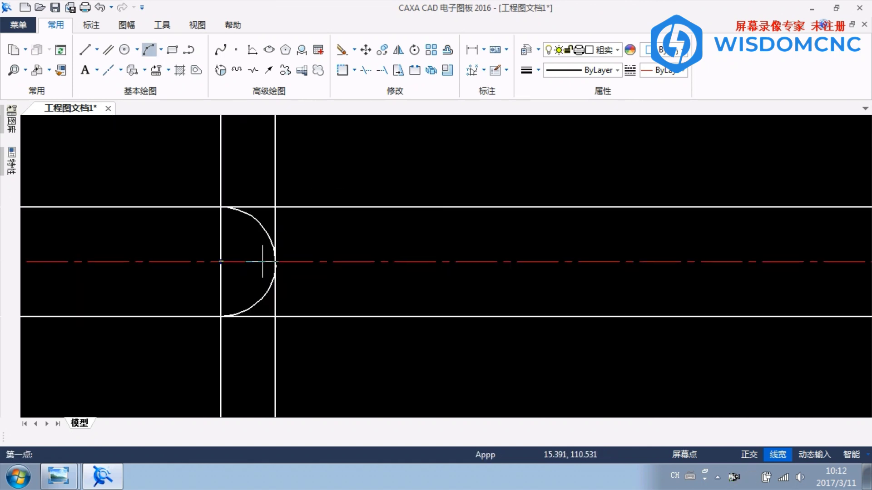
pyautogui.scroll(-3, 285, 255)
pyautogui.scroll(-1, 324, 233)
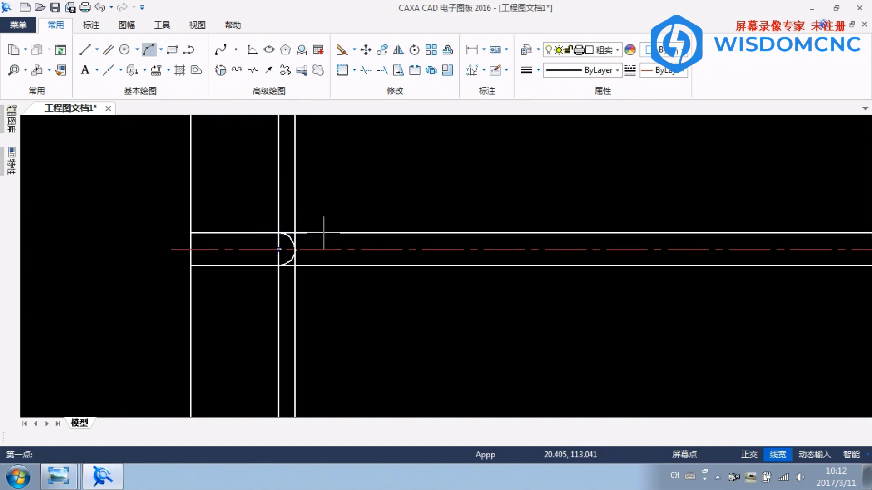
# - Offset the lower bead's upper horizontal line 5 mm upward to mark the upper bead's height, as given in the sketch
pyautogui.moveTo(321, 211); pyautogui.dragTo(312, 249, button='middle')
pyautogui.click(109, 49)
pyautogui.click(340, 271)
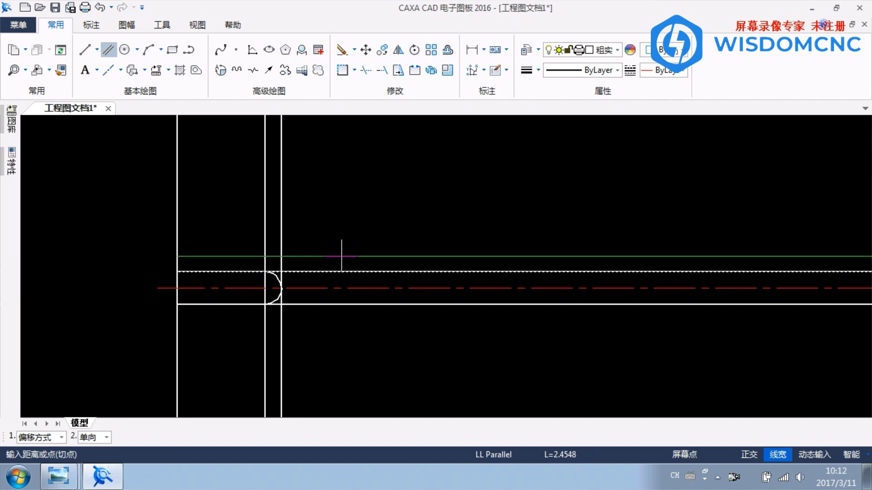
pyautogui.click(92, 448)
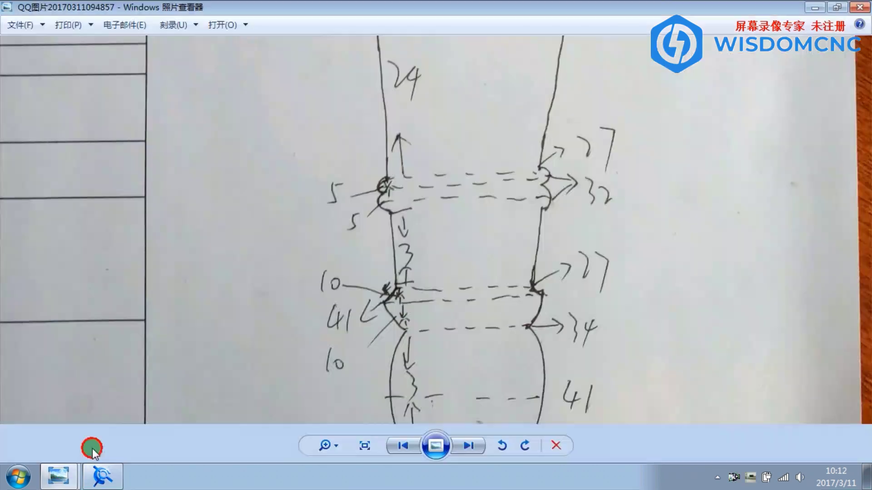
pyautogui.click(102, 476)
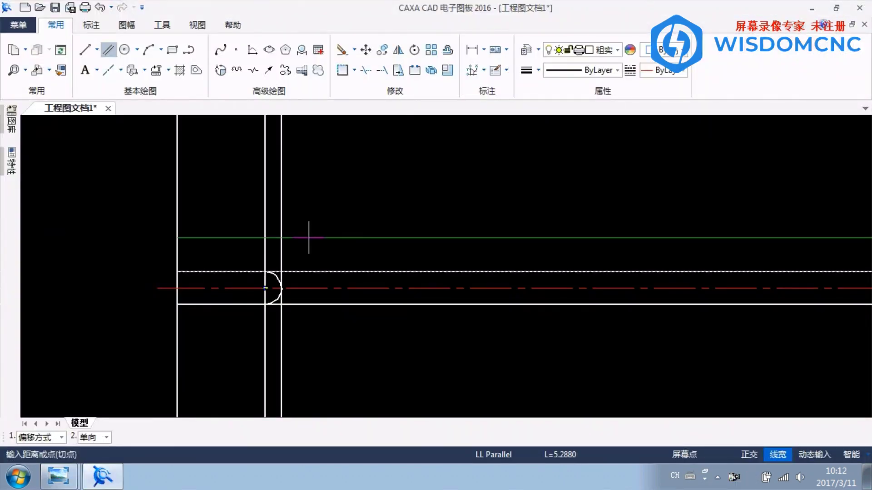
pyautogui.press('Return')
pyautogui.press('Escape')
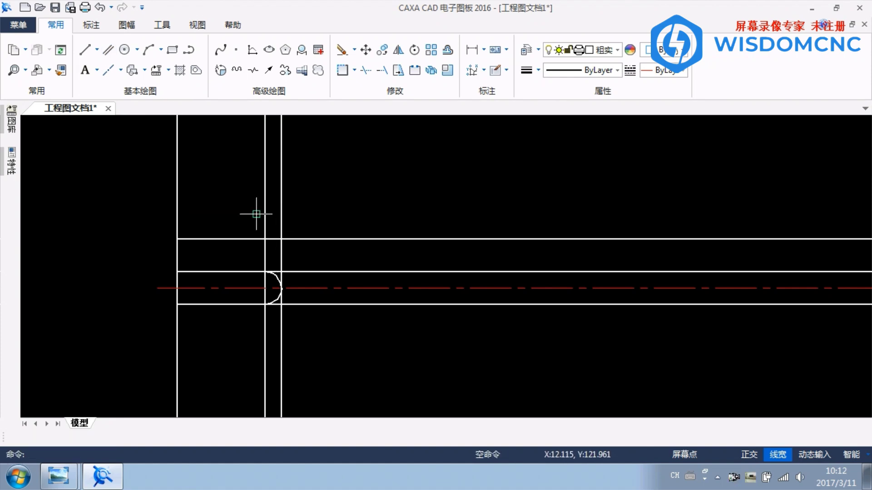
# - Add a centre line midway between the upper bead's two horizontal lines
pyautogui.scroll(2, 252, 214)
pyautogui.click(109, 70)
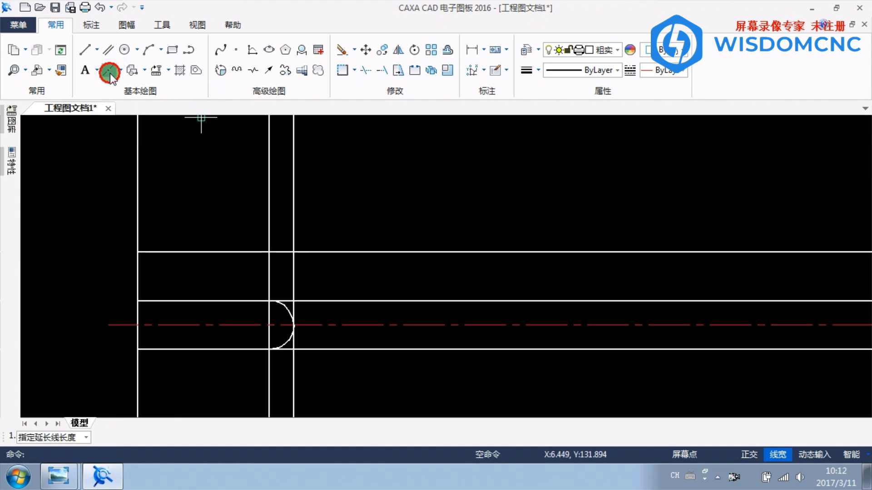
pyautogui.click(342, 252)
pyautogui.click(336, 300)
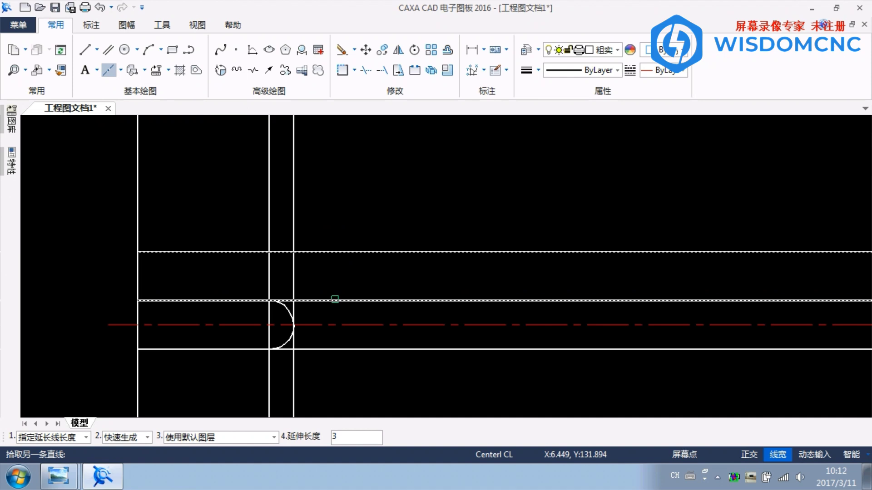
pyautogui.rightClick(340, 268)
# - Draw the upper bead's three-point arc from the lower bead's upper end, through the 16 mm line at the centre line, back to the 13.5 mm line
pyautogui.click(149, 49)
pyautogui.click(269, 300)
pyautogui.click(290, 278)
pyautogui.click(269, 252)
pyautogui.scroll(-3, 362, 338)
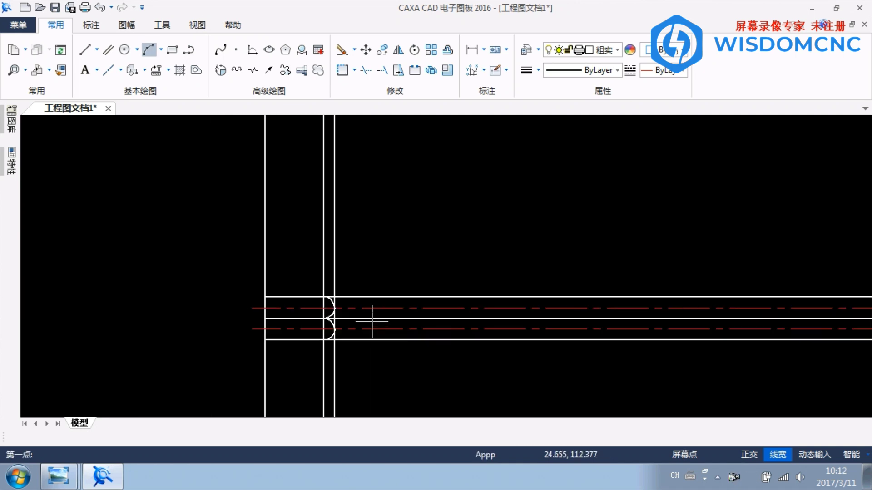
pyautogui.scroll(1, 350, 314)
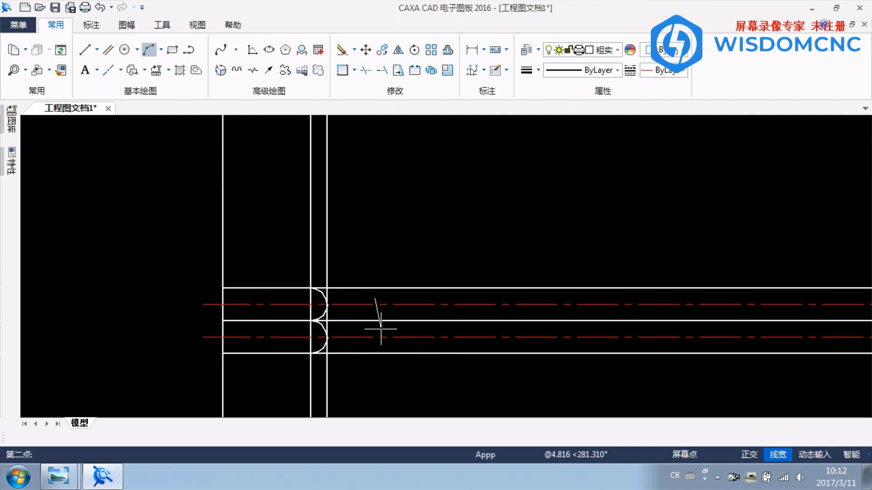
pyautogui.press('Escape')
# - Delete both bead centre lines and the horizontal line between the two beads
pyautogui.rightClick(379, 298)
pyautogui.click(368, 349)
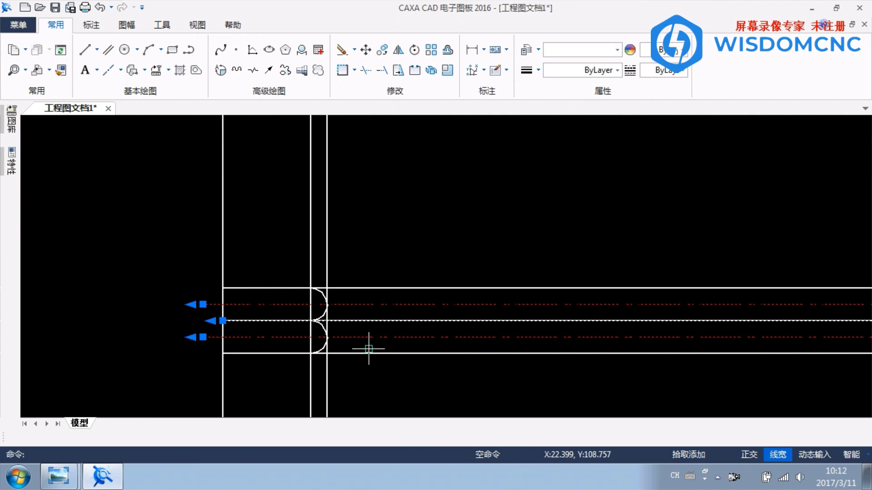
pyautogui.press('Delete')
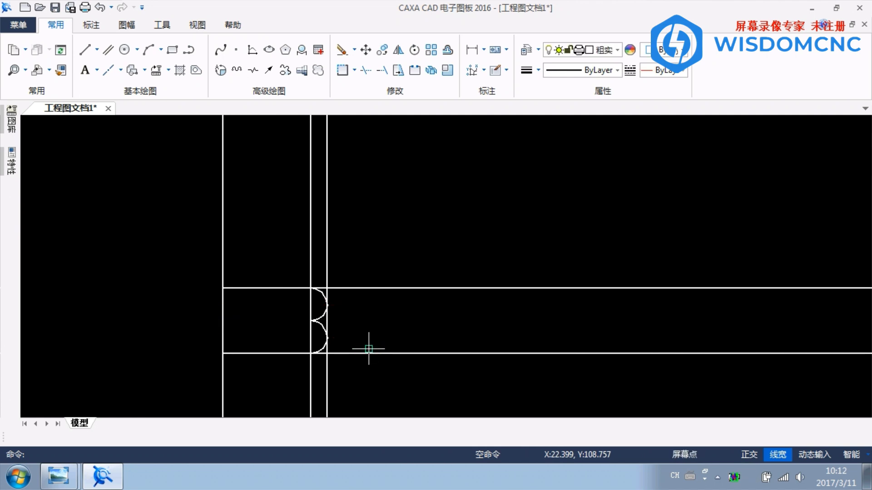
# - Trim the 13.5 mm and 16 mm vertical lines away between the beads' outer horizontal lines, keeping the two arcs
pyautogui.click(368, 71)
pyautogui.click(311, 304)
pyautogui.click(312, 337)
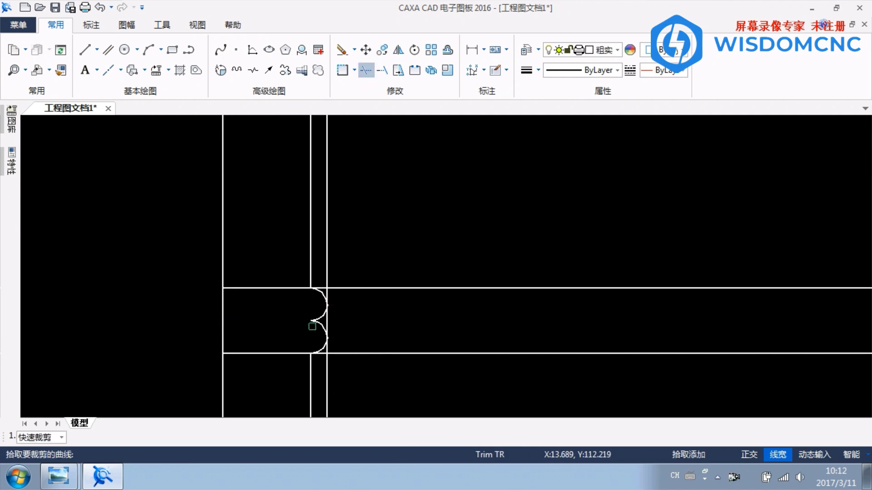
pyautogui.scroll(5, 312, 326)
pyautogui.scroll(-4, 360, 293)
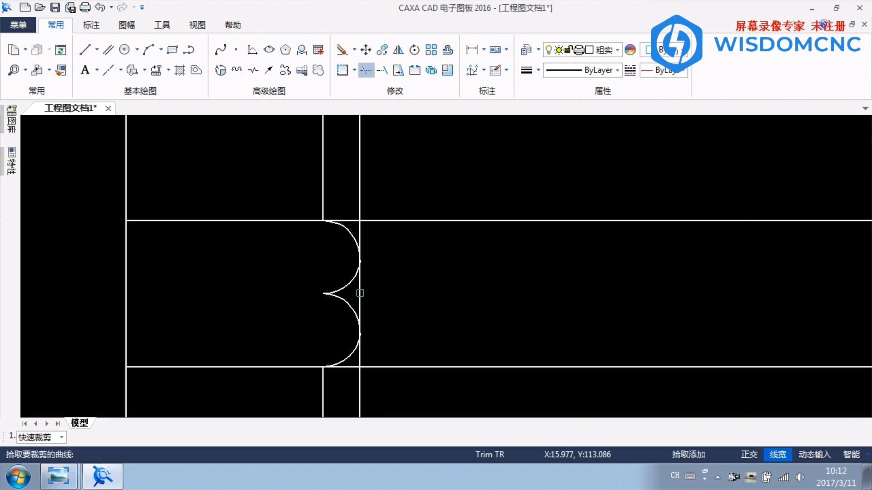
pyautogui.click(367, 68)
pyautogui.click(358, 285)
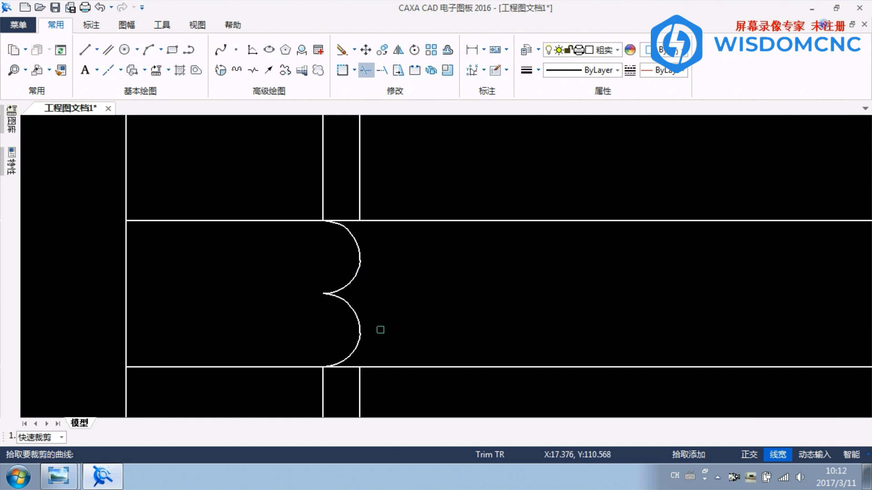
# - Delete the 13.5 mm and 16 mm line remnants above the beads and the 16 mm line remnant below them
pyautogui.rightClick(380, 330)
pyautogui.scroll(-3, 391, 316)
pyautogui.moveTo(408, 256); pyautogui.dragTo(381, 284, button='middle')
pyautogui.moveTo(377, 275); pyautogui.dragTo(325, 298)
pyautogui.press('Delete')
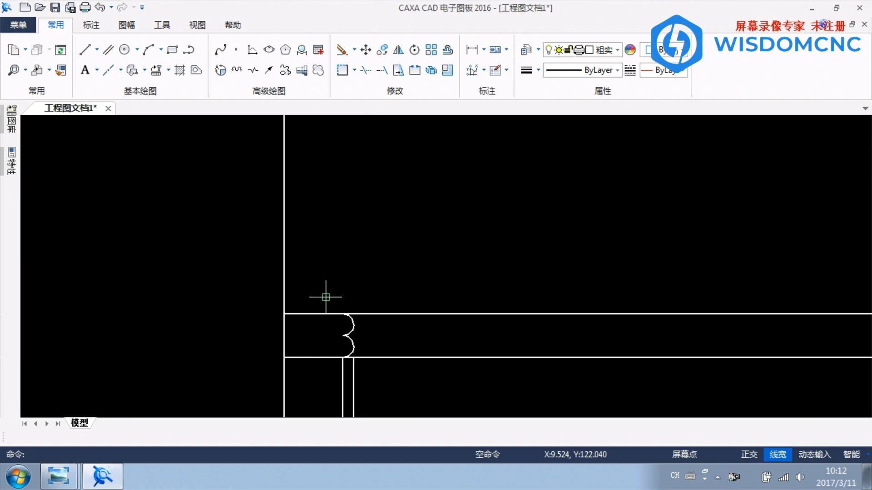
pyautogui.scroll(-2, 345, 345)
pyautogui.click(351, 323)
pyautogui.press('Delete')
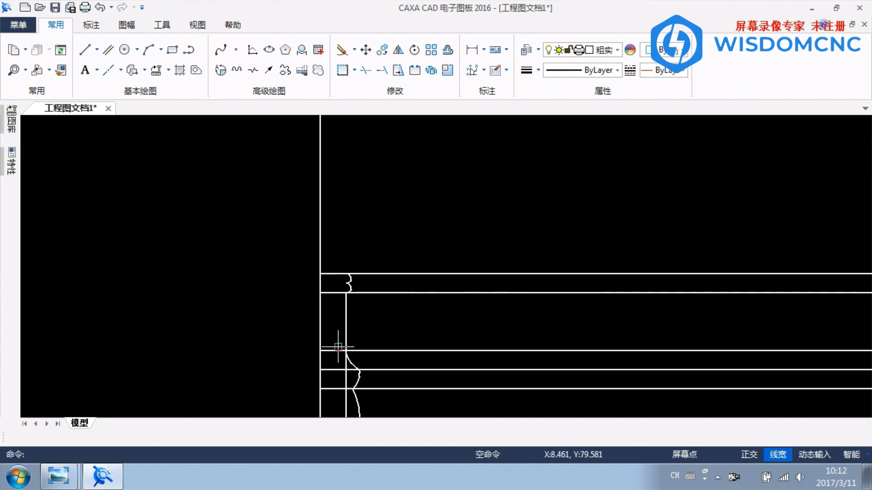
# - Trim the 13.5 mm line beside the concave arc and delete its remainder below, keeping the straight neck under the beads
pyautogui.click(361, 75)
pyautogui.moveTo(382, 350); pyautogui.dragTo(394, 260, button='middle')
pyautogui.scroll(2, 373, 274)
pyautogui.scroll(1, 328, 246)
pyautogui.scroll(-2, 329, 247)
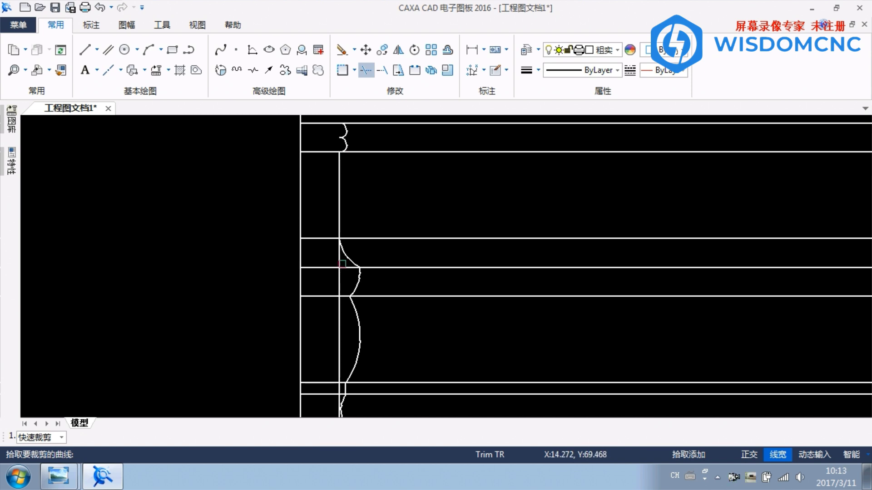
pyautogui.scroll(2, 343, 254)
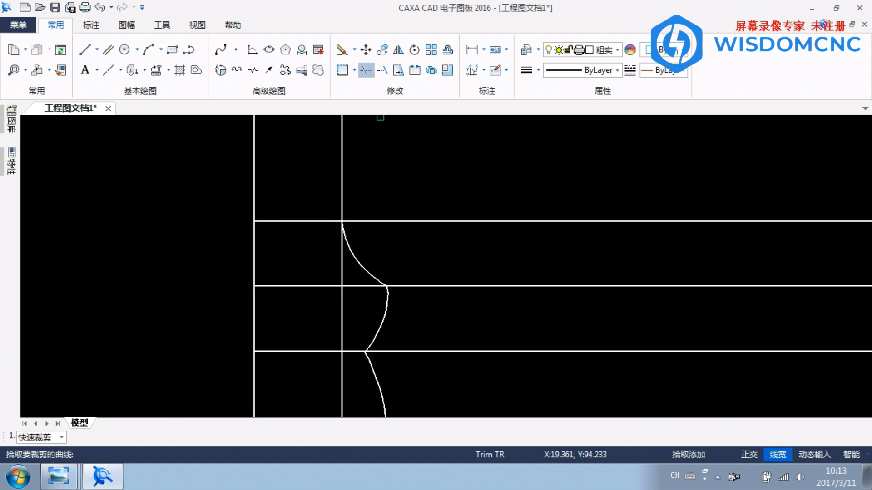
pyautogui.click(341, 258)
pyautogui.rightClick(391, 284)
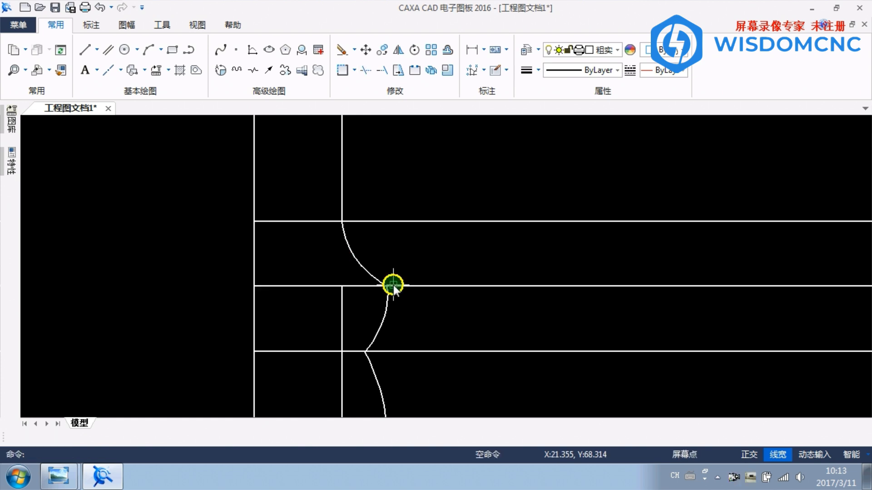
pyautogui.click(341, 324)
pyautogui.press('Delete')
# - Delete the horizontal construction lines across the lower profile and under the beads, keeping the baseline and the upper bead's top line
pyautogui.scroll(-3, 389, 340)
pyautogui.moveTo(422, 307); pyautogui.dragTo(414, 409)
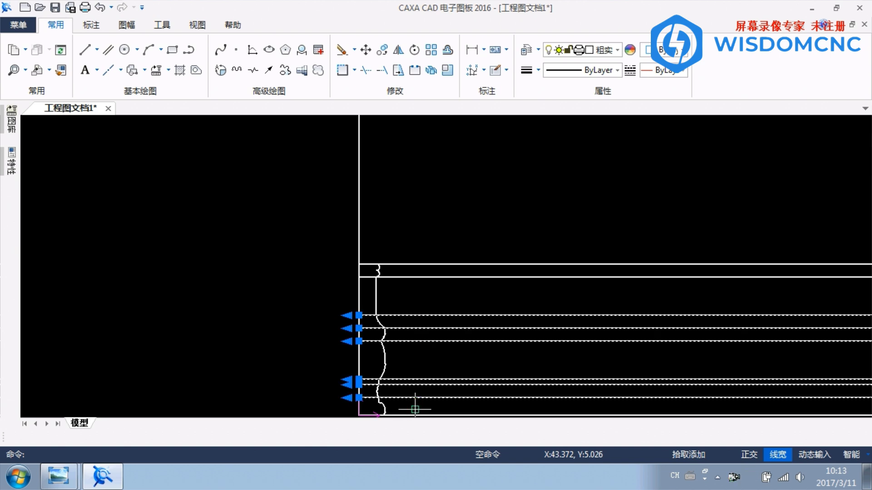
pyautogui.press('Delete')
pyautogui.moveTo(420, 350); pyautogui.dragTo(412, 248, button='middle')
pyautogui.click(413, 237)
pyautogui.press('Delete')
pyautogui.scroll(2, 413, 270)
pyautogui.scroll(1, 407, 266)
pyautogui.scroll(-1, 369, 255)
pyautogui.moveTo(384, 278); pyautogui.dragTo(414, 208, button='middle')
pyautogui.scroll(-1, 414, 208)
pyautogui.scroll(1, 424, 277)
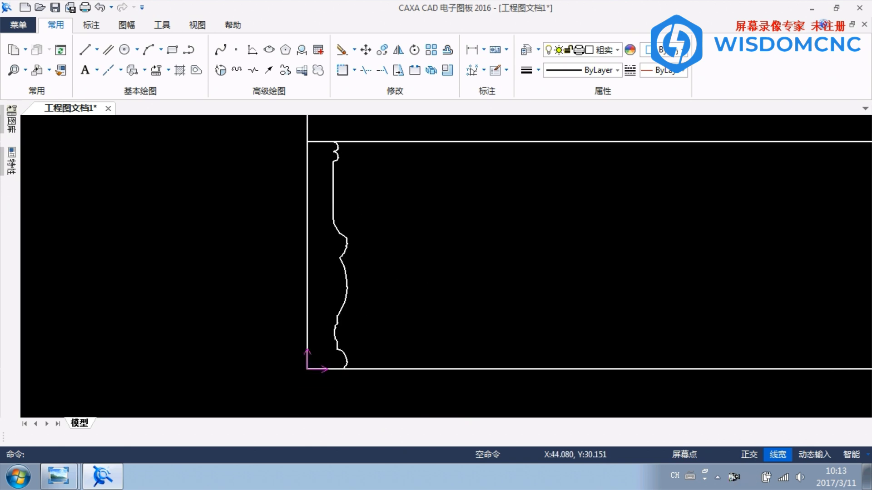
# - Examine the baluster photo and the measured sketch for the tapered section's length above the beads, and return to the CAD drawing
pyautogui.moveTo(57, 476)
pyautogui.click(82, 428)
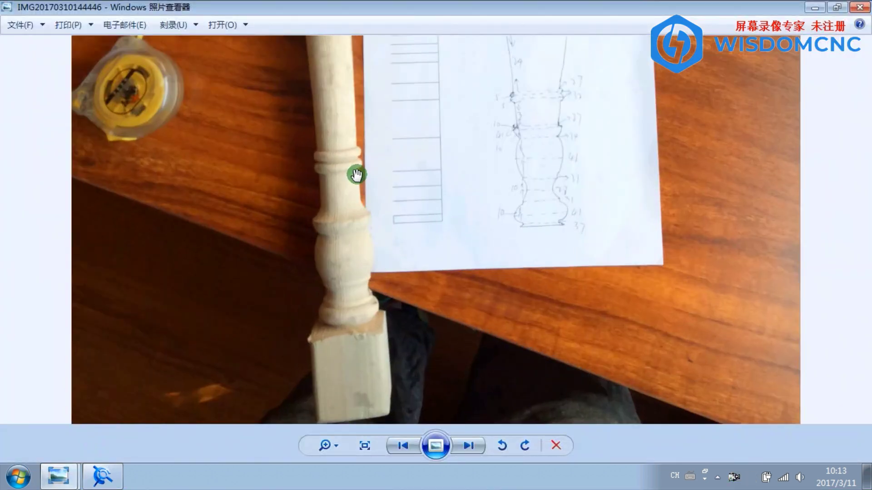
pyautogui.scroll(-1, 365, 221)
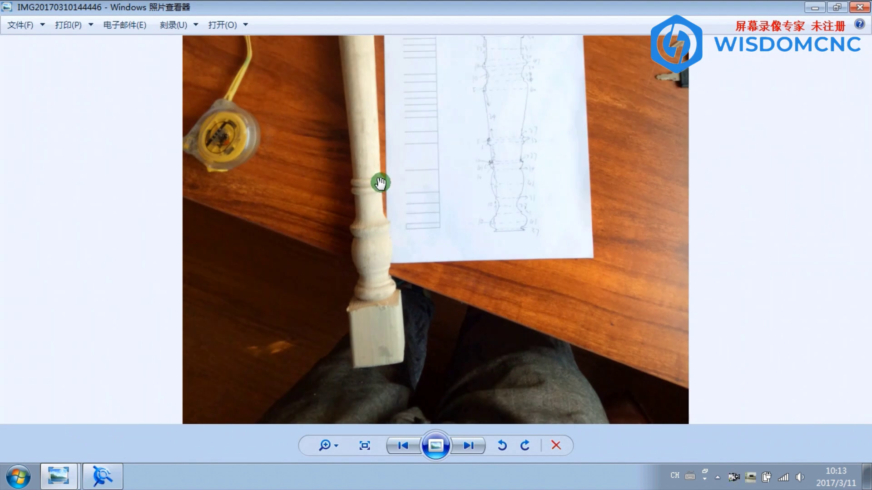
pyautogui.moveTo(414, 200); pyautogui.dragTo(377, 293)
pyautogui.click(102, 477)
pyautogui.moveTo(381, 205); pyautogui.dragTo(300, 327, button='middle')
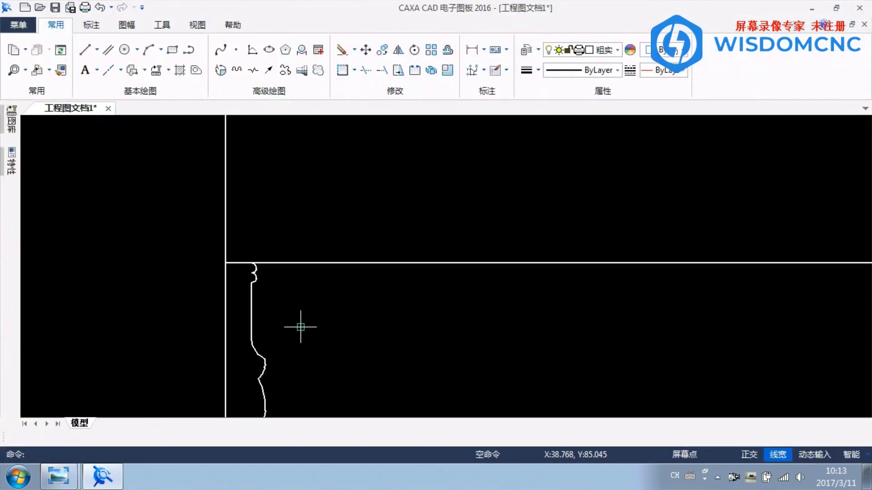
pyautogui.click(68, 477)
pyautogui.click(98, 429)
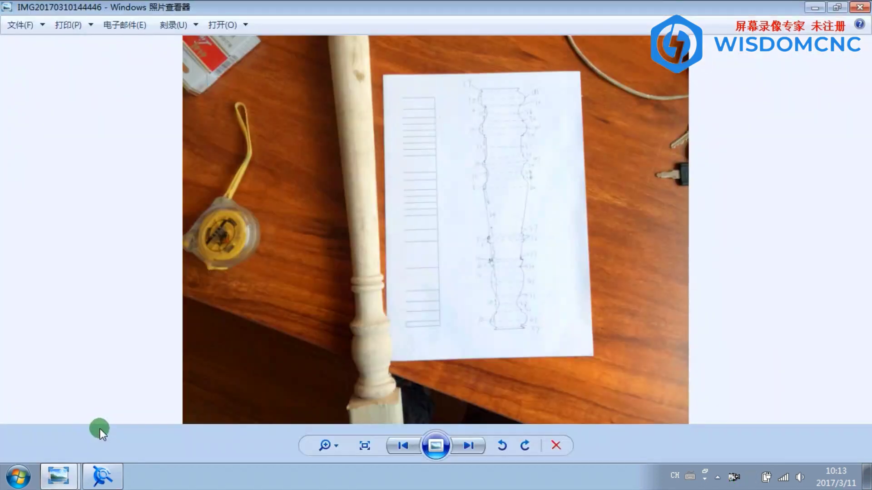
pyautogui.click(58, 476)
pyautogui.click(91, 447)
pyautogui.scroll(-5, 447, 290)
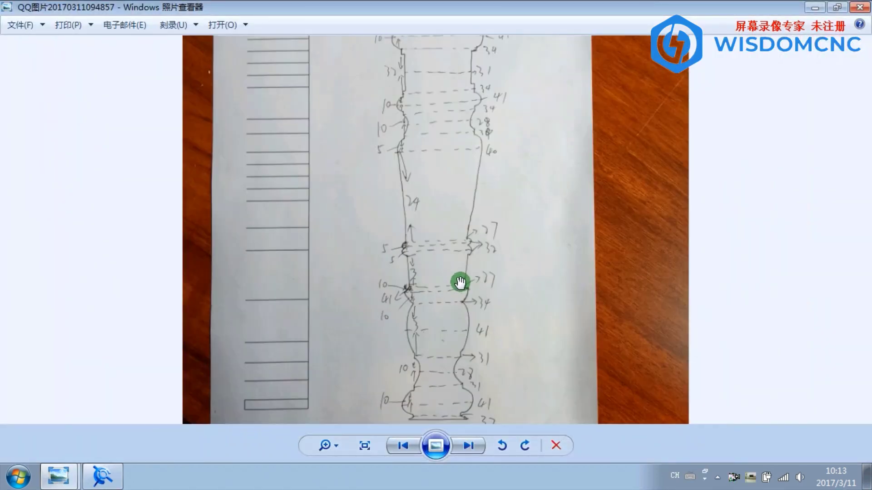
pyautogui.scroll(1, 477, 161)
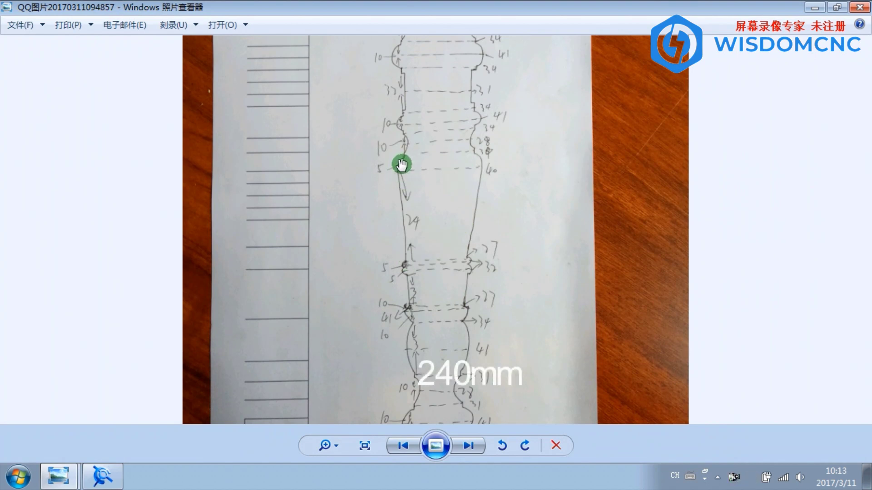
pyautogui.scroll(3, 433, 217)
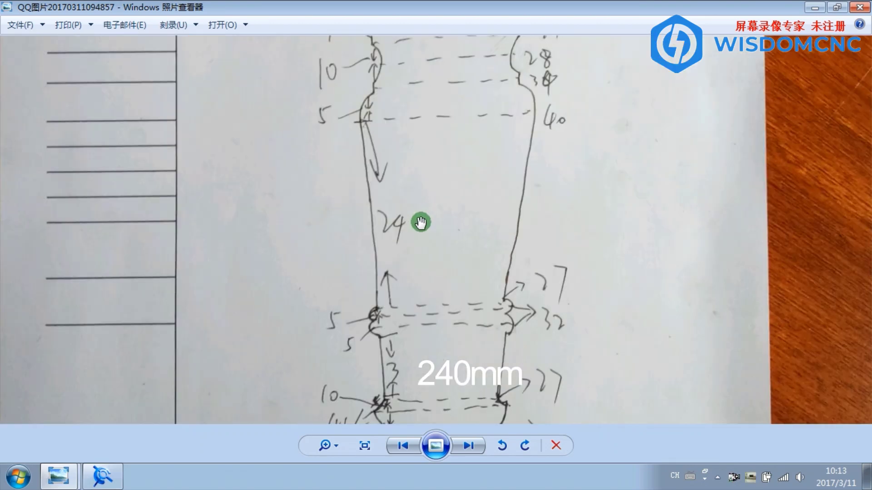
pyautogui.scroll(-3, 420, 222)
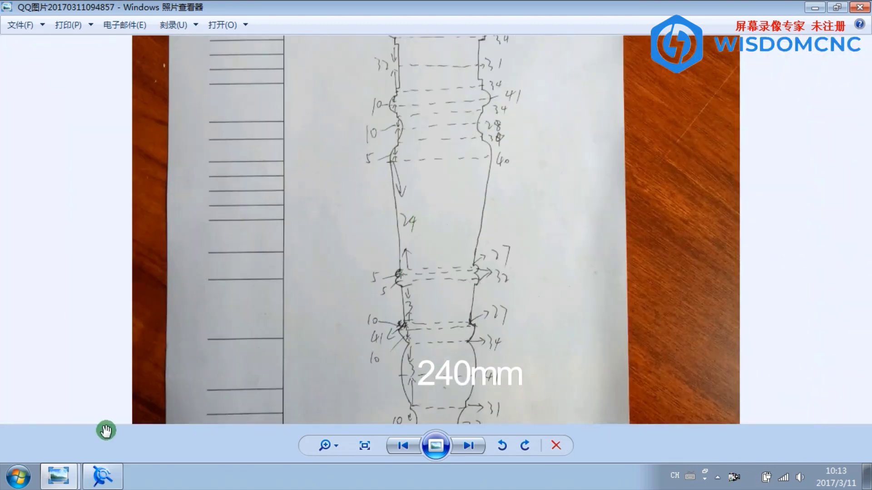
pyautogui.click(106, 480)
pyautogui.scroll(-2, 330, 225)
pyautogui.moveTo(331, 224); pyautogui.dragTo(269, 299, button='middle')
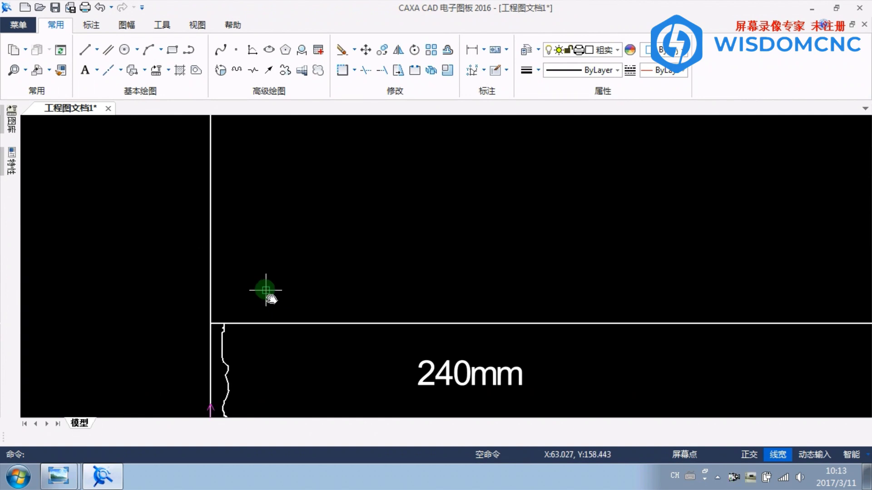
# - Try offsetting the upper bead's top line 24 mm upward, and delete the copy
pyautogui.click(108, 49)
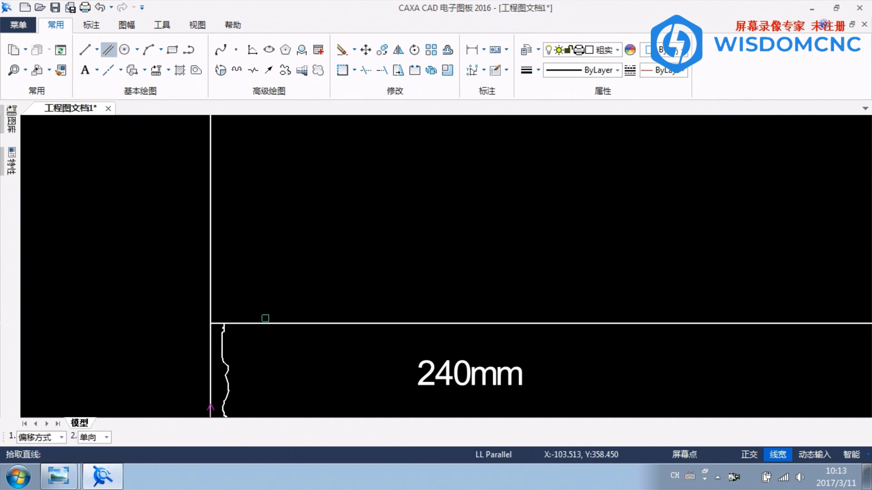
pyautogui.click(265, 321)
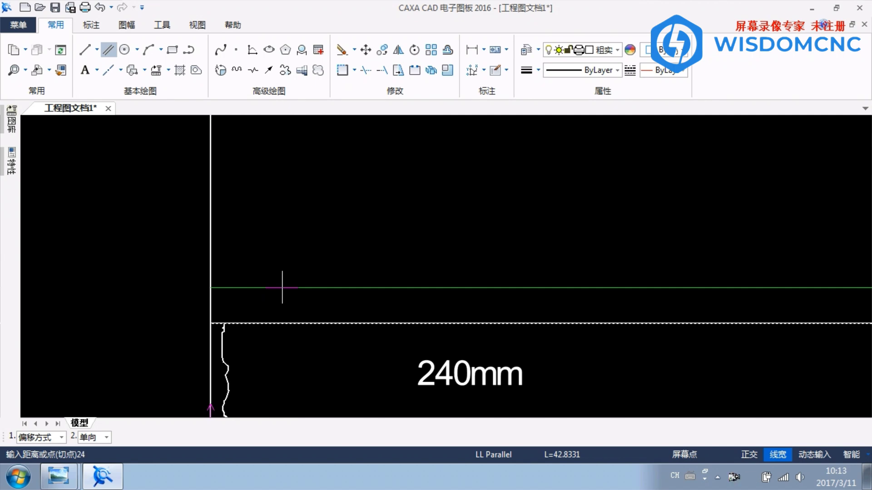
pyautogui.write('24')
pyautogui.press('Return')
pyautogui.rightClick(247, 303)
pyautogui.click(247, 303)
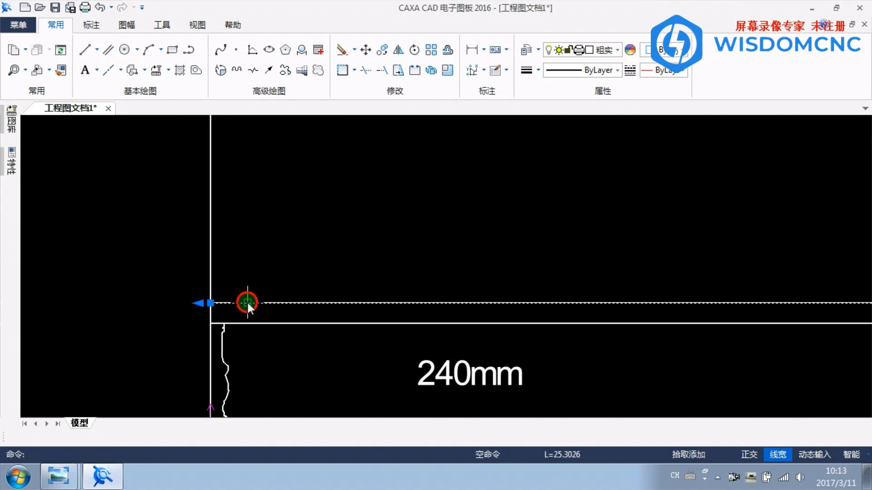
pyautogui.press('Delete')
# - Offset the upper bead's top line 240 mm upward to mark the tapered section's length
pyautogui.click(108, 49)
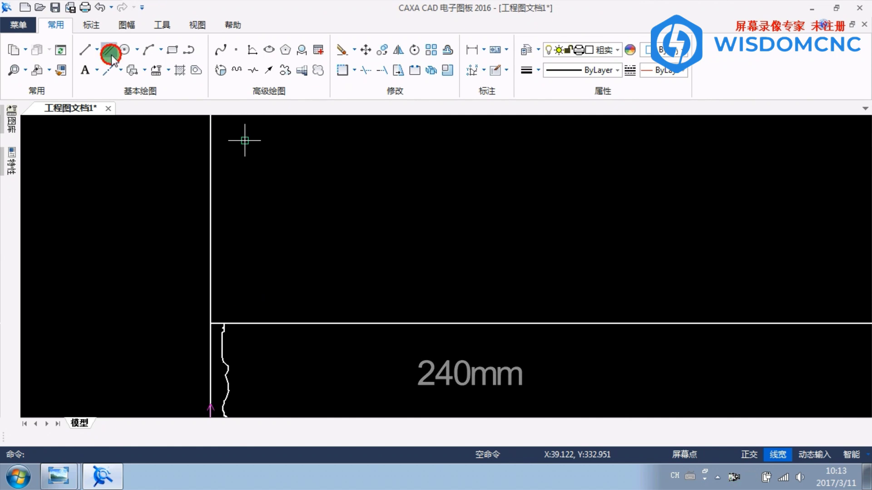
pyautogui.click(292, 324)
pyautogui.write('245')
pyautogui.press('Return')
pyautogui.rightClick(300, 288)
pyautogui.scroll(-1, 301, 287)
pyautogui.moveTo(305, 281); pyautogui.dragTo(302, 299, button='middle')
pyautogui.scroll(4, 254, 339)
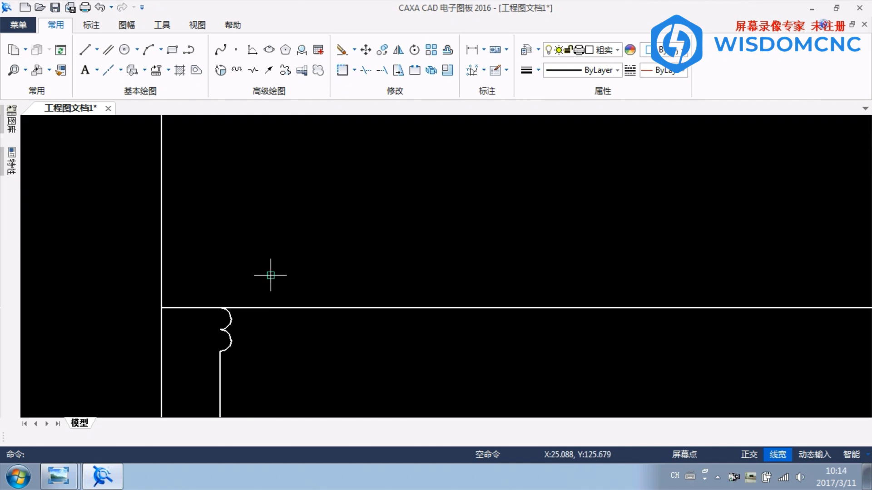
# - Check the sketch for the diameter at the tapered section's wide upper end and examine that end in the baluster photo
pyautogui.moveTo(73, 468)
pyautogui.click(87, 443)
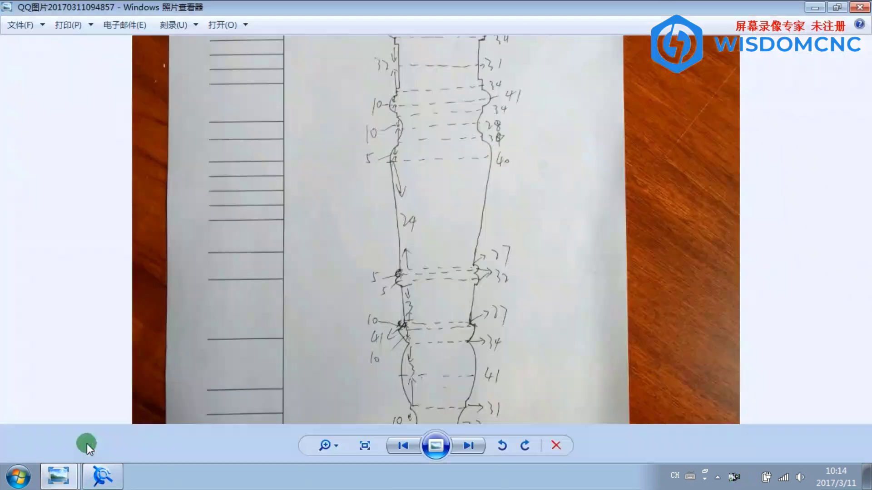
pyautogui.scroll(2, 390, 159)
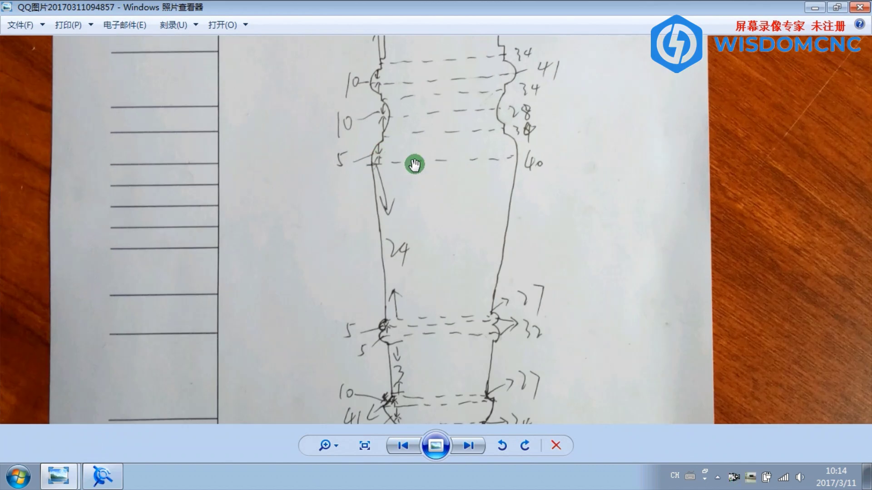
pyautogui.scroll(-2, 524, 168)
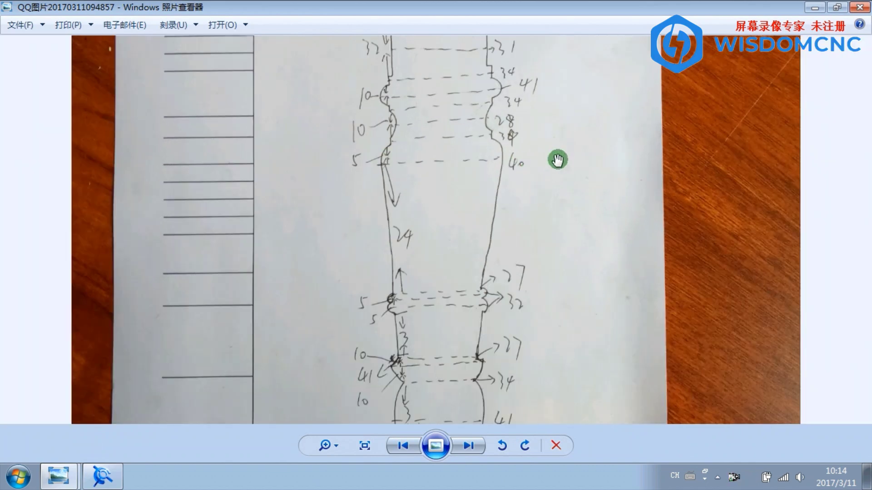
pyautogui.click(815, 8)
pyautogui.click(60, 476)
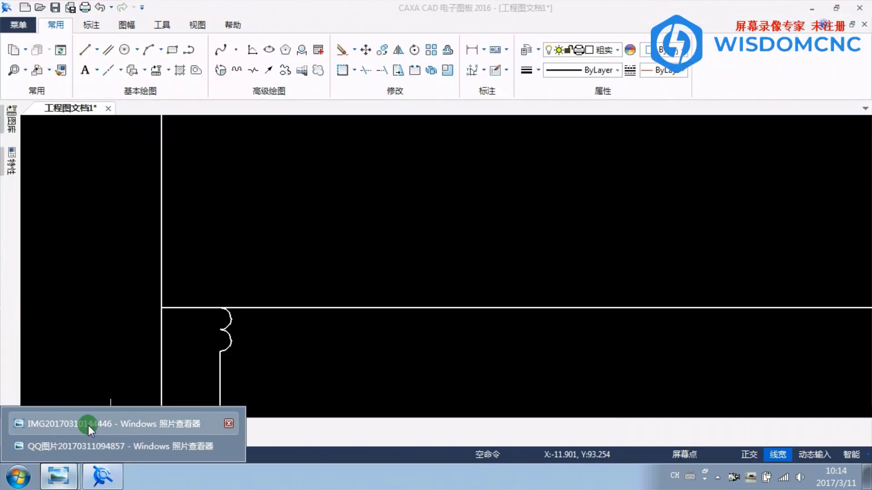
pyautogui.click(88, 424)
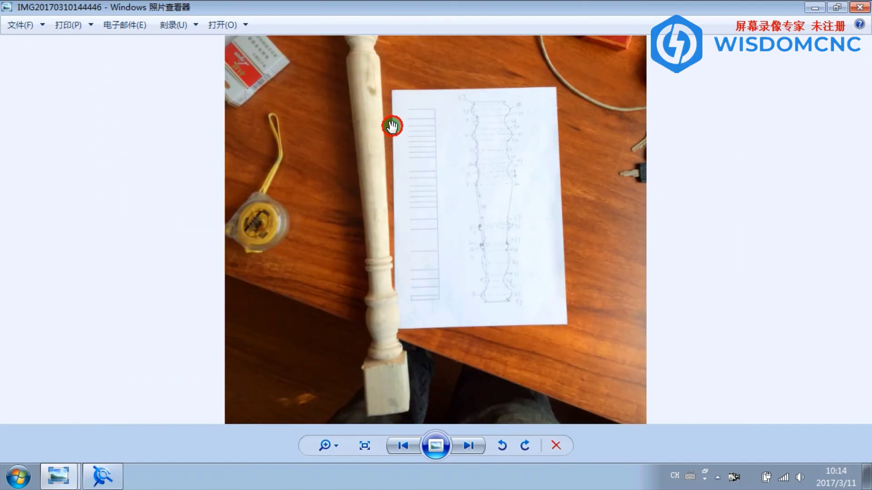
pyautogui.scroll(3, 377, 130)
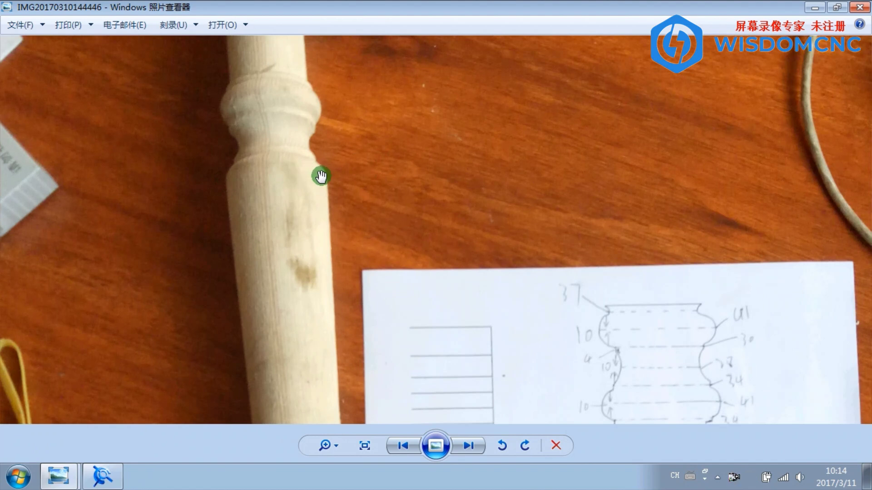
pyautogui.scroll(-3, 288, 219)
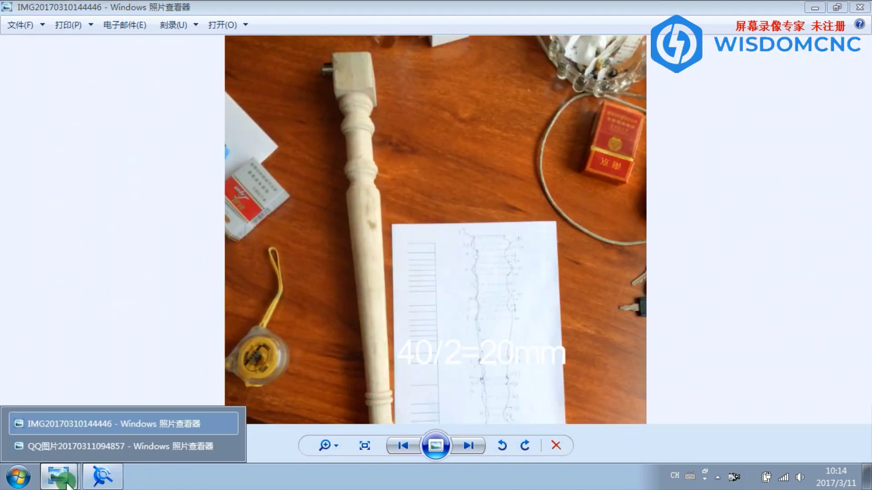
# - Switch back to the CAD drawing and offset the vertical axis line 20 mm outward for the taper's upper radius
pyautogui.click(102, 475)
pyautogui.scroll(-3, 323, 286)
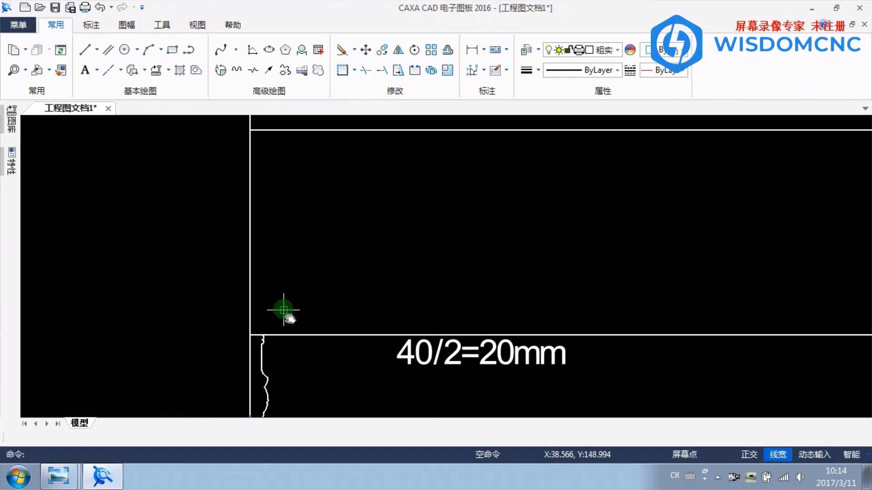
pyautogui.click(108, 49)
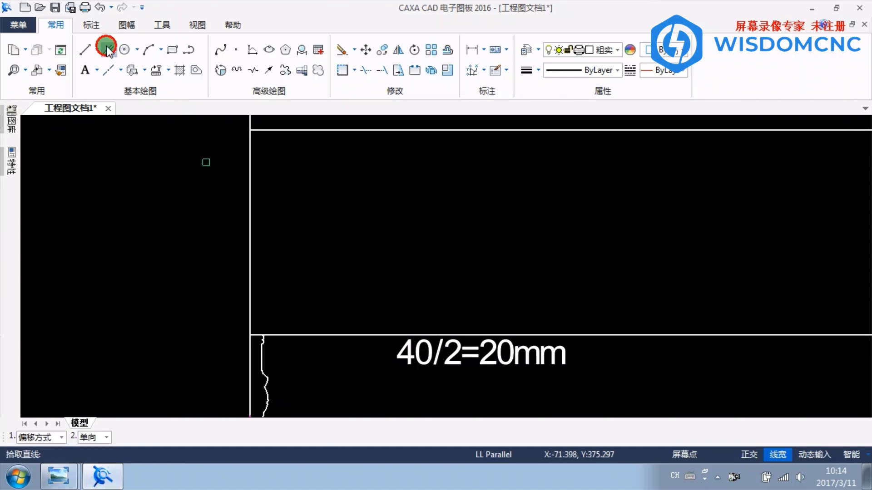
pyautogui.click(253, 200)
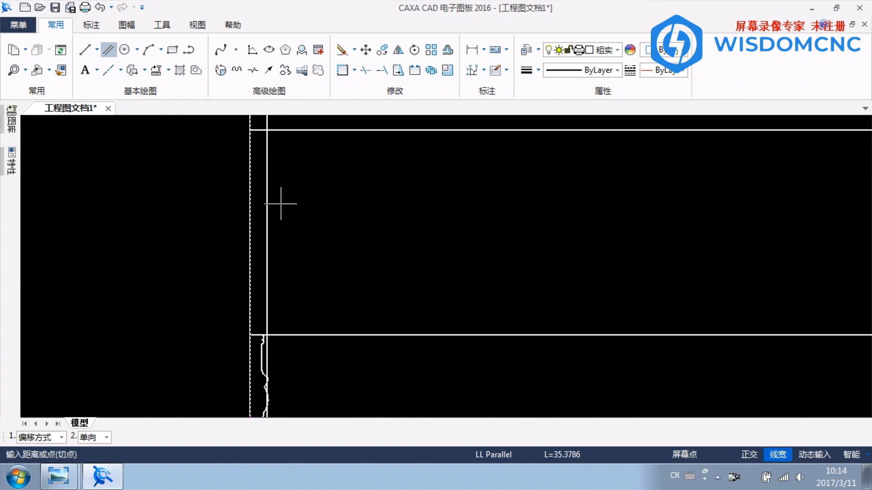
pyautogui.rightClick(281, 203)
# - Compare the tapered shaft in the baluster photo with the drawing around the upper bead
pyautogui.click(58, 477)
pyautogui.click(73, 430)
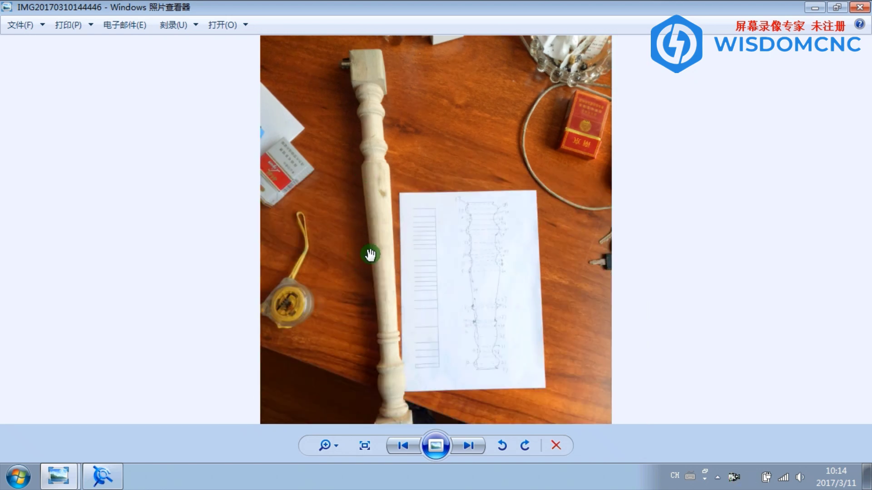
pyautogui.click(121, 484)
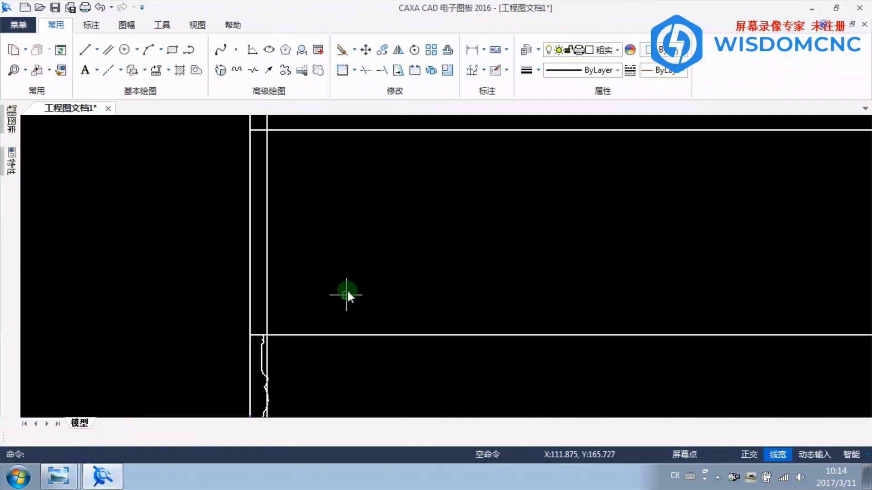
pyautogui.scroll(4, 278, 336)
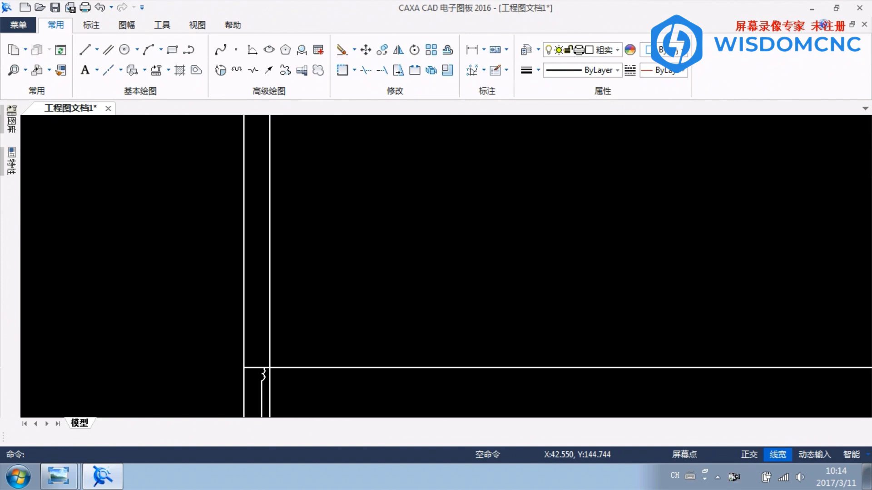
# - Draw a slanted taper line from the small bead's upper end at 13.5, 118 to the intersection of the upper construction lines
pyautogui.click(87, 49)
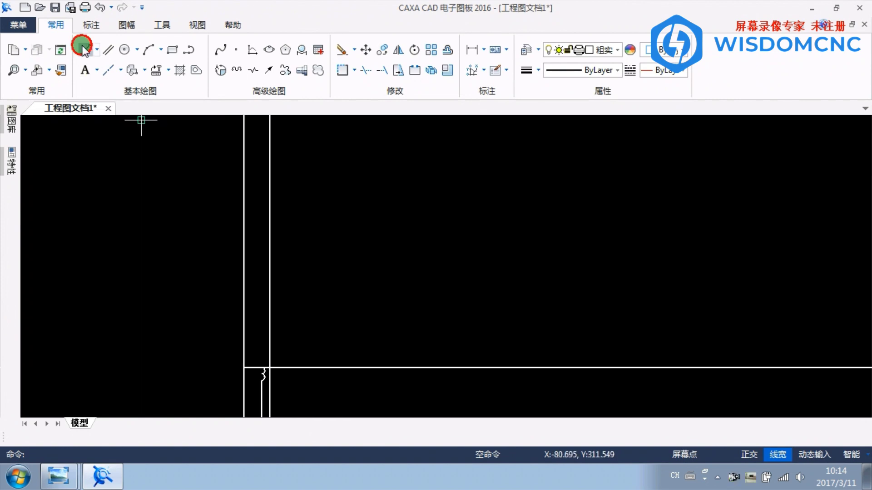
pyautogui.moveTo(309, 248); pyautogui.dragTo(339, 290, button='middle')
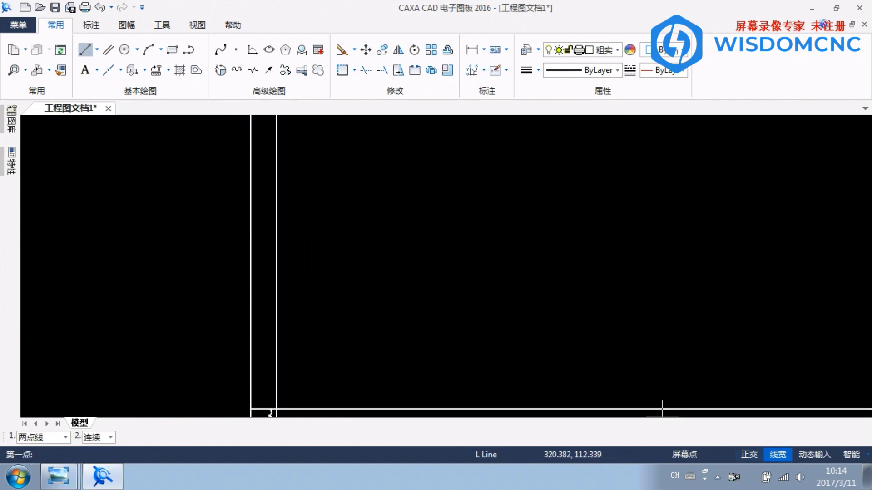
pyautogui.scroll(-2, 328, 366)
pyautogui.scroll(7, 317, 384)
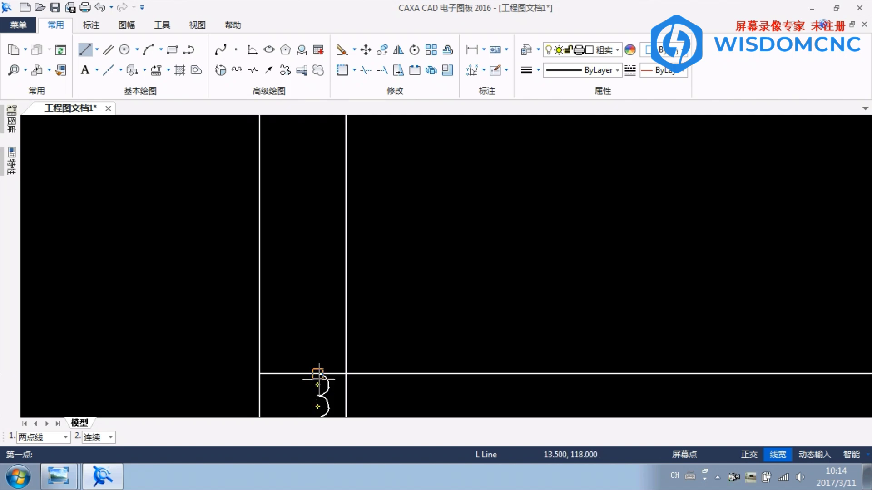
pyautogui.click(319, 363)
pyautogui.moveTo(339, 222)
pyautogui.mouseDown(button='middle')
pyautogui.moveTo(322, 289)
pyautogui.moveTo(325, 322)
pyautogui.mouseUp(button='middle')
pyautogui.scroll(-4, 336, 272)
pyautogui.scroll(-2, 313, 247)
pyautogui.scroll(-1, 314, 248)
pyautogui.scroll(3, 327, 262)
pyautogui.click(334, 247)
pyautogui.rightClick(362, 308)
# - Delete the vertical construction line beside the new taper line
pyautogui.scroll(3, 375, 335)
pyautogui.scroll(-5, 366, 360)
pyautogui.moveTo(352, 315); pyautogui.dragTo(352, 298, button='middle')
pyautogui.click(347, 317)
pyautogui.press('Delete')
# - Delete the horizontal construction line through the taper line's lower end, above the small bead
pyautogui.scroll(-2, 351, 321)
pyautogui.scroll(6, 342, 334)
pyautogui.scroll(-1, 427, 312)
pyautogui.scroll(-7, 427, 312)
pyautogui.moveTo(455, 330); pyautogui.dragTo(436, 281, button='middle')
pyautogui.click(434, 291)
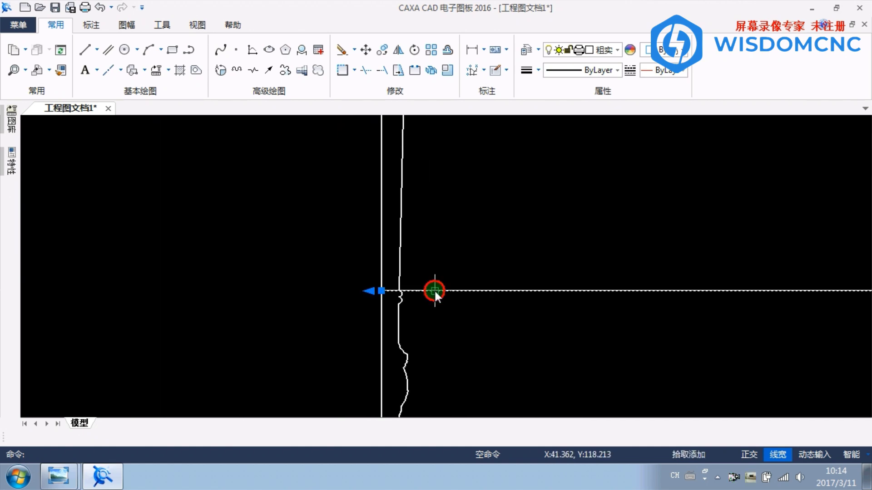
pyautogui.press('Delete')
# - Switch to the reference images and examine the dimensioned sketch and the spindle photo around the shoulder above the long taper
pyautogui.scroll(-3, 427, 317)
pyautogui.moveTo(433, 325); pyautogui.dragTo(445, 278, button='middle')
pyautogui.scroll(4, 432, 272)
pyautogui.scroll(2, 409, 252)
pyautogui.moveTo(404, 241); pyautogui.dragTo(383, 325, button='middle')
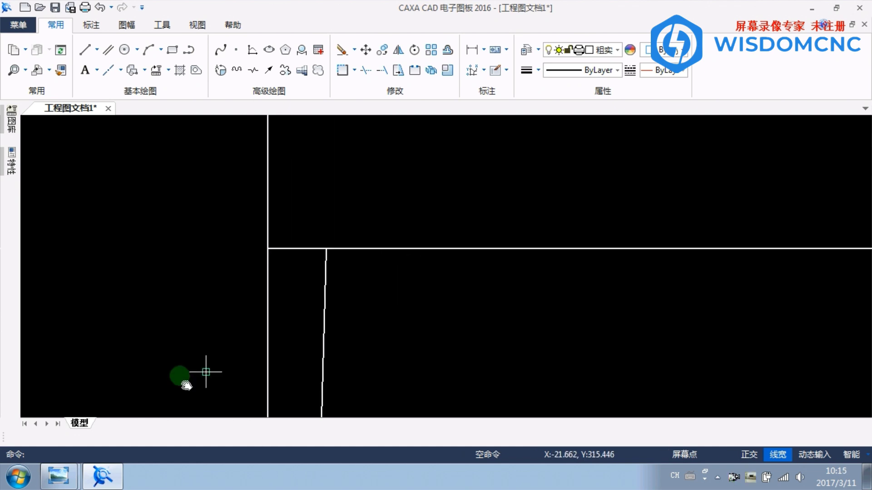
pyautogui.click(91, 404)
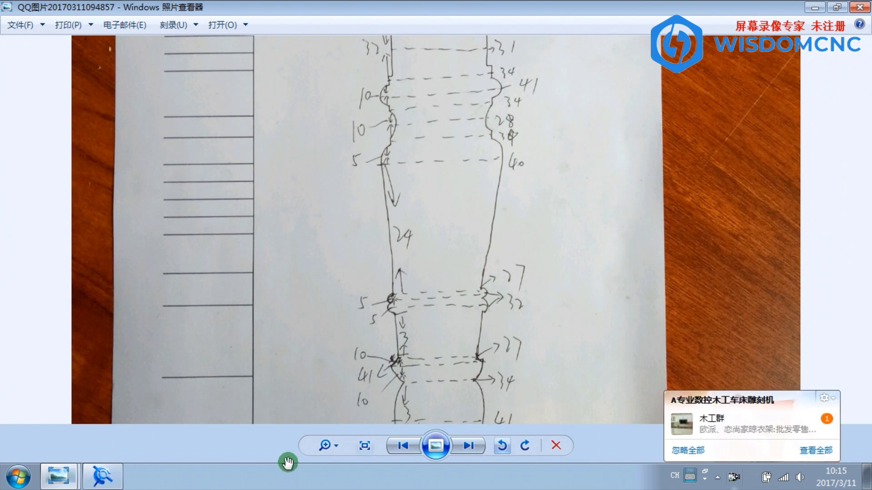
pyautogui.moveTo(58, 476)
pyautogui.click(83, 426)
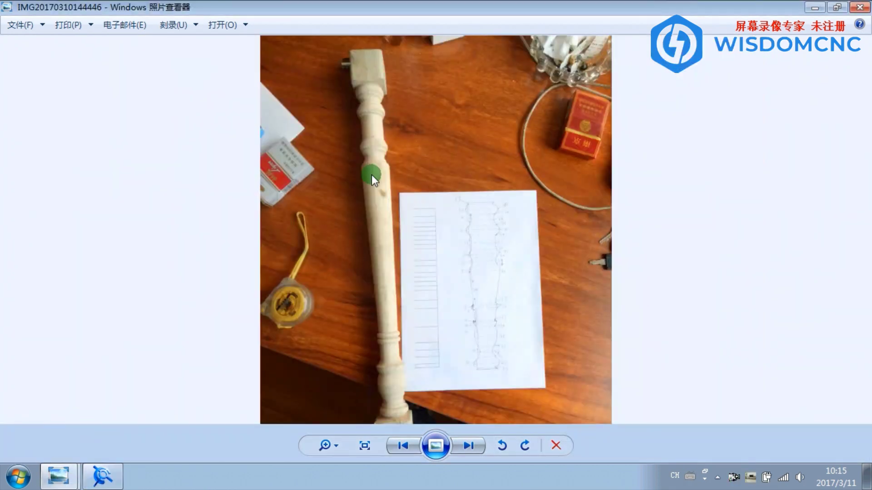
pyautogui.scroll(3, 359, 168)
pyautogui.scroll(2, 268, 214)
pyautogui.scroll(1, 261, 213)
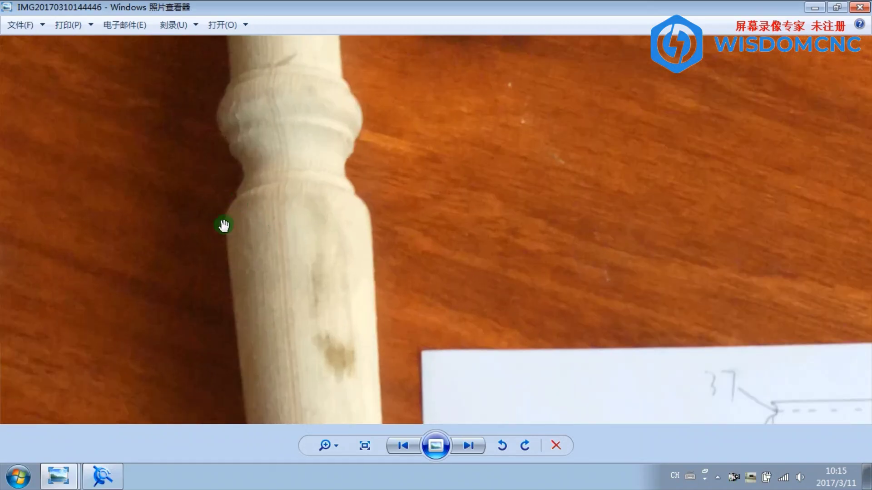
# - Back in CAXA, offset the horizontal line at the taper's upper end 5 mm upward
pyautogui.hotkey('alt', 'Tab')
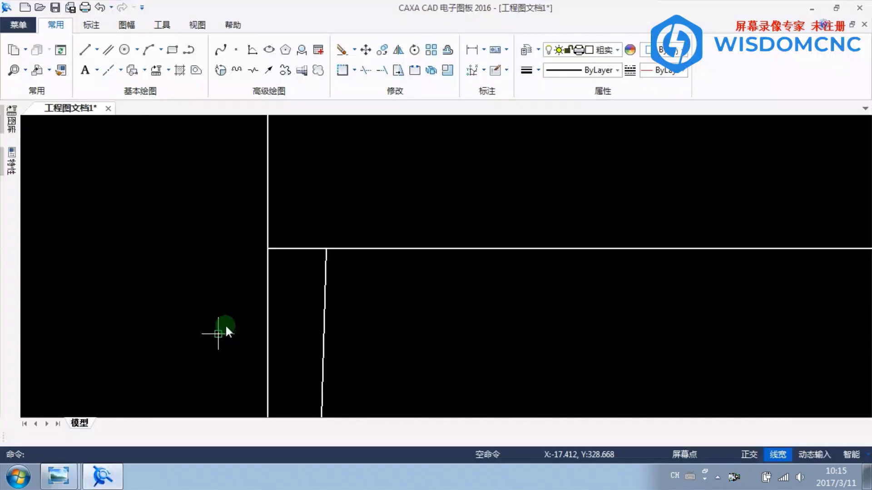
pyautogui.click(108, 52)
pyautogui.click(400, 248)
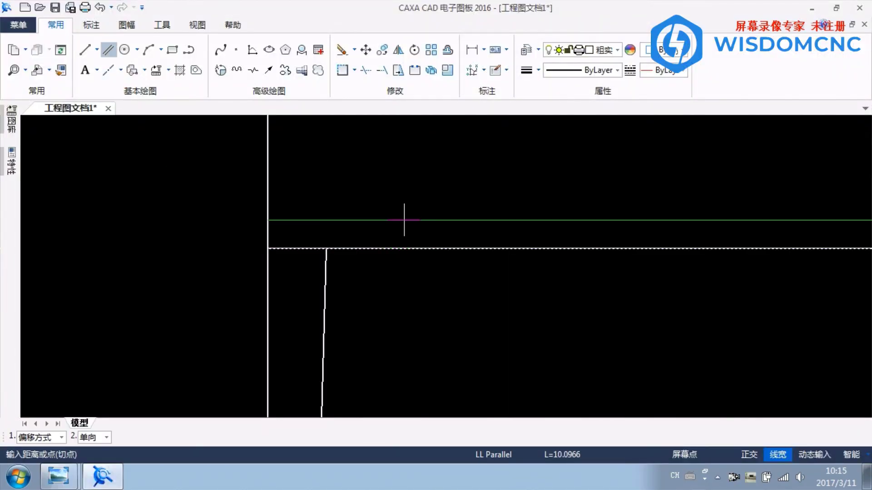
pyautogui.write('5')
pyautogui.press('Return')
pyautogui.press('Escape')
# - Check the dimensioned sketch, then offset the vertical axis toward the profile by half the marked 34 diameter
pyautogui.scroll(3, 344, 268)
pyautogui.click(66, 474)
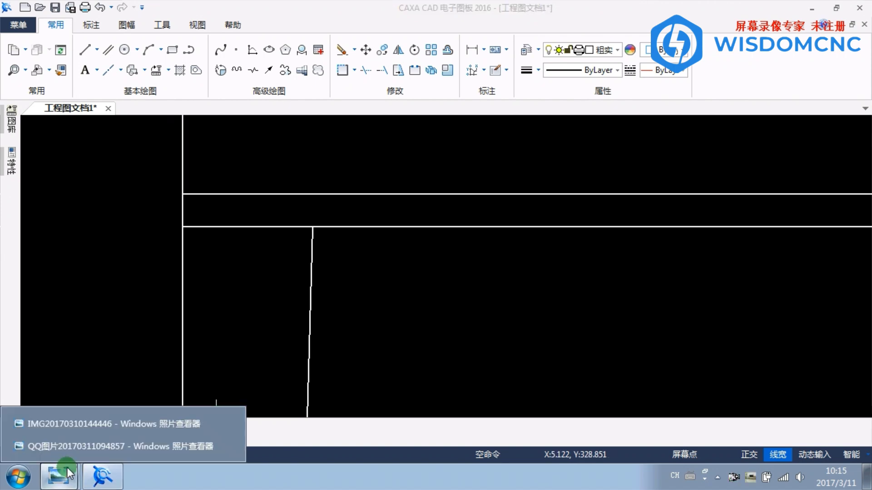
pyautogui.click(78, 450)
pyautogui.scroll(3, 420, 155)
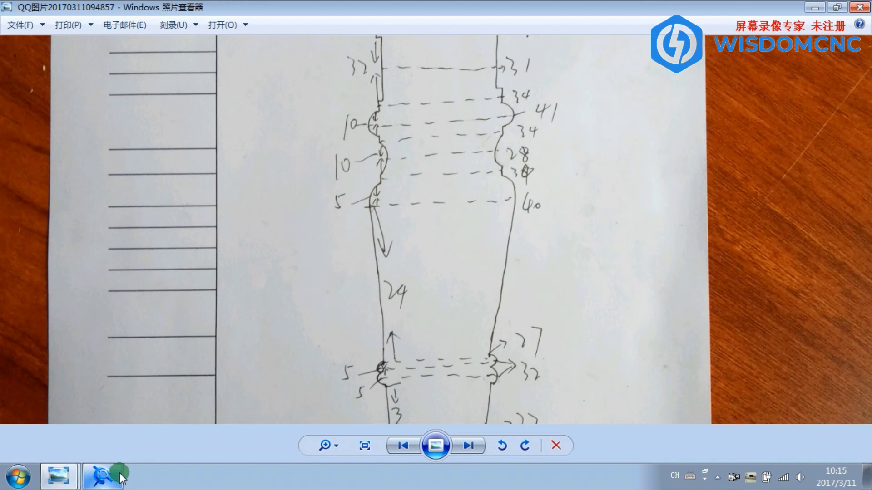
pyautogui.click(102, 476)
pyautogui.click(114, 51)
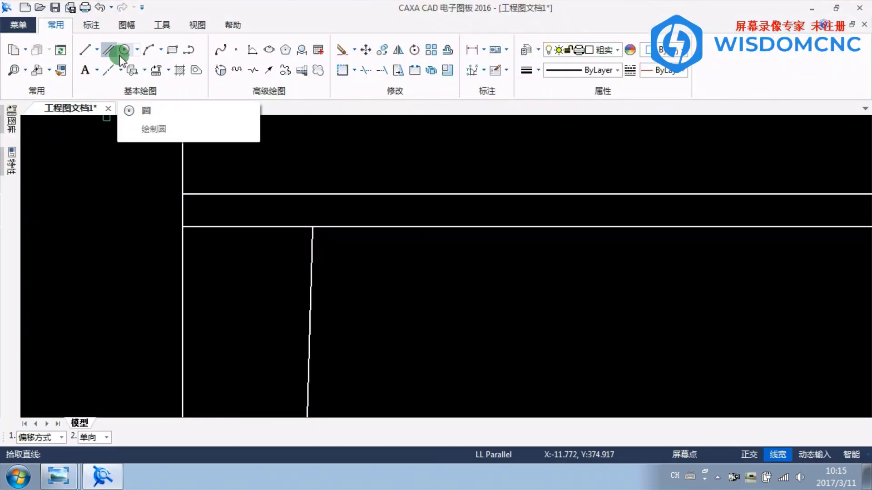
pyautogui.click(181, 170)
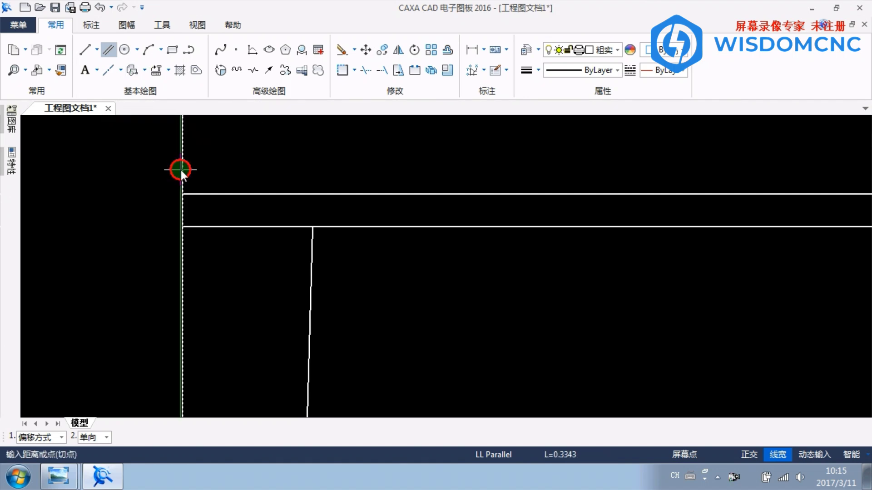
pyautogui.press('Return')
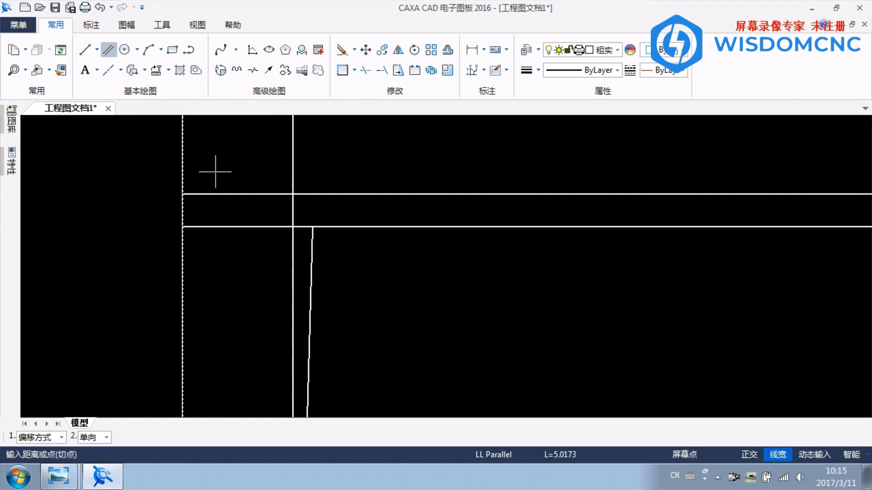
pyautogui.rightClick(241, 172)
# - Check the shoulder in the spindle photo, then draw a three-point arc from the taper's upper end through the offset lines' intersection
pyautogui.scroll(2, 232, 180)
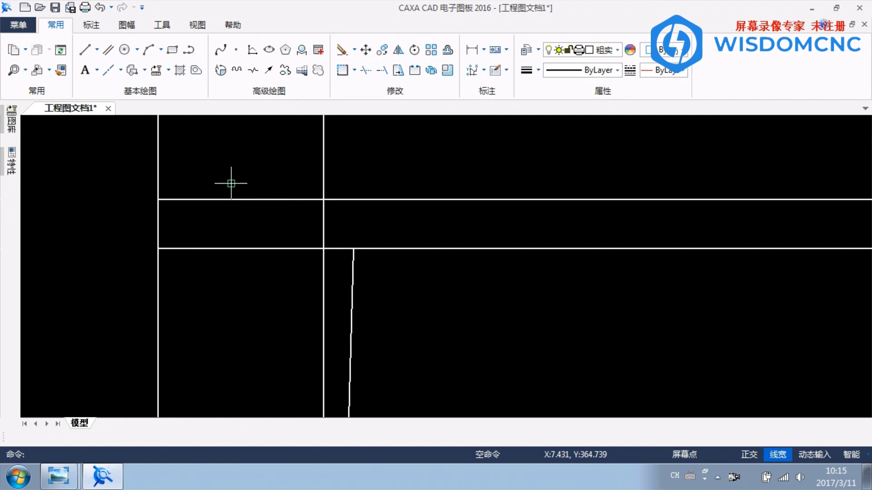
pyautogui.moveTo(327, 182); pyautogui.dragTo(265, 212, button='middle')
pyautogui.click(56, 482)
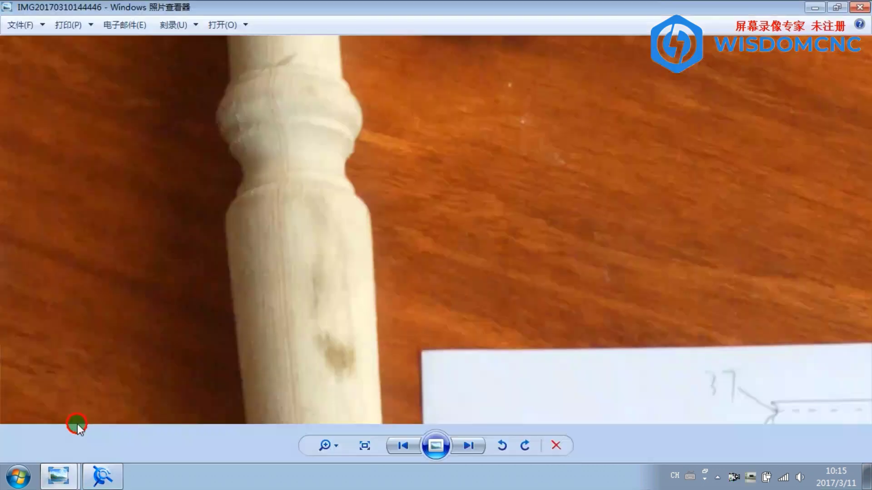
pyautogui.moveTo(226, 232); pyautogui.dragTo(230, 226)
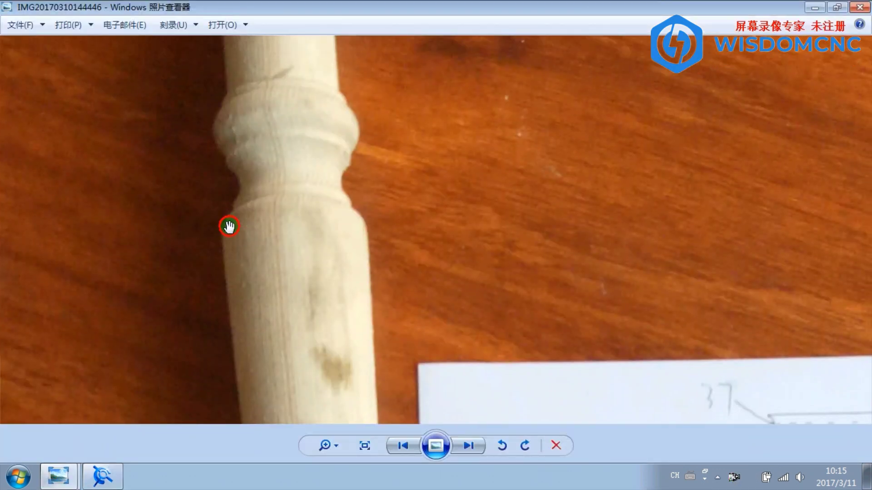
pyautogui.click(105, 477)
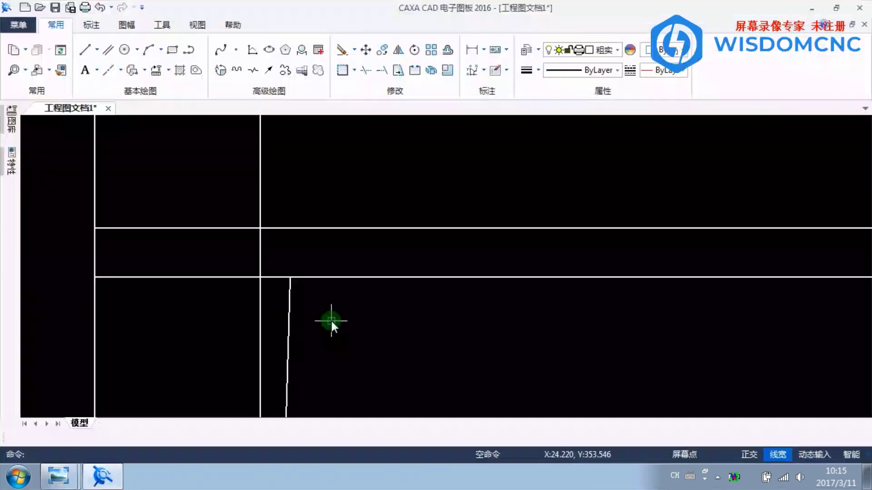
pyautogui.click(160, 50)
pyautogui.click(164, 70)
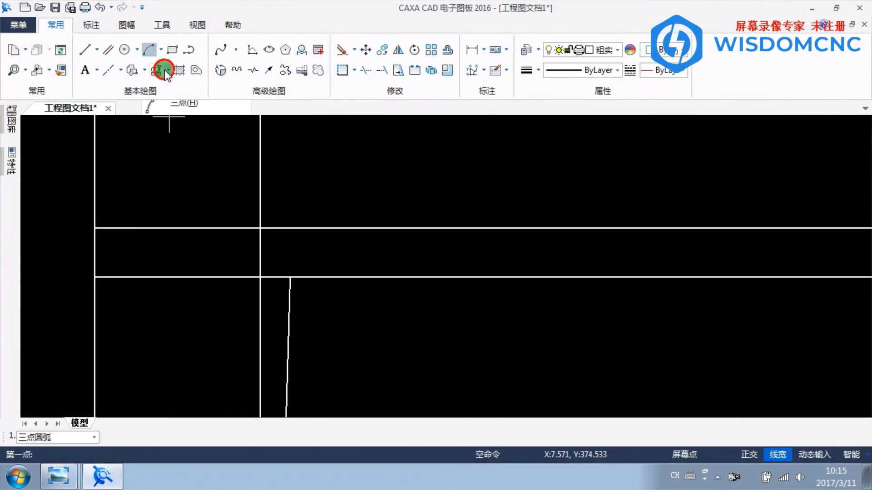
pyautogui.click(289, 277)
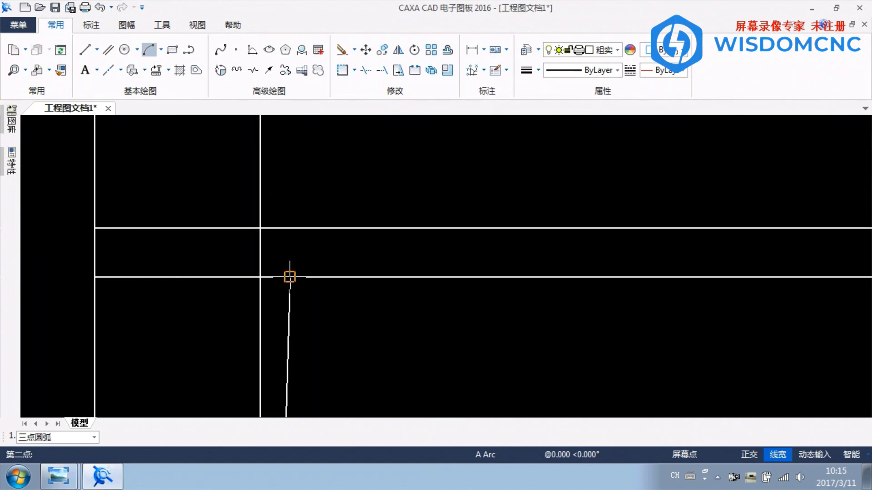
pyautogui.click(260, 228)
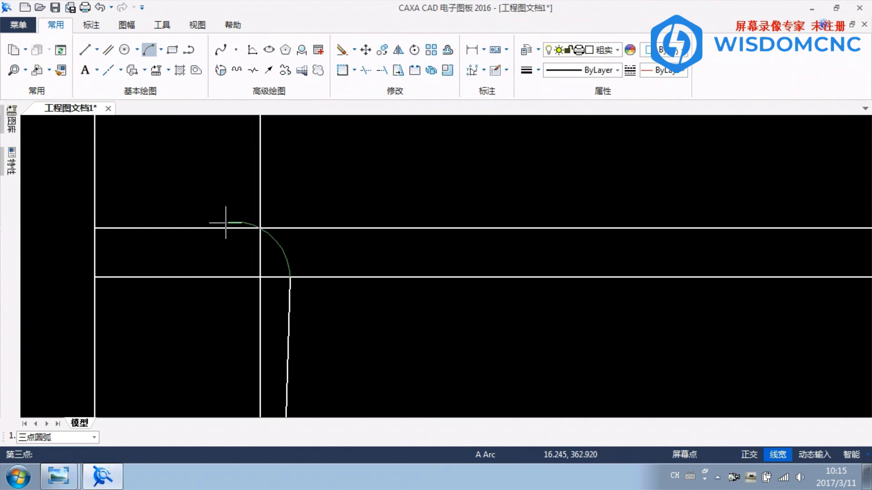
pyautogui.click(226, 222)
# - Trim off the arc's excess end beyond the intersection of the two offset lines
pyautogui.click(365, 70)
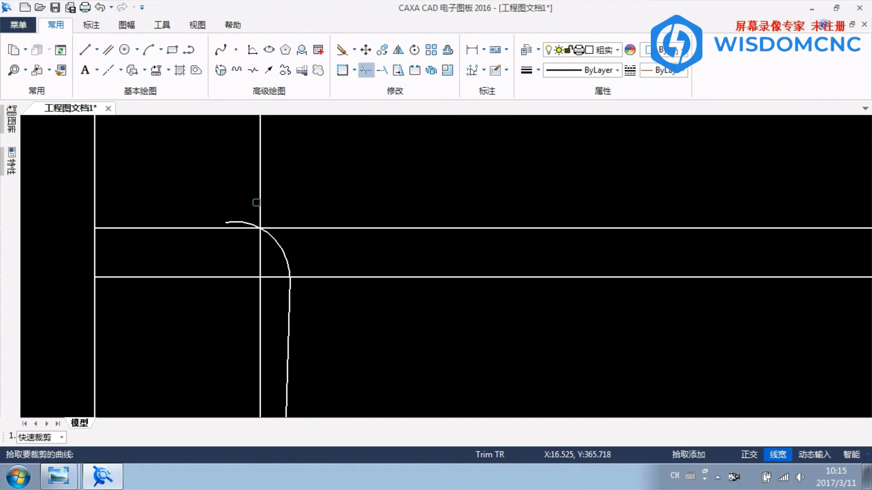
pyautogui.click(243, 222)
pyautogui.rightClick(318, 208)
# - Delete the horizontal construction line where the shoulder arc meets the taper
pyautogui.scroll(-4, 321, 204)
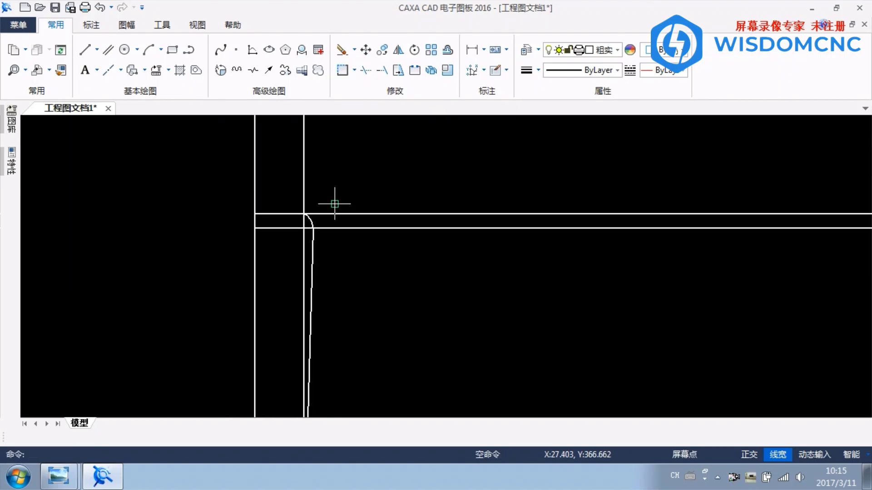
pyautogui.scroll(10, 277, 272)
pyautogui.scroll(-5, 291, 266)
pyautogui.click(301, 294)
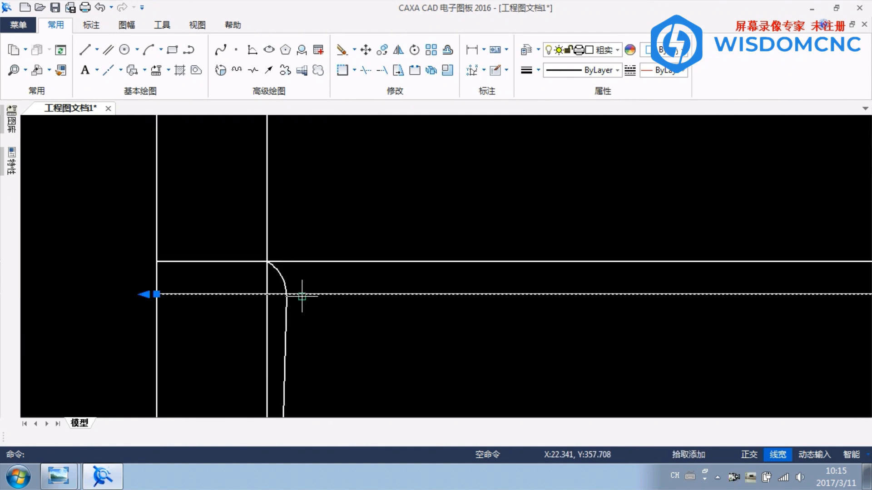
pyautogui.press('Delete')
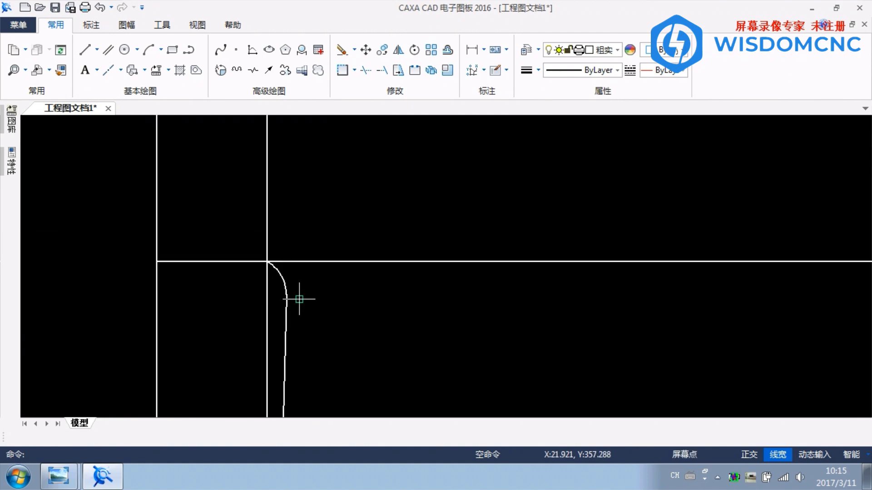
# - Trim away the portion of the vertical offset line below the shoulder arc's upper end
pyautogui.click(367, 69)
pyautogui.click(267, 350)
pyautogui.rightClick(361, 324)
# - Examine the spindle photo and the dimensioned sketch for the groove above the shoulder, then return to the CAXA drawing
pyautogui.scroll(-3, 361, 323)
pyautogui.moveTo(362, 323)
pyautogui.mouseDown(button='middle')
pyautogui.moveTo(359, 184)
pyautogui.moveTo(328, 269)
pyautogui.mouseUp(button='middle')
pyautogui.scroll(4, 313, 260)
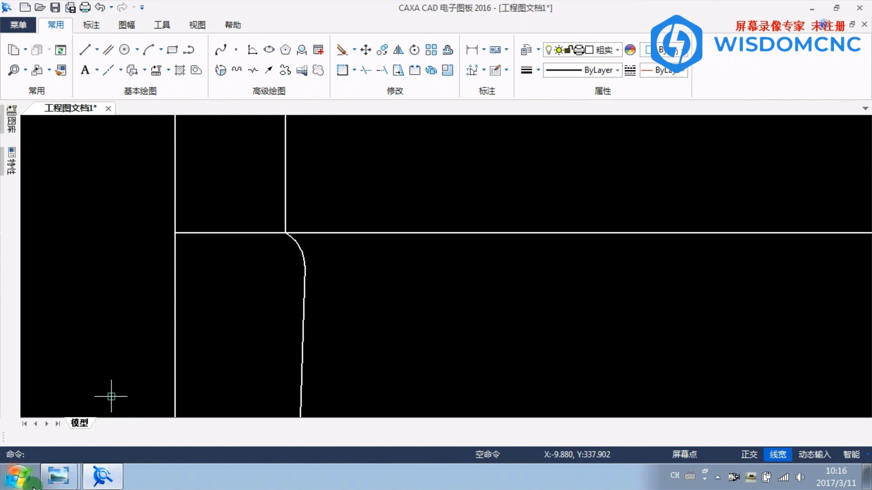
pyautogui.click(58, 476)
pyautogui.click(89, 420)
pyautogui.scroll(-2, 276, 261)
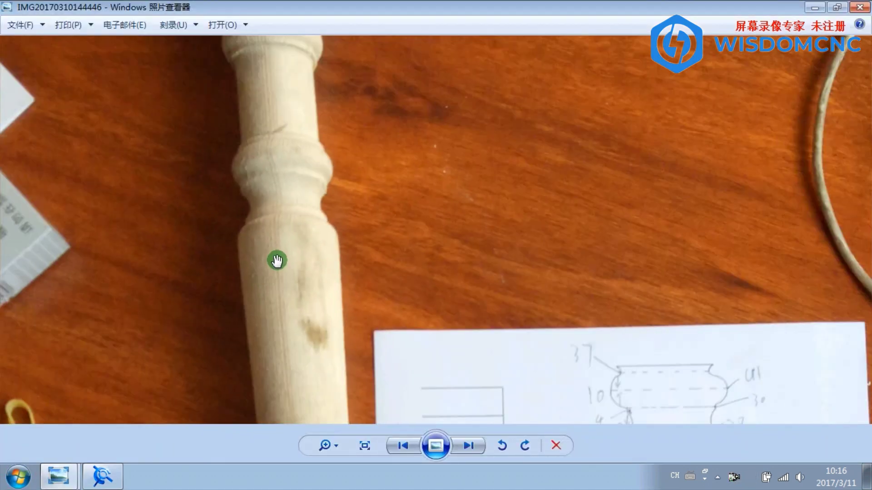
pyautogui.click(58, 476)
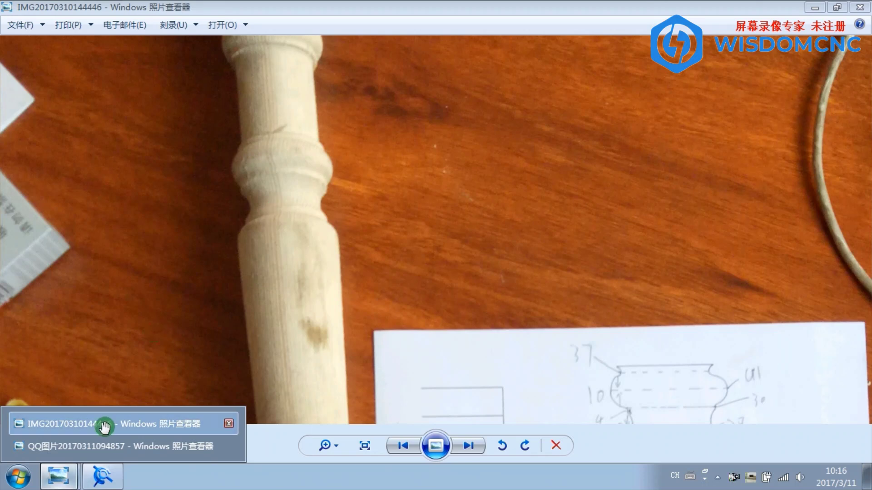
pyautogui.click(121, 479)
pyautogui.click(58, 476)
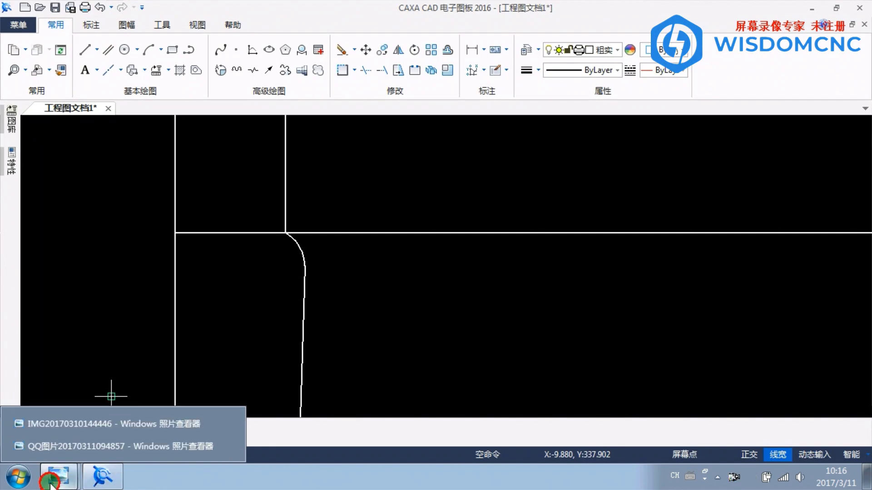
pyautogui.click(21, 389)
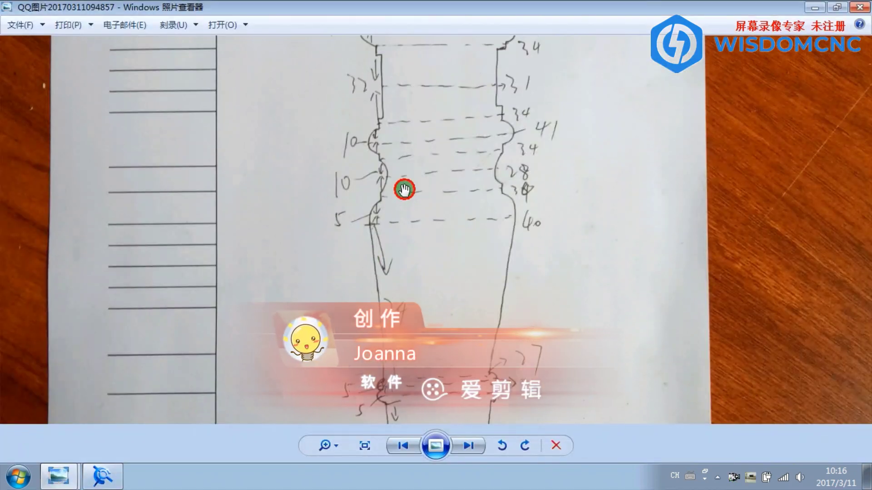
pyautogui.click(99, 478)
pyautogui.scroll(-2, 245, 288)
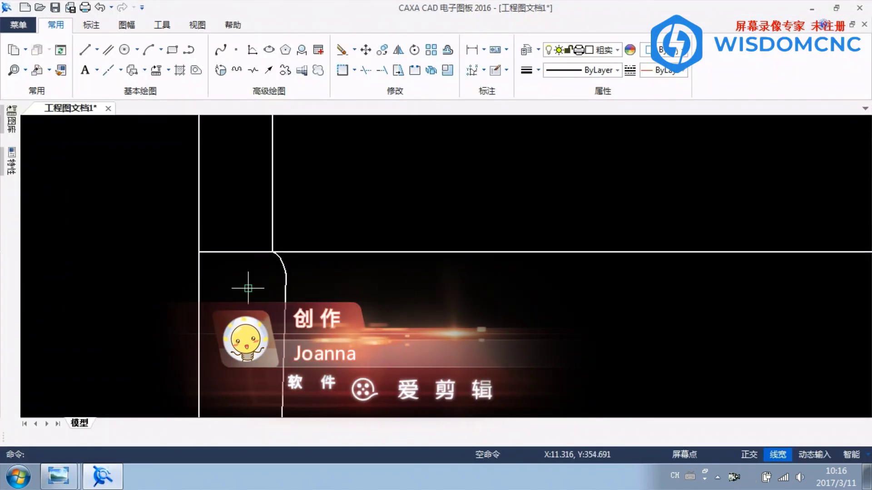
# - Offset the horizontal line at the shoulder arc's upper end upward to mark the next profile section
pyautogui.click(105, 50)
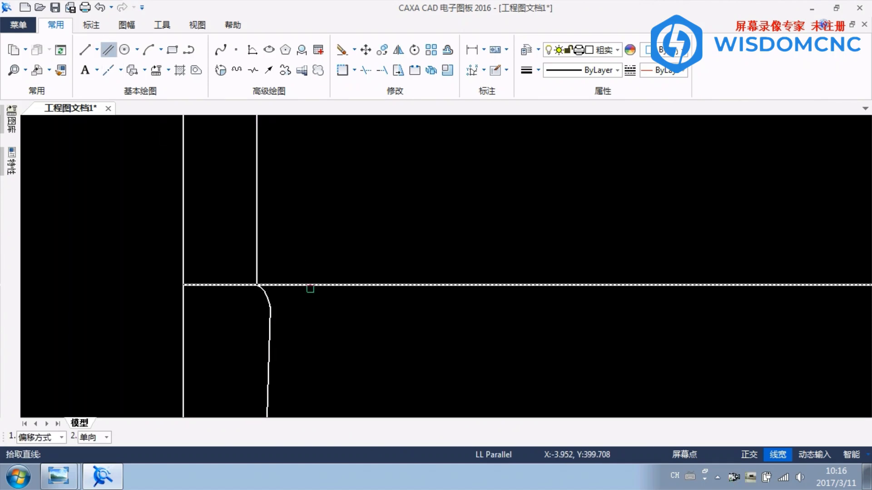
pyautogui.click(311, 286)
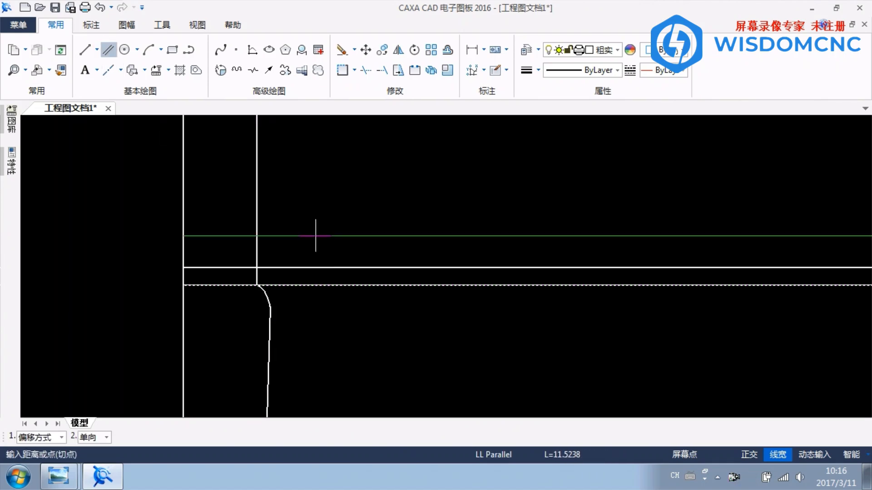
pyautogui.rightClick(314, 237)
pyautogui.moveTo(298, 227); pyautogui.dragTo(290, 259, button='middle')
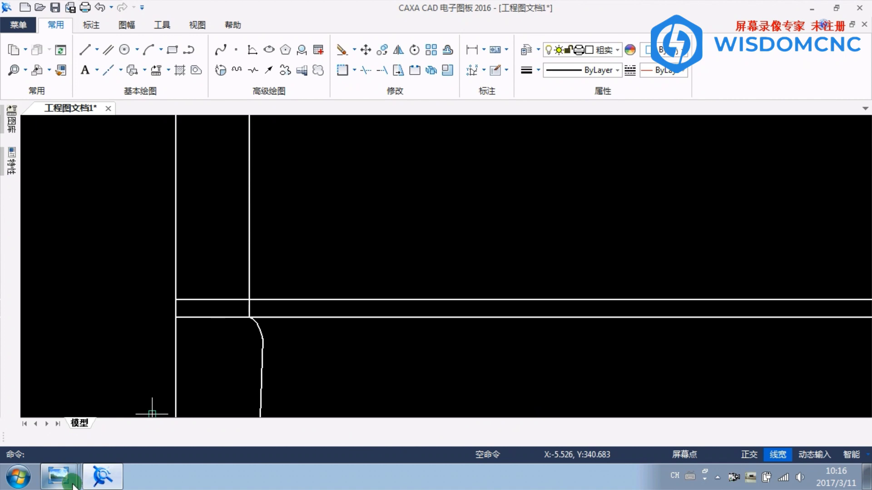
# - Check the groove diameter in the hand sketch, then offset the vertical axis line 14 mm toward the profile in the CAXA drawing
pyautogui.moveTo(58, 475)
pyautogui.click(113, 444)
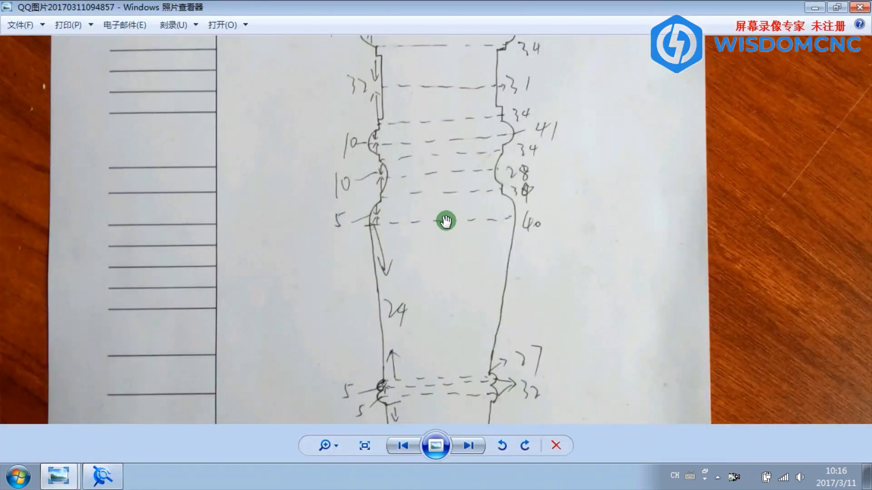
pyautogui.scroll(2, 468, 179)
pyautogui.moveTo(412, 180)
pyautogui.mouseDown()
pyautogui.moveTo(351, 202)
pyautogui.moveTo(347, 169)
pyautogui.moveTo(353, 245)
pyautogui.mouseUp()
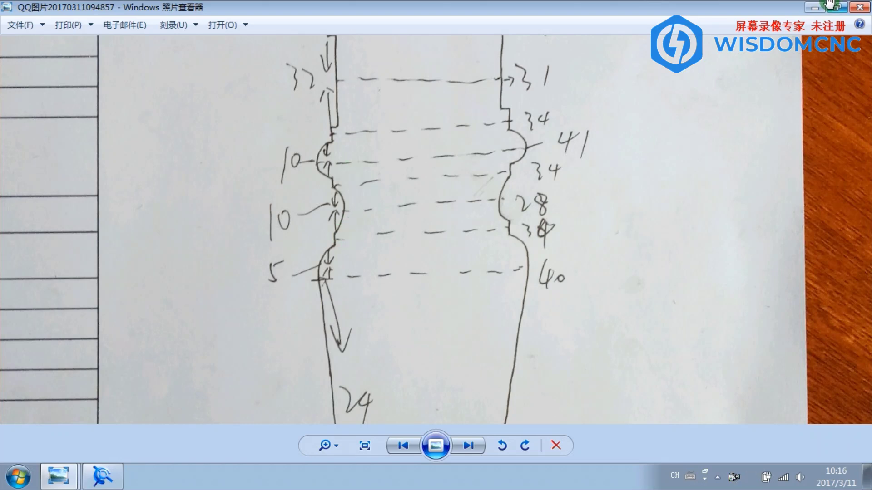
pyautogui.click(817, 6)
pyautogui.click(108, 49)
pyautogui.click(176, 210)
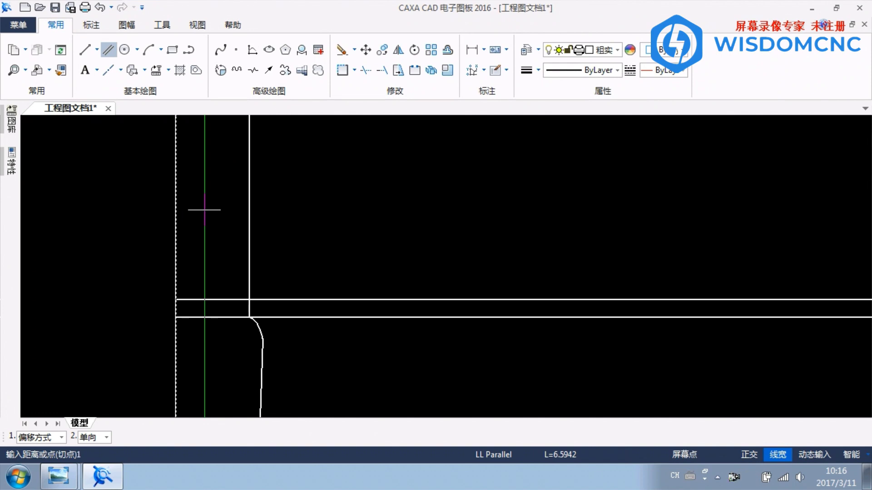
pyautogui.click(236, 305)
pyautogui.rightClick(259, 254)
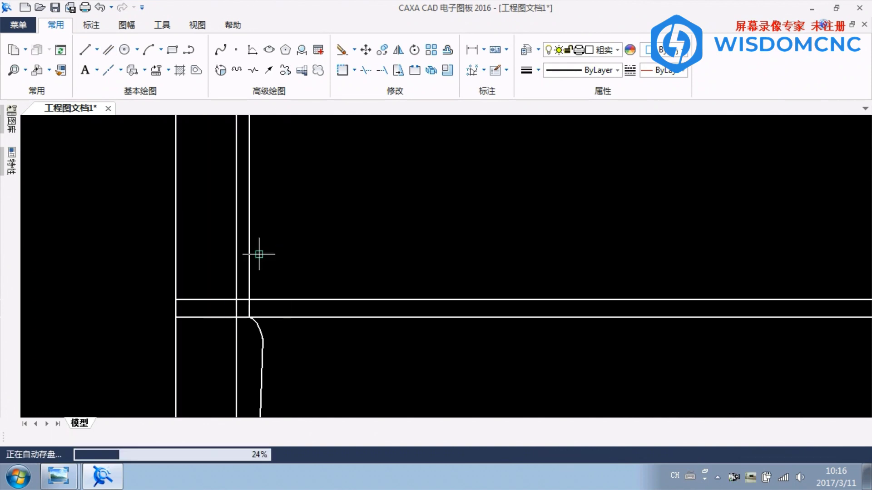
# - Check the groove height in the hand sketch, then offset the upper horizontal line 10 mm upward in the CAXA drawing
pyautogui.scroll(1, 259, 254)
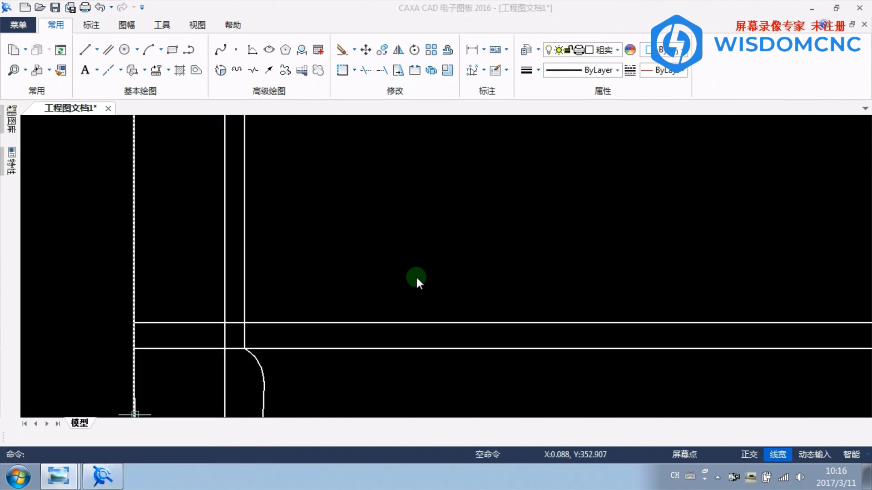
pyautogui.hotkey('alt', 'Tab')
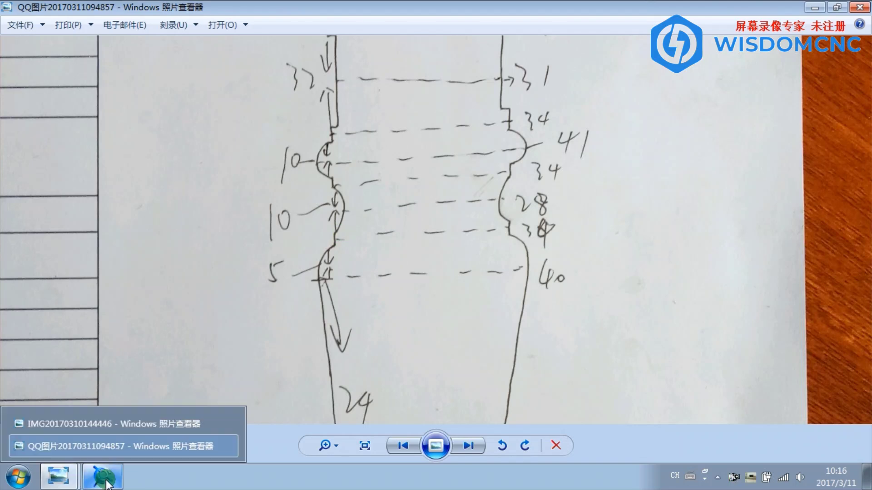
pyautogui.click(106, 481)
pyautogui.click(110, 49)
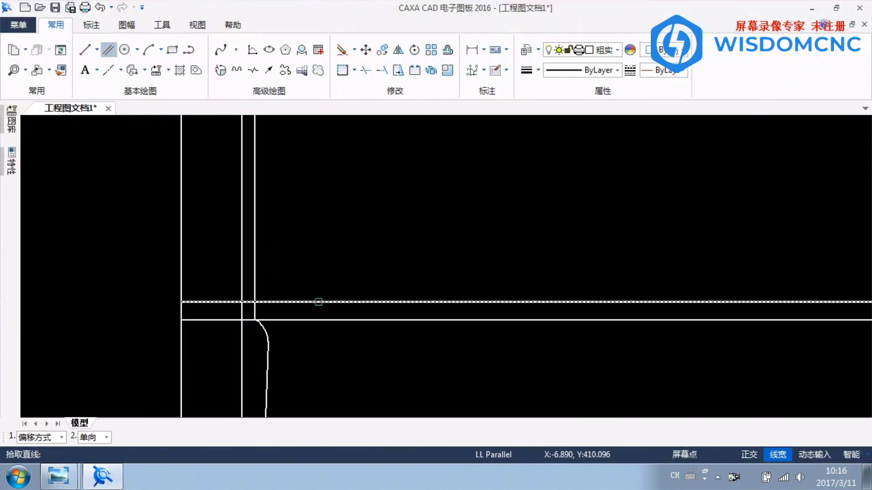
pyautogui.click(318, 302)
pyautogui.write('10')
pyautogui.press('Return')
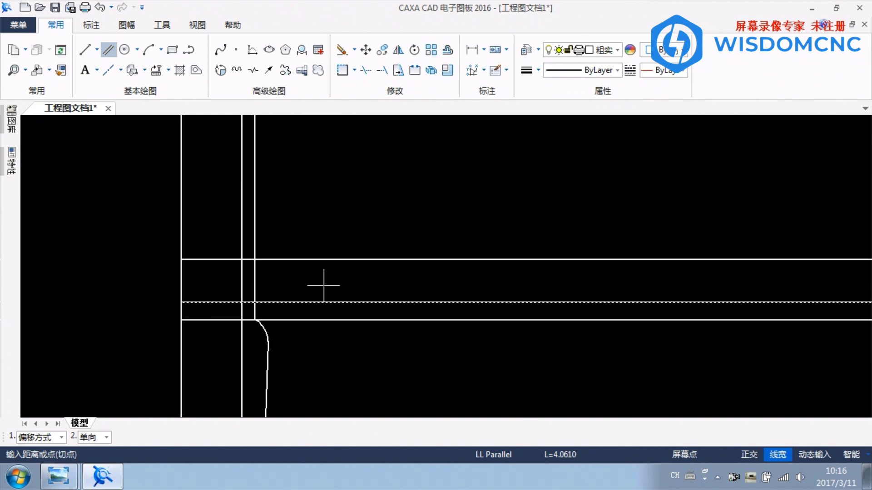
pyautogui.rightClick(342, 236)
# - Create a centre line midway between the two horizontal lines that bound the groove
pyautogui.scroll(2, 287, 296)
pyautogui.moveTo(277, 294); pyautogui.dragTo(293, 264, button='middle')
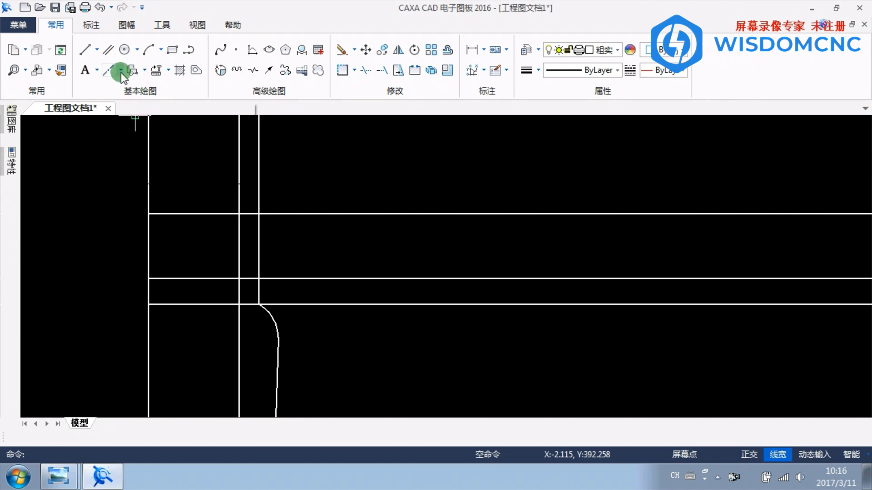
pyautogui.click(109, 71)
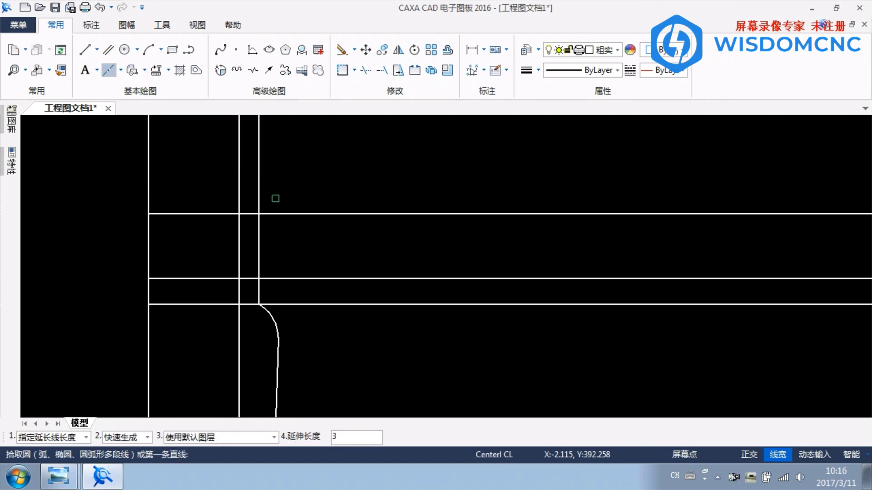
pyautogui.click(278, 213)
pyautogui.click(277, 278)
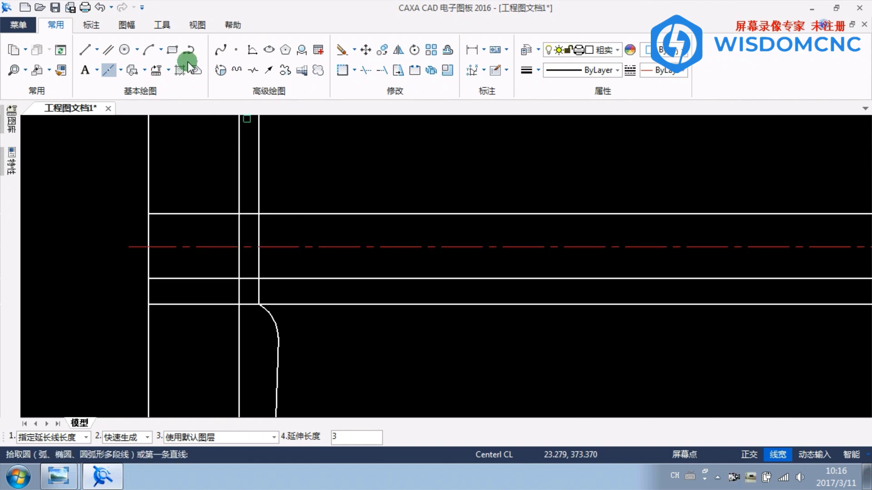
# - Draw the concave groove as a three-point arc between the bounding horizontals, passing through the centre line's intersection with the 14 mm offset line
pyautogui.click(157, 49)
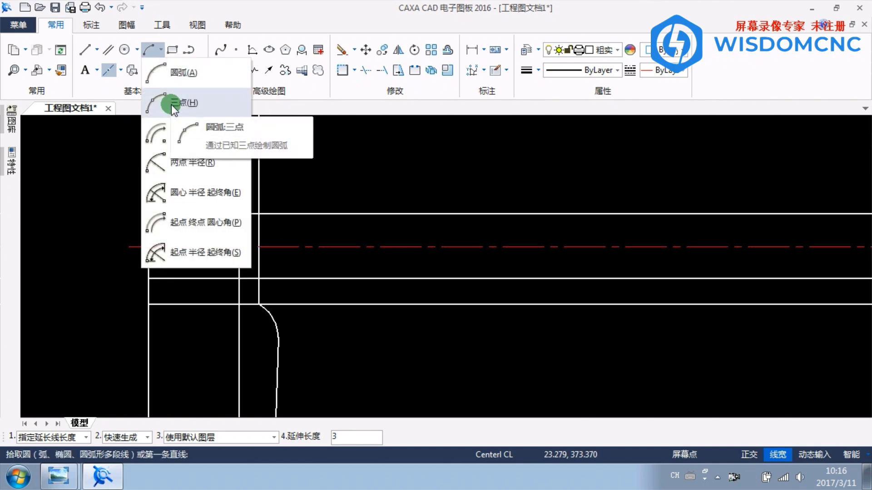
pyautogui.click(171, 106)
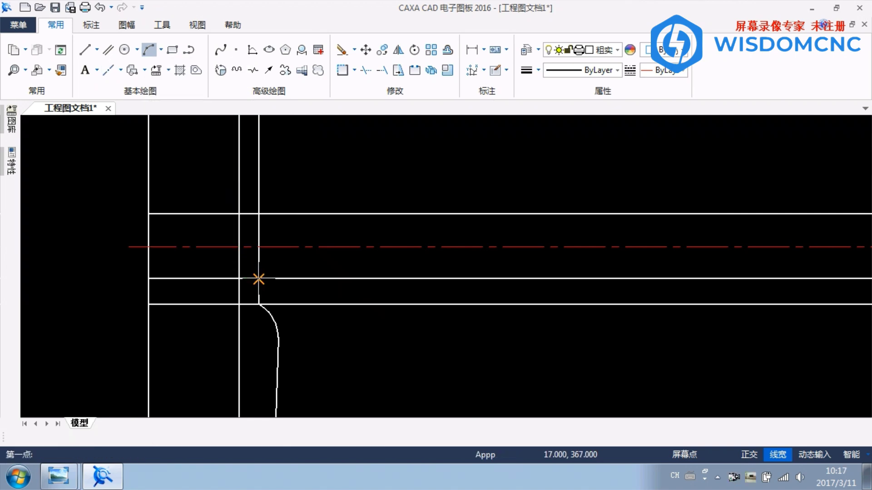
pyautogui.click(239, 247)
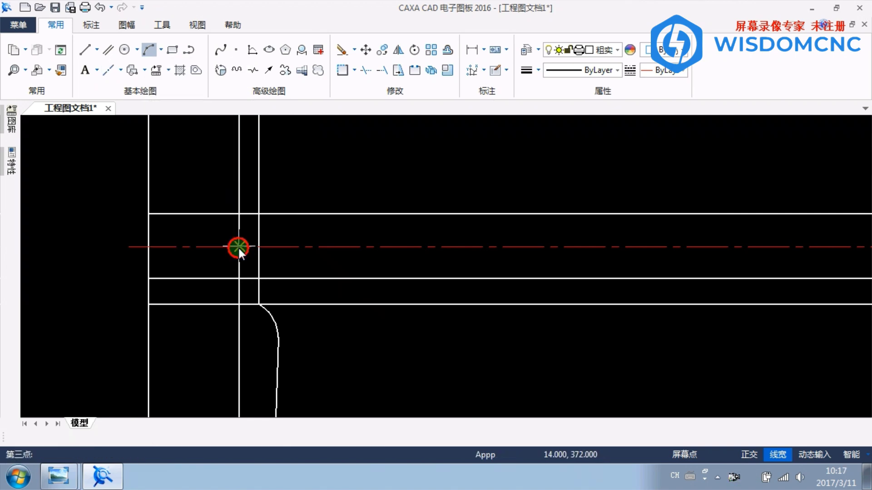
pyautogui.click(258, 214)
pyautogui.scroll(-2, 258, 278)
pyautogui.click(258, 259)
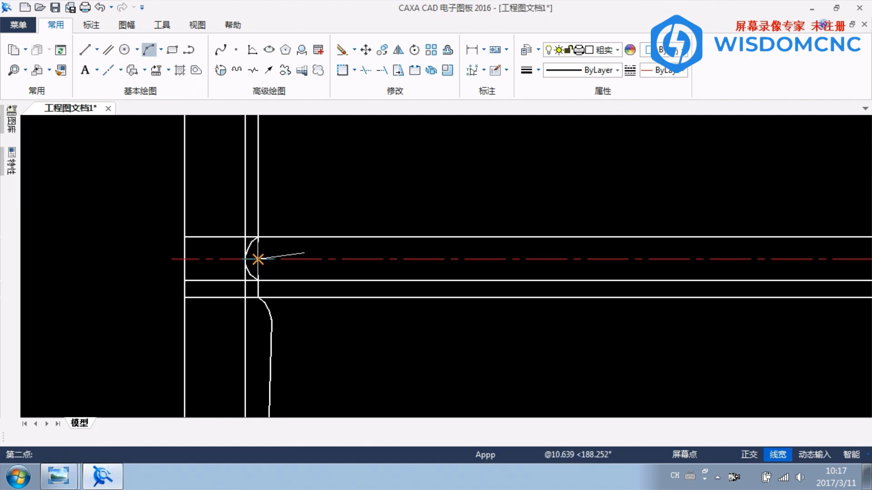
pyautogui.press('Escape')
# - Delete the centre line running through the middle of the groove arc
pyautogui.moveTo(310, 248); pyautogui.dragTo(261, 267)
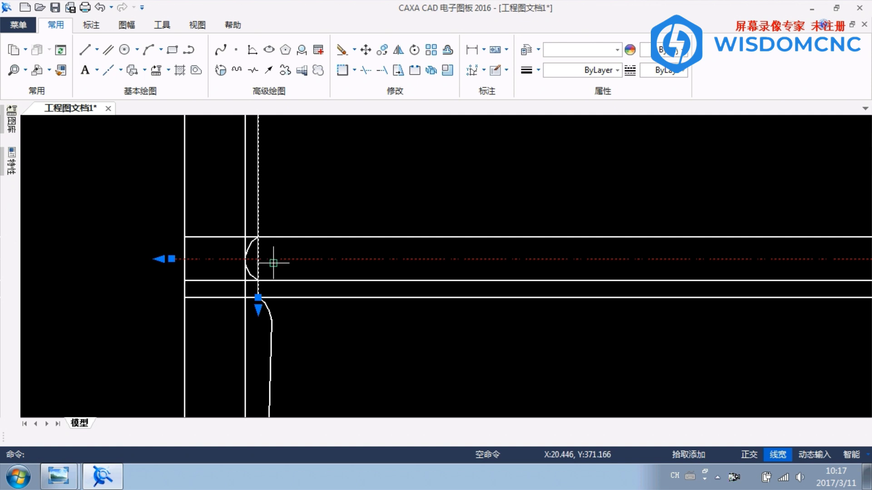
pyautogui.click(85, 50)
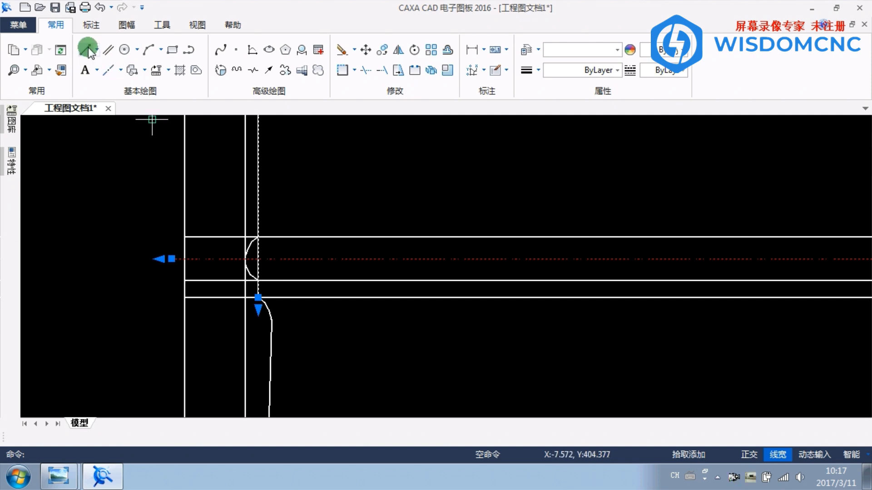
pyautogui.press('Escape')
pyautogui.click(294, 258)
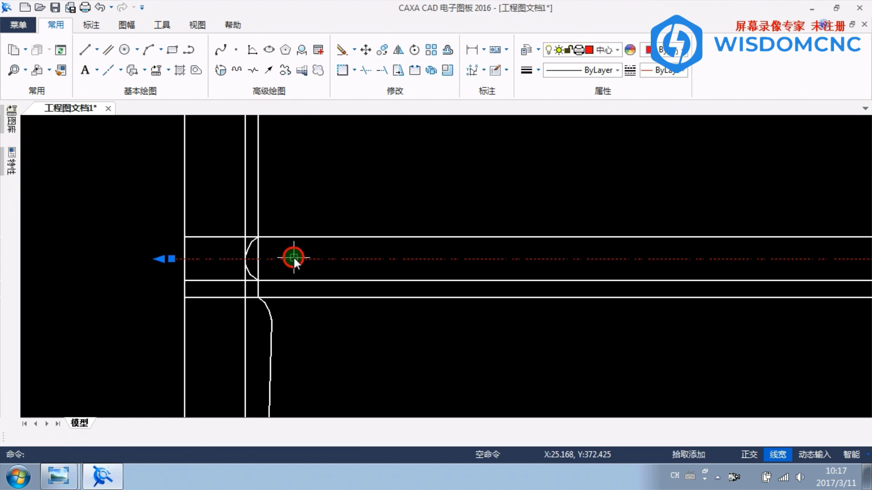
pyautogui.press('Delete')
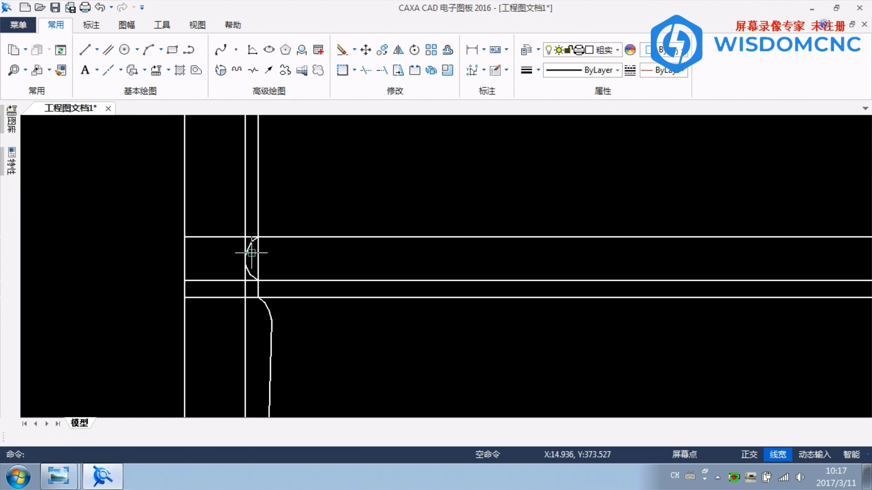
# - Trim the vertical line between the groove arc's ends and remove the vertical line touching the groove's bottom
pyautogui.click(365, 71)
pyautogui.click(261, 254)
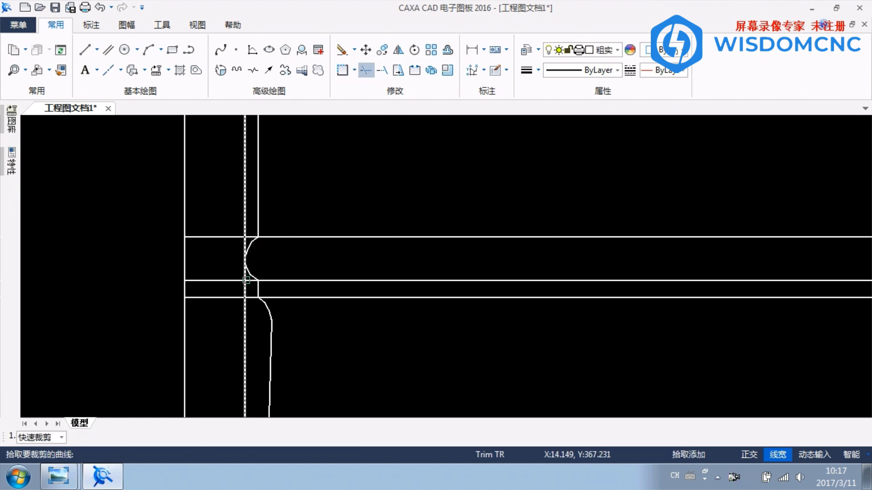
pyautogui.rightClick(246, 272)
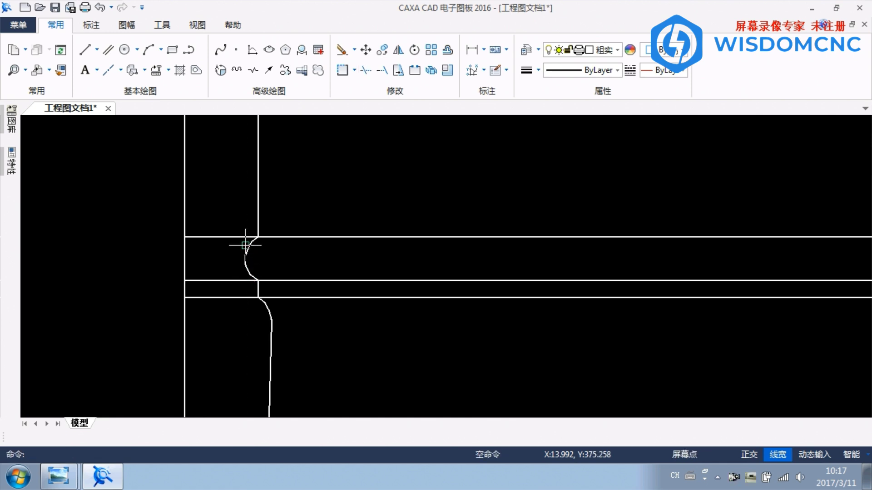
# - Delete the horizontal construction lines at the groove arc's lower end and at the shoulder arc's upper end
pyautogui.scroll(-4, 278, 241)
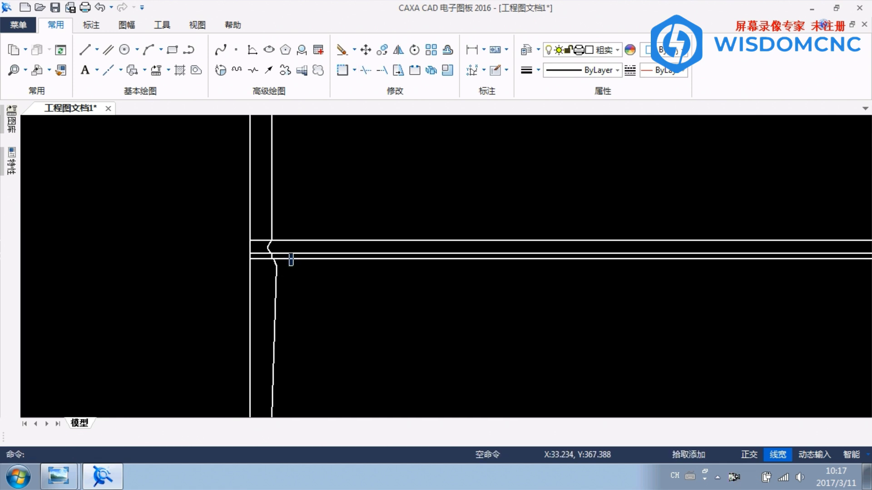
pyautogui.click(295, 252)
pyautogui.press('Delete')
pyautogui.click(300, 258)
pyautogui.press('Delete')
pyautogui.moveTo(295, 263); pyautogui.dragTo(323, 290, button='middle')
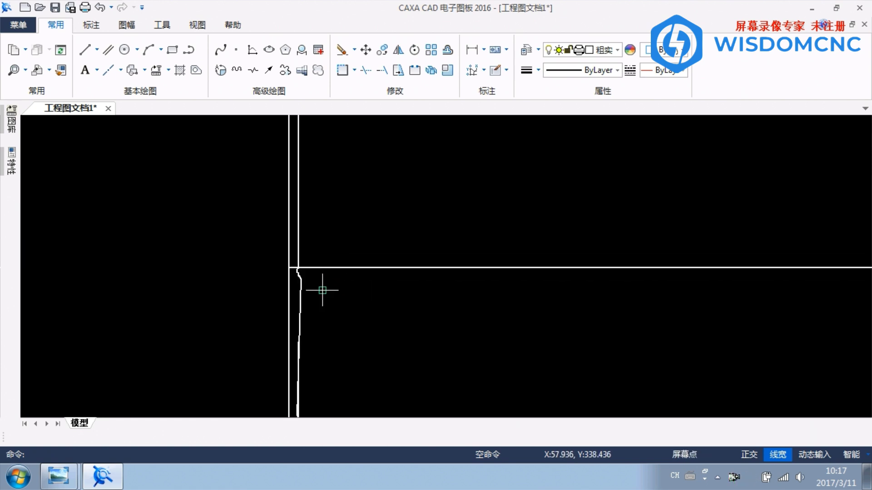
# - Check the hand sketch above the groove, then offset the horizontal line at the groove arc's upper end 4 mm upward in CAXA
pyautogui.scroll(10, 307, 271)
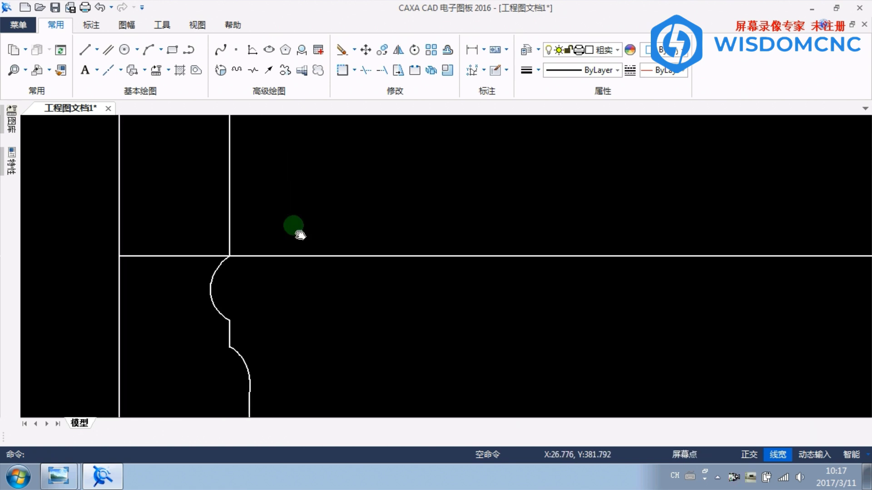
pyautogui.click(58, 476)
pyautogui.click(105, 449)
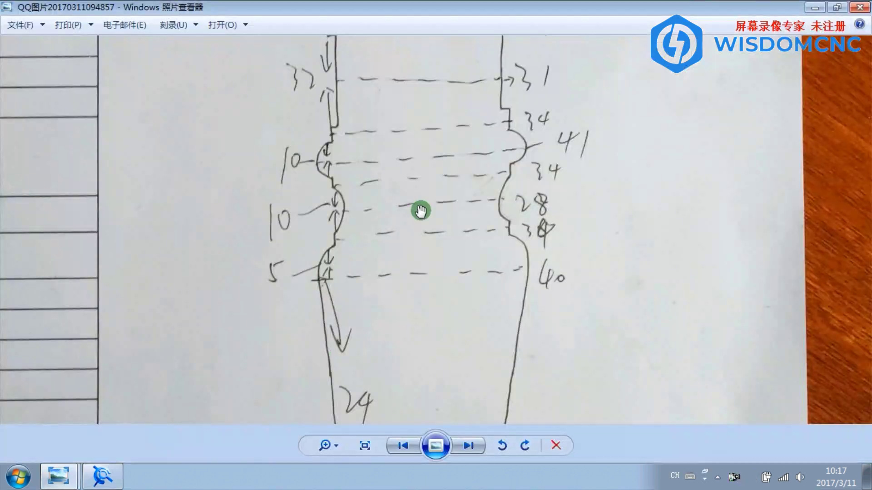
pyautogui.scroll(2, 393, 188)
pyautogui.click(103, 475)
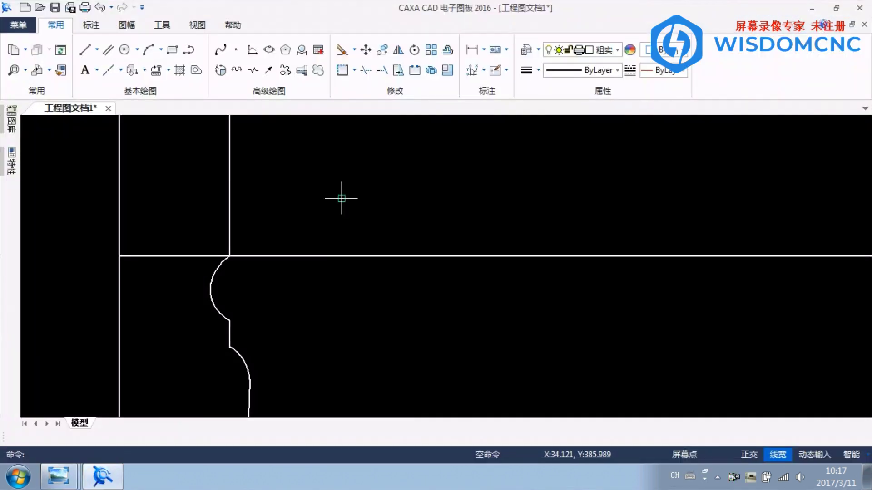
pyautogui.click(108, 49)
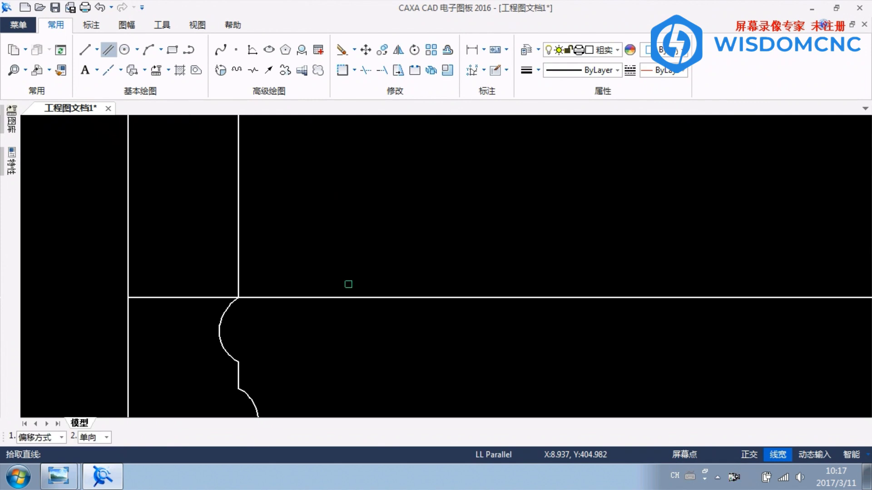
pyautogui.click(339, 296)
pyautogui.write('4')
pyautogui.press('Return')
pyautogui.press('Escape')
# - Check the bead diameter in the hand sketch, then offset the vertical axis line 20.5 mm toward the profile in the CAXA drawing
pyautogui.scroll(-1, 360, 246)
pyautogui.scroll(-1, 340, 246)
pyautogui.moveTo(336, 246); pyautogui.dragTo(345, 255, button='middle')
pyautogui.click(73, 467)
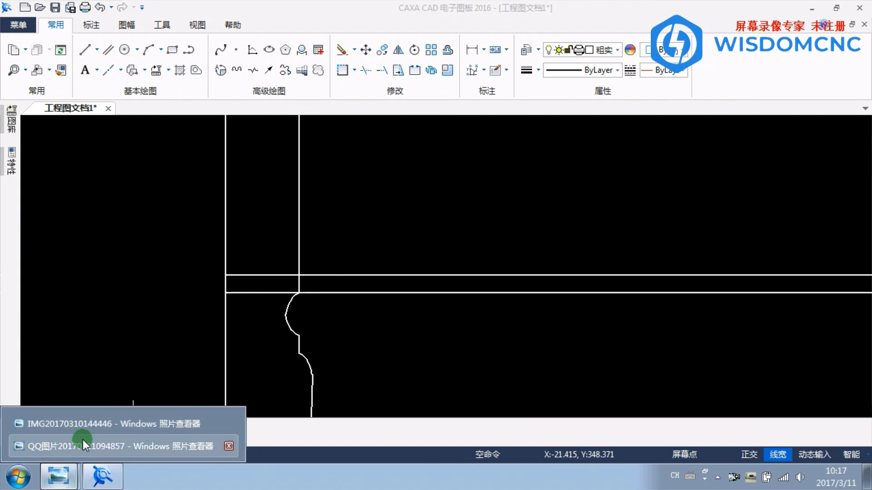
pyautogui.click(83, 440)
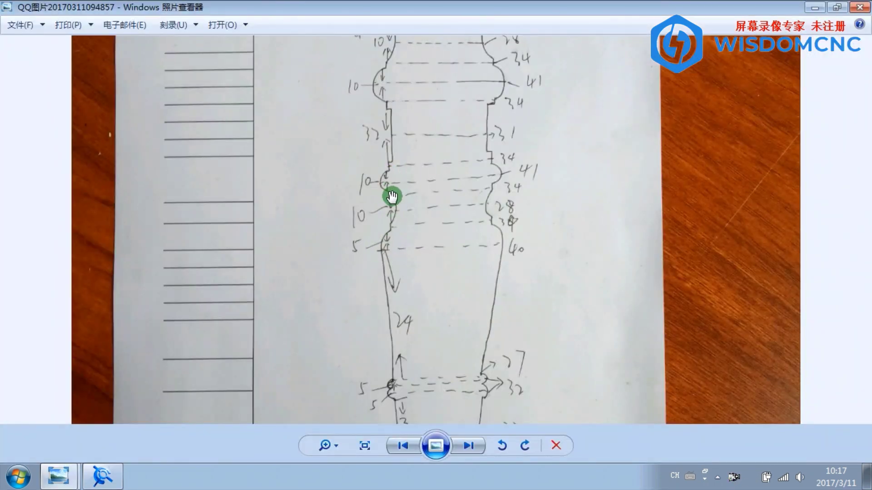
pyautogui.click(103, 483)
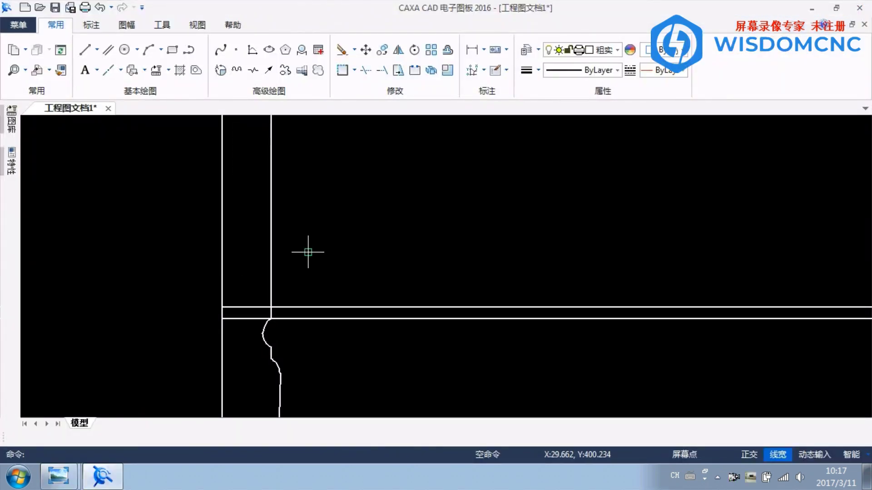
pyautogui.click(109, 49)
pyautogui.click(222, 253)
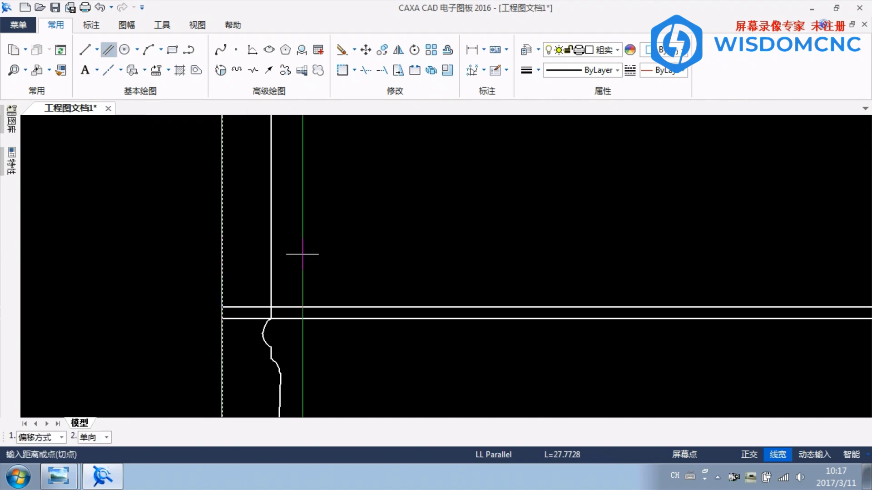
pyautogui.write('20.5')
pyautogui.press('Return')
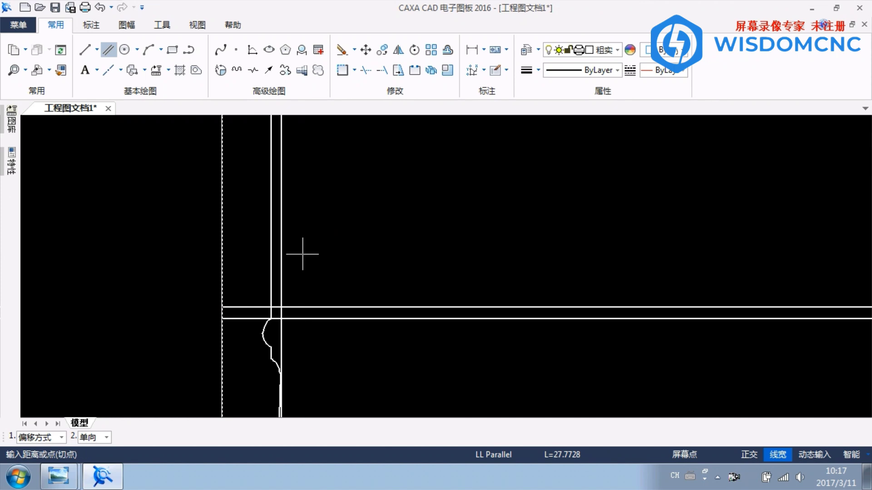
pyautogui.press('Escape')
# - Check the hand sketch for the bead above the groove, then return to the CAXA drawing
pyautogui.click(281, 274)
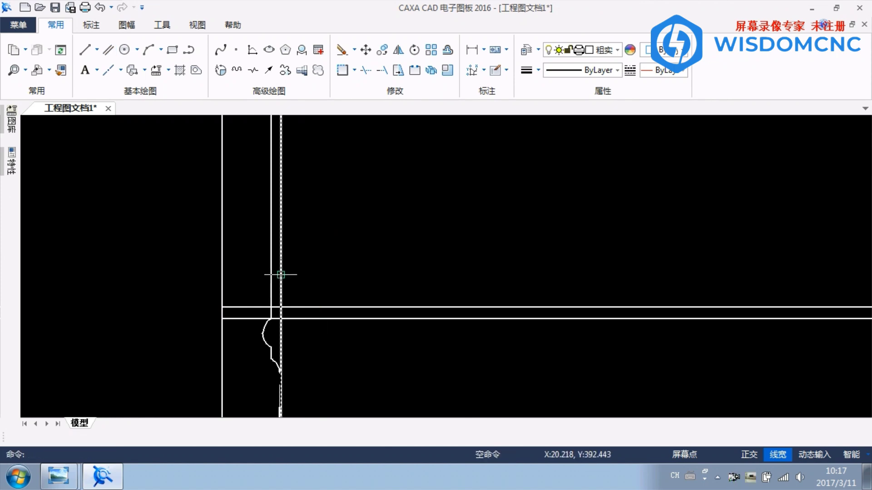
pyautogui.moveTo(58, 476)
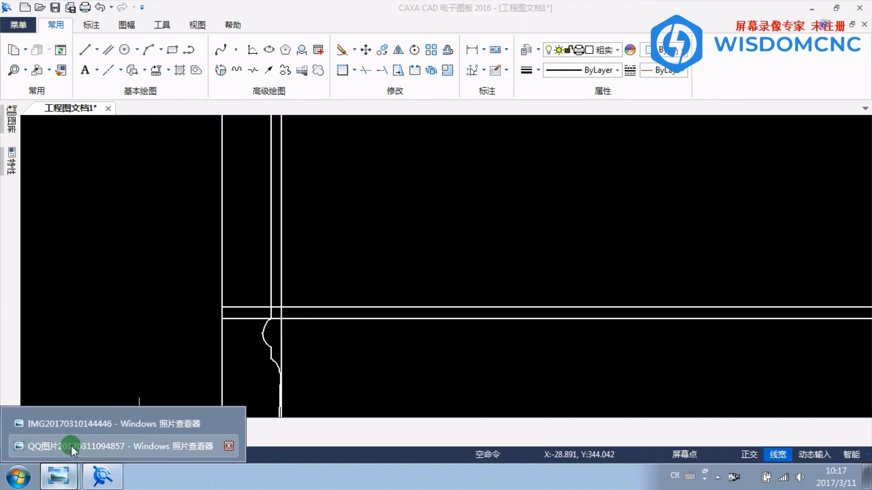
pyautogui.click(72, 446)
pyautogui.click(102, 476)
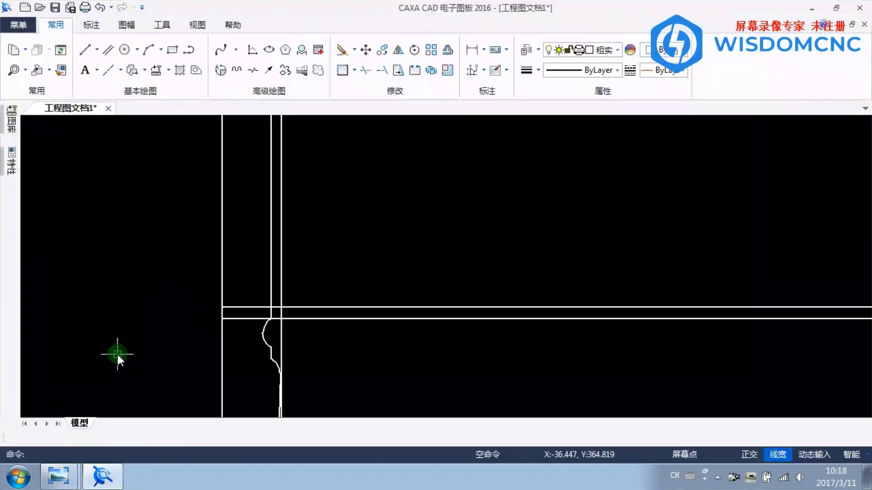
# - Offset the upper horizontal construction line above the groove arc 10 mm upward for the bead height
pyautogui.click(108, 49)
pyautogui.click(319, 307)
pyautogui.write('10')
pyautogui.press('Return')
pyautogui.press('Escape')
pyautogui.scroll(3, 308, 288)
# - Check the bead and neighbouring dimensions in the hand sketch, then return to the CAXA drawing
pyautogui.moveTo(58, 476)
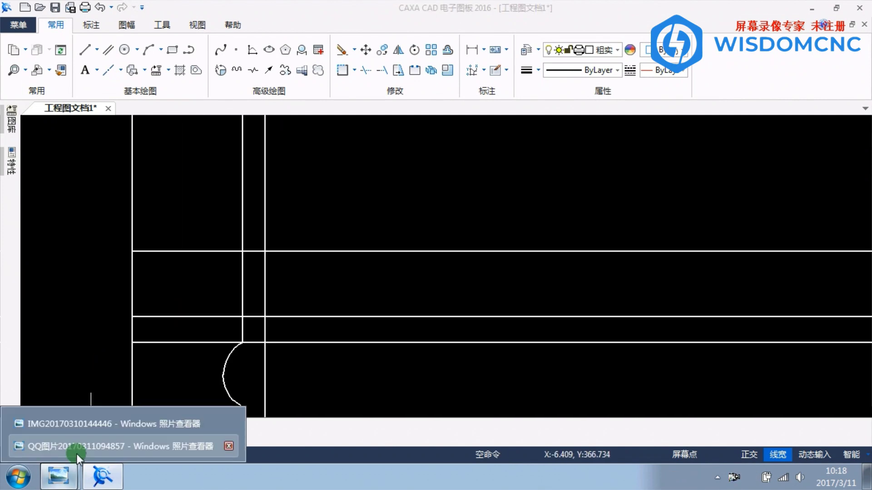
pyautogui.click(77, 447)
pyautogui.moveTo(428, 167); pyautogui.dragTo(402, 216)
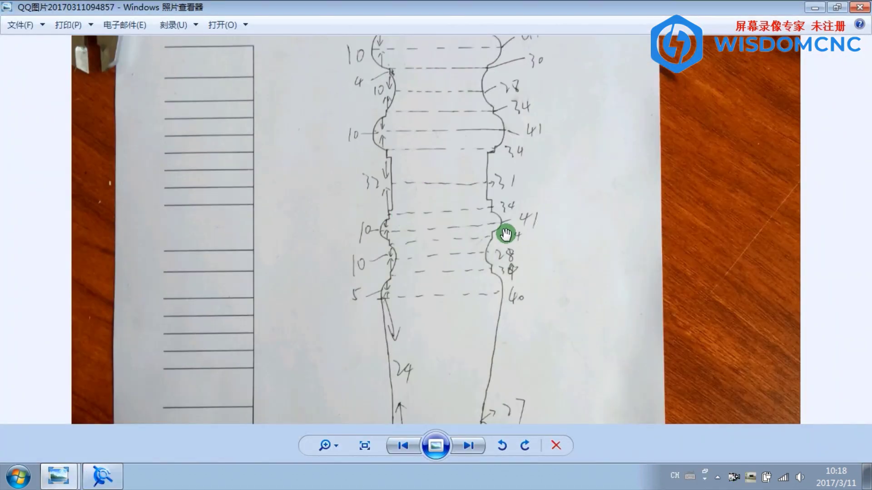
pyautogui.scroll(2, 498, 235)
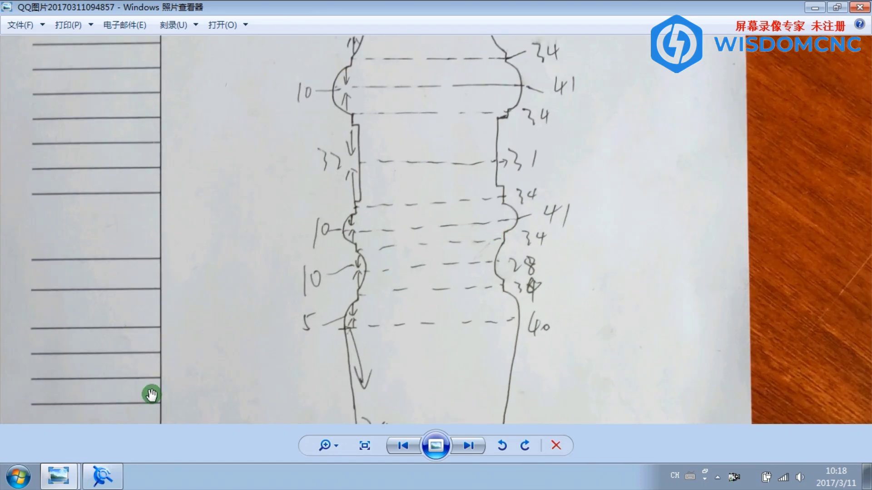
pyautogui.click(102, 475)
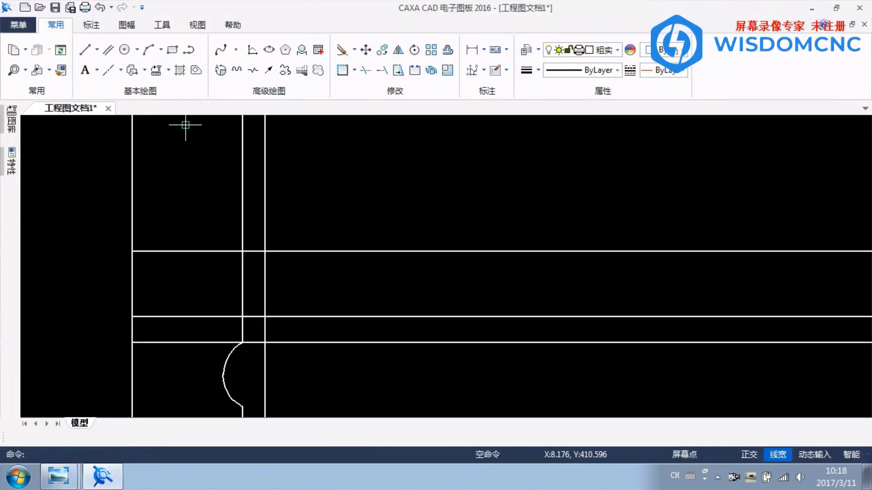
# - Add a centre line midway between the bead's two horizontal lines and draw the bead as a three-point arc reaching the outer vertical line
pyautogui.click(108, 70)
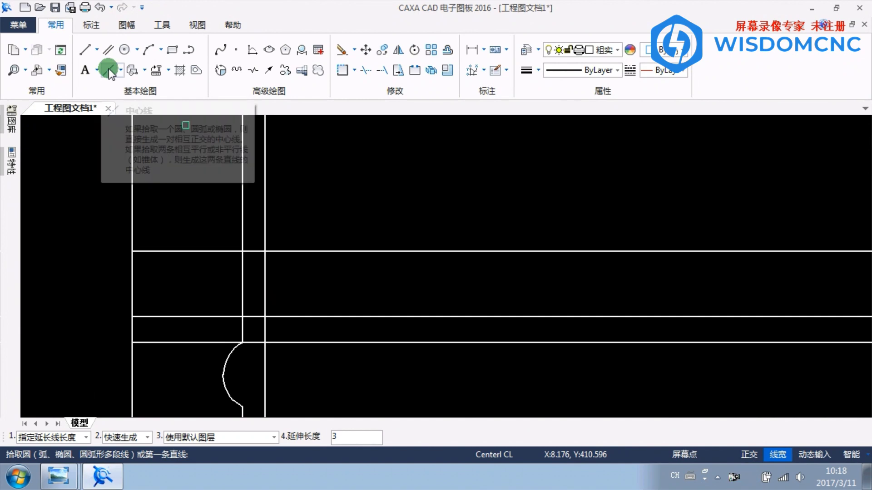
pyautogui.click(293, 251)
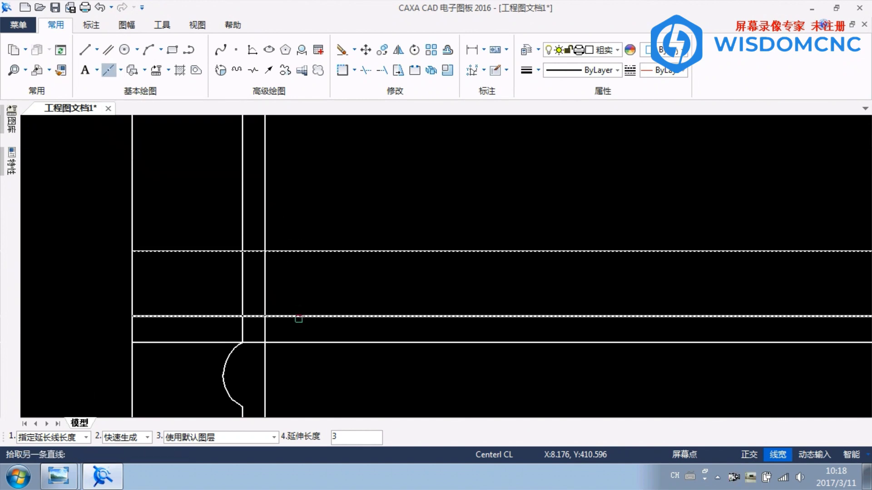
pyautogui.click(297, 317)
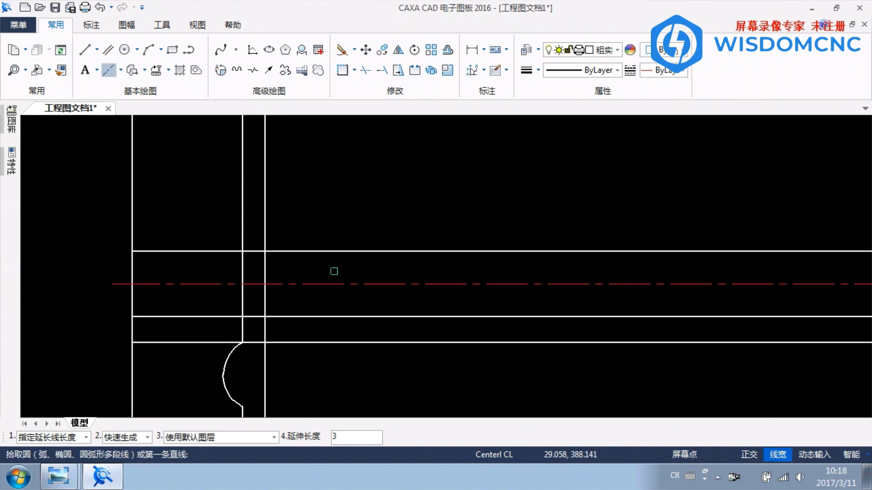
pyautogui.click(149, 49)
pyautogui.click(242, 316)
pyautogui.click(264, 284)
pyautogui.click(242, 251)
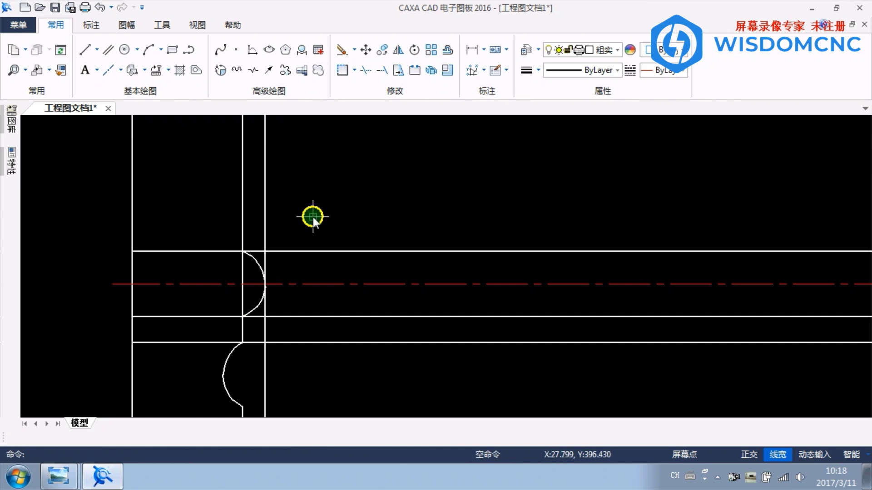
# - Delete the centre line, the horizontal lines at the bead's lower end and groove's upper end, and the outer vertical line
pyautogui.click(309, 284)
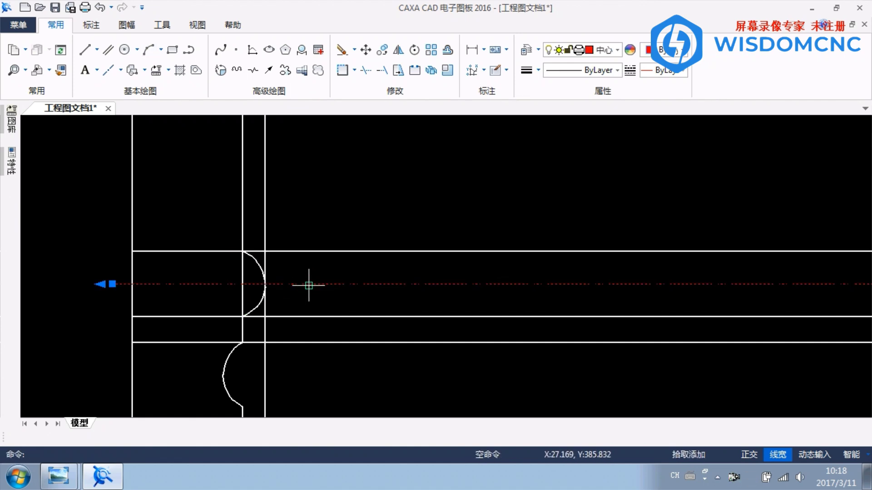
pyautogui.press('Delete')
pyautogui.click(296, 317)
pyautogui.press('Delete')
pyautogui.click(306, 342)
pyautogui.press('Delete')
pyautogui.click(267, 326)
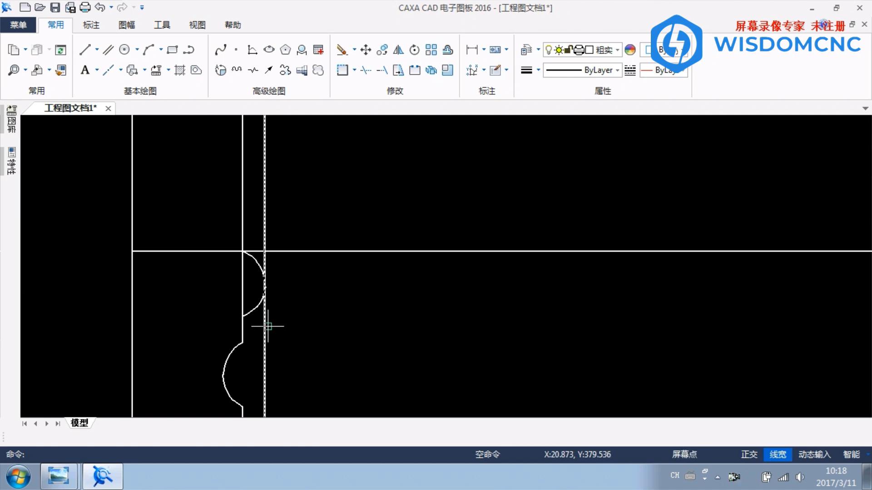
pyautogui.press('Delete')
# - Trim away the vertical line segment between the two ends of the bead arc
pyautogui.scroll(-2, 293, 287)
pyautogui.scroll(3, 283, 287)
pyautogui.click(366, 70)
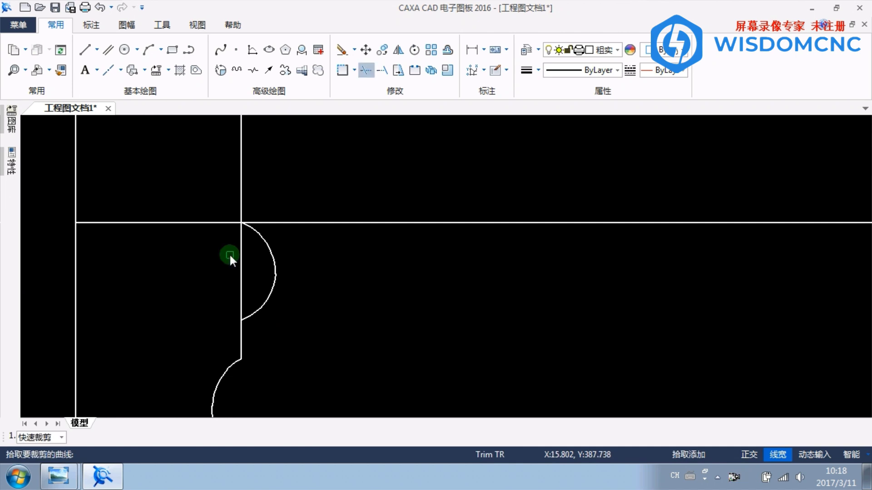
pyautogui.click(242, 266)
pyautogui.rightClick(315, 311)
pyautogui.scroll(-4, 316, 311)
pyautogui.scroll(5, 316, 301)
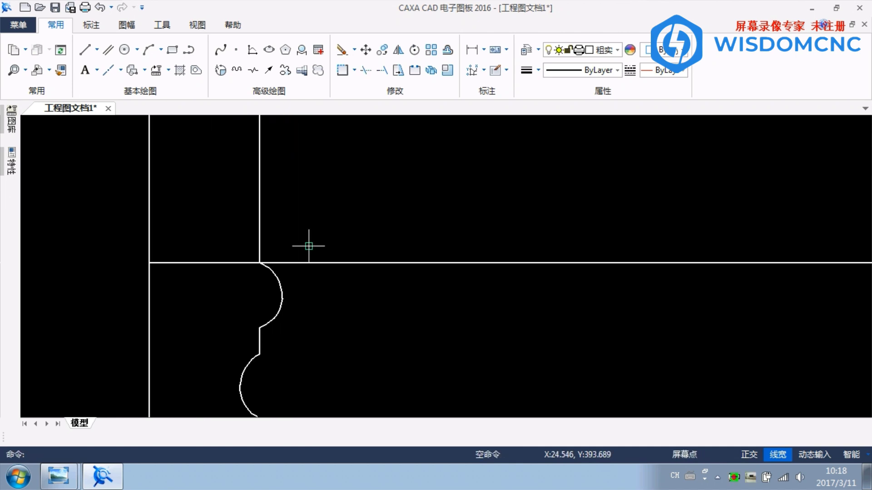
# - Examine the transition above the lower bead in the spindle photo, then return to the CAXA drawing
pyautogui.click(101, 478)
pyautogui.click(58, 477)
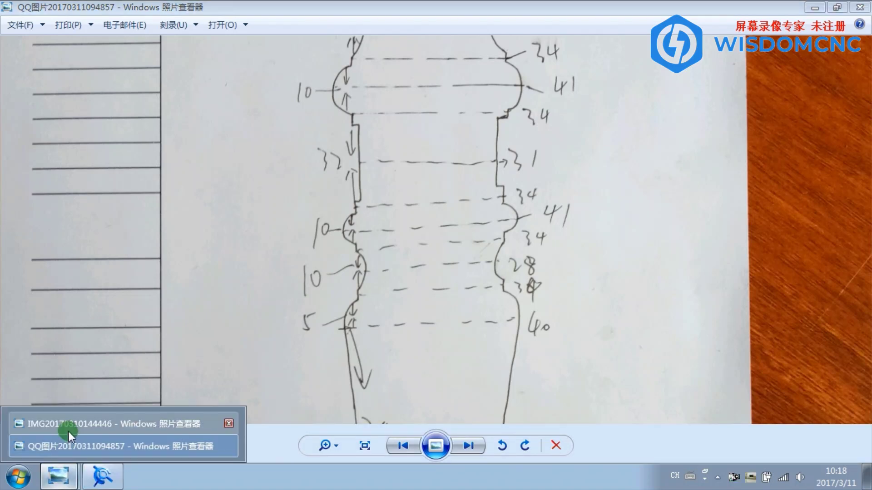
pyautogui.click(68, 427)
pyautogui.scroll(2, 310, 192)
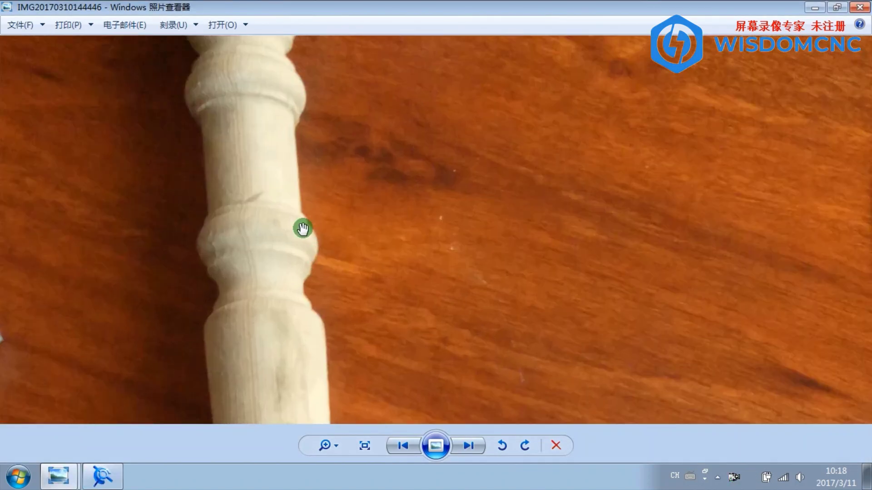
pyautogui.scroll(-2, 300, 220)
pyautogui.click(109, 476)
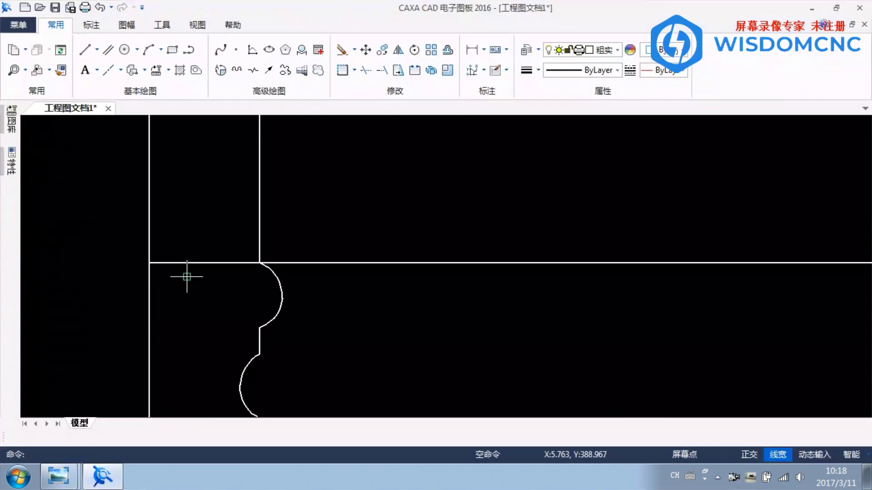
# - Offset the horizontal line at the bead's upper end 4 mm upward and delete the original line
pyautogui.click(108, 49)
pyautogui.click(341, 263)
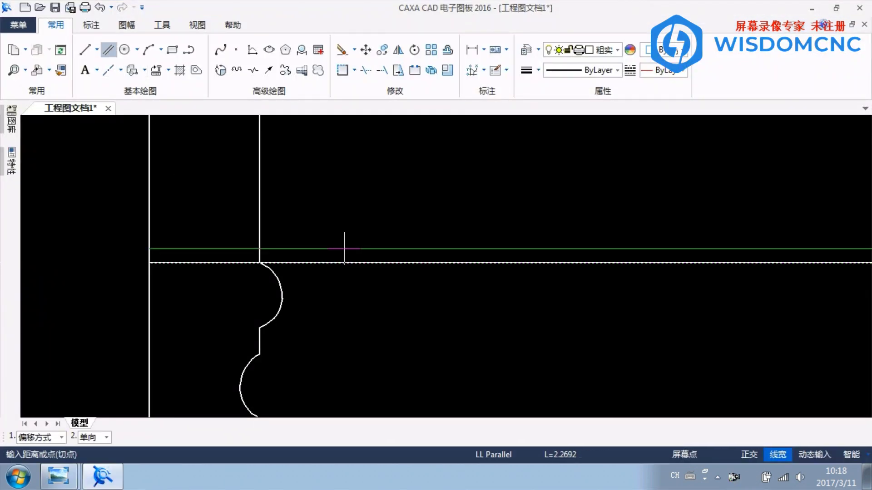
pyautogui.write('4')
pyautogui.press('Return')
pyautogui.rightClick(344, 248)
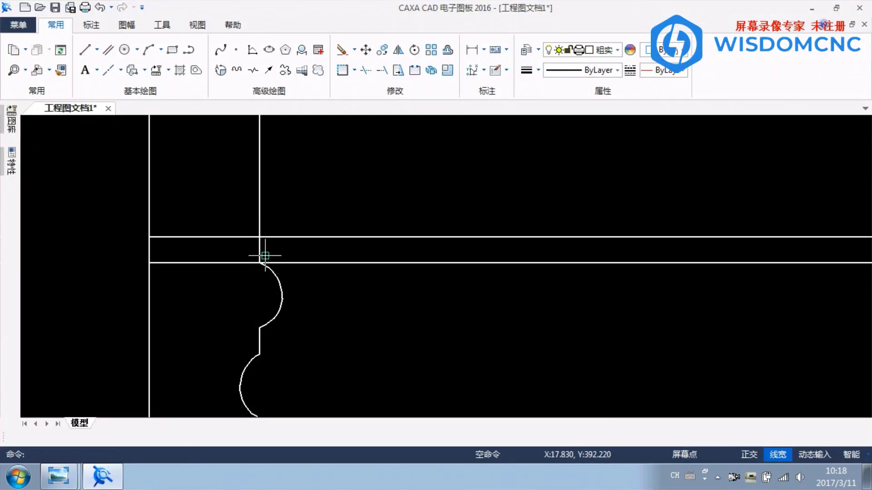
pyautogui.click(266, 265)
pyautogui.press('Delete')
pyautogui.scroll(-2, 308, 276)
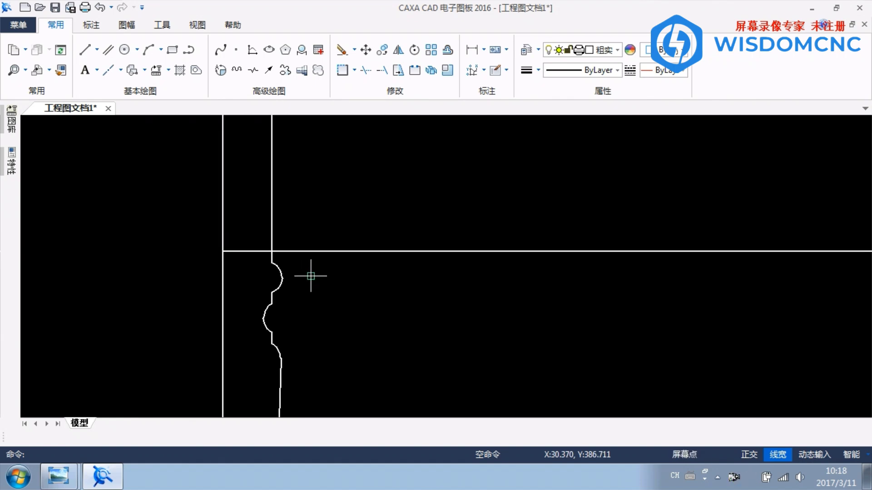
pyautogui.scroll(2, 296, 300)
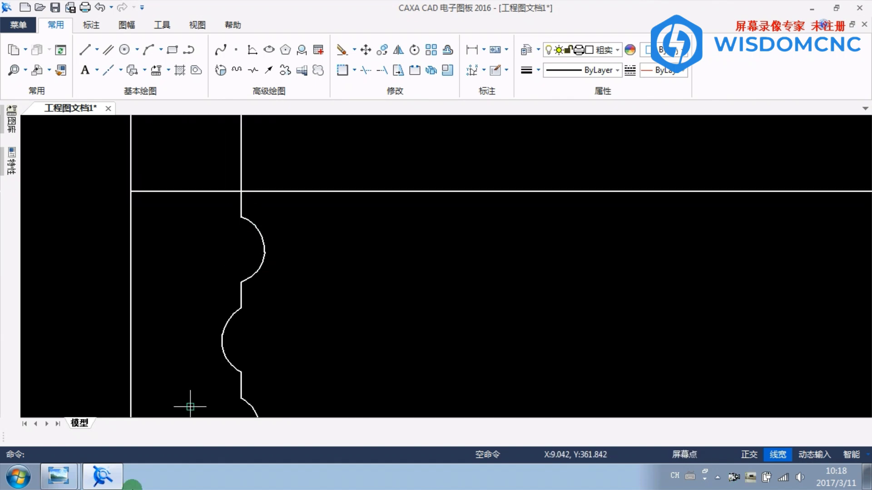
# - Check the length of the straight section above the bead in the hand sketch, then return to the CAXA drawing
pyautogui.click(57, 476)
pyautogui.click(116, 443)
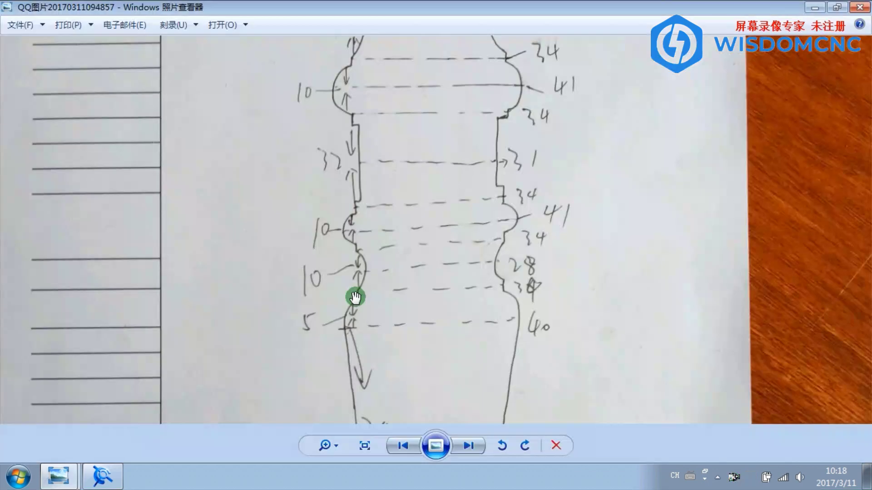
pyautogui.moveTo(420, 225); pyautogui.dragTo(366, 249)
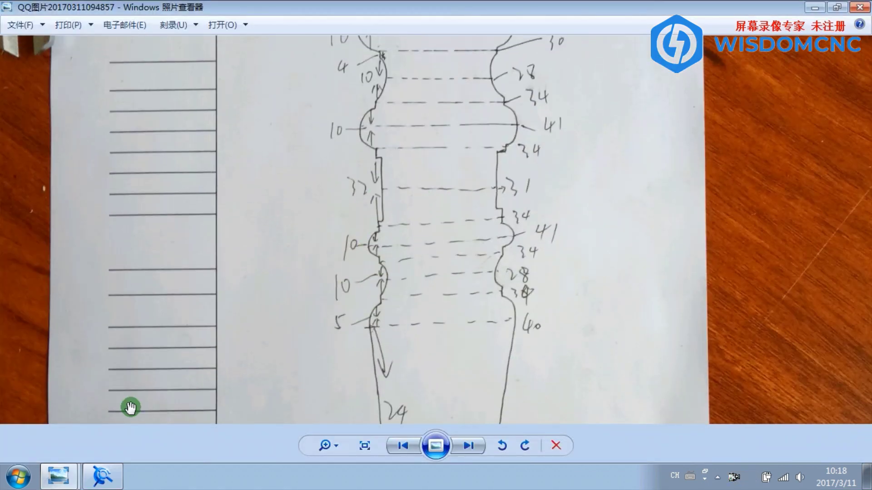
pyautogui.click(56, 479)
pyautogui.click(102, 476)
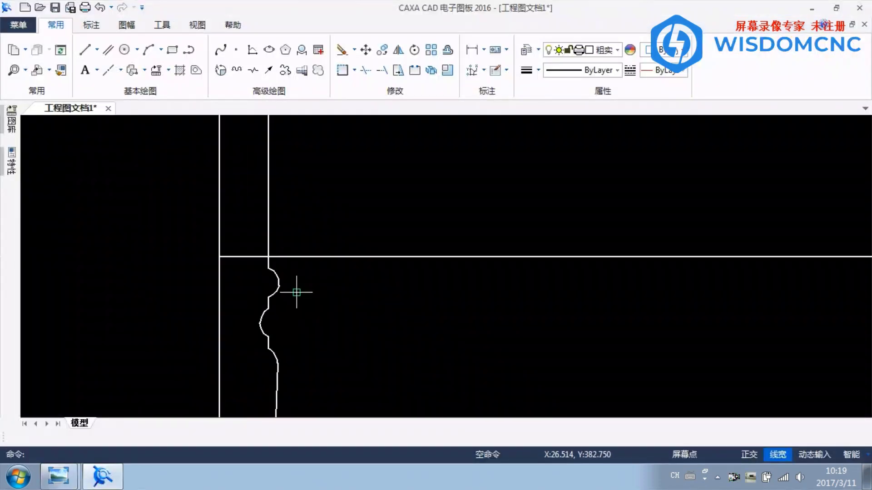
# - Offset the horizontal line above the bead 32 mm upward for the straight section
pyautogui.click(108, 49)
pyautogui.click(273, 307)
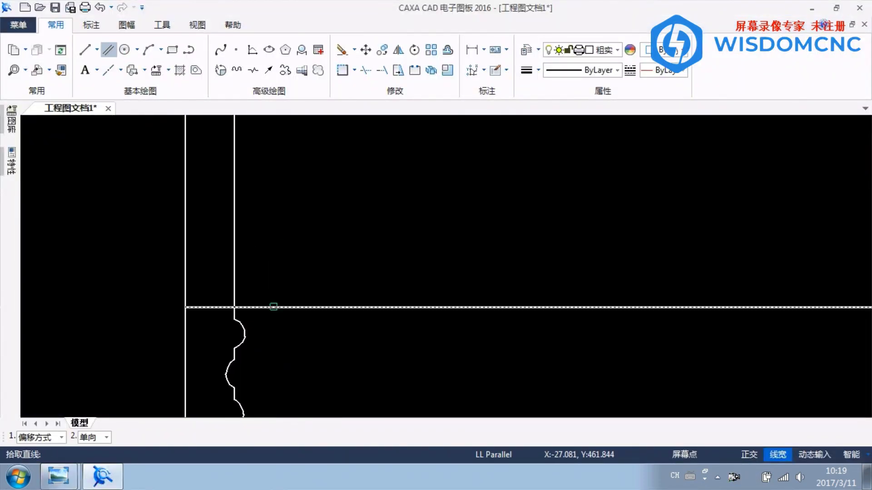
pyautogui.write('32')
pyautogui.press('Return')
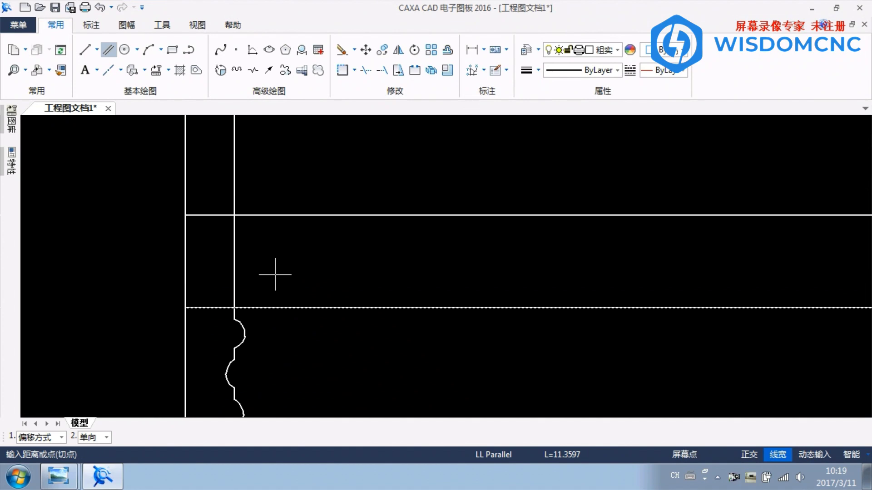
pyautogui.rightClick(296, 267)
# - Trim the profile's vertical line between the two horizontal lines and delete its remaining upper piece
pyautogui.scroll(2, 223, 298)
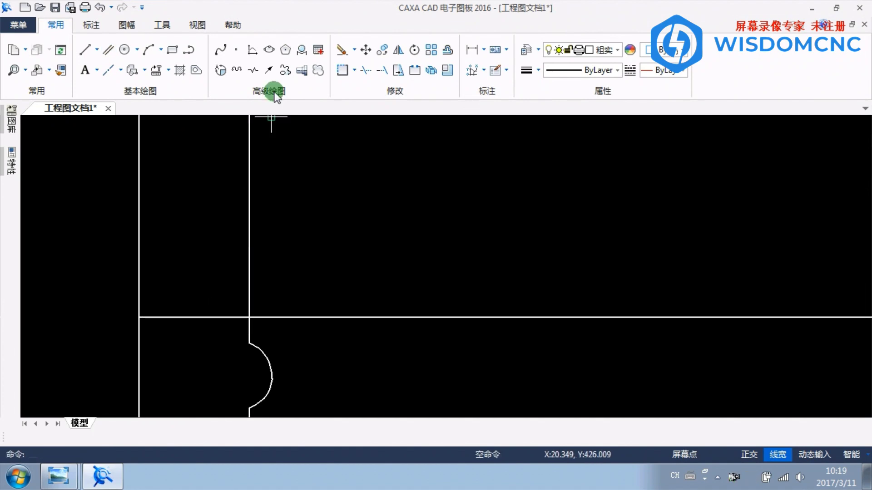
pyautogui.click(363, 70)
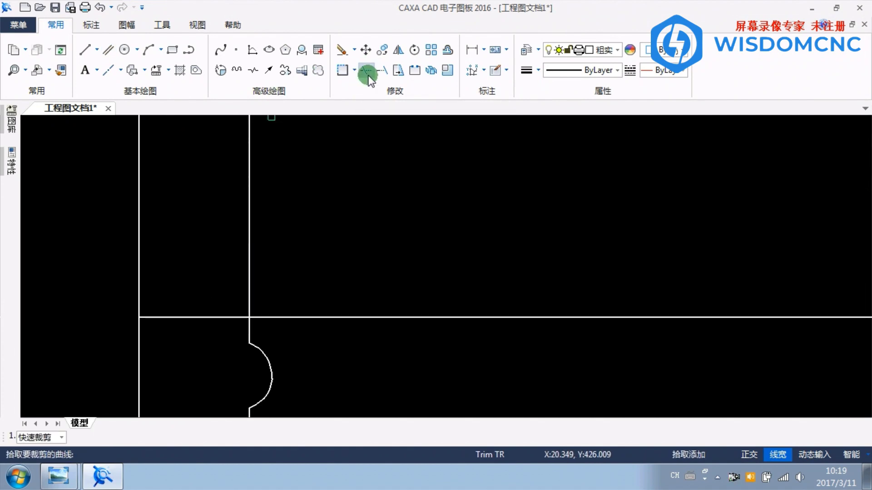
pyautogui.click(251, 227)
pyautogui.rightClick(273, 226)
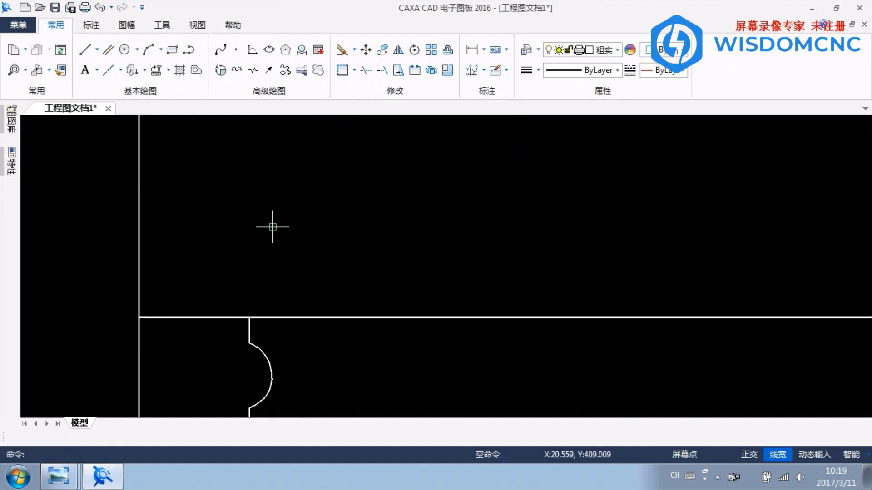
pyautogui.scroll(-3, 273, 226)
pyautogui.click(263, 149)
pyautogui.press('Delete')
pyautogui.scroll(4, 253, 234)
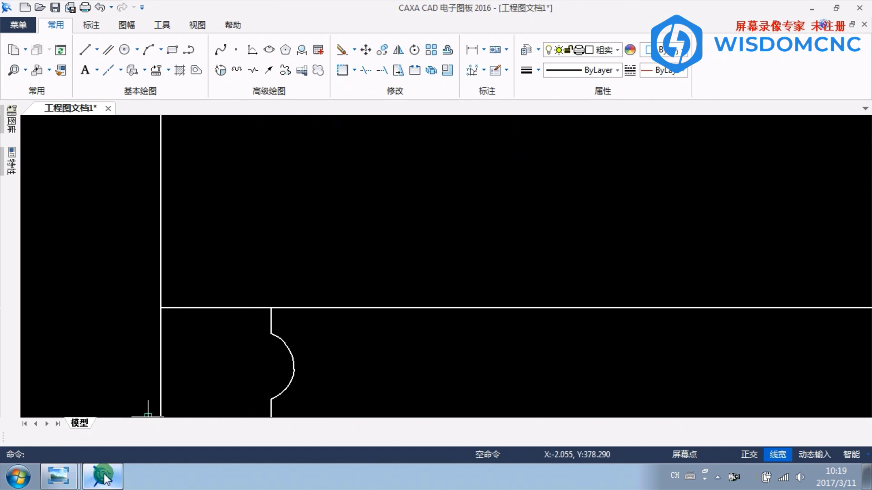
# - Compare the straight section in the spindle photo with its diameter in the hand sketch, then return to the CAXA drawing
pyautogui.click(59, 476)
pyautogui.click(84, 431)
pyautogui.moveTo(172, 369); pyautogui.dragTo(288, 286)
pyautogui.scroll(1, 287, 257)
pyautogui.click(62, 482)
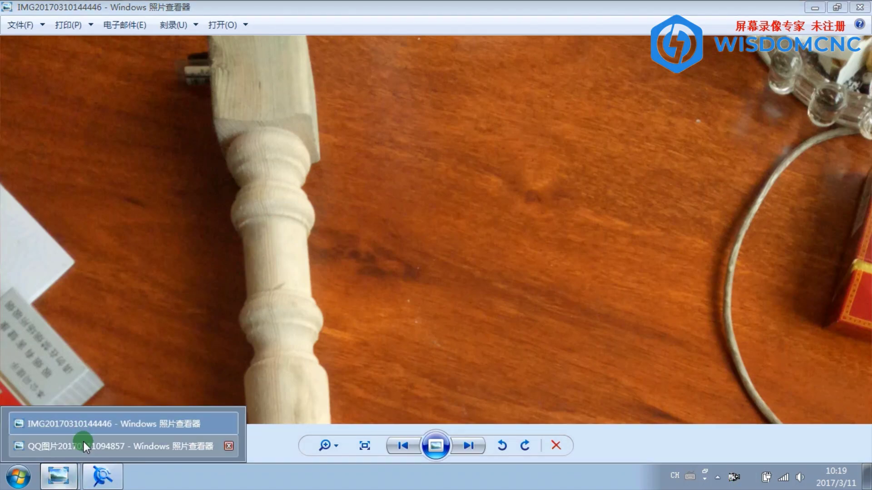
pyautogui.click(83, 442)
pyautogui.scroll(-5, 424, 298)
pyautogui.scroll(5, 423, 274)
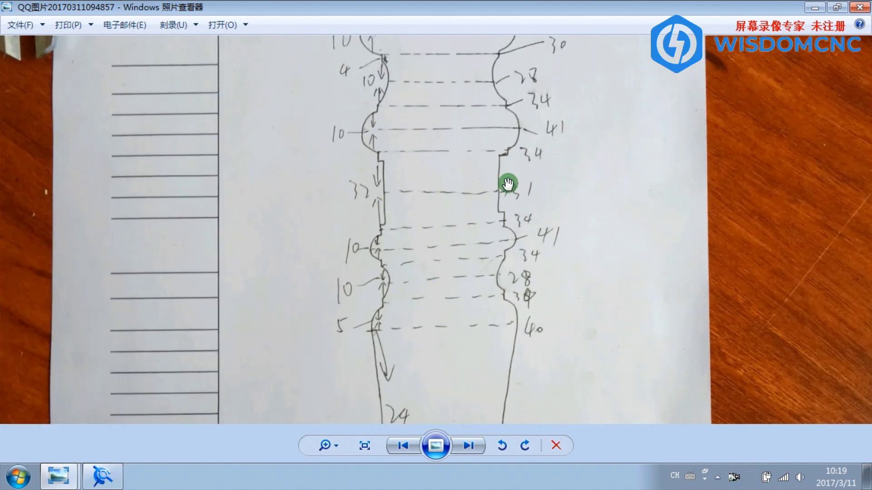
pyautogui.click(112, 483)
# - Offset the vertical axis line 15.5 mm toward the profile for the straight section's radius
pyautogui.click(167, 155)
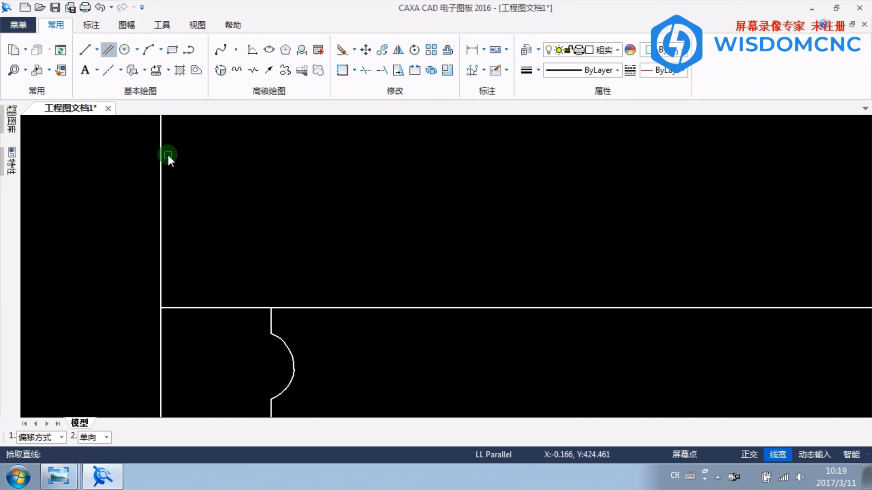
pyautogui.scroll(-5, 175, 181)
pyautogui.click(174, 183)
pyautogui.scroll(5, 181, 183)
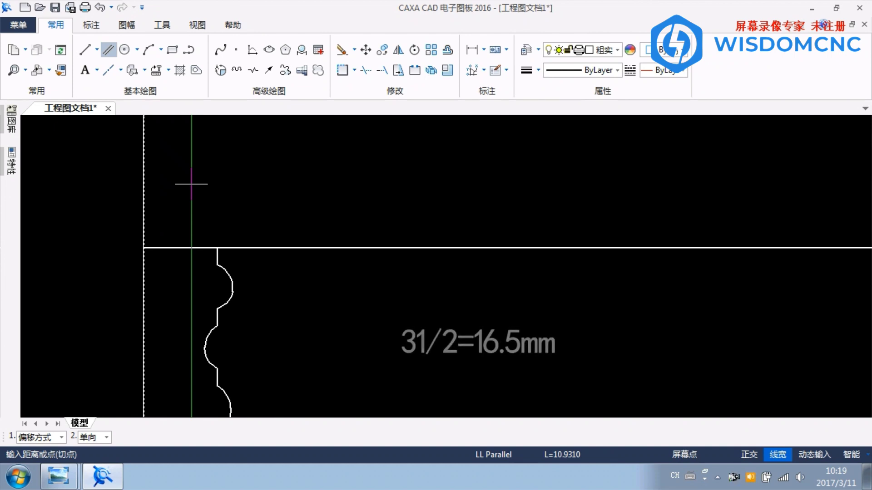
pyautogui.write('15.5')
pyautogui.press('Return')
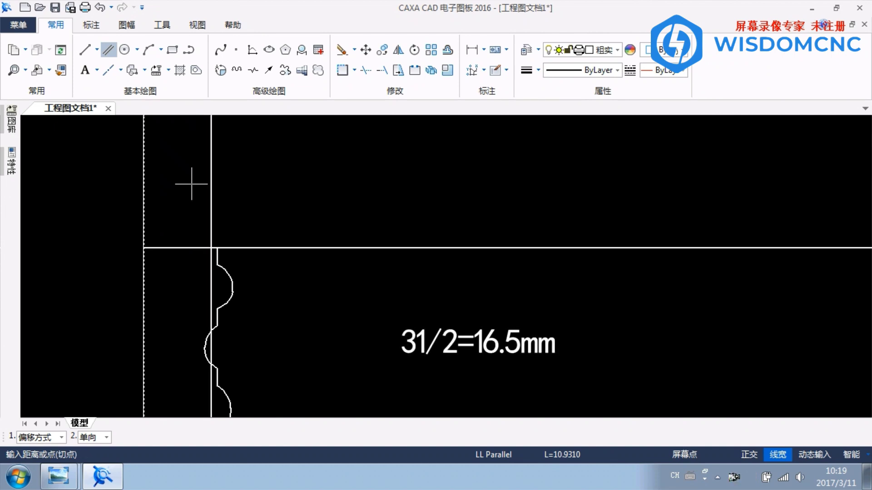
pyautogui.rightClick(230, 185)
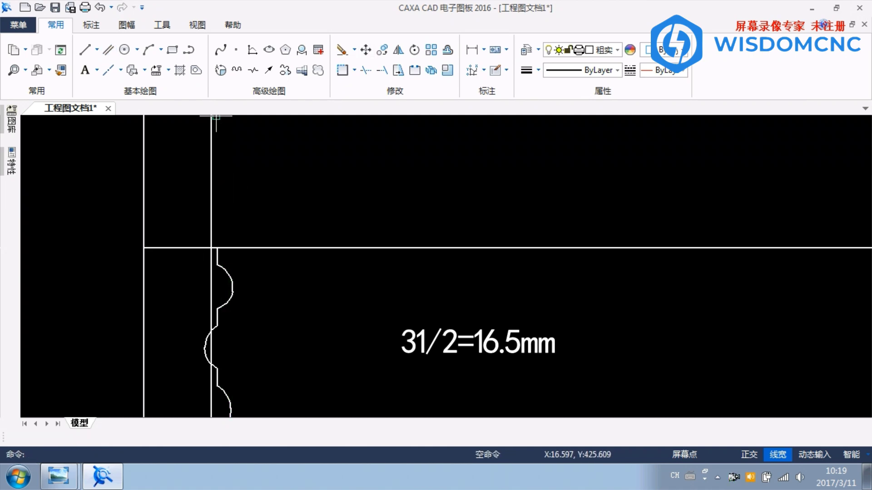
pyautogui.scroll(4, 202, 217)
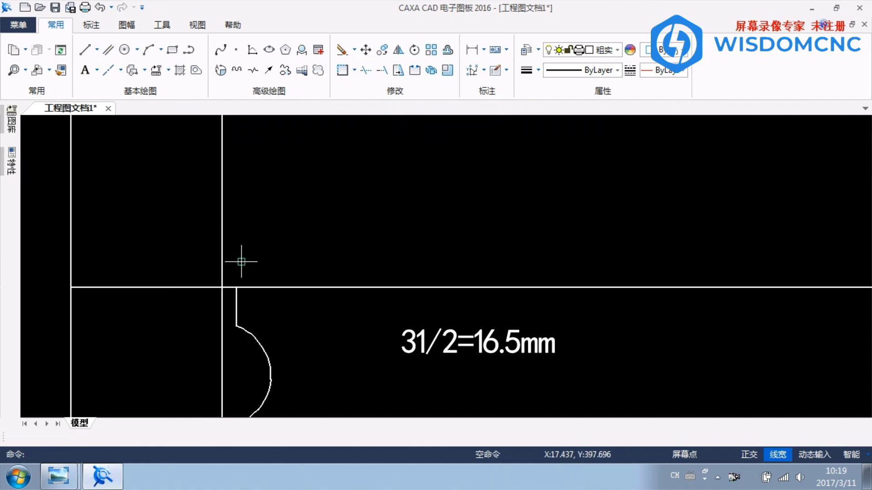
# - Trim the lower horizontal line to the short ledge at the profile and remove the 15.5 mm offset line below it
pyautogui.click(368, 70)
pyautogui.click(291, 287)
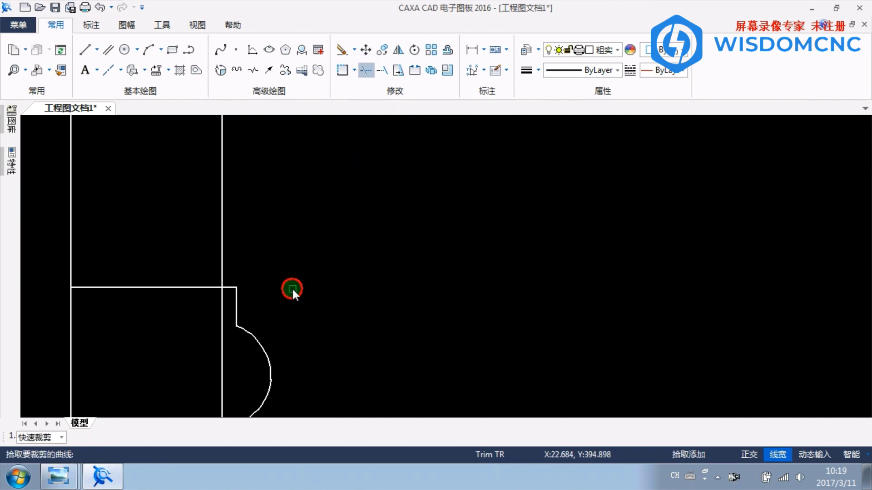
pyautogui.click(218, 307)
pyautogui.scroll(-4, 223, 318)
pyautogui.rightClick(242, 389)
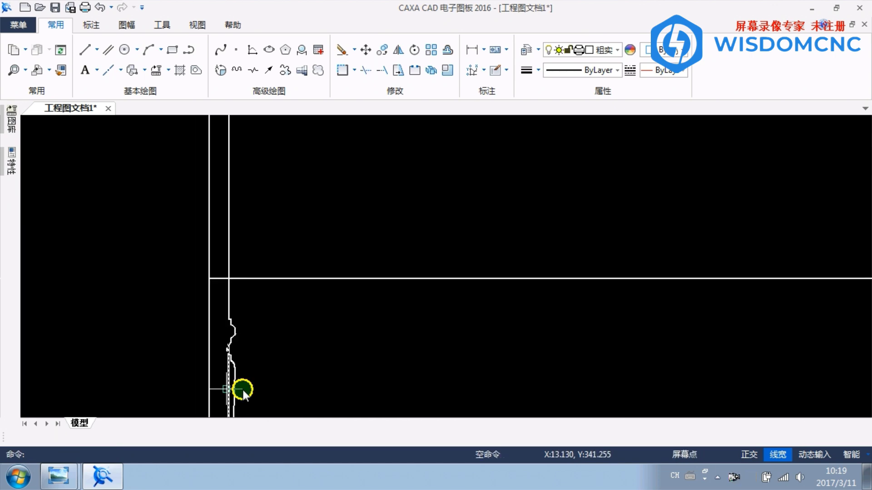
pyautogui.scroll(4, 214, 386)
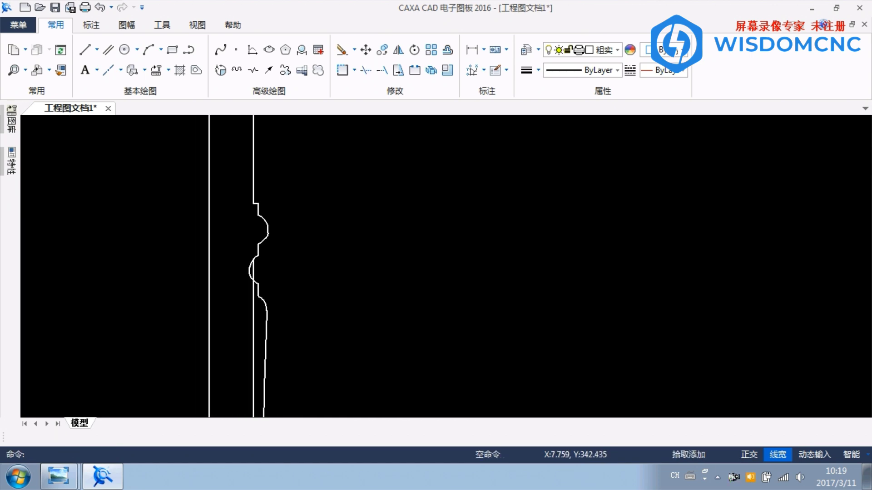
pyautogui.scroll(-3, 257, 329)
pyautogui.scroll(5, 261, 269)
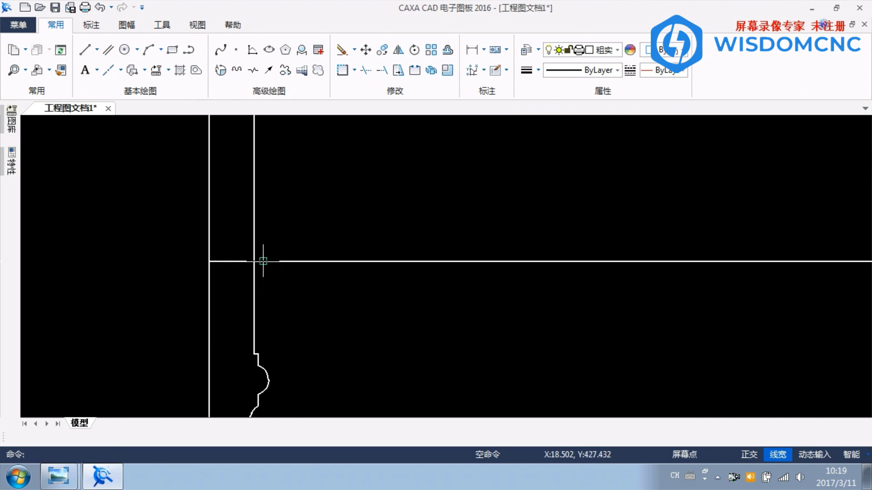
# - Inspect the straight section in the drawing, check the diameter above it in the hand sketch, and return to CAXA
pyautogui.scroll(-3, 235, 268)
pyautogui.scroll(3, 245, 270)
pyautogui.scroll(4, 254, 275)
pyautogui.scroll(-3, 266, 273)
pyautogui.scroll(4, 265, 356)
pyautogui.scroll(-4, 273, 357)
pyautogui.moveTo(309, 357); pyautogui.dragTo(321, 296, button='middle')
pyautogui.scroll(5, 292, 294)
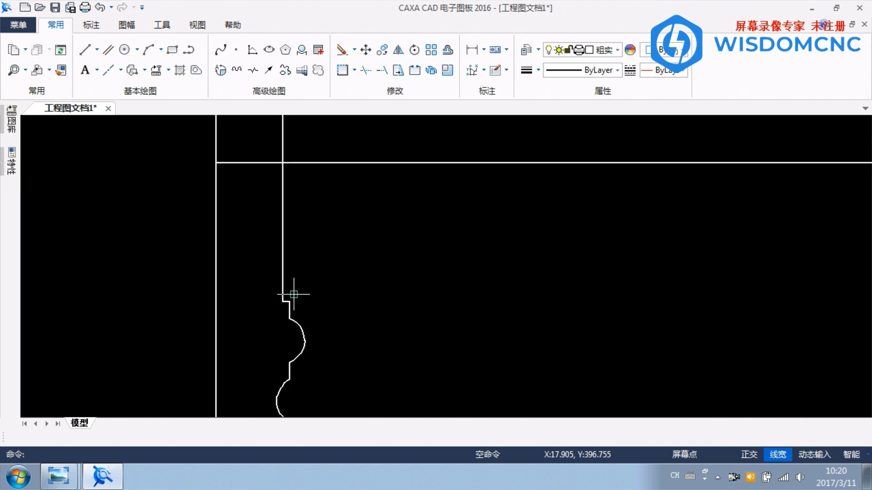
pyautogui.scroll(-4, 268, 317)
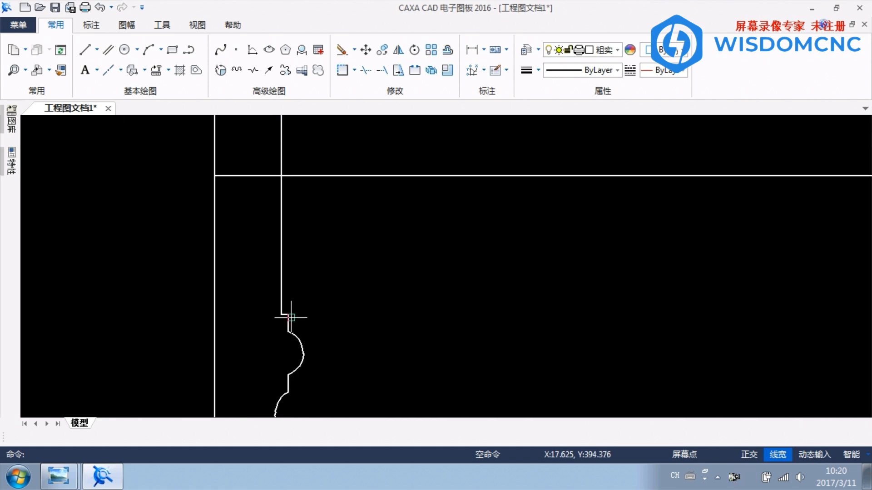
pyautogui.moveTo(301, 175); pyautogui.dragTo(306, 243, button='middle')
pyautogui.moveTo(71, 475)
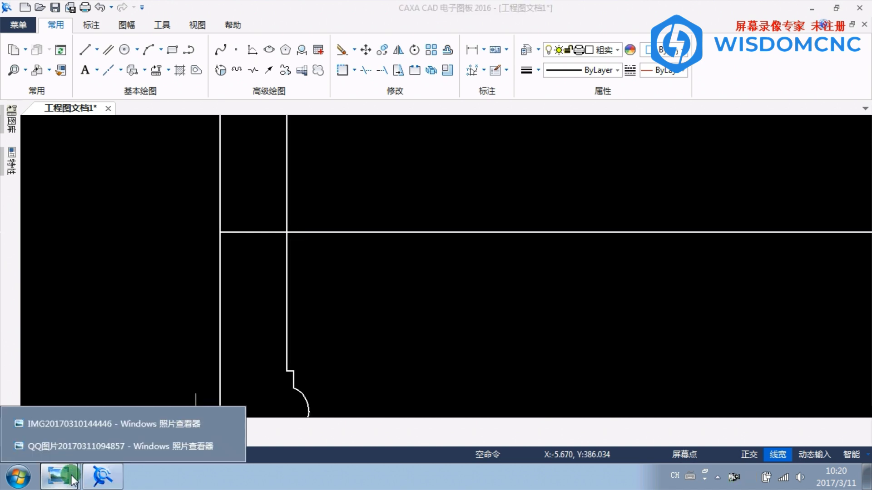
pyautogui.click(71, 439)
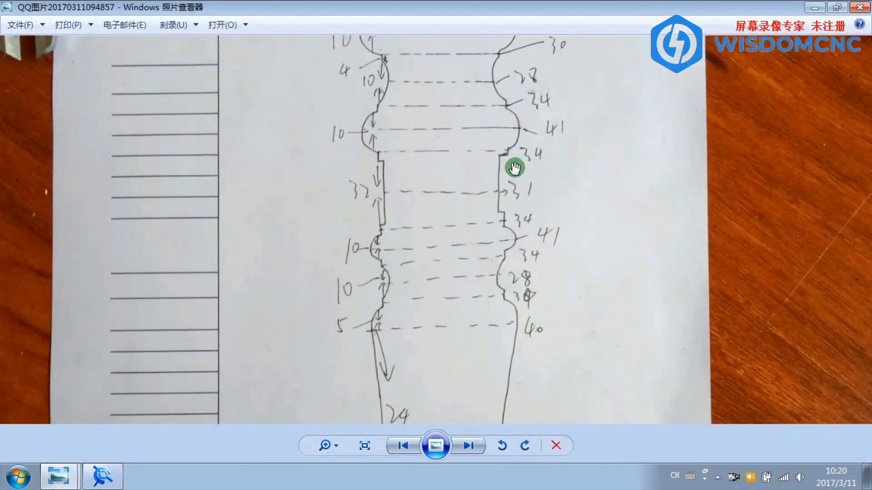
pyautogui.click(102, 476)
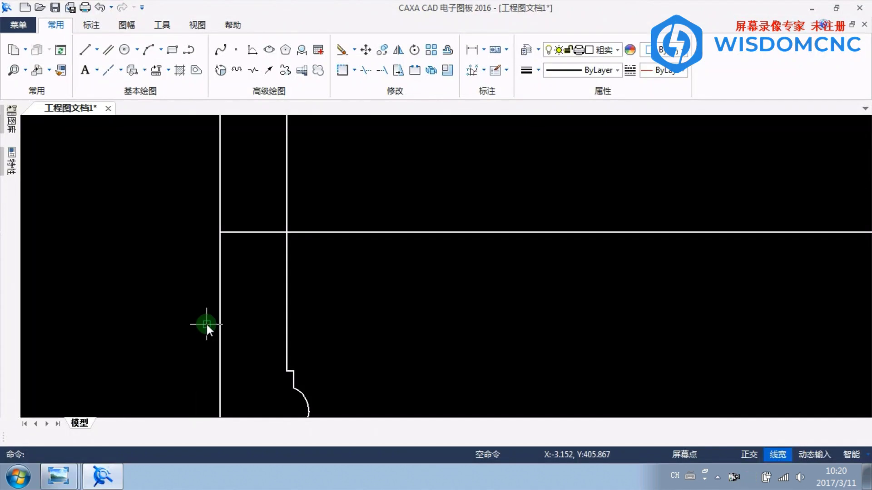
# - Offset the vertical axis line 17 mm toward the profile for the shoulder above the straight section
pyautogui.click(108, 49)
pyautogui.click(220, 178)
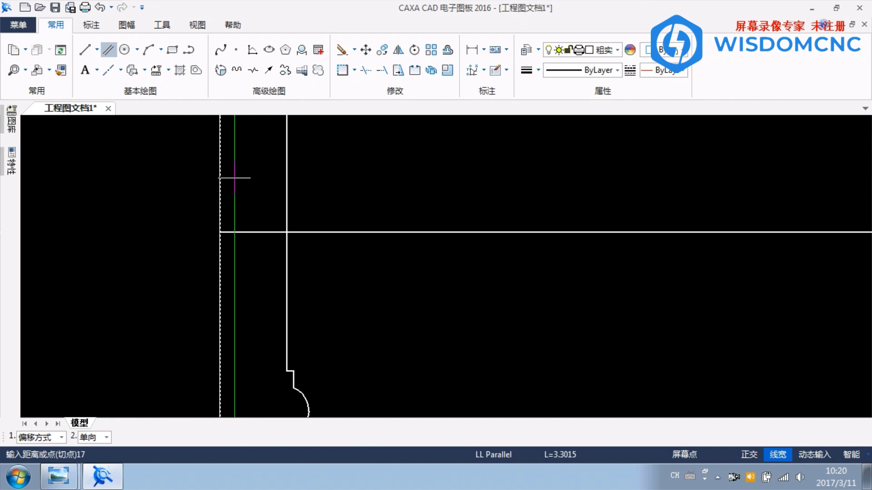
pyautogui.write('17')
pyautogui.press('Return')
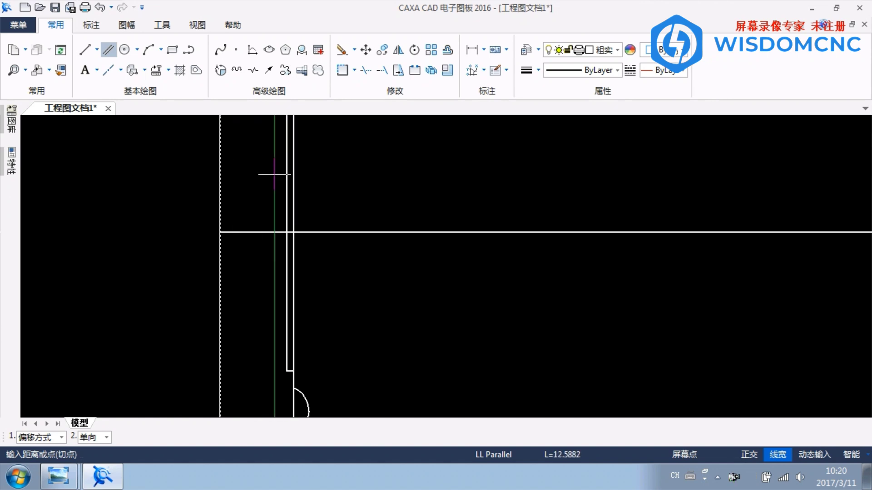
pyautogui.rightClick(274, 174)
pyautogui.scroll(2, 257, 232)
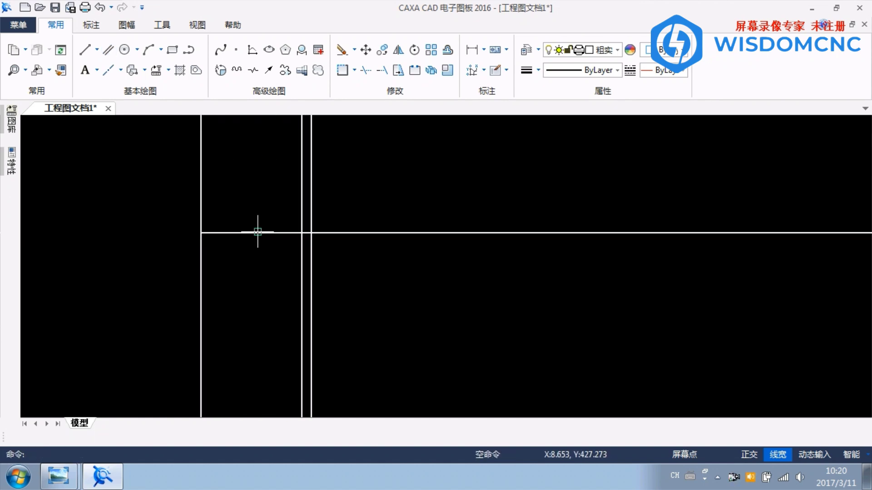
# - Trim the 17 mm offset line below the upper horizontal line and delete its leftover piece alongside the beads
pyautogui.click(365, 69)
pyautogui.scroll(-2, 336, 315)
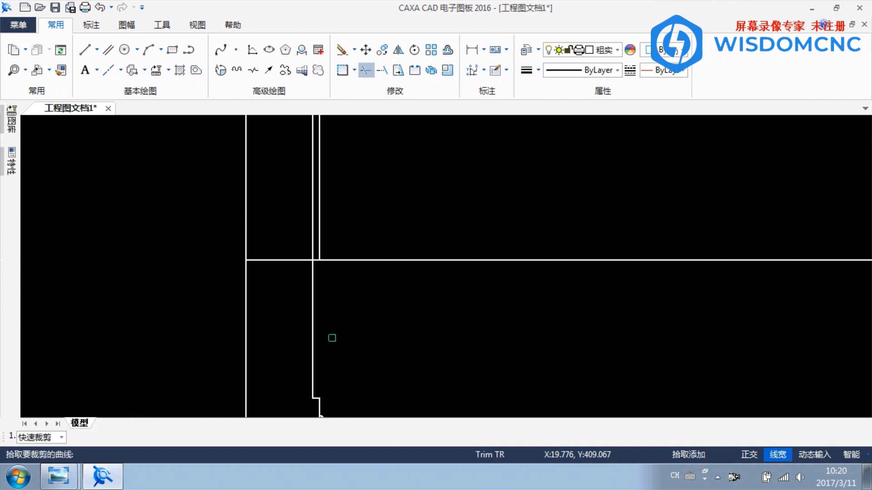
pyautogui.moveTo(332, 337); pyautogui.dragTo(340, 286, button='middle')
pyautogui.scroll(-3, 352, 347)
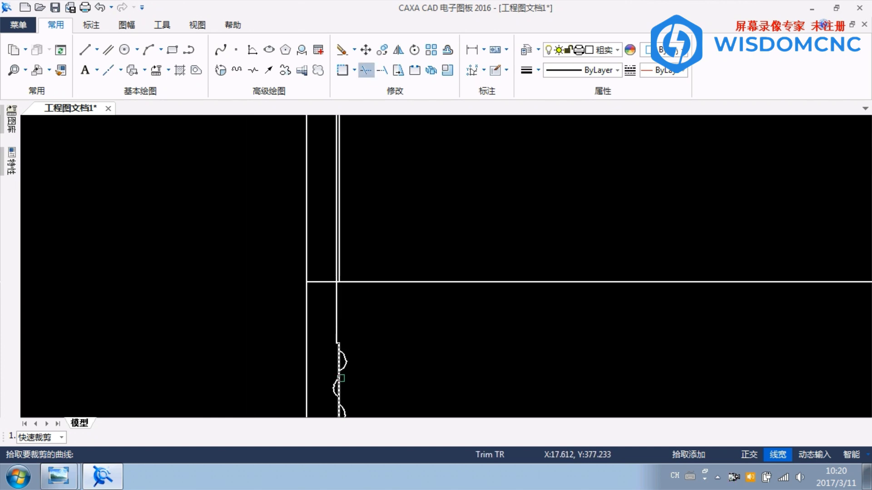
pyautogui.rightClick(339, 385)
pyautogui.click(338, 388)
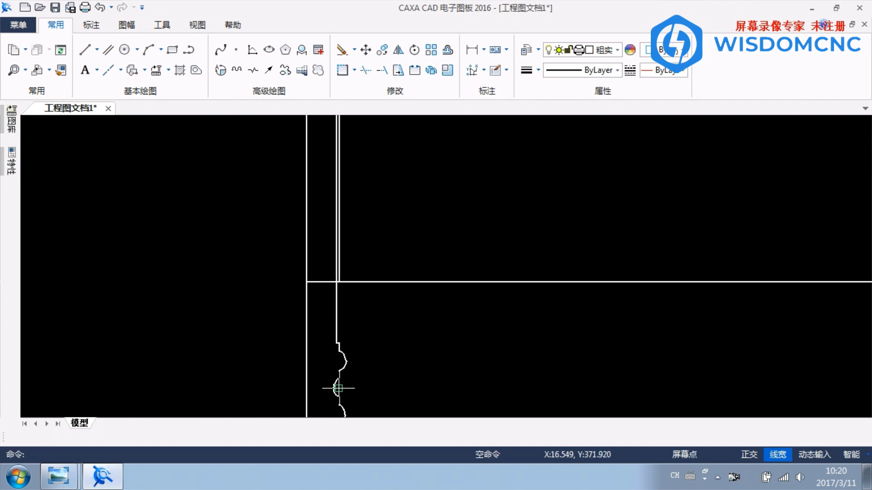
# - Remove the part of the straight section's vertical line that extends above the upper horizontal line
pyautogui.moveTo(351, 236); pyautogui.dragTo(358, 277, button='middle')
pyautogui.scroll(3, 343, 305)
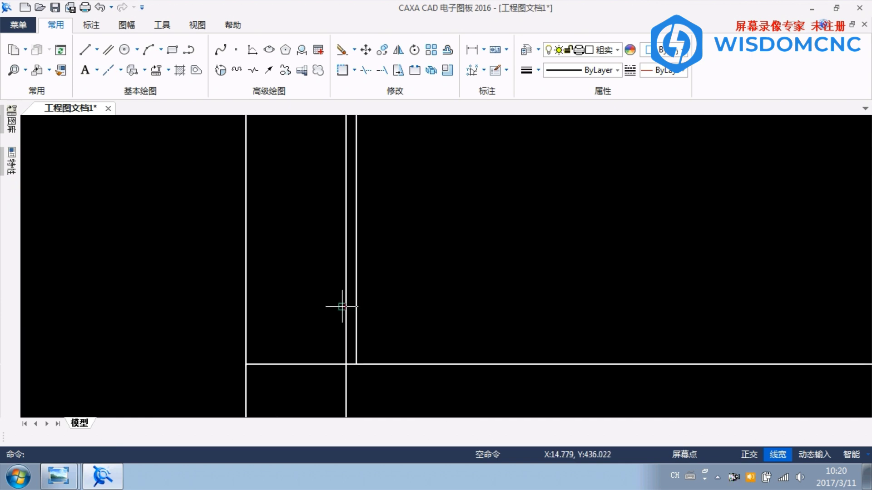
pyautogui.click(370, 73)
pyautogui.click(345, 301)
pyautogui.rightClick(346, 302)
pyautogui.scroll(-2, 385, 312)
pyautogui.scroll(-2, 385, 323)
pyautogui.moveTo(383, 356); pyautogui.dragTo(369, 270, button='middle')
pyautogui.scroll(3, 369, 270)
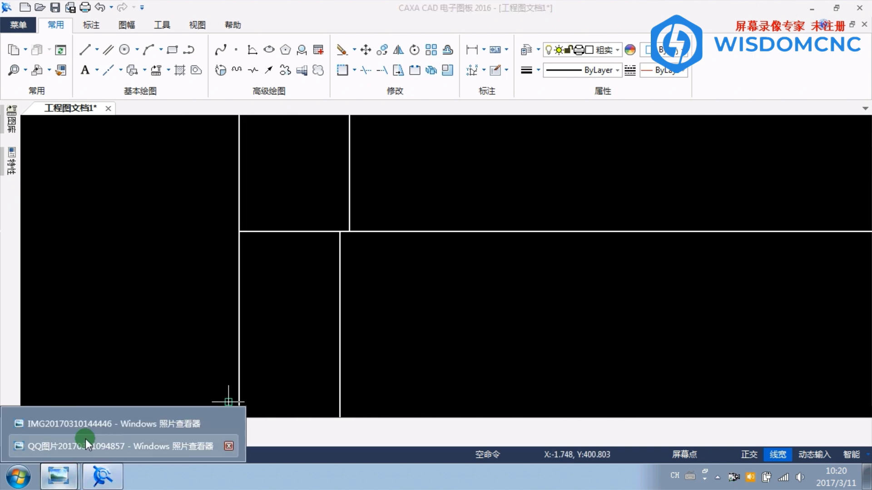
# - Examine the shoulder above the straight section in the hand sketch, then return to the CAXA drawing
pyautogui.click(85, 441)
pyautogui.moveTo(382, 275)
pyautogui.mouseDown()
pyautogui.moveTo(414, 194)
pyautogui.moveTo(373, 274)
pyautogui.mouseUp()
pyautogui.scroll(1, 449, 242)
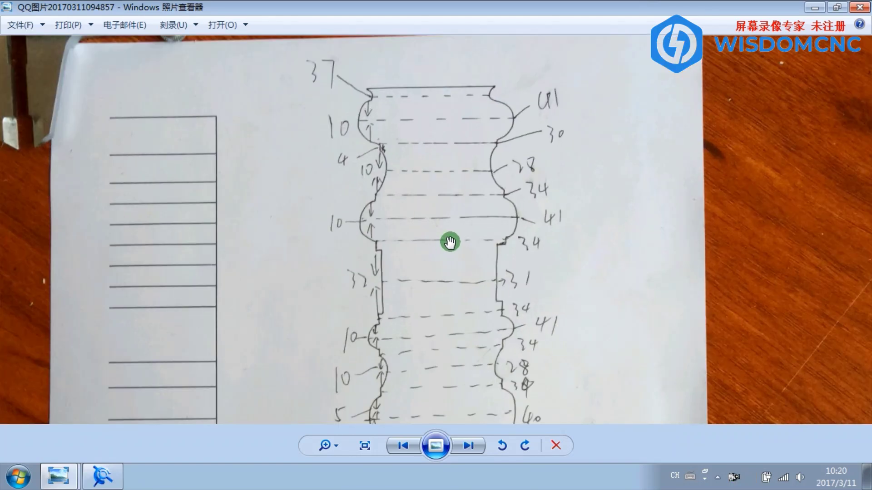
pyautogui.scroll(2, 498, 246)
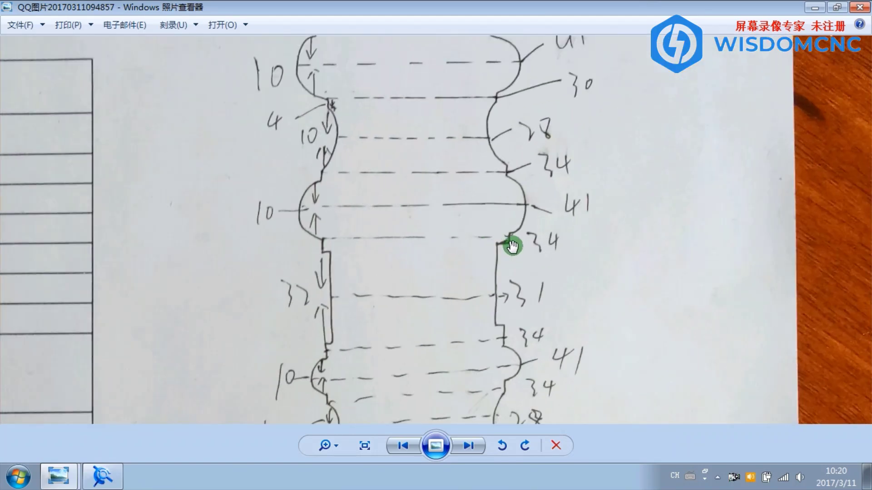
pyautogui.click(102, 476)
# - Offset the horizontal line at the top of the straight section upward for the height of the short shoulder
pyautogui.scroll(-2, 301, 263)
pyautogui.click(111, 51)
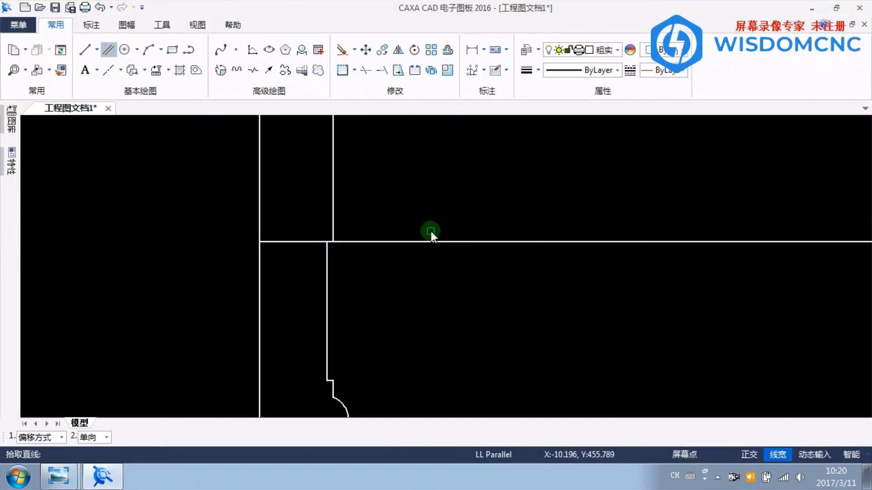
pyautogui.click(424, 242)
pyautogui.press('Return')
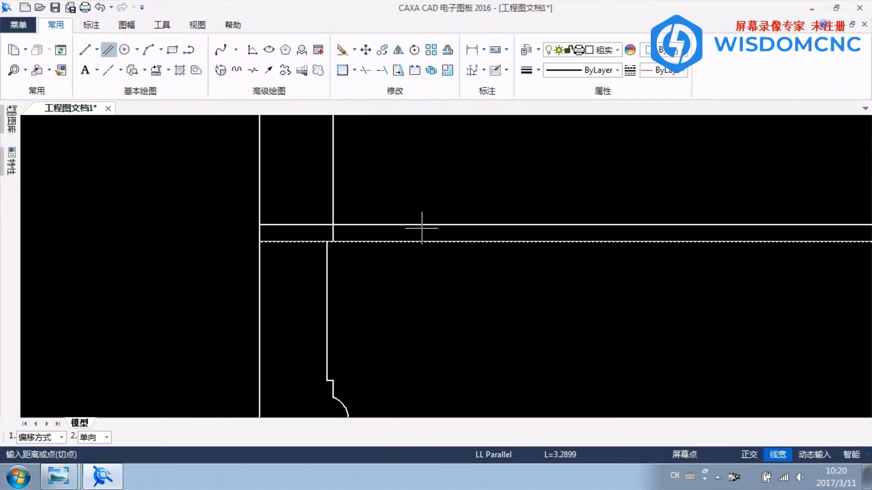
pyautogui.rightClick(420, 209)
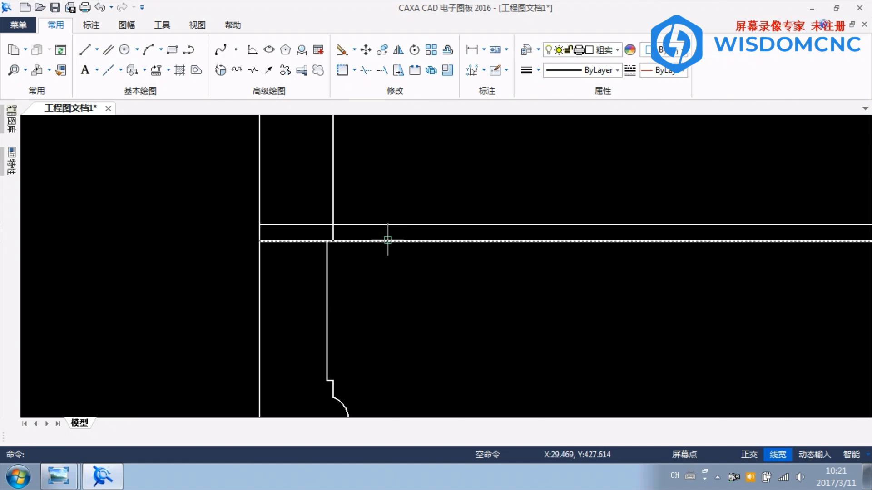
# - Trim the horizontal line at the top of the straight section to the short ledge between the two profile verticals
pyautogui.click(364, 70)
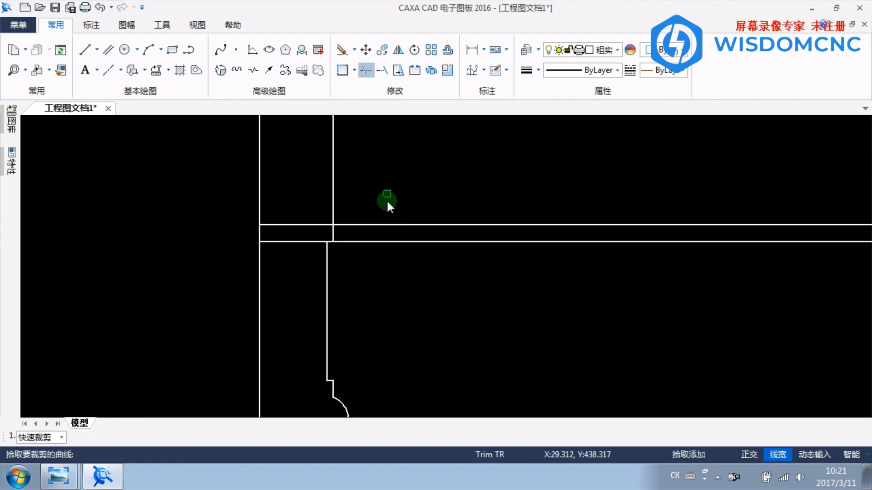
pyautogui.click(373, 241)
pyautogui.rightClick(308, 243)
pyautogui.scroll(-2, 370, 249)
pyautogui.moveTo(376, 206); pyautogui.dragTo(349, 251, button='middle')
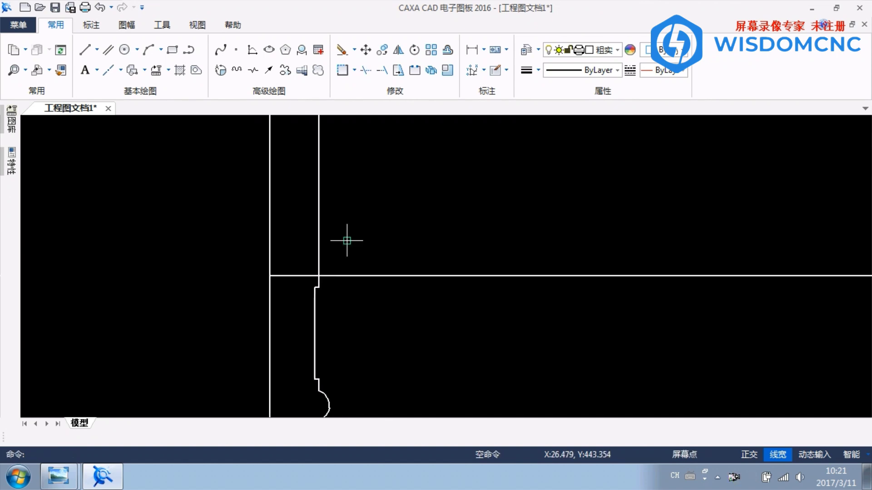
# - Check the diameter of the bead above the shoulder in the hand sketch, then return to the CAXA drawing
pyautogui.click(60, 479)
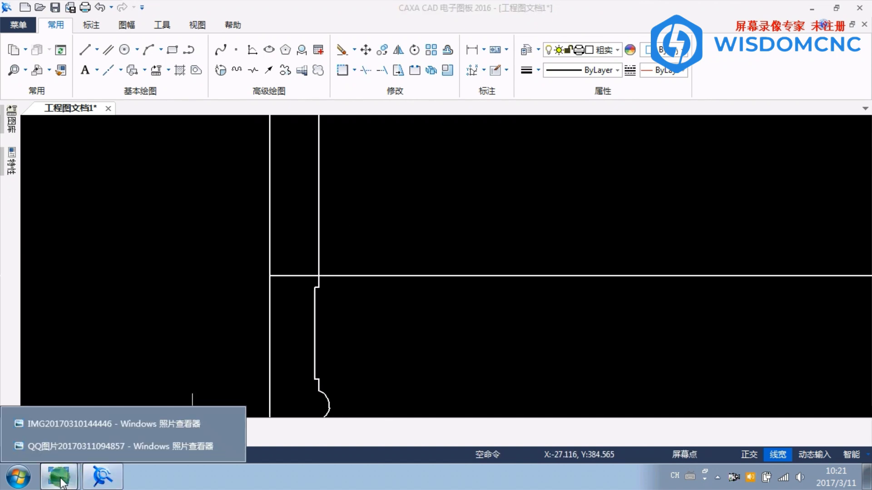
pyautogui.click(78, 447)
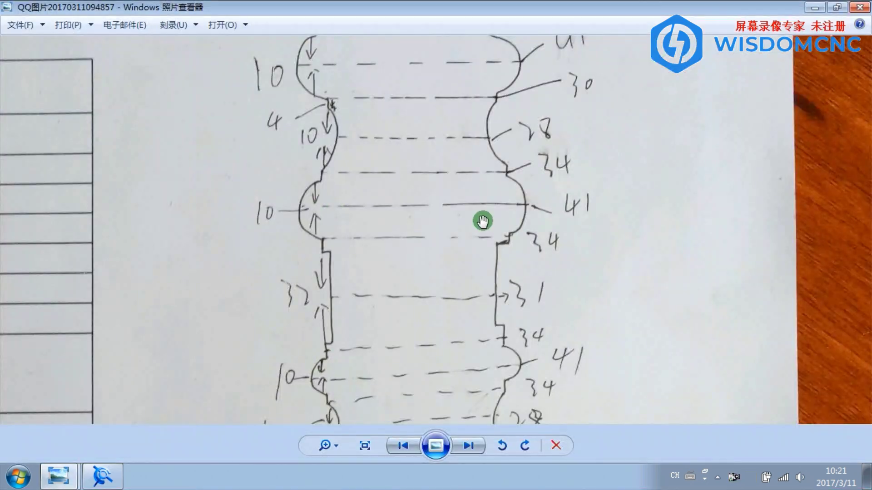
pyautogui.click(104, 476)
pyautogui.scroll(3, 283, 347)
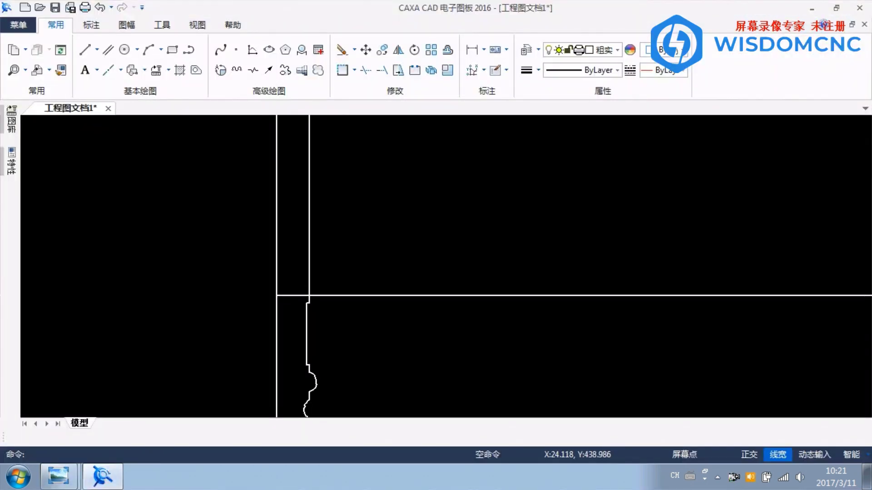
pyautogui.scroll(-3, 314, 282)
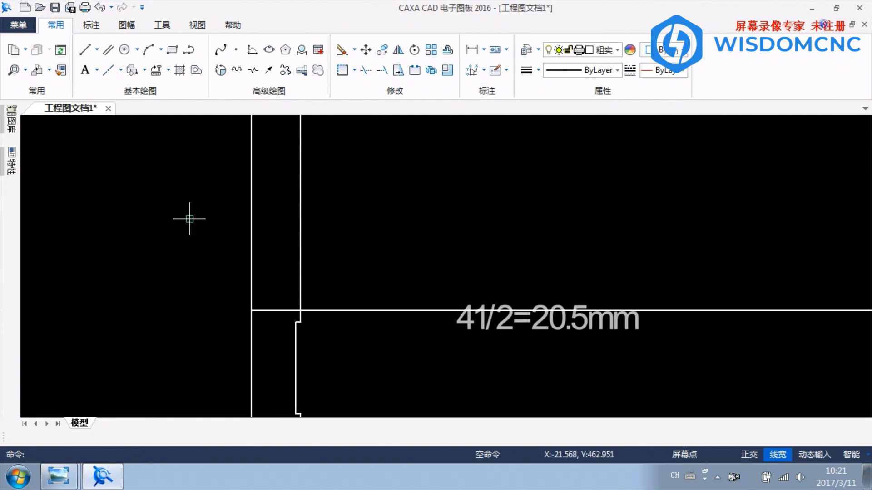
# - Offset the vertical axis line 20.5 mm toward the profile for the radius of the upper bead
pyautogui.click(108, 49)
pyautogui.click(252, 192)
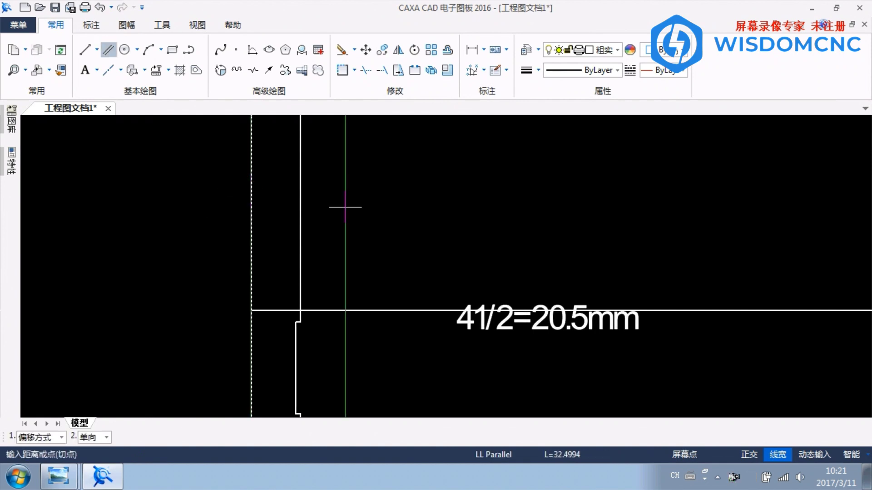
pyautogui.write('20.5')
pyautogui.press('Return')
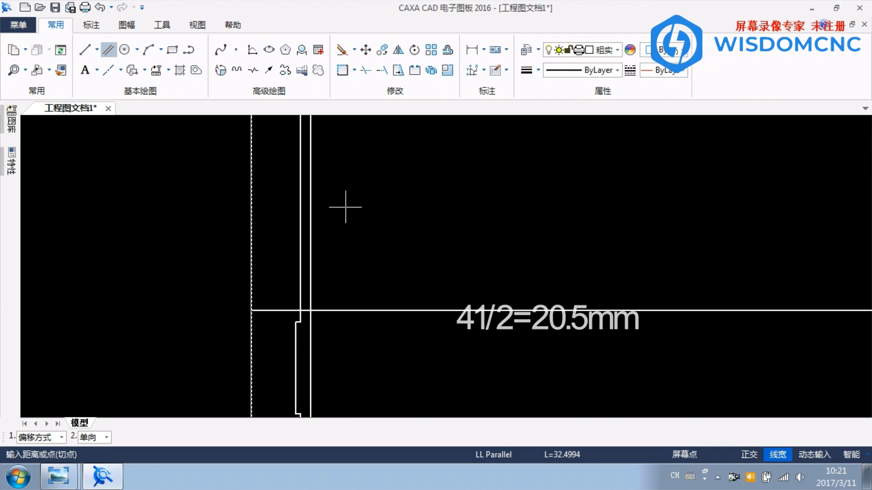
pyautogui.press('Escape')
pyautogui.scroll(2, 329, 281)
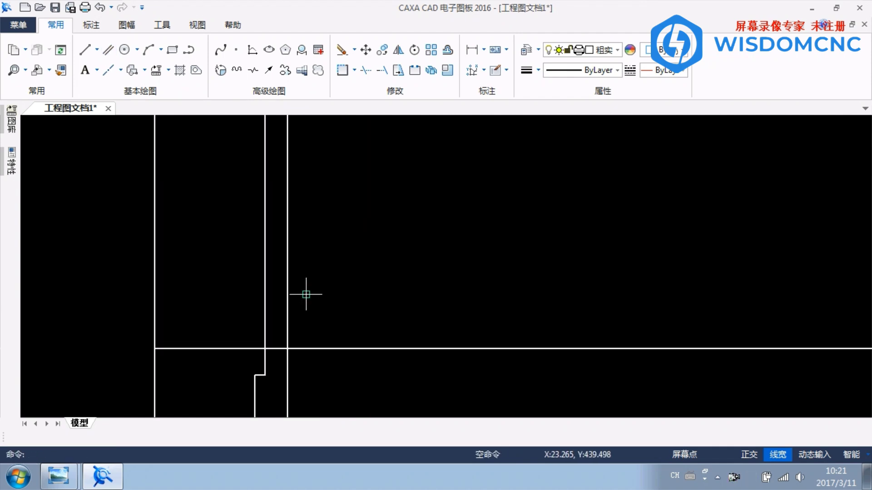
pyautogui.click(277, 330)
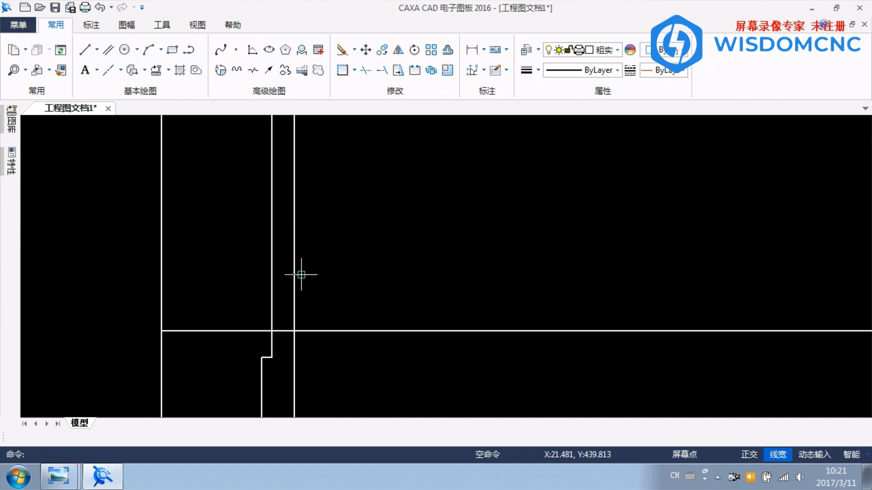
# - Look up the upper bead's dimensions again in the hand sketch and return to the CAXA drawing
pyautogui.click(64, 482)
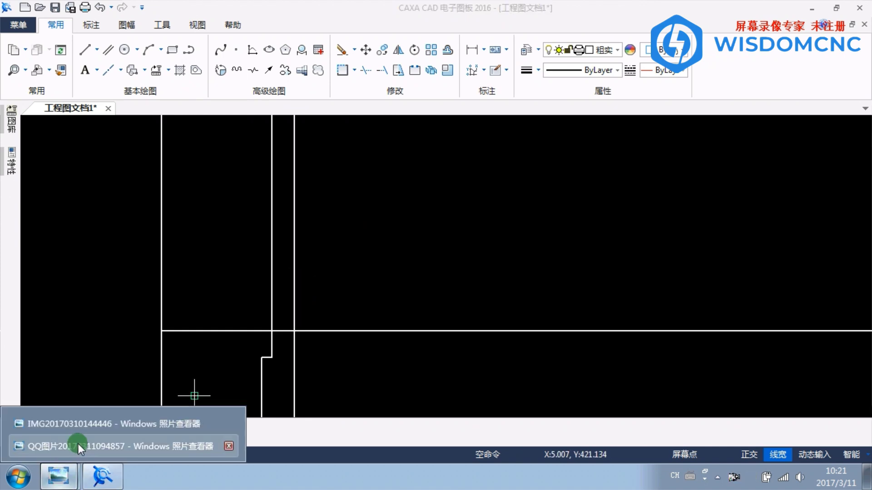
pyautogui.click(77, 443)
pyautogui.hotkey('alt', 'Tab')
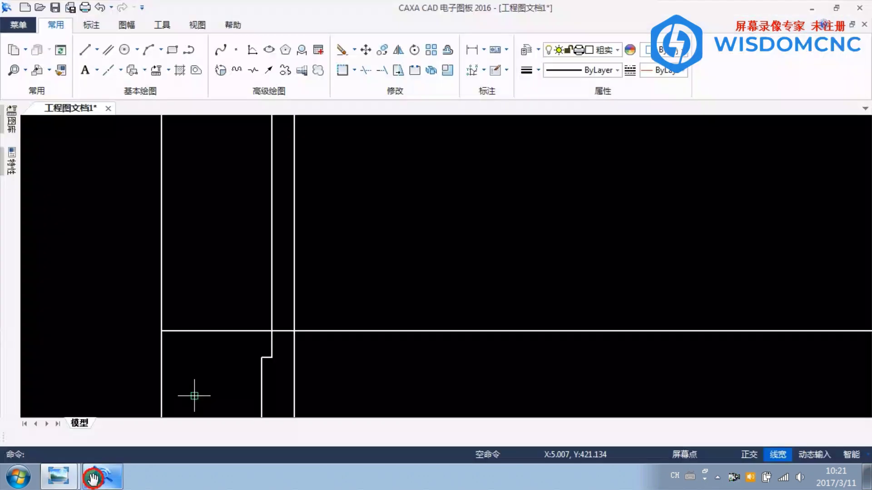
pyautogui.scroll(-2, 318, 305)
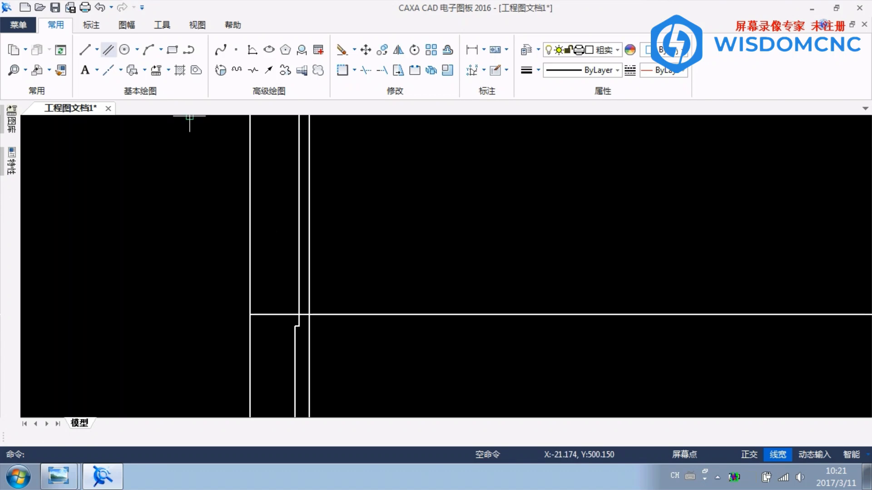
# - Offset the horizontal line above the ledge 10 mm upward for the height of the upper bead
pyautogui.click(108, 50)
pyautogui.click(335, 314)
pyautogui.write('10')
pyautogui.press('Return')
pyautogui.rightClick(360, 267)
pyautogui.scroll(3, 298, 298)
pyautogui.moveTo(368, 274); pyautogui.dragTo(286, 208, button='middle')
# - Generate a centre line midway between the two horizontal lines that bound the bead
pyautogui.click(108, 70)
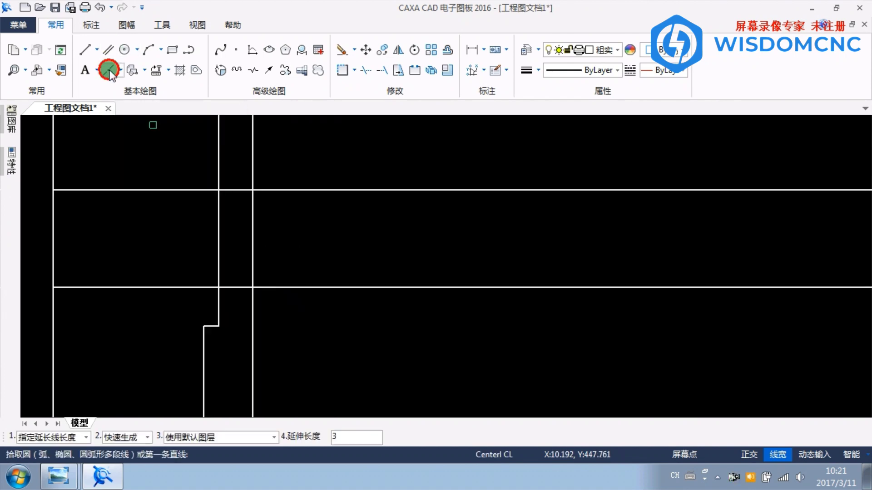
pyautogui.click(319, 190)
pyautogui.click(317, 286)
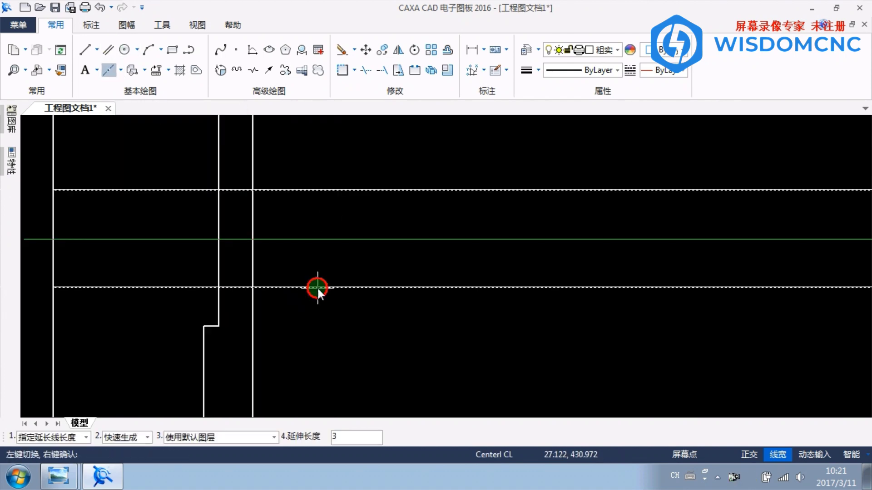
pyautogui.scroll(-1, 318, 207)
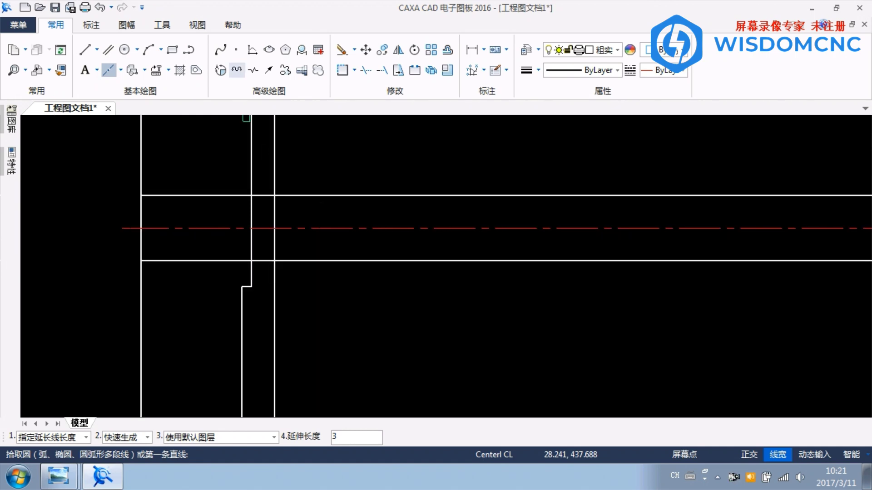
# - Draw a three-point arc for the bead, through the lower horizontal, the outer vertical at mid-height and the upper horizontal
pyautogui.click(149, 50)
pyautogui.click(250, 263)
pyautogui.click(274, 228)
pyautogui.click(251, 195)
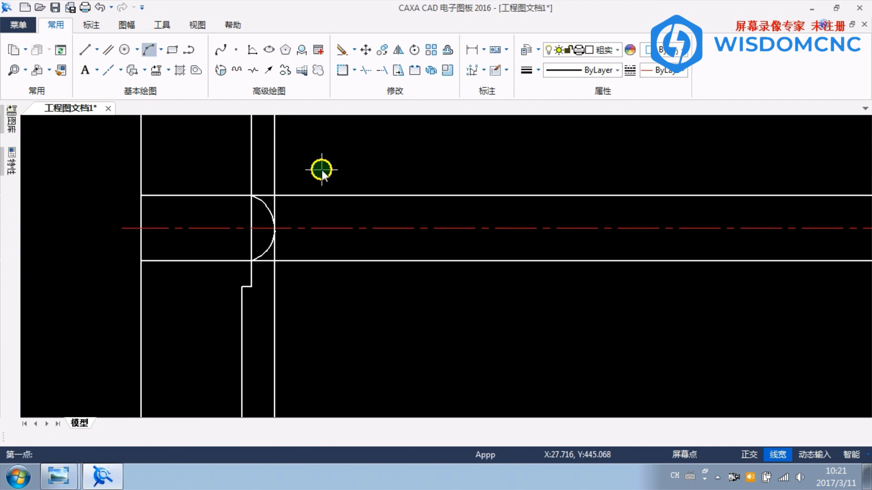
# - Delete the centre line between the bead's two horizontal lines
pyautogui.scroll(-1, 326, 169)
pyautogui.moveTo(327, 140); pyautogui.dragTo(242, 175, button='middle')
pyautogui.press('Escape')
pyautogui.click(257, 243)
pyautogui.press('Delete')
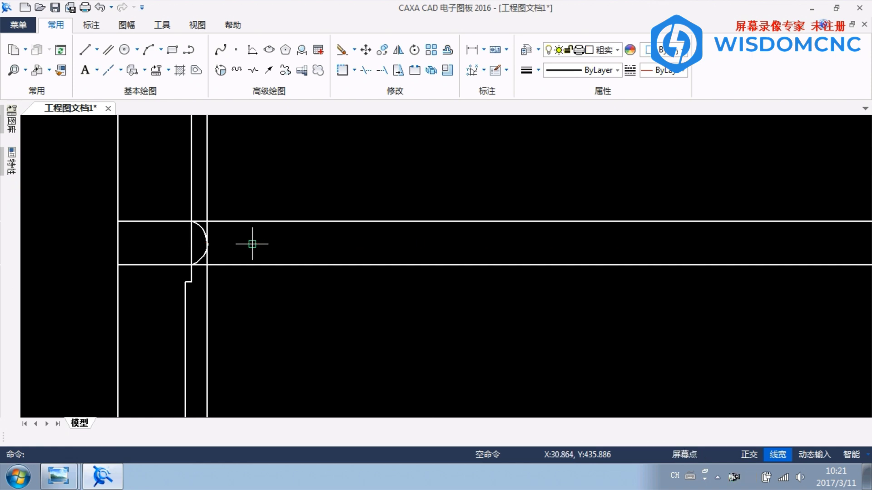
# - Trim the inner profile vertical away between the two ends of the bead arc
pyautogui.click(369, 71)
pyautogui.click(191, 246)
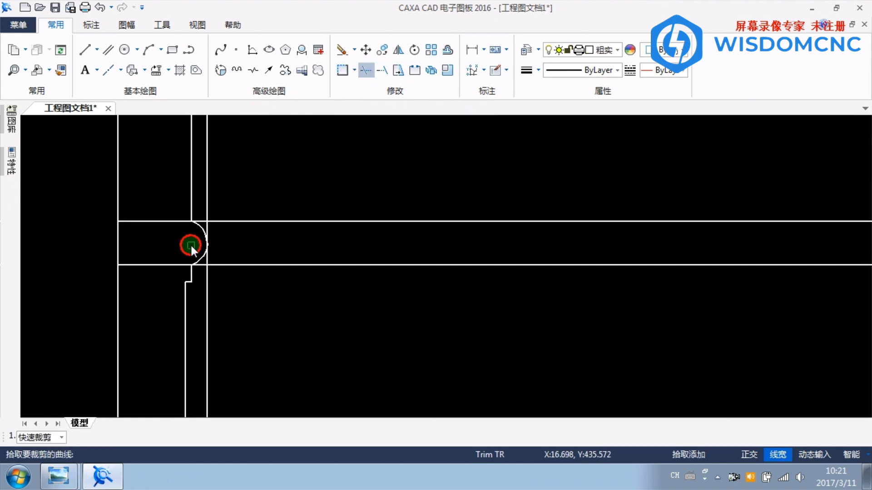
pyautogui.press('Escape')
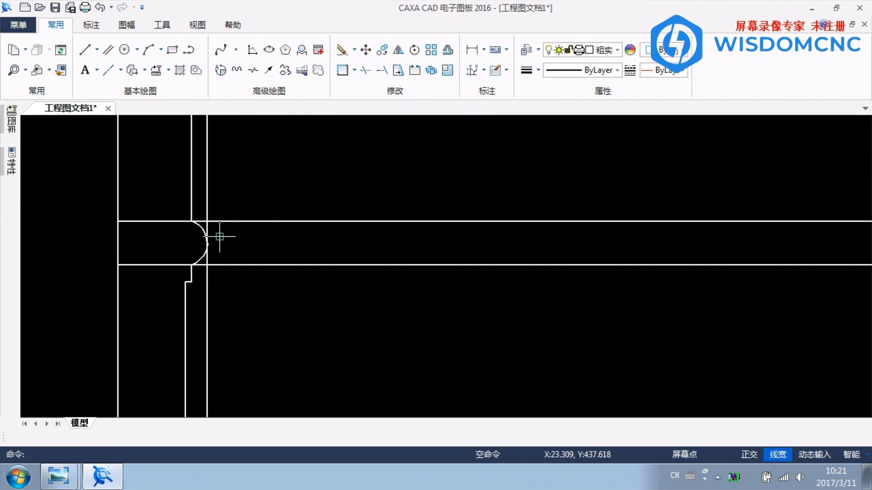
# - Remove the outer vertical construction line touching the bead arc and look over the profile
pyautogui.click(369, 70)
pyautogui.press('Escape')
pyautogui.click(205, 231)
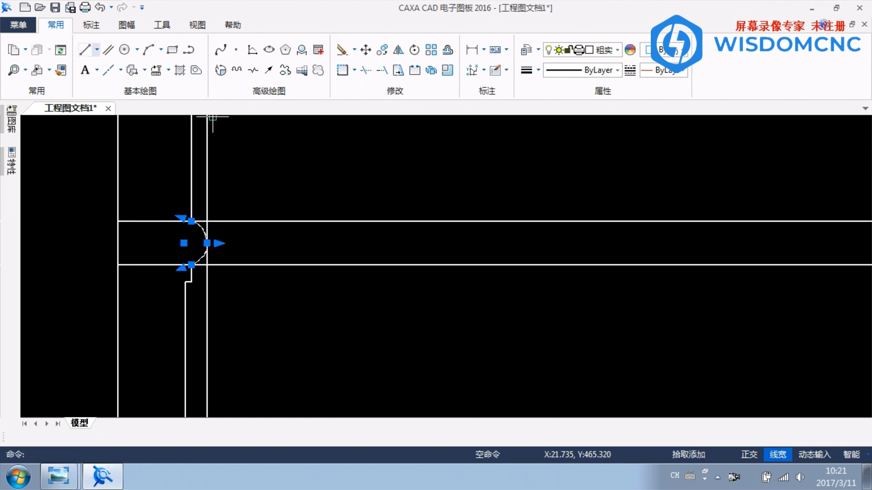
pyautogui.click(88, 54)
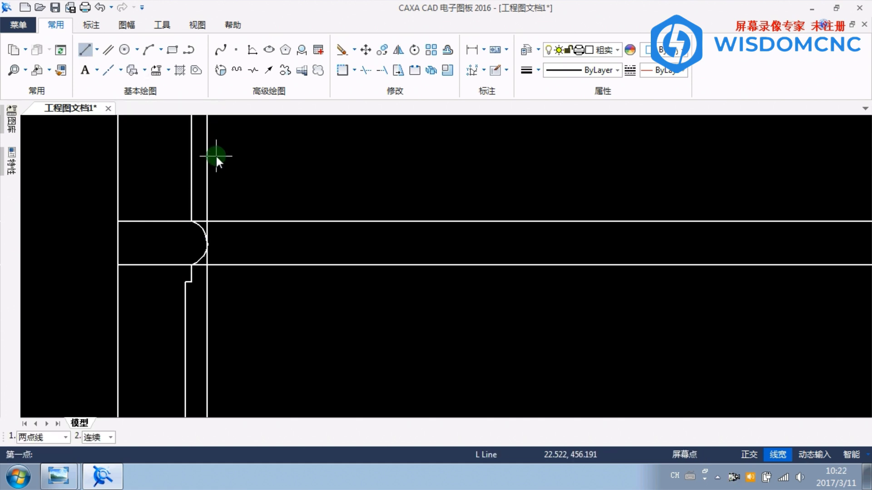
pyautogui.press('Escape')
pyautogui.scroll(-1, 215, 218)
pyautogui.moveTo(215, 218); pyautogui.dragTo(240, 243, button='middle')
pyautogui.scroll(1, 242, 261)
pyautogui.scroll(-3, 251, 274)
pyautogui.moveTo(294, 355); pyautogui.dragTo(298, 261, button='middle')
pyautogui.scroll(3, 257, 272)
pyautogui.scroll(-3, 232, 253)
pyautogui.moveTo(236, 187)
pyautogui.mouseDown(button='middle')
pyautogui.moveTo(254, 247)
pyautogui.moveTo(286, 255)
pyautogui.mouseUp(button='middle')
pyautogui.scroll(2, 244, 202)
pyautogui.scroll(2, 260, 225)
pyautogui.scroll(2, 264, 259)
pyautogui.scroll(-3, 270, 263)
pyautogui.scroll(-1, 277, 267)
pyautogui.scroll(2, 278, 266)
pyautogui.scroll(2, 273, 254)
pyautogui.moveTo(268, 245); pyautogui.dragTo(291, 261, button='middle')
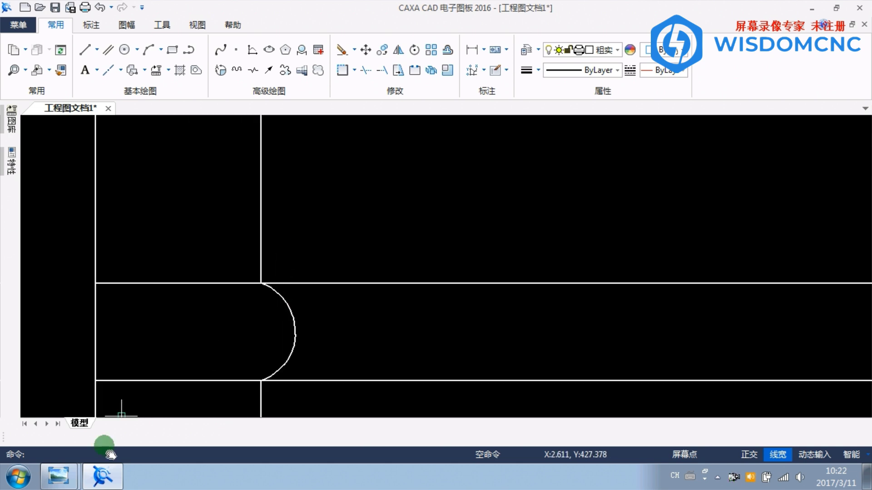
# - Examine the spindle's shape above the bead in the photo and its dimensions in the hand sketch, then return to the CAXA drawing
pyautogui.moveTo(63, 474)
pyautogui.click(92, 420)
pyautogui.scroll(-1, 263, 235)
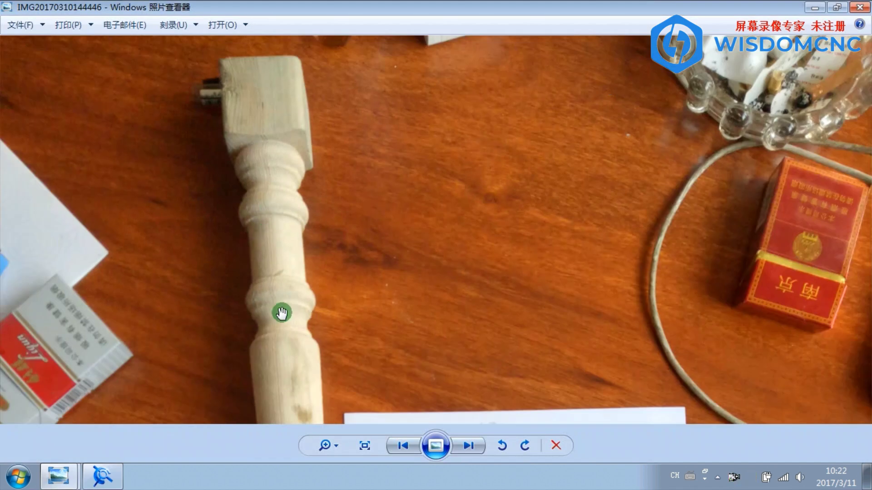
pyautogui.moveTo(278, 311); pyautogui.dragTo(279, 255)
pyautogui.moveTo(285, 136); pyautogui.dragTo(285, 206)
pyautogui.moveTo(58, 474)
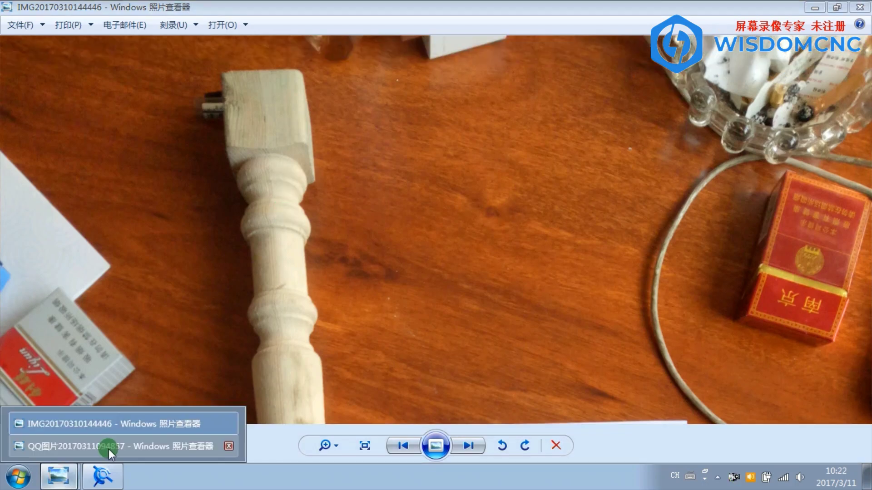
pyautogui.click(108, 448)
pyautogui.scroll(-1, 335, 121)
pyautogui.scroll(-2, 348, 122)
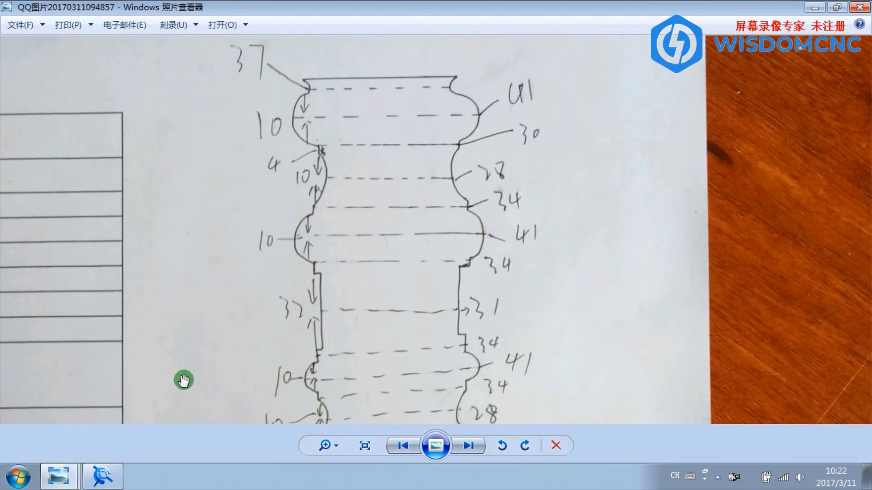
pyautogui.click(103, 475)
pyautogui.scroll(-2, 289, 295)
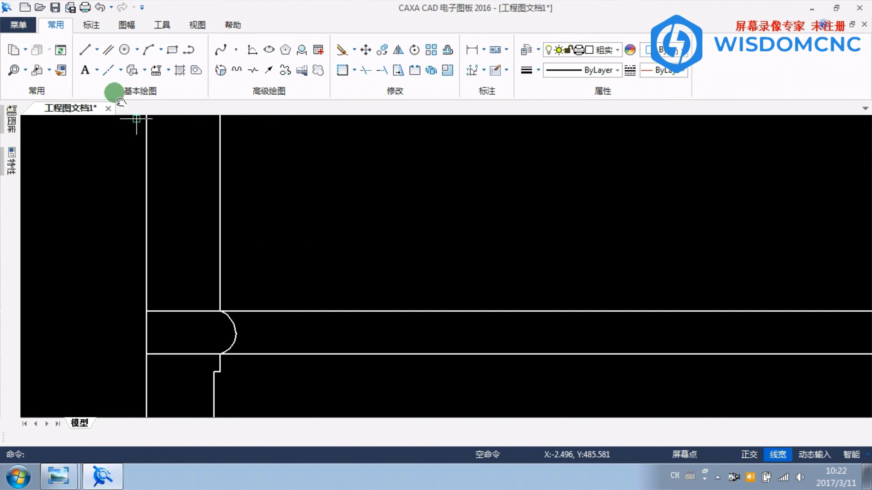
# - Offset the bead's upper horizontal line about 4 mm upward
pyautogui.click(108, 49)
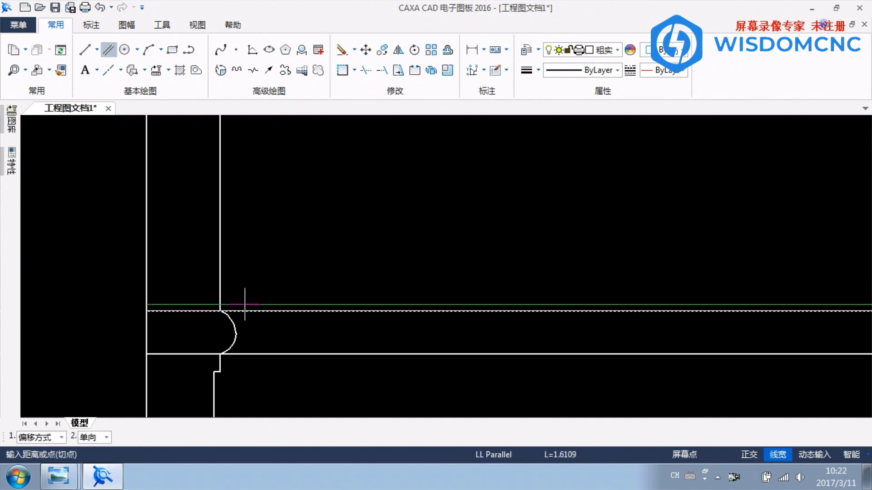
pyautogui.click(251, 293)
pyautogui.rightClick(258, 270)
# - Delete the two horizontal construction lines passing through the ends of the bead arc
pyautogui.click(249, 311)
pyautogui.press('Delete')
pyautogui.click(238, 355)
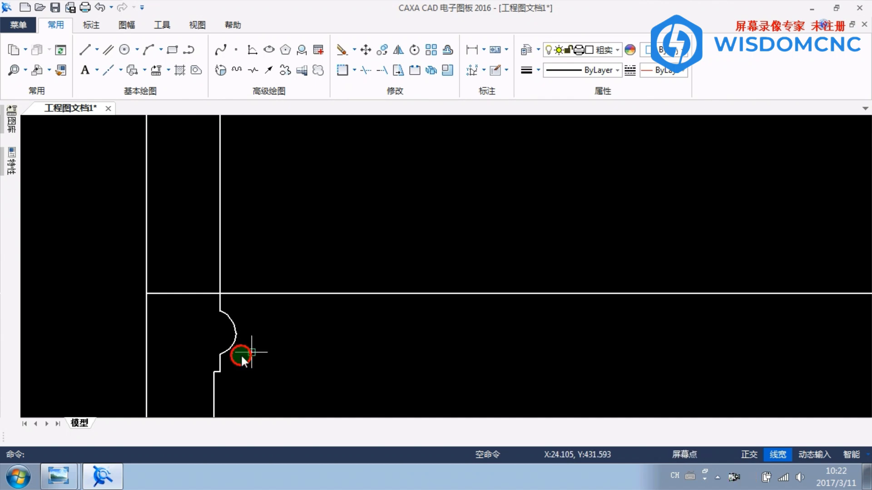
pyautogui.scroll(-1, 255, 291)
pyautogui.scroll(1, 266, 278)
pyautogui.scroll(1, 198, 260)
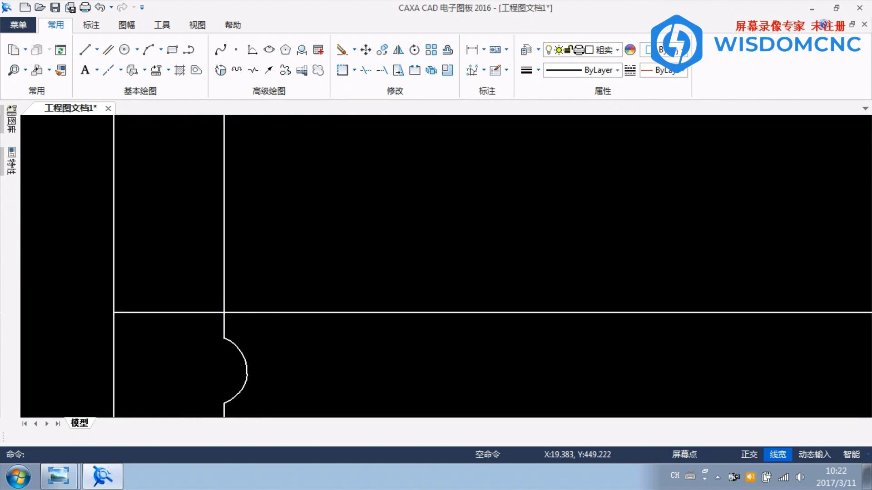
pyautogui.scroll(1, 233, 288)
# - Check the neck above the bead in the photo and hand sketch, then offset the remaining horizontal line 10 mm upward in CAXA
pyautogui.moveTo(58, 475)
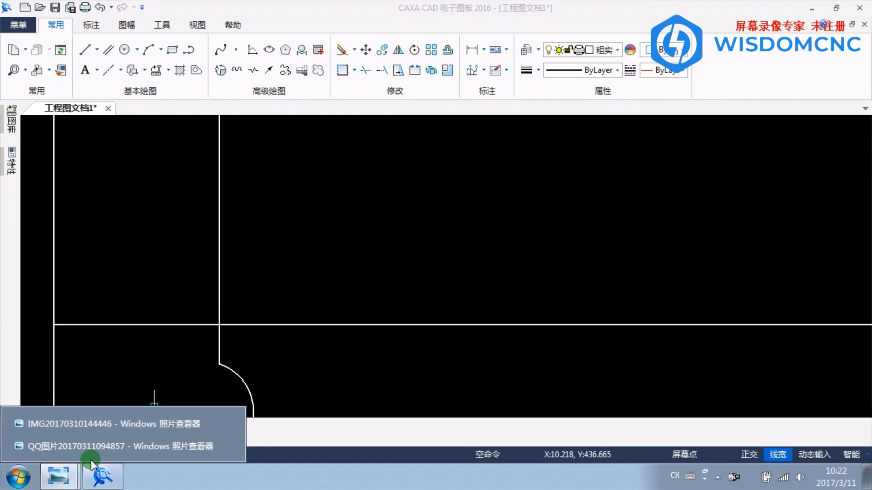
pyautogui.click(119, 422)
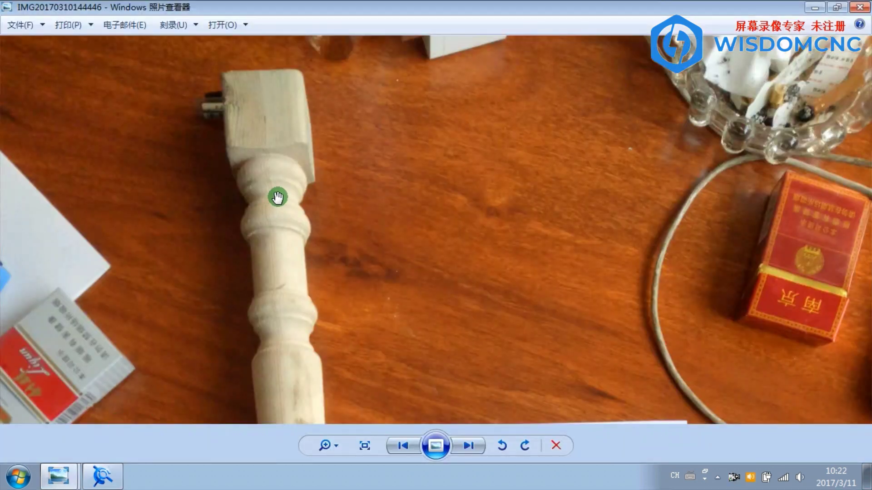
pyautogui.moveTo(58, 476)
pyautogui.click(92, 447)
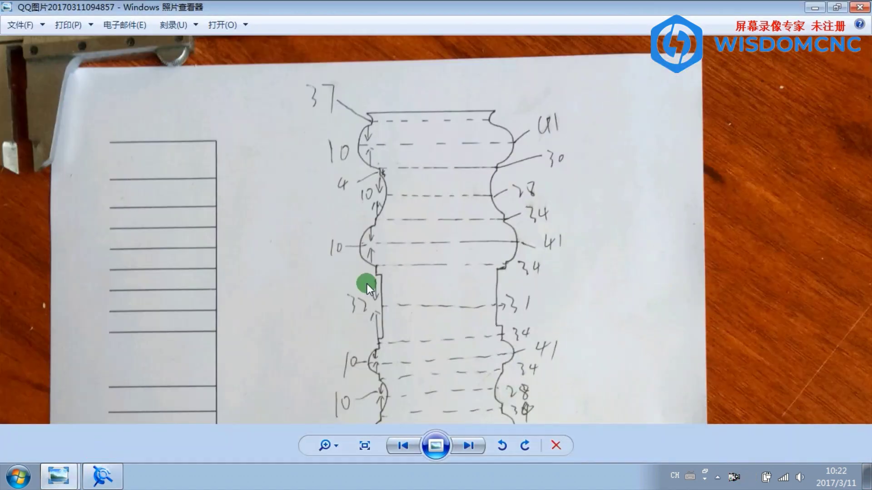
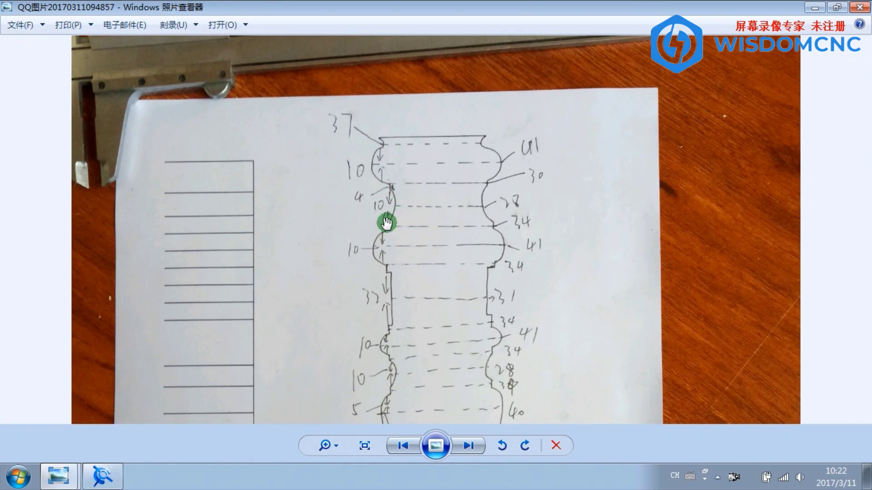
pyautogui.click(103, 476)
pyautogui.scroll(-4, 296, 309)
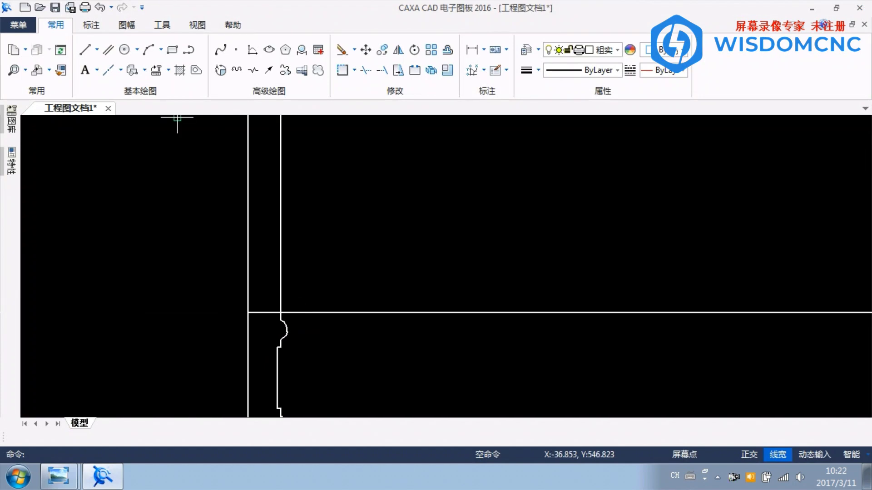
pyautogui.click(106, 52)
pyautogui.click(297, 312)
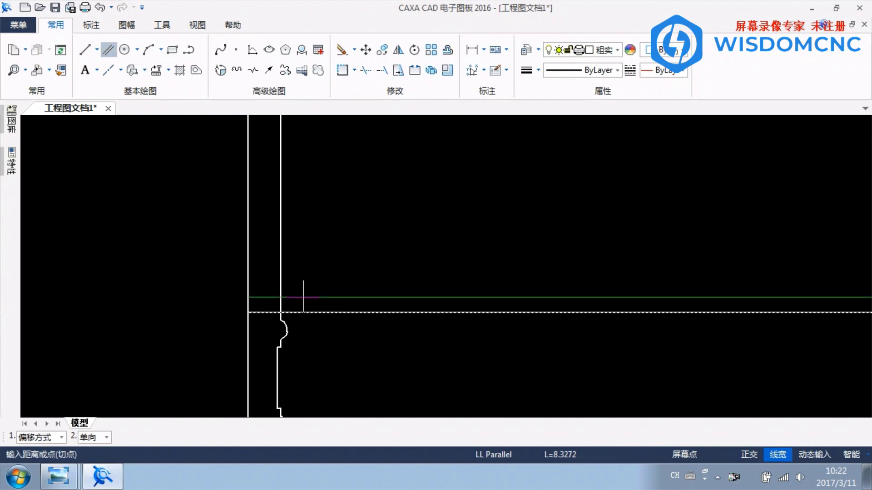
pyautogui.press('Return')
pyautogui.rightClick(306, 287)
pyautogui.scroll(3, 285, 318)
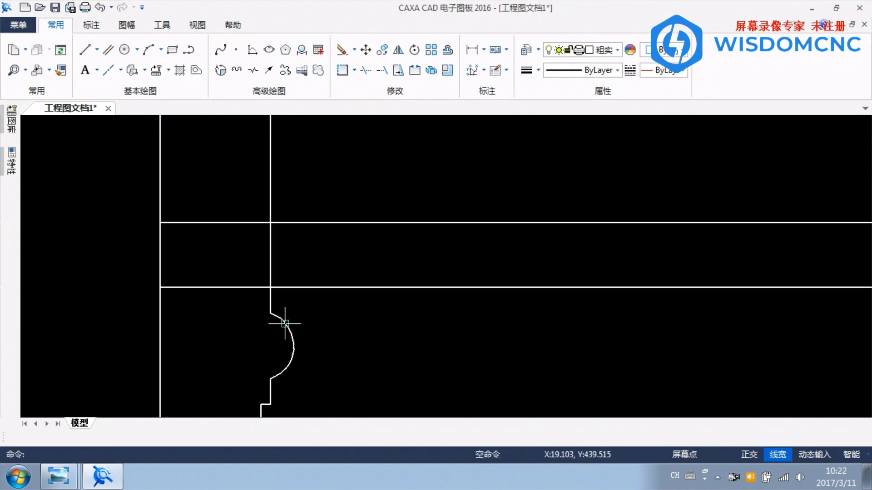
# - Look up the 28 mm neck diameter in the hand sketch and offset the vertical axis line by its radius toward the profile in CAXA
pyautogui.click(58, 475)
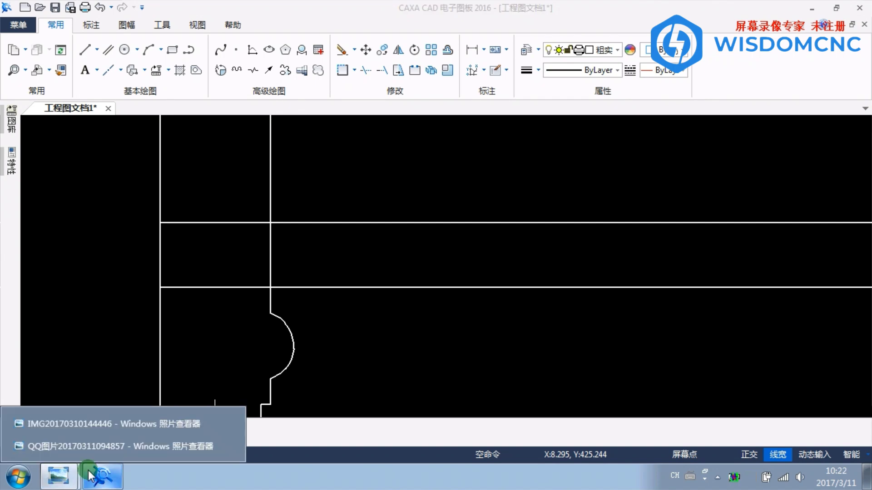
pyautogui.click(105, 445)
pyautogui.scroll(1, 412, 211)
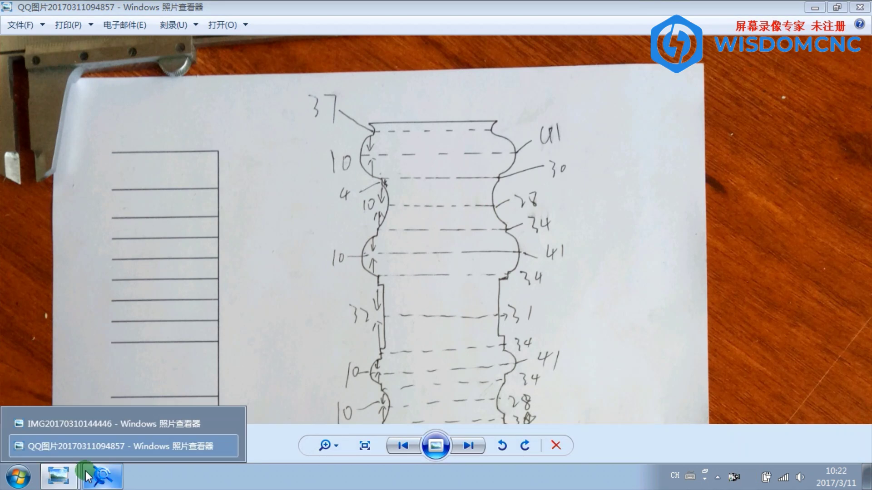
pyautogui.click(101, 477)
pyautogui.rightClick(121, 118)
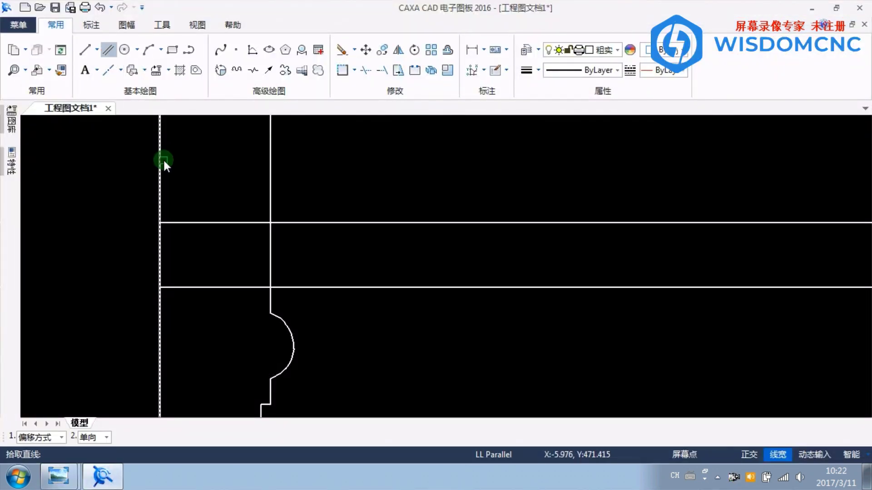
pyautogui.click(160, 160)
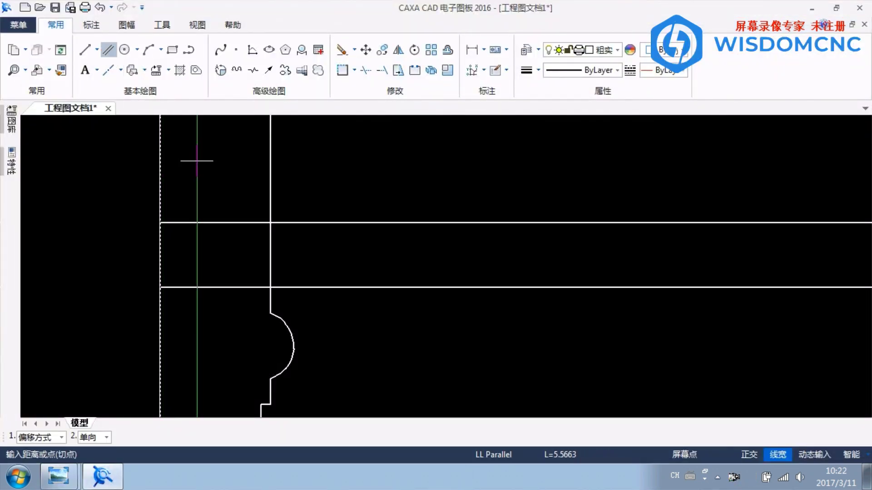
pyautogui.press('Return')
pyautogui.rightClick(221, 168)
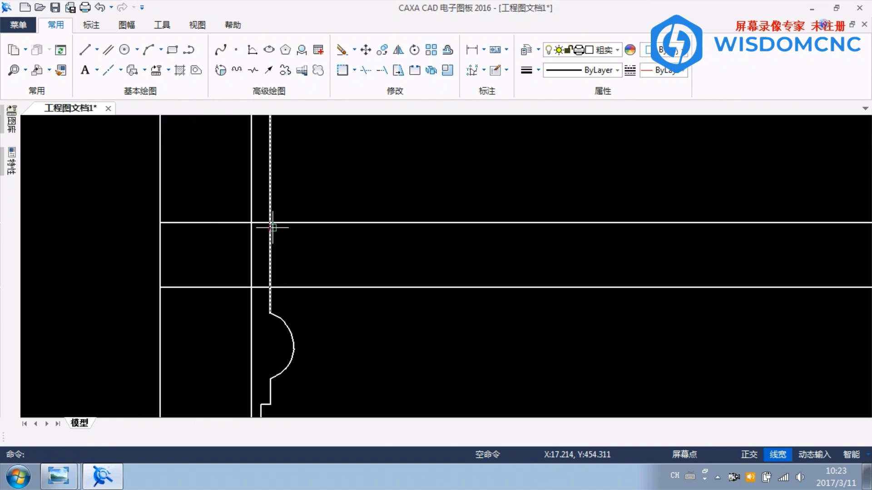
# - Check the diameter at the neck's upper end in the hand sketch, then offset the vertical axis line 15 mm toward the profile in CAXA
pyautogui.moveTo(58, 476)
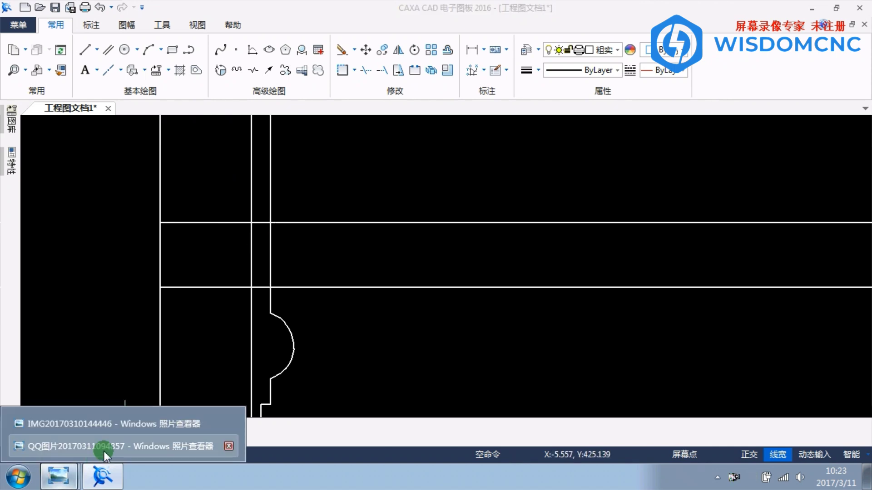
pyautogui.click(104, 451)
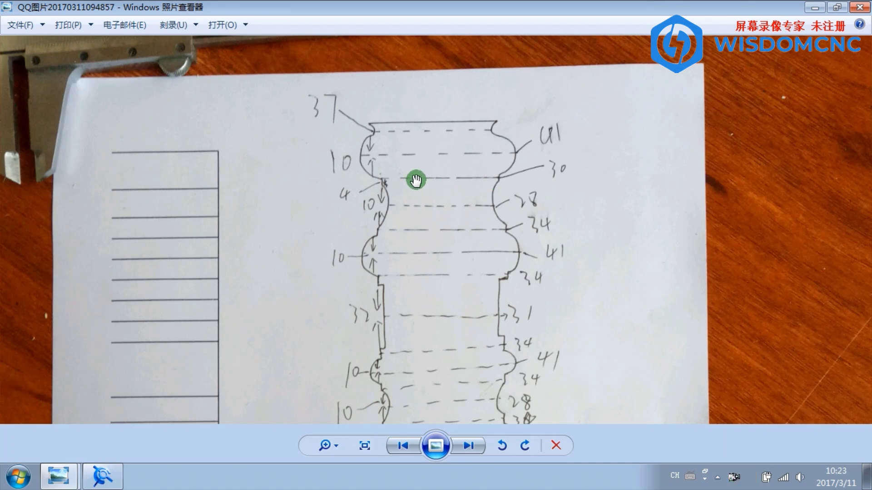
pyautogui.click(102, 476)
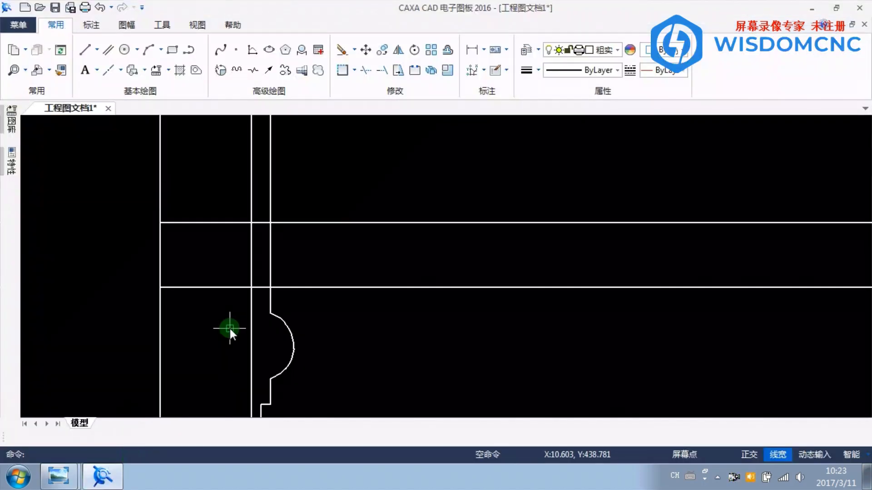
pyautogui.click(113, 49)
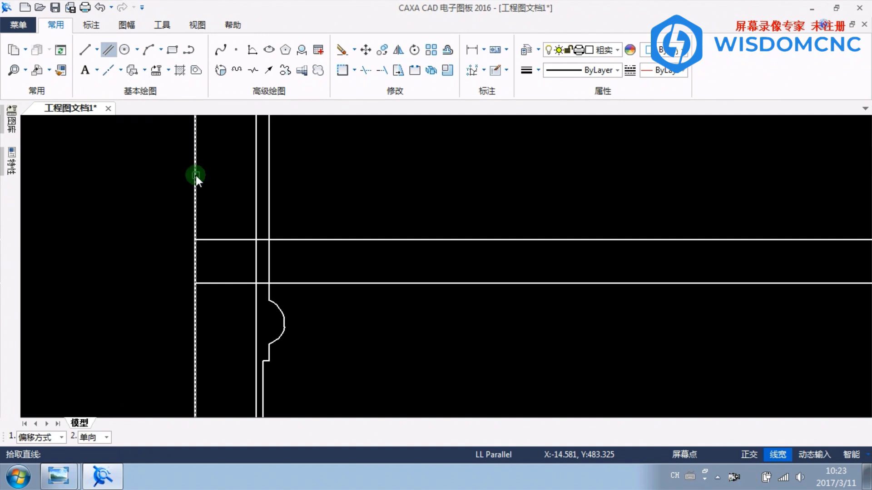
pyautogui.click(195, 175)
pyautogui.write('15')
pyautogui.press('Return')
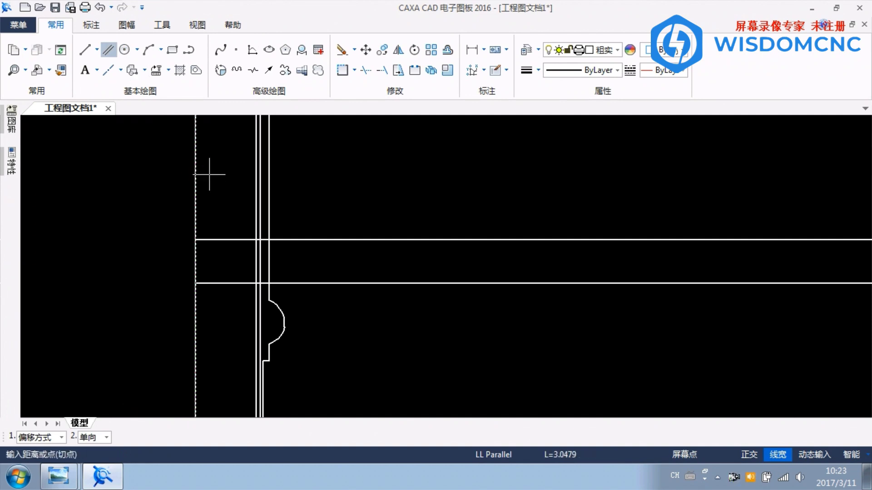
pyautogui.rightClick(225, 249)
pyautogui.scroll(3, 228, 251)
pyautogui.moveTo(503, 259); pyautogui.dragTo(436, 259, button='middle')
pyautogui.scroll(-3, 436, 259)
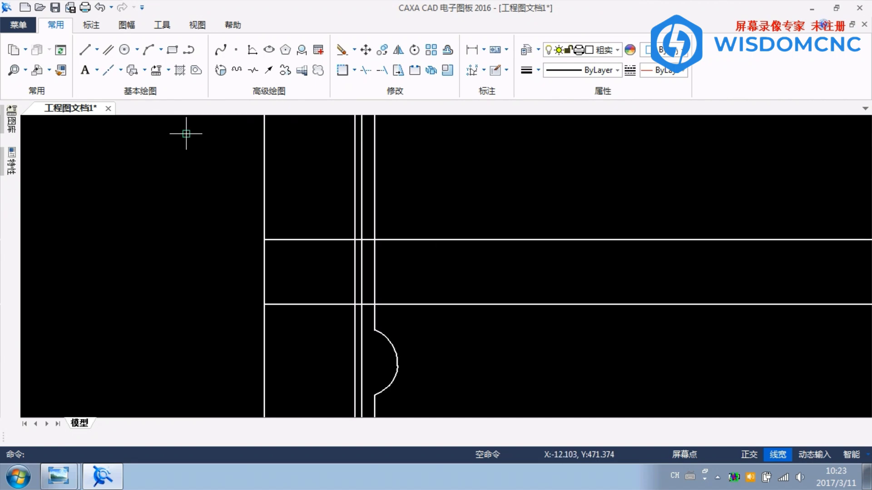
# - Create a centre line midway between the two horizontal construction lines of the neck above the bead
pyautogui.click(108, 70)
pyautogui.click(438, 238)
pyautogui.click(438, 303)
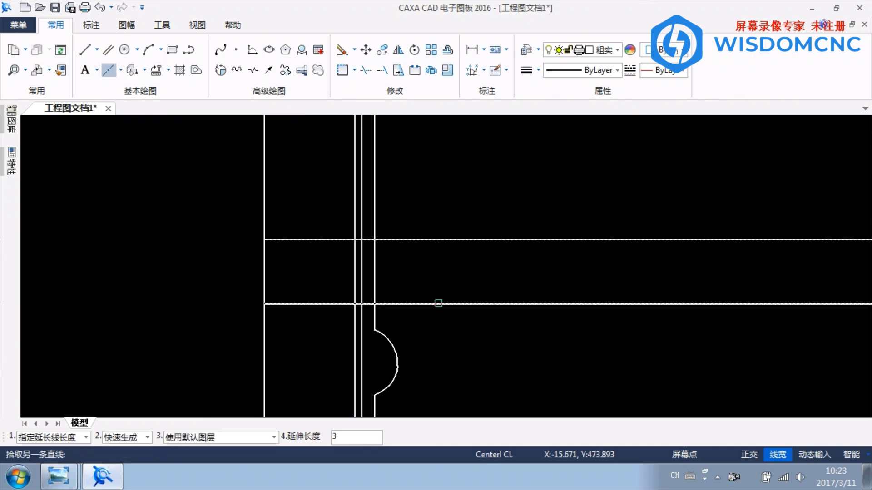
pyautogui.rightClick(431, 263)
# - Draw the concave neck arc through three points, from its 34 mm diameter lower end through the 28 mm middle to the 30 mm upper end
pyautogui.scroll(3, 385, 288)
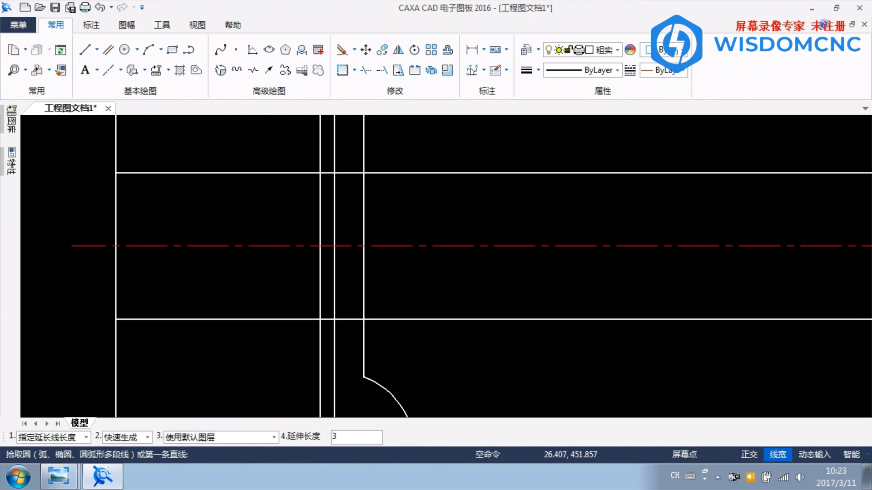
pyautogui.scroll(-1, 380, 302)
pyautogui.click(148, 50)
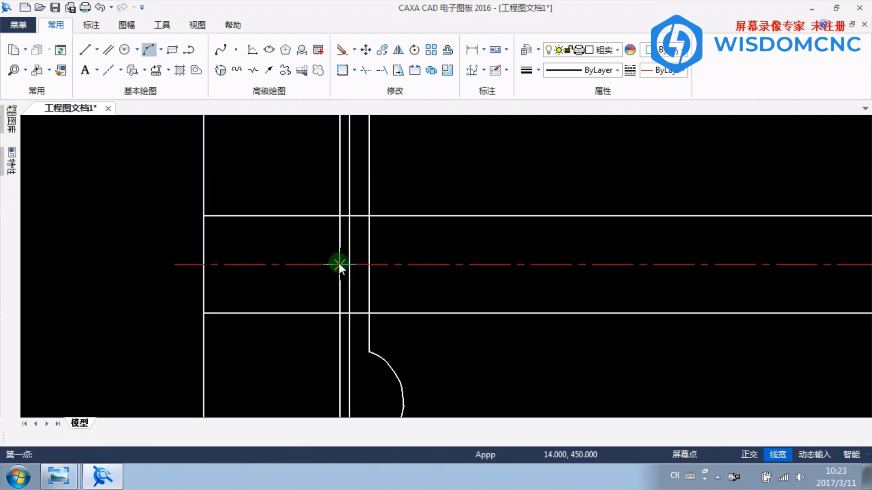
pyautogui.click(339, 264)
pyautogui.click(349, 216)
pyautogui.rightClick(458, 234)
pyautogui.scroll(-2, 458, 237)
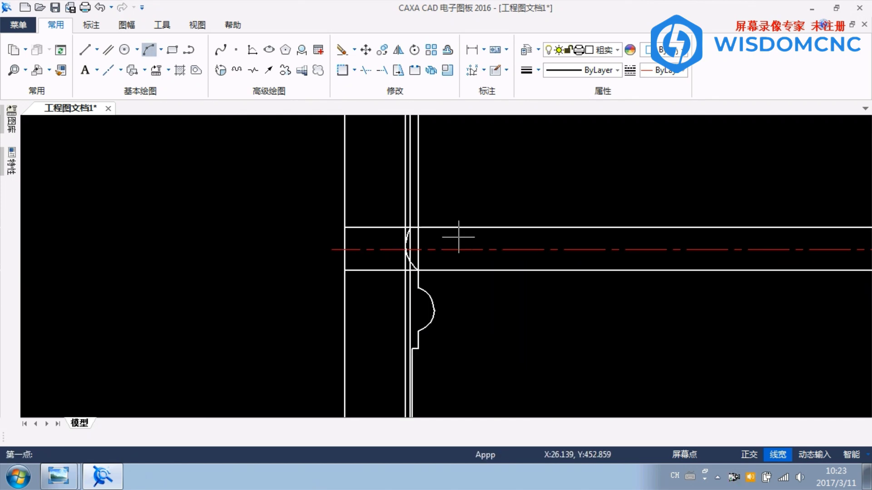
# - Leave the arc command and delete the centre line running through the neck
pyautogui.moveTo(460, 249); pyautogui.dragTo(411, 249, button='middle')
pyautogui.click(410, 249)
pyautogui.press('Escape')
pyautogui.click(418, 250)
pyautogui.press('Delete')
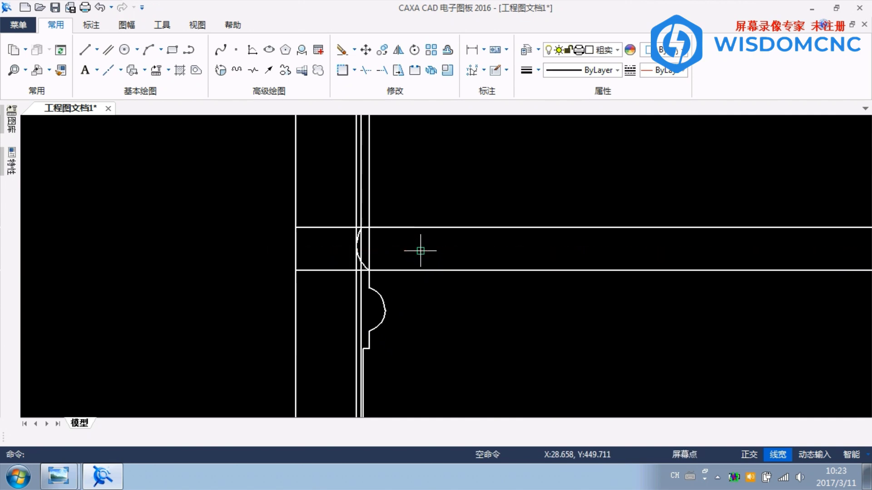
# - Trim the outermost vertical line between the neck's two horizontal lines and delete its leftover piece above
pyautogui.click(370, 250)
pyautogui.click(365, 70)
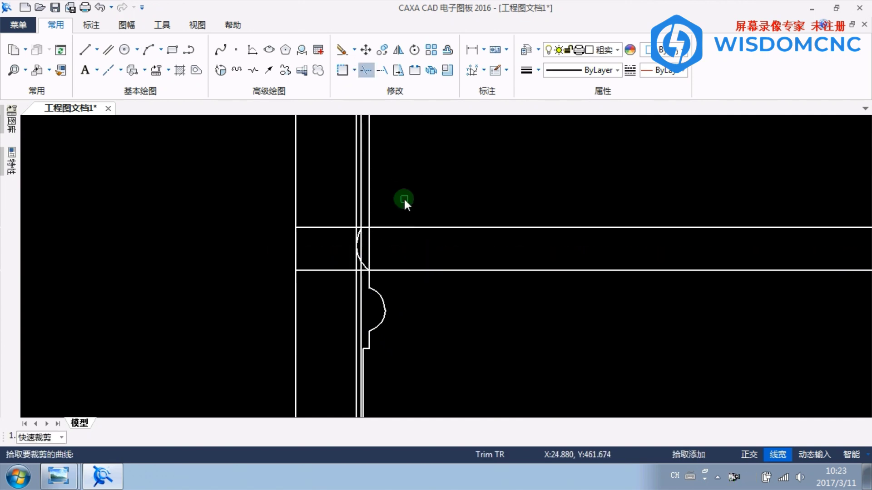
pyautogui.scroll(4, 377, 271)
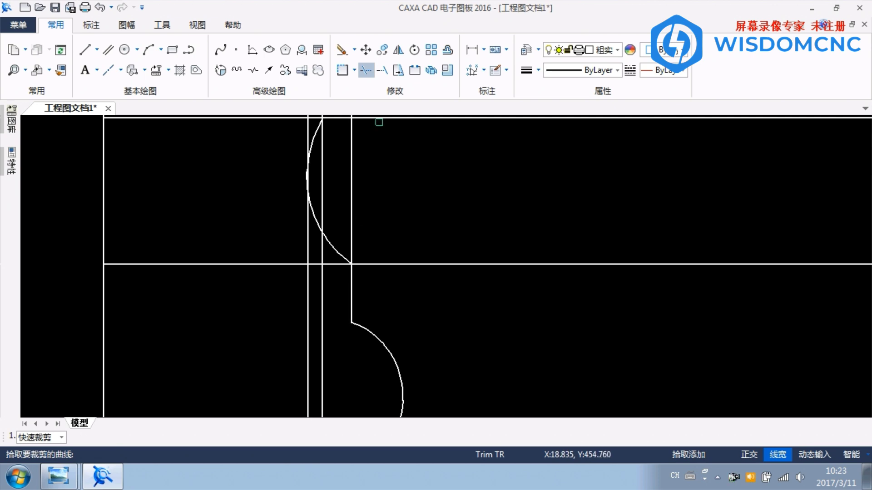
pyautogui.rightClick(374, 186)
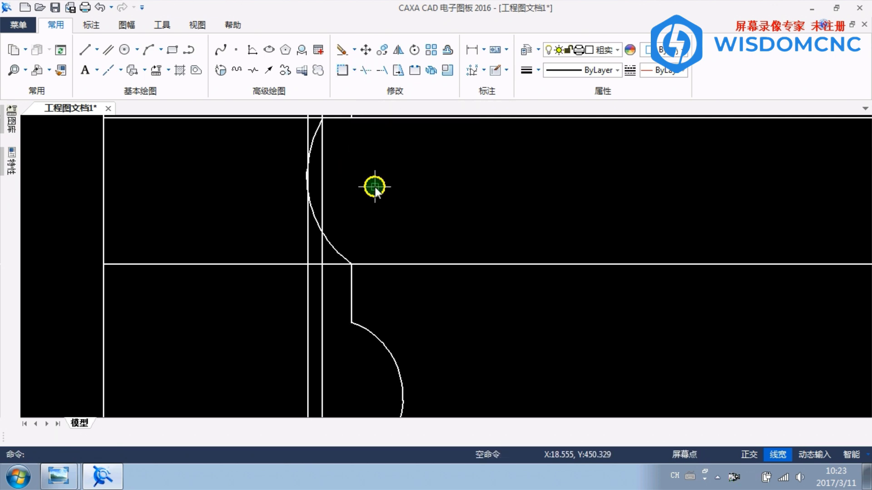
pyautogui.scroll(-4, 375, 186)
pyautogui.moveTo(354, 143); pyautogui.dragTo(355, 182, button='middle')
pyautogui.click(366, 174)
pyautogui.press('Delete')
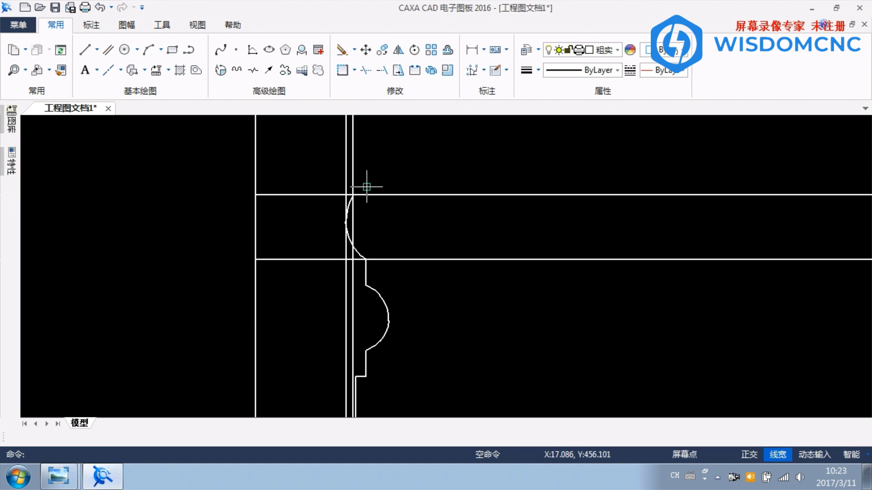
# - Trim the neck's upper-end vertical line beside the arc, then delete its leftovers below and the 28 mm diameter line
pyautogui.click(366, 71)
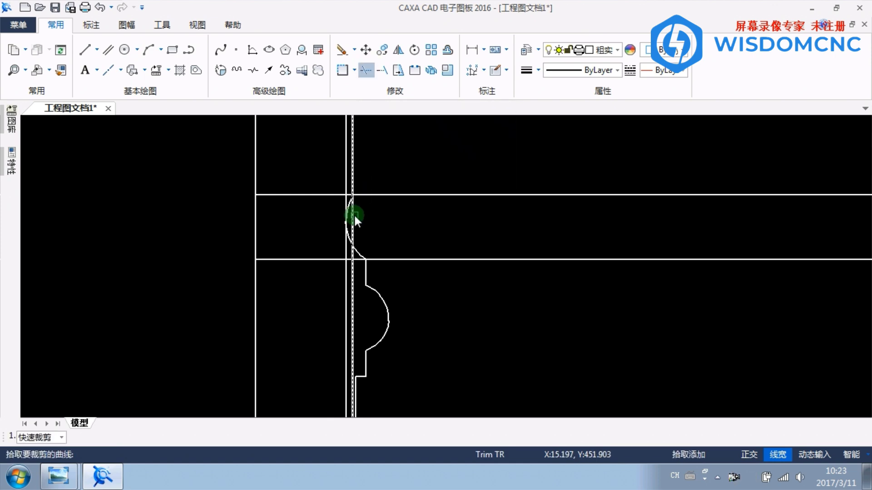
pyautogui.click(352, 238)
pyautogui.rightClick(352, 278)
pyautogui.click(352, 278)
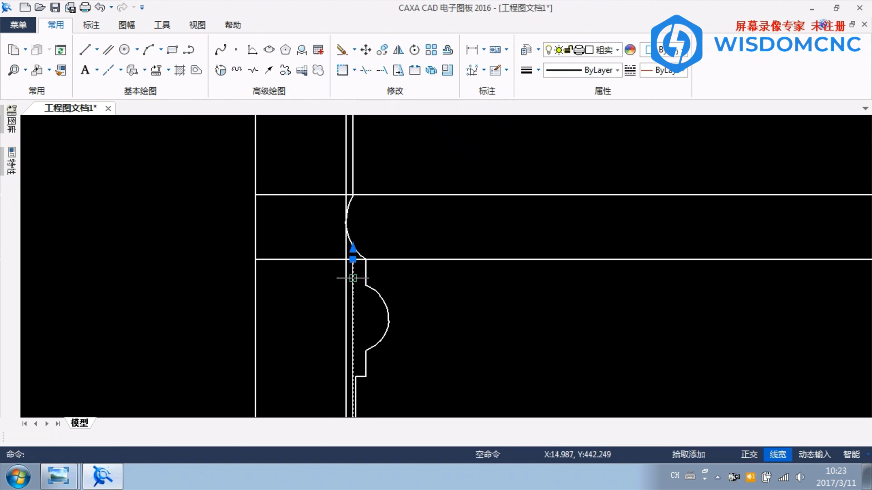
pyautogui.click(353, 249)
pyautogui.click(347, 248)
pyautogui.press('Delete')
# - Delete the horizontal construction line passing through the neck arc's lower end
pyautogui.scroll(-1, 394, 205)
pyautogui.click(394, 241)
pyautogui.press('Delete')
pyautogui.scroll(-1, 424, 200)
pyautogui.moveTo(427, 198); pyautogui.dragTo(358, 253, button='middle')
# - Look up the short straight section above the neck in the hand sketch, then offset the horizontal line 4 mm upward in CAXA
pyautogui.click(58, 475)
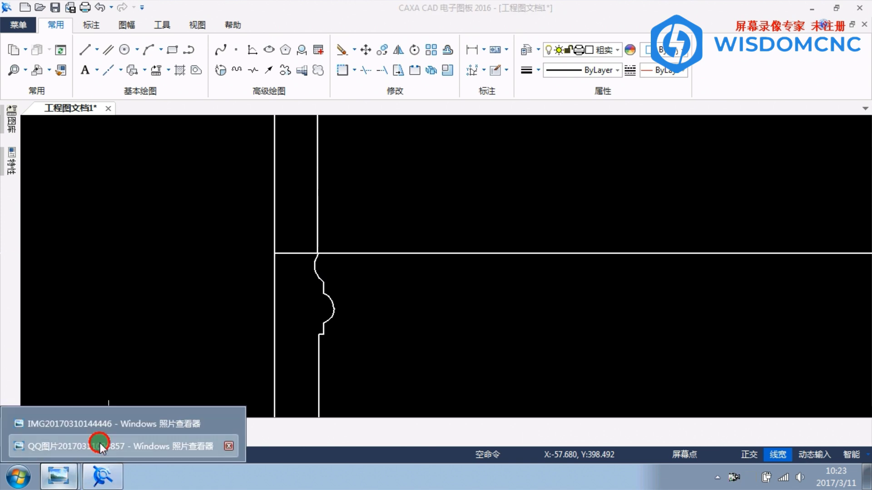
pyautogui.click(47, 444)
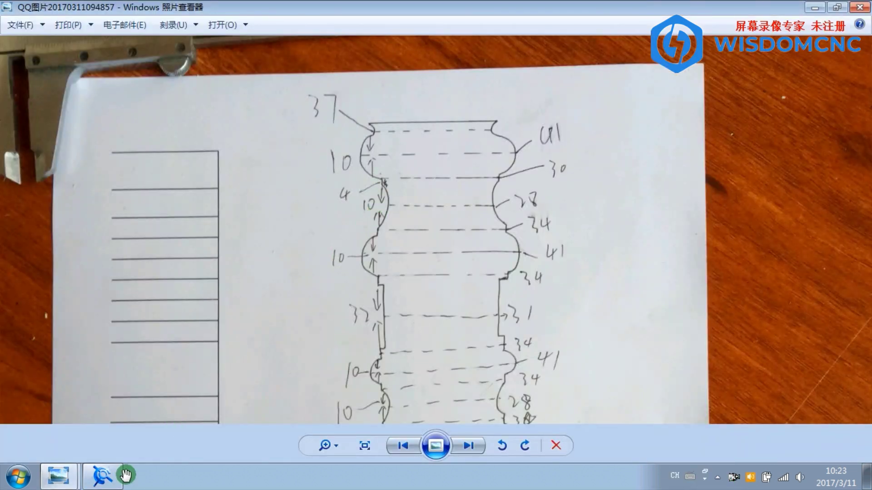
pyautogui.click(111, 469)
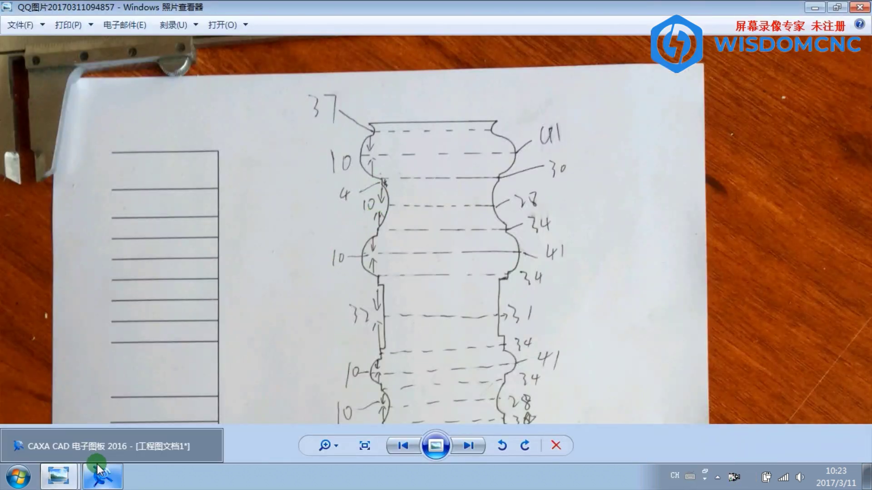
pyautogui.click(110, 481)
pyautogui.click(102, 49)
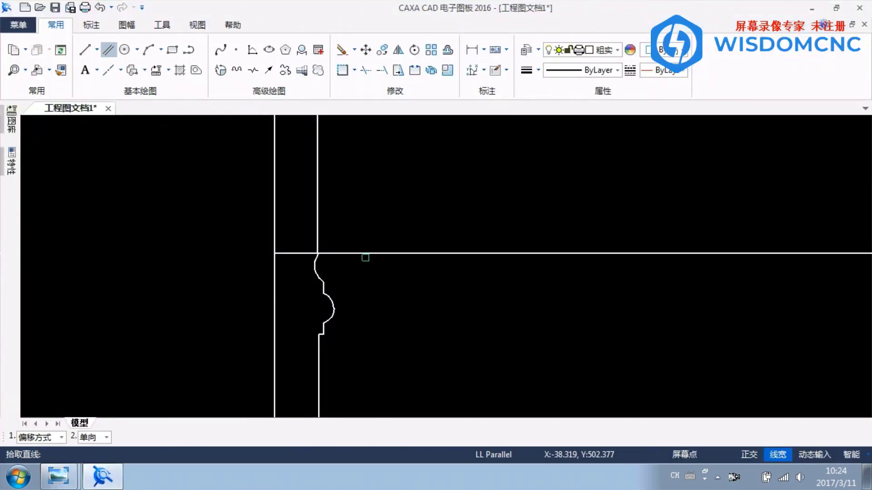
pyautogui.click(364, 254)
pyautogui.press('Return')
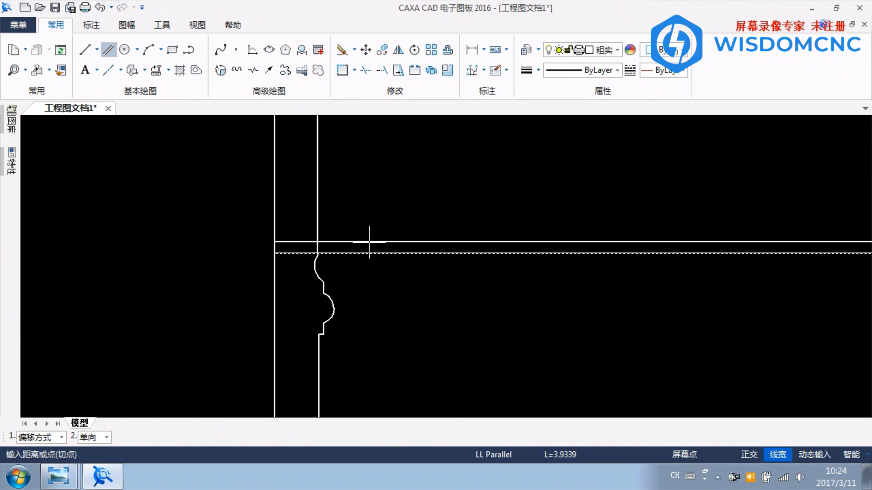
pyautogui.rightClick(401, 173)
# - Delete the horizontal construction line at the neck arc's upper end
pyautogui.scroll(2, 345, 279)
pyautogui.click(342, 238)
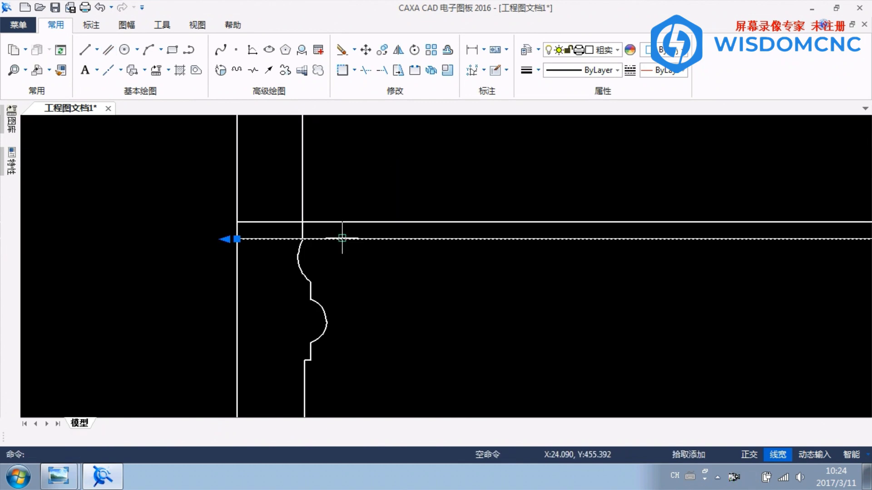
pyautogui.press('Delete')
pyautogui.scroll(-1, 342, 241)
pyautogui.moveTo(342, 219); pyautogui.dragTo(317, 261, button='middle')
pyautogui.scroll(2, 296, 273)
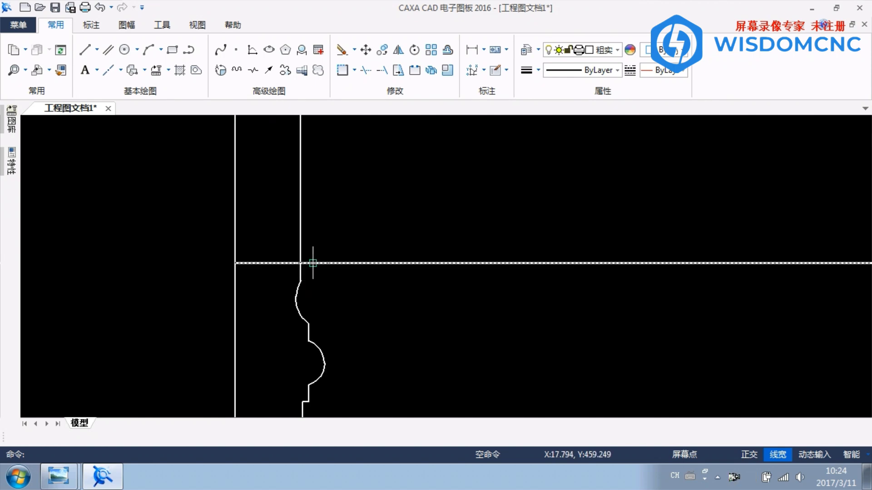
# - Look up the top bead's 41 mm diameter in the hand sketch and offset the vertical axis line by its radius toward the profile in CAXA
pyautogui.click(102, 481)
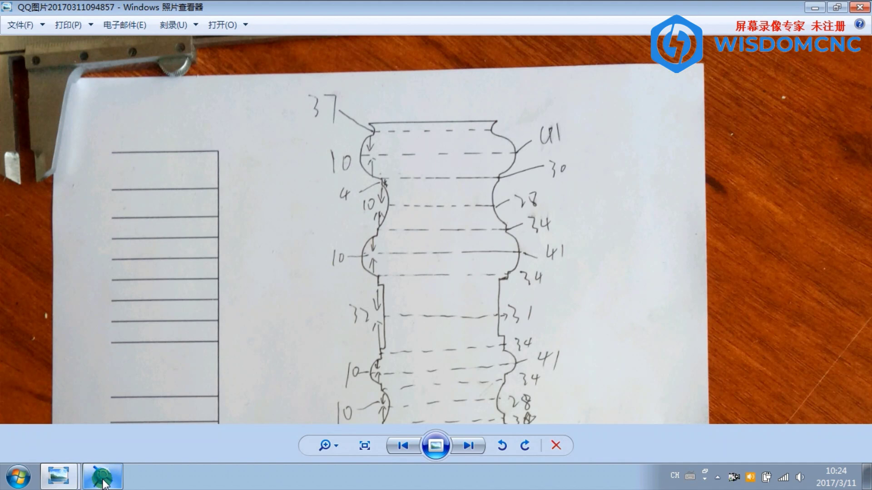
pyautogui.click(103, 479)
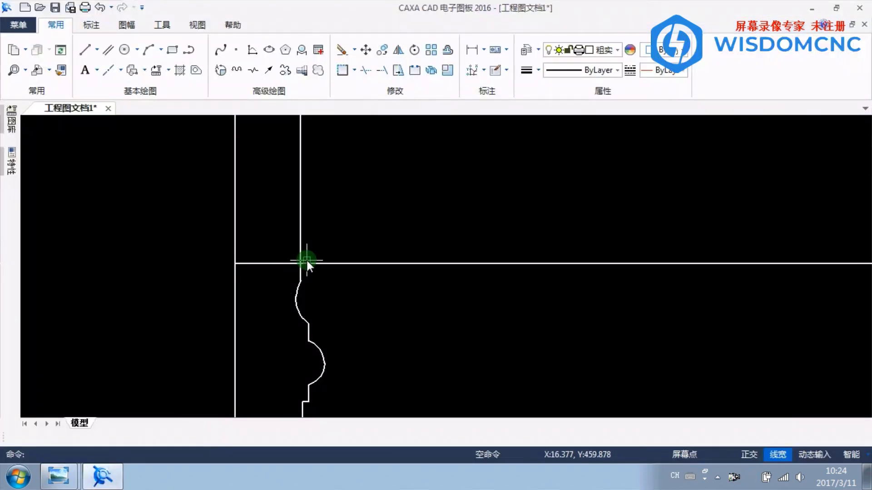
pyautogui.click(115, 480)
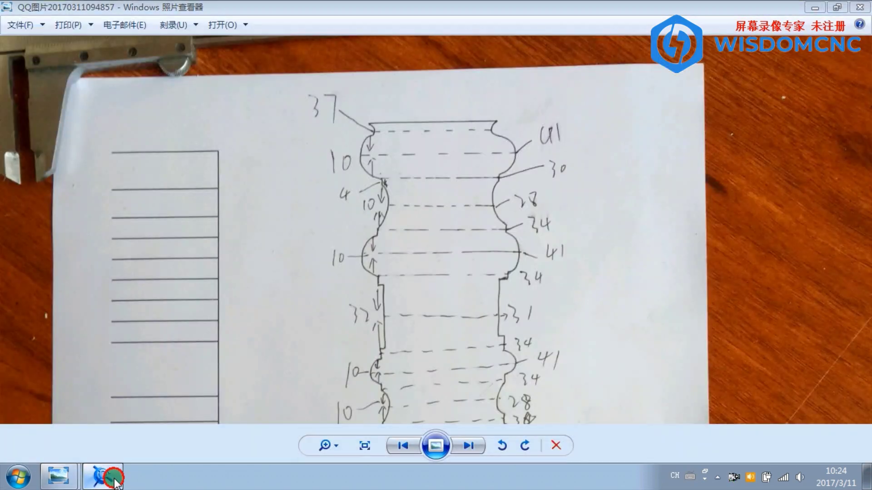
pyautogui.click(103, 479)
pyautogui.click(108, 49)
pyautogui.click(236, 183)
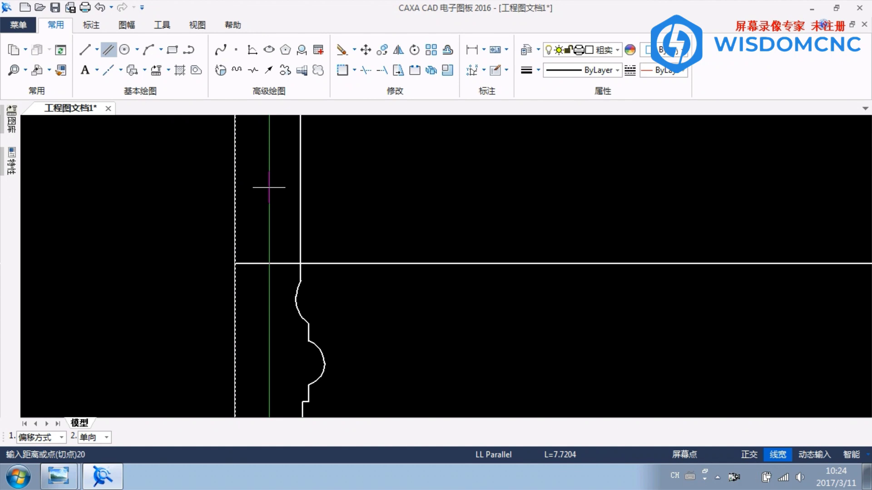
pyautogui.press('Return')
pyautogui.rightClick(318, 186)
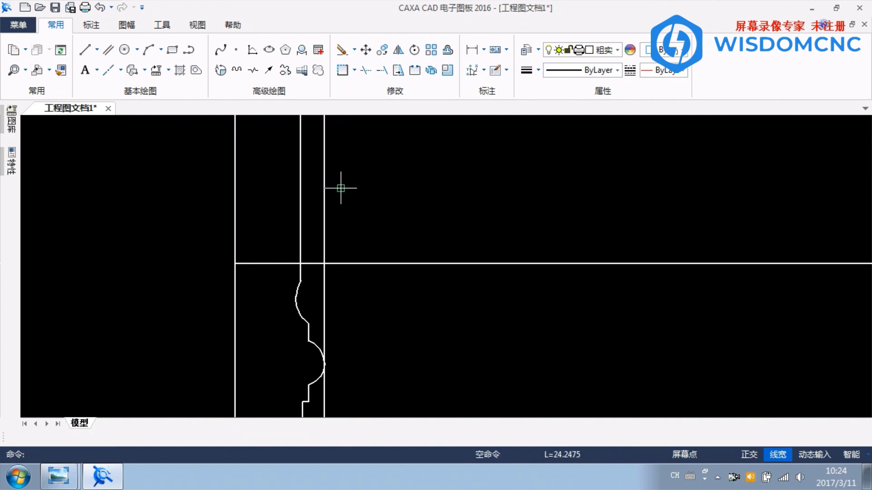
pyautogui.scroll(3, 307, 227)
# - Check the top bead's height in the hand sketch, then offset the horizontal line 10 mm upward in CAXA
pyautogui.click(102, 477)
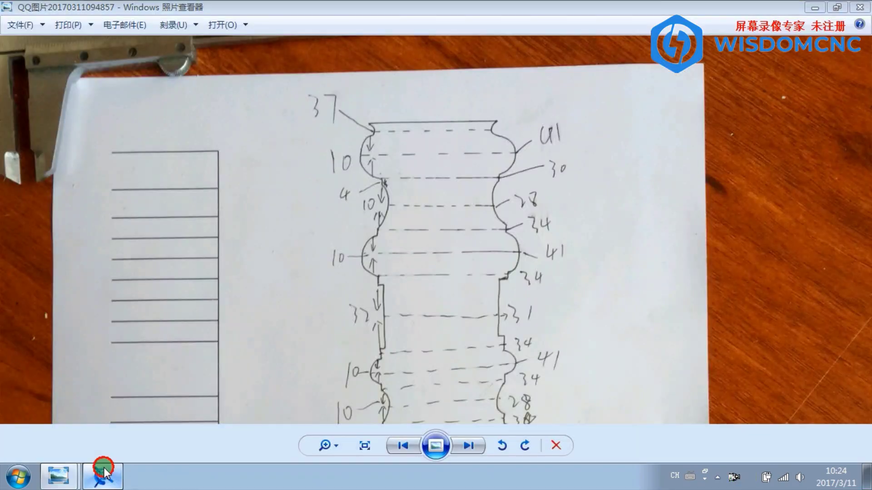
pyautogui.click(103, 477)
pyautogui.click(101, 50)
pyautogui.click(433, 320)
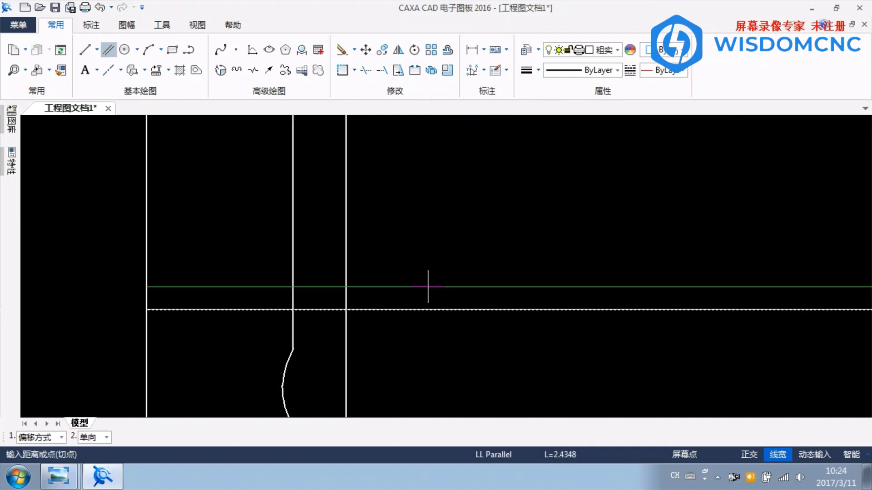
pyautogui.write('10')
pyautogui.press('Return')
pyautogui.rightClick(428, 286)
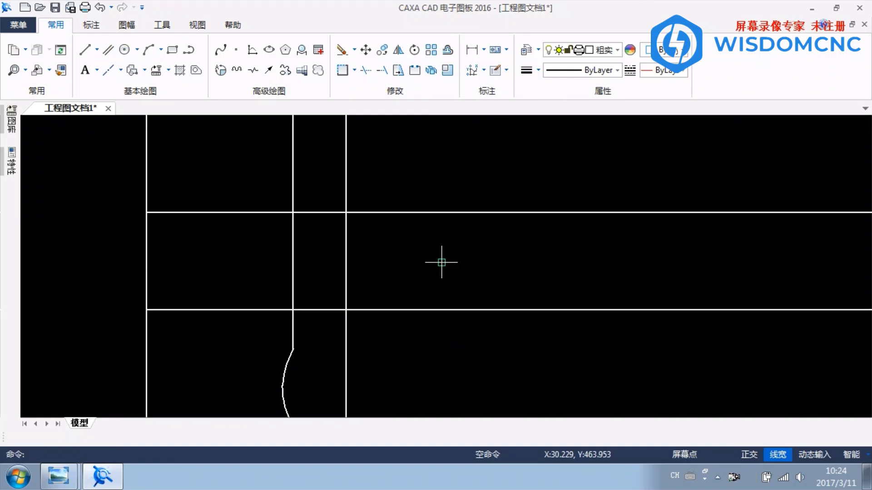
# - Create a centre line midway between the two horizontal construction lines of the top bead
pyautogui.click(108, 69)
pyautogui.click(263, 212)
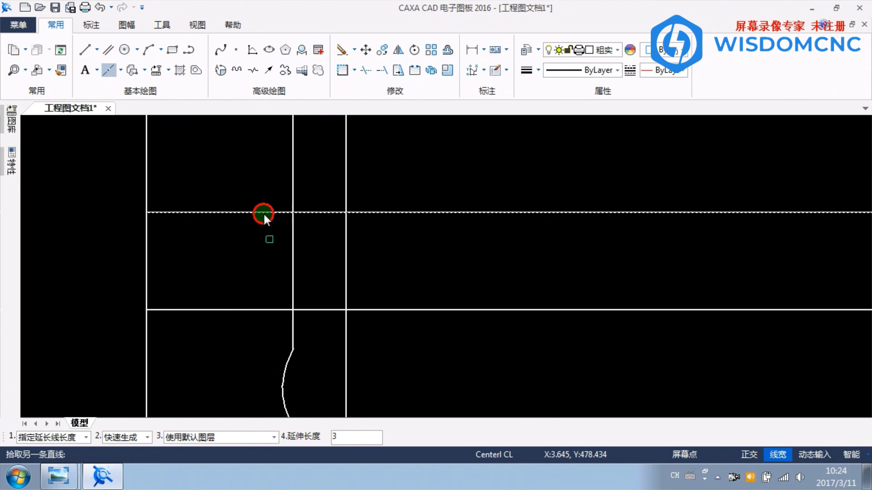
pyautogui.click(264, 308)
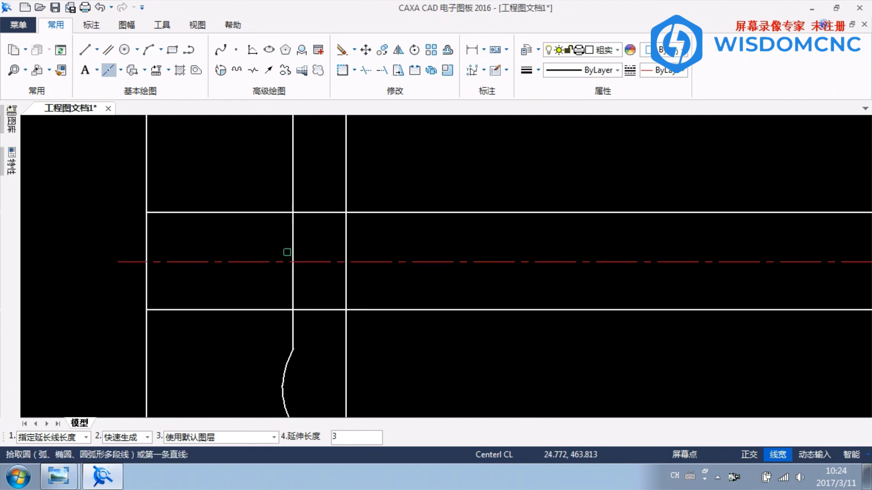
# - Check the diameter at the top bead's upper end in the hand sketch, then offset the vertical axis line 18.5 mm toward the profile in CAXA
pyautogui.click(94, 472)
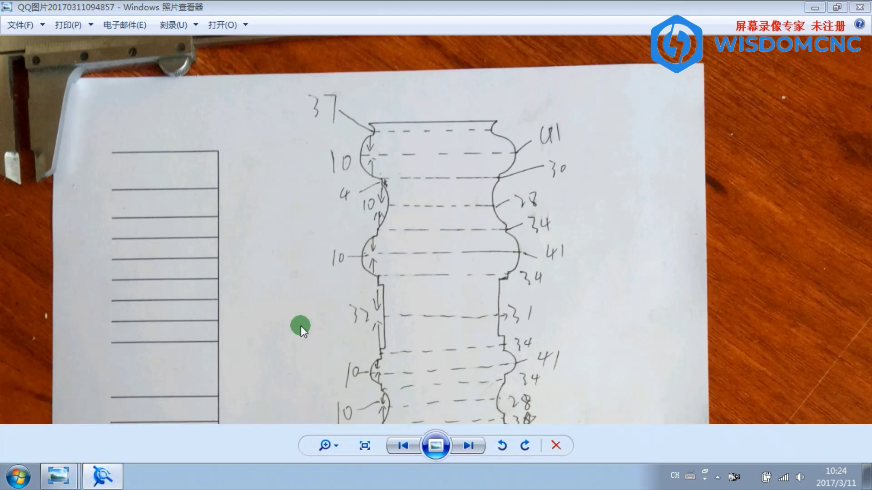
pyautogui.hotkey('alt', 'Tab')
pyautogui.click(107, 49)
pyautogui.click(216, 165)
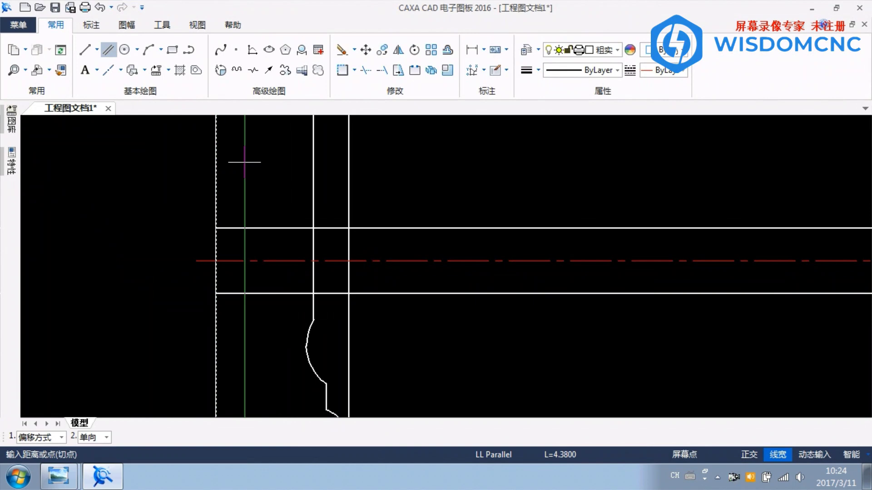
pyautogui.write('18.5')
pyautogui.press('Return')
pyautogui.rightClick(272, 162)
pyautogui.scroll(1, 309, 263)
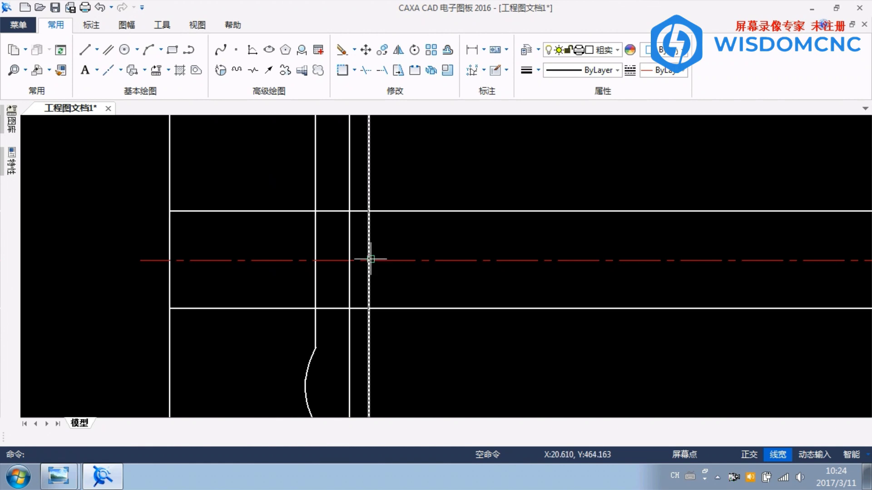
# - Draw the top bead's three-point arc from its 30 mm diameter lower end through the 41 mm middle to the 37 mm upper end
pyautogui.click(149, 49)
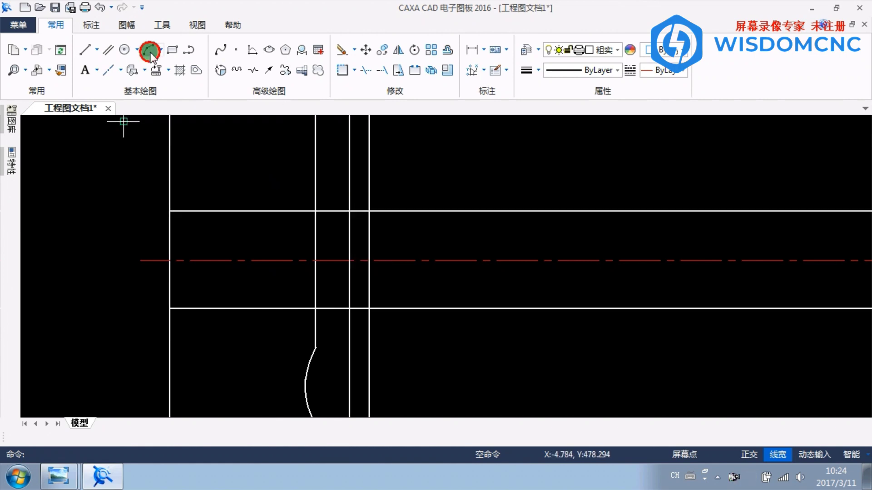
pyautogui.click(368, 260)
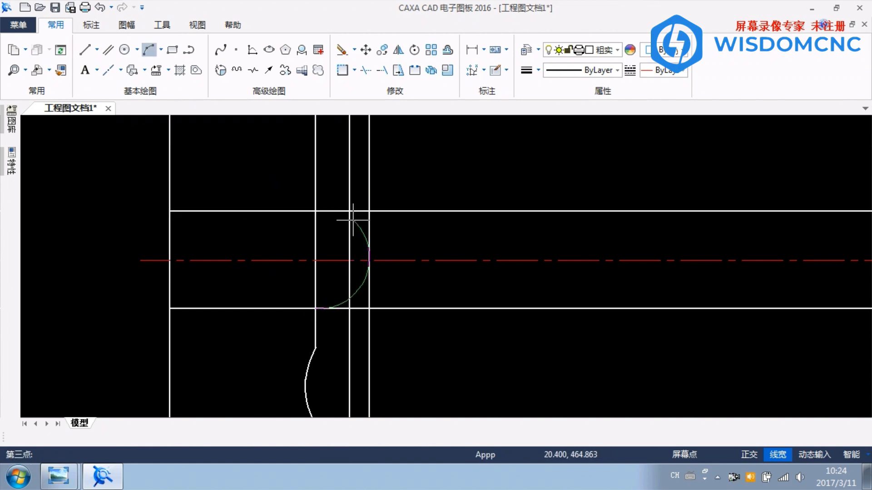
pyautogui.click(350, 211)
pyautogui.scroll(-2, 424, 239)
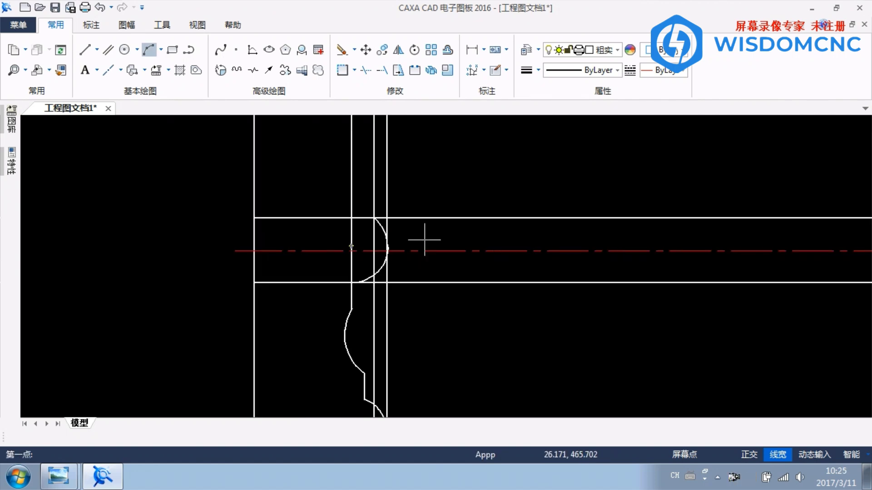
pyautogui.press('Escape')
# - Delete the top bead's centre line and the vertical construction line through the arc's upper end
pyautogui.click(444, 251)
pyautogui.press('Delete')
pyautogui.click(376, 245)
pyautogui.press('Delete')
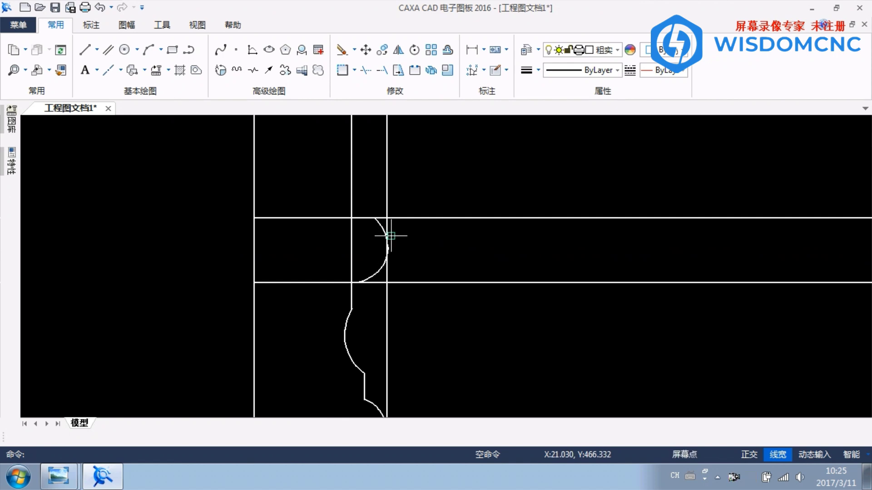
# - Try to delete the two vertical construction lines and the upper horizontal construction line around the top bead
pyautogui.click(388, 226)
pyautogui.press('Delete')
pyautogui.click(359, 229)
pyautogui.press('Delete')
pyautogui.click(398, 217)
pyautogui.press('Delete')
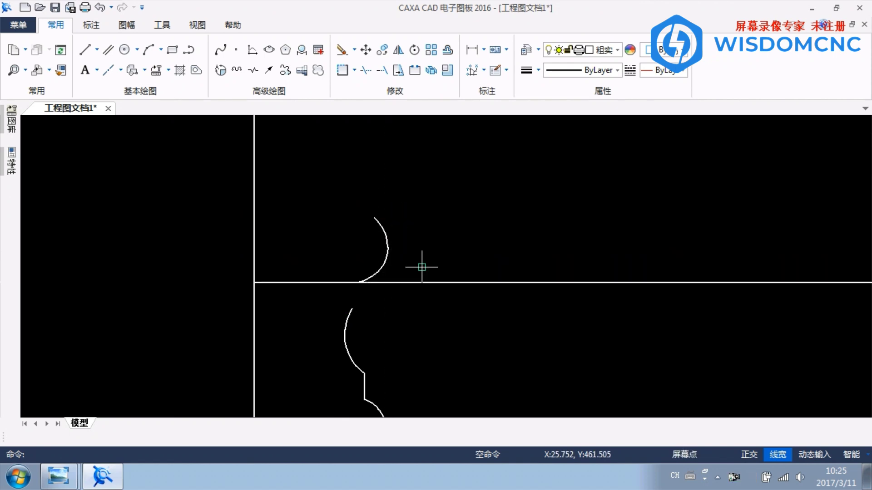
# - Undo the last three construction line deletions around the top bead
pyautogui.hotkey('ctrl', 'z')
pyautogui.hotkey('ctrl', 'z')
pyautogui.hotkey('ctrl', 'z')
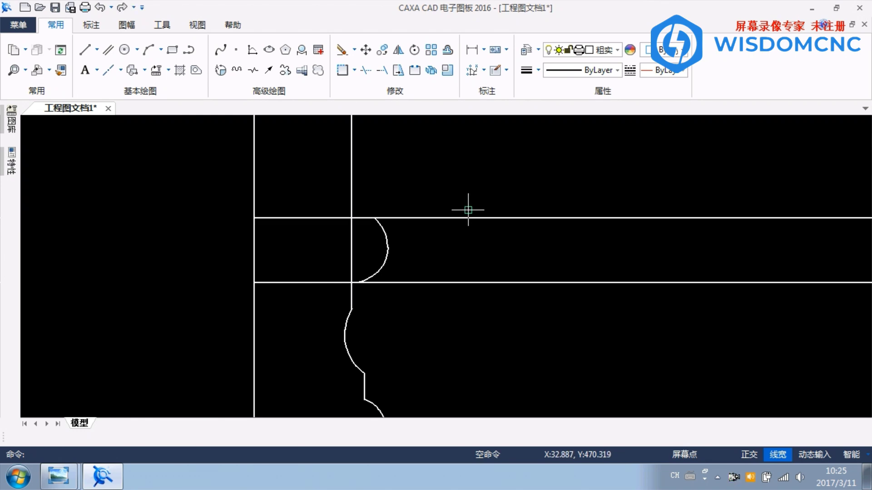
# - Delete the top bead's lower horizontal construction line and remove the inner vertical line above the bead's lower end
pyautogui.scroll(3, 387, 267)
pyautogui.scroll(-3, 388, 267)
pyautogui.click(414, 282)
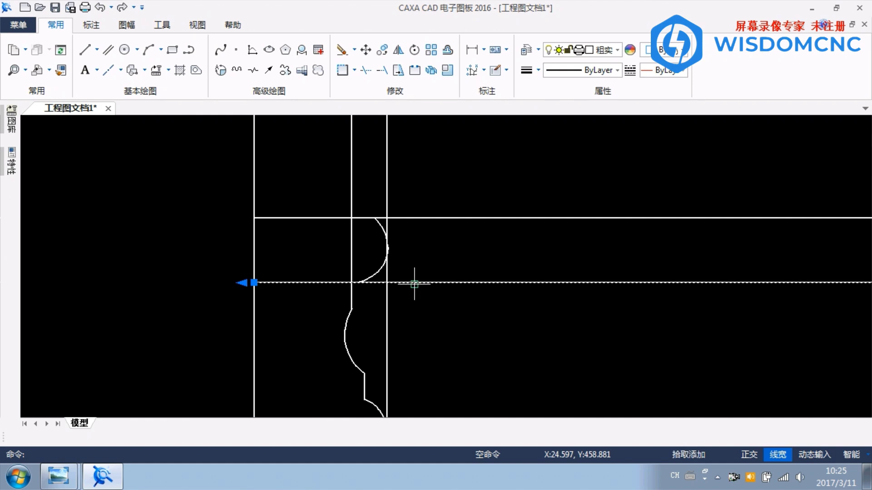
pyautogui.press('Delete')
pyautogui.scroll(-2, 376, 109)
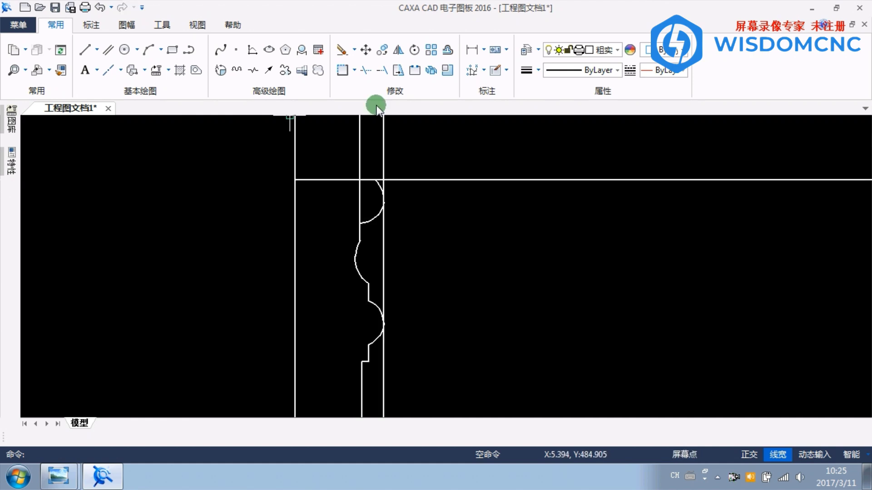
pyautogui.click(366, 70)
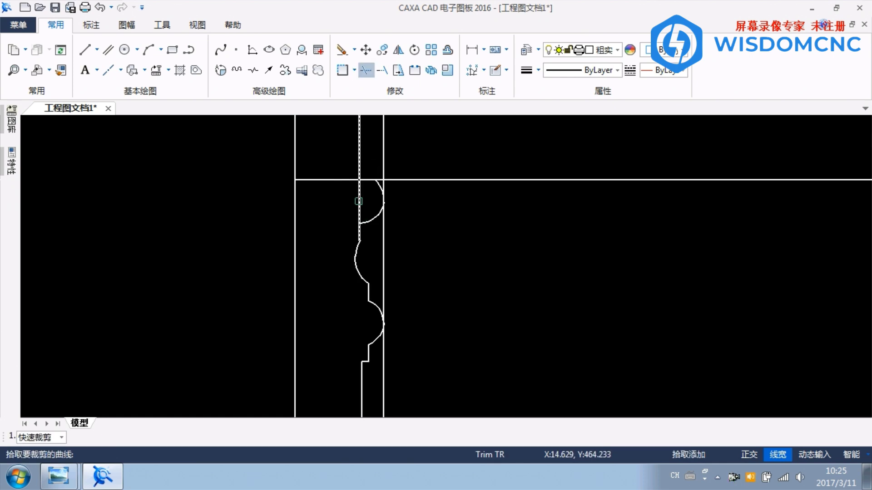
pyautogui.click(359, 201)
pyautogui.press('Escape')
pyautogui.press('Delete')
# - Delete the top bead's upper horizontal construction line and the outer vertical construction line touching the bead
pyautogui.click(401, 180)
pyautogui.press('Delete')
pyautogui.click(386, 170)
pyautogui.press('Delete')
# - Delete the leftover vertical construction line beside the long tapered section and the horizontal line through the origin
pyautogui.scroll(-2, 411, 279)
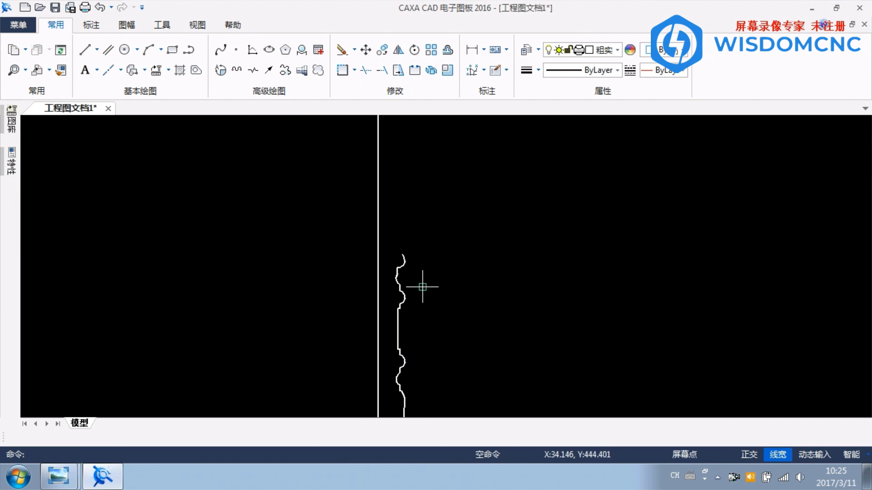
pyautogui.scroll(-2, 429, 224)
pyautogui.scroll(-1, 430, 279)
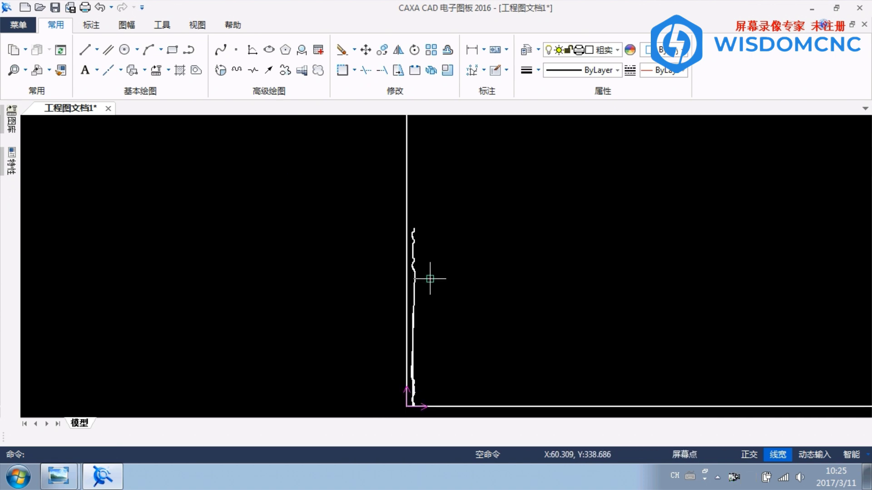
pyautogui.scroll(4, 389, 298)
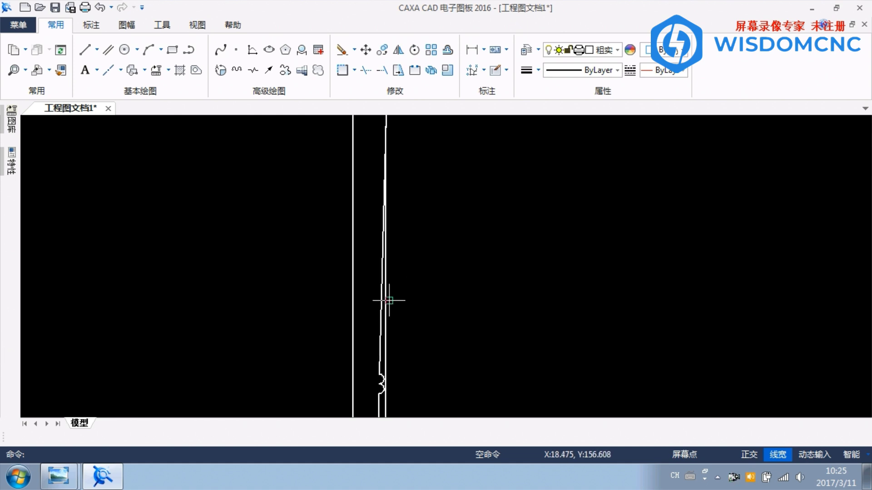
pyautogui.click(387, 301)
pyautogui.press('Escape')
pyautogui.scroll(-2, 418, 356)
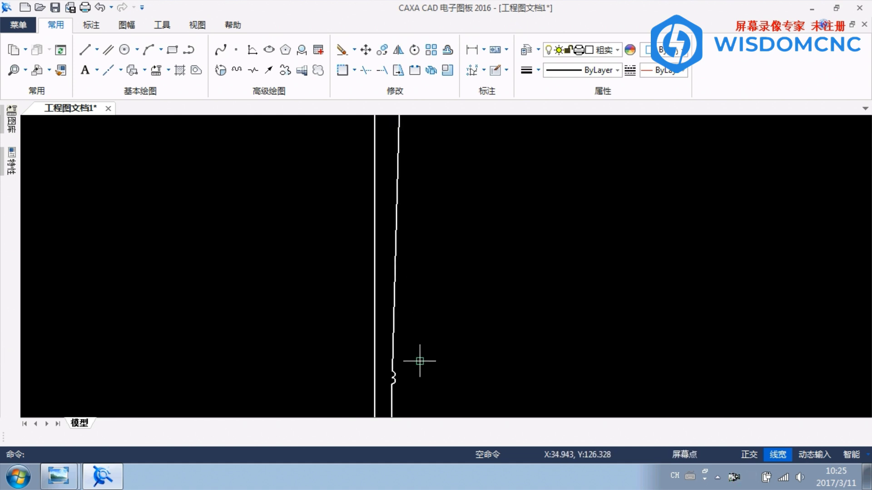
pyautogui.scroll(5, 426, 267)
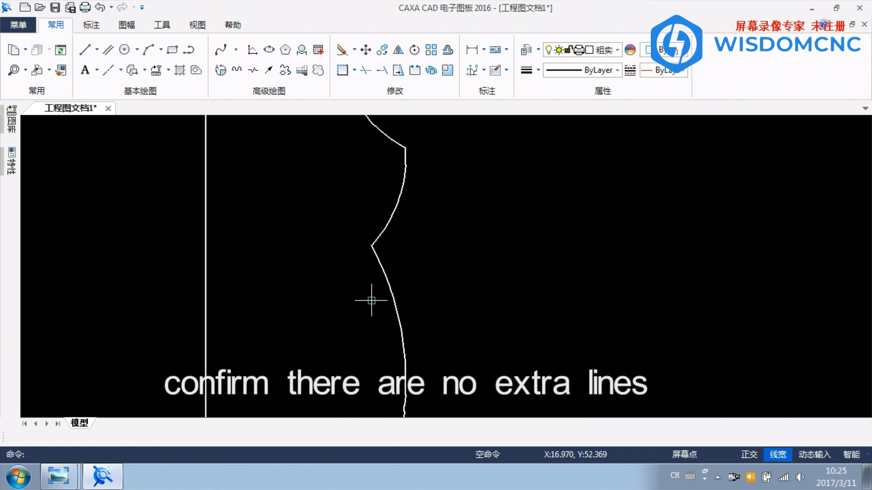
pyautogui.scroll(-5, 391, 278)
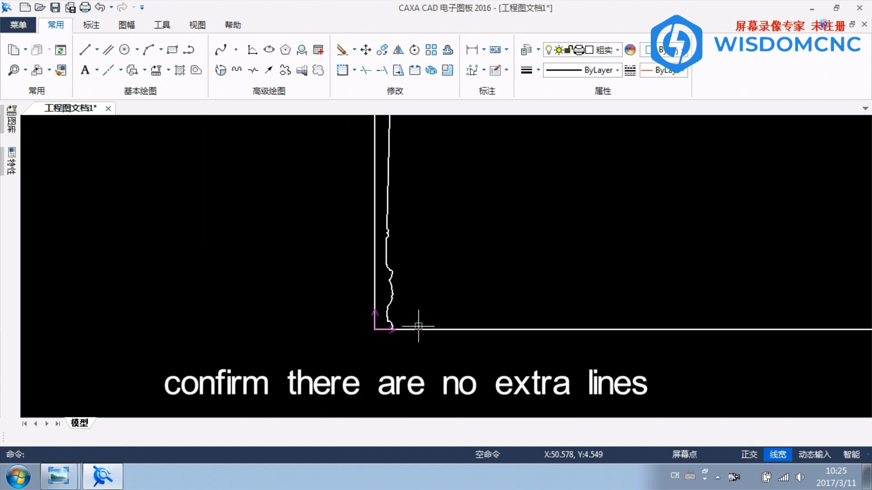
pyautogui.moveTo(410, 292); pyautogui.dragTo(375, 364, button='middle')
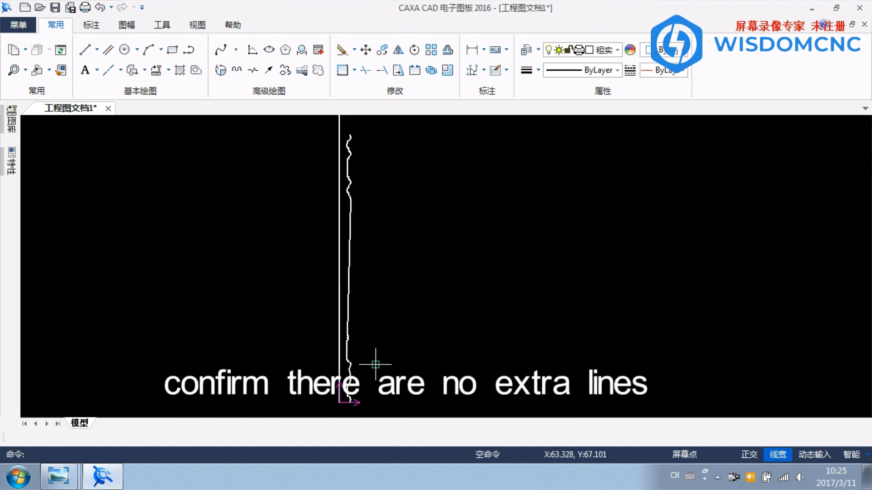
# - Run the duplicate-line removal on the whole half-profile, leaving the vertical axis line out
pyautogui.moveTo(370, 123); pyautogui.dragTo(344, 408)
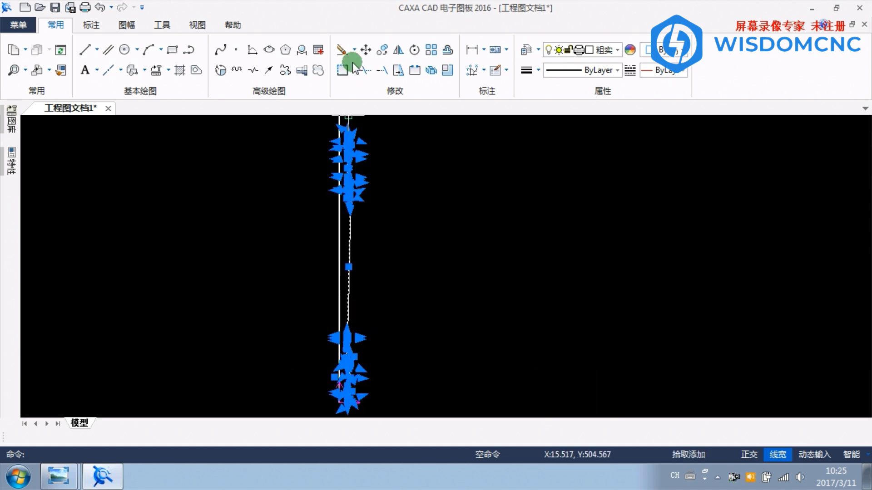
pyautogui.click(354, 49)
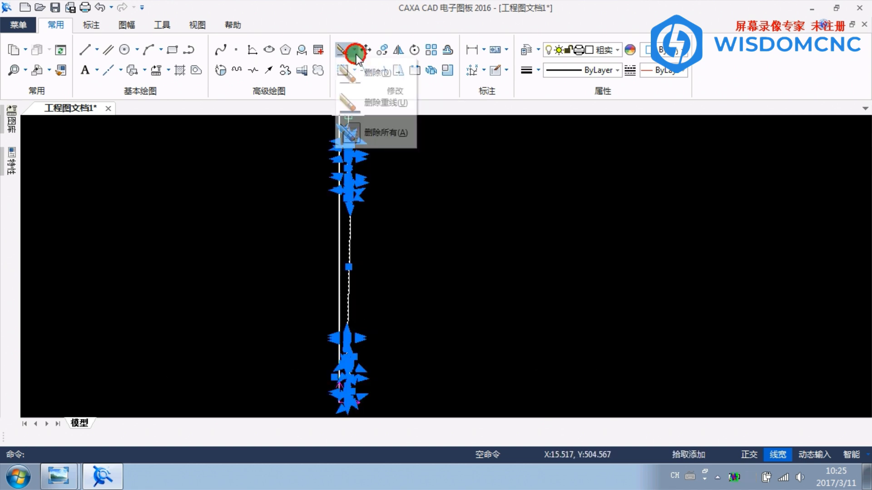
pyautogui.click(373, 103)
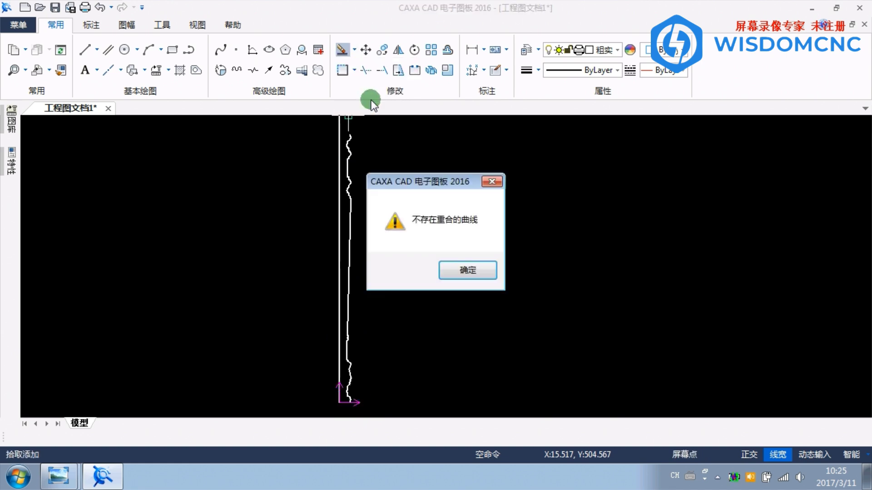
pyautogui.click(456, 268)
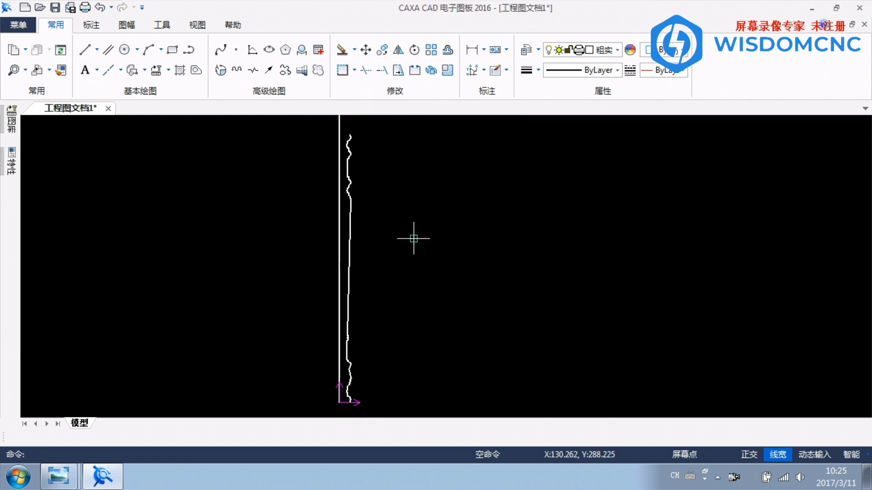
# - Mirror the whole half-profile across the vertical axis line as a copy, keeping the original
pyautogui.scroll(1, 376, 268)
pyautogui.scroll(-1, 370, 261)
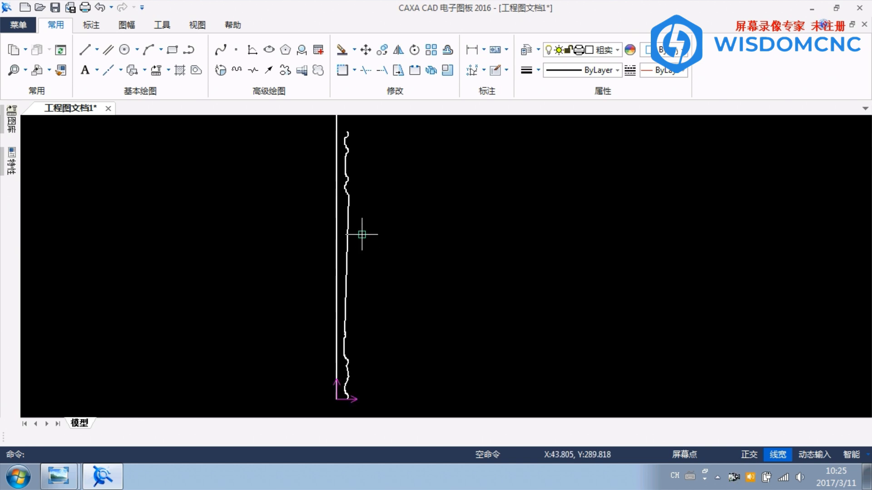
pyautogui.click(367, 126)
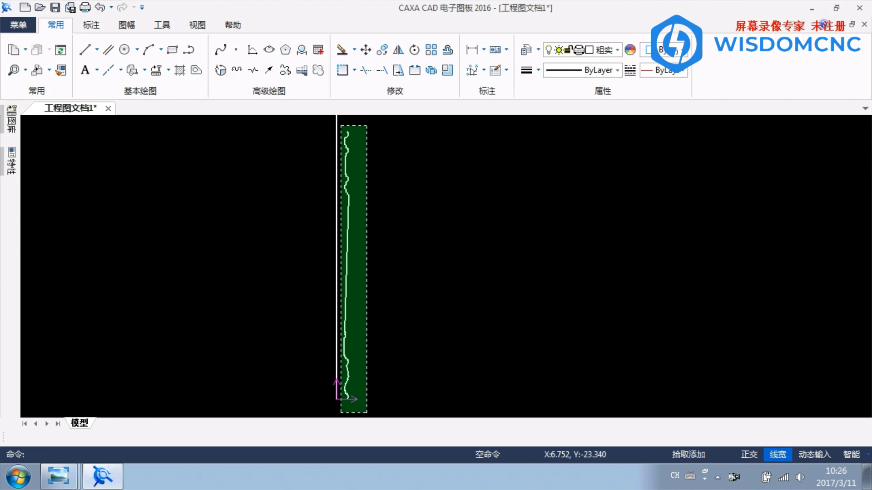
pyautogui.click(341, 412)
pyautogui.click(398, 51)
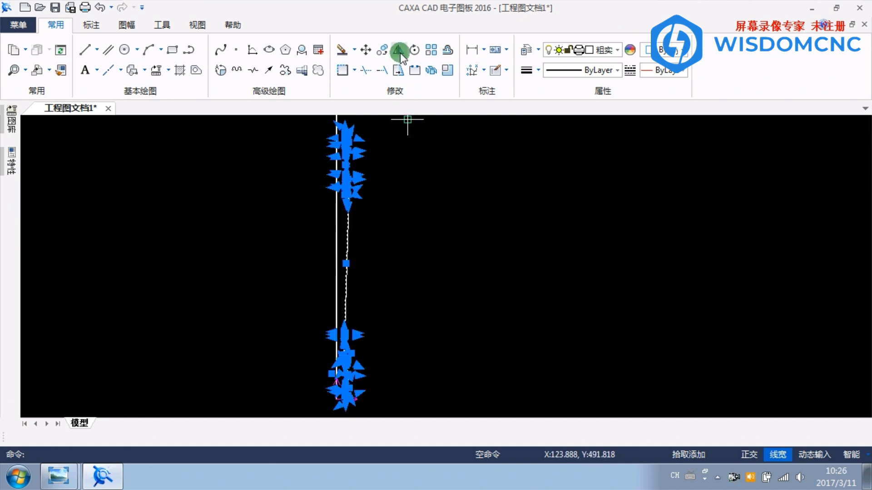
pyautogui.click(400, 52)
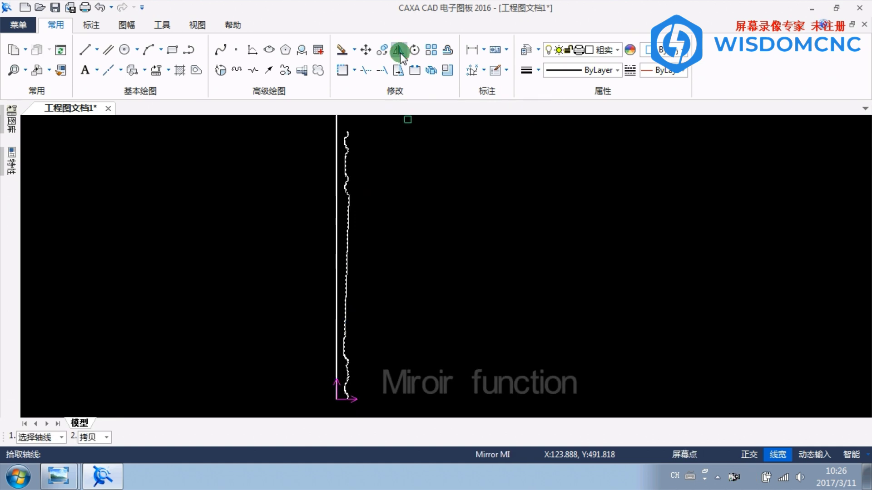
pyautogui.click(337, 175)
pyautogui.rightClick(396, 185)
pyautogui.scroll(3, 335, 176)
pyautogui.scroll(-3, 334, 176)
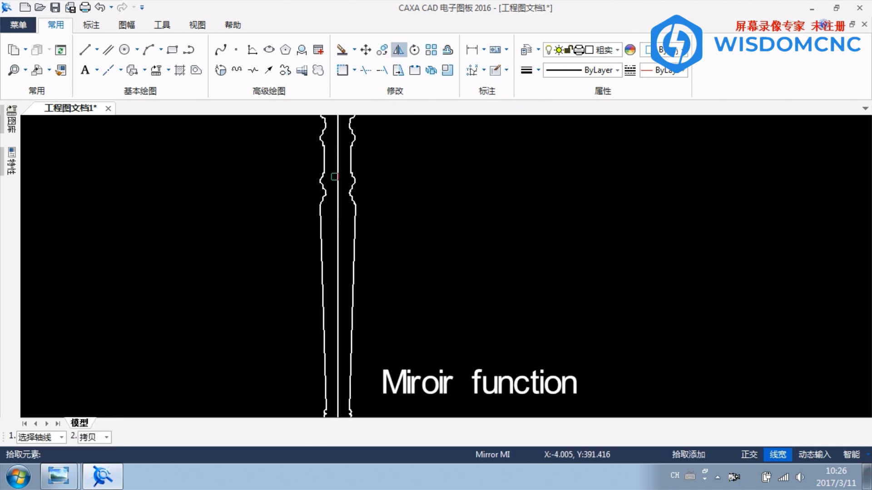
pyautogui.scroll(3, 340, 365)
pyautogui.scroll(-4, 340, 365)
pyautogui.press('Escape')
pyautogui.rightClick(365, 202)
pyautogui.scroll(3, 366, 195)
pyautogui.scroll(-3, 362, 222)
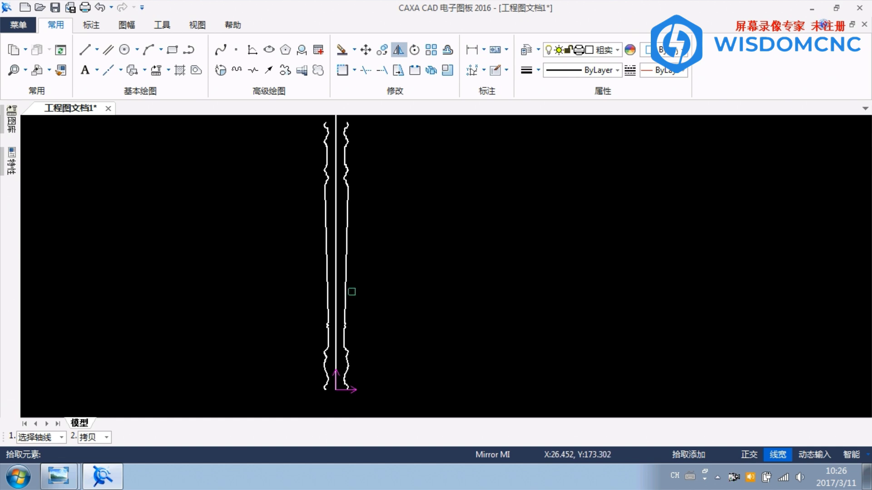
pyautogui.press('Escape')
# - Check the spindle photo, then delete the originally drawn half-profile in CAXA, keeping its mirrored copy and the axis line
pyautogui.click(70, 480)
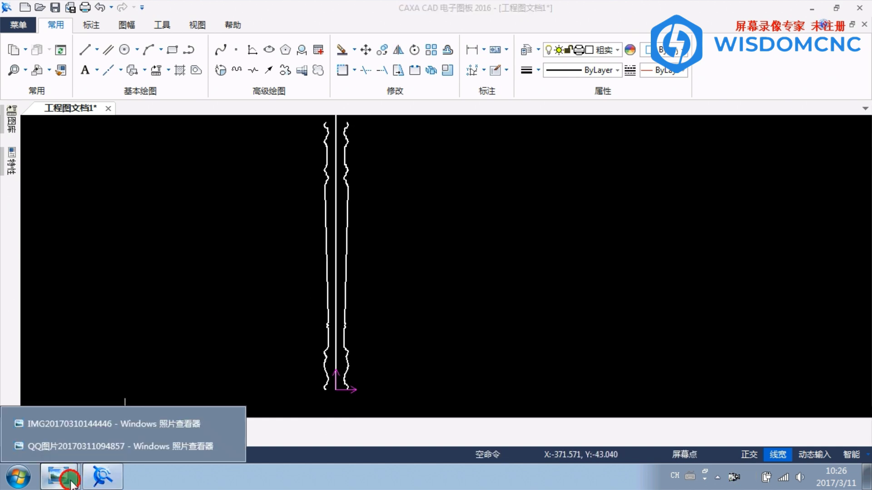
pyautogui.click(79, 425)
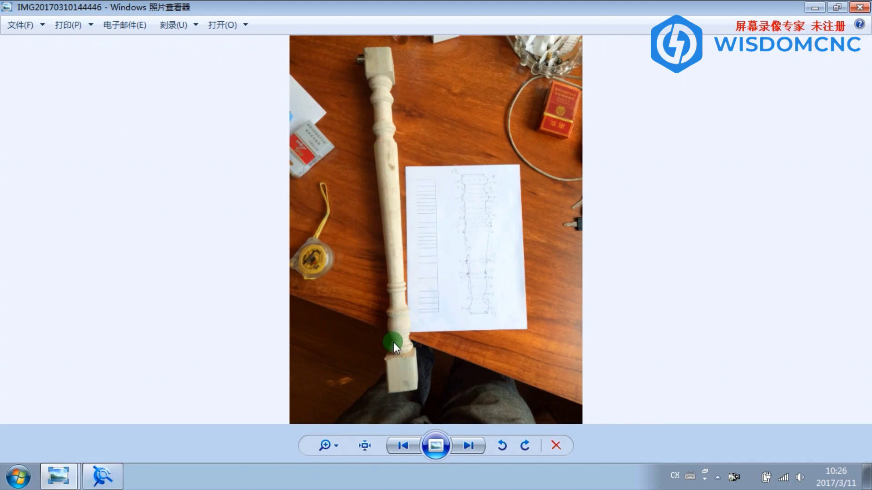
pyautogui.click(102, 476)
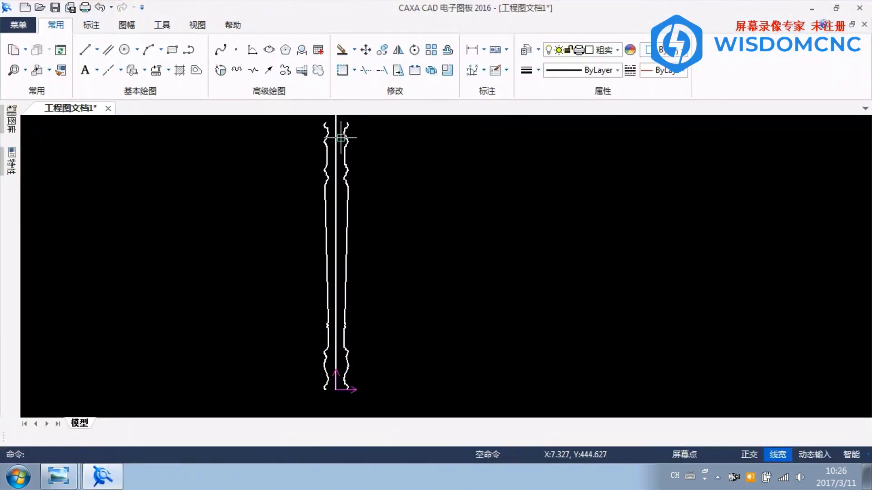
pyautogui.click(379, 220)
pyautogui.click(381, 206)
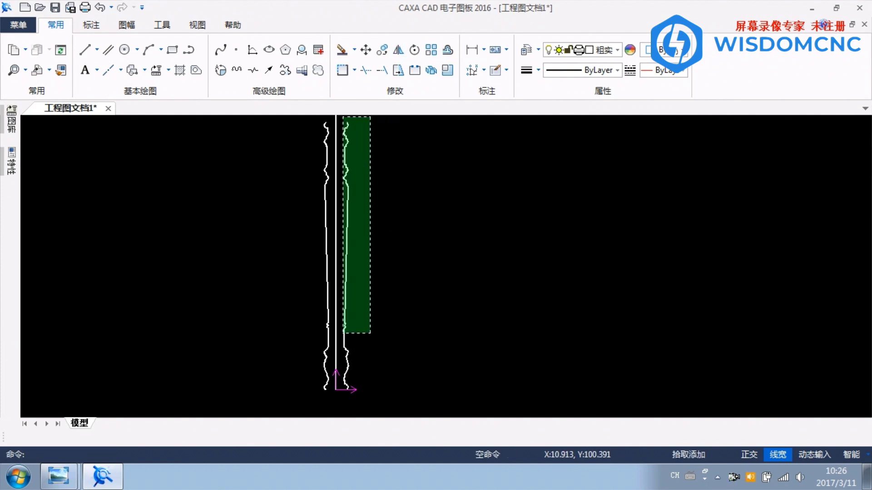
pyautogui.click(340, 399)
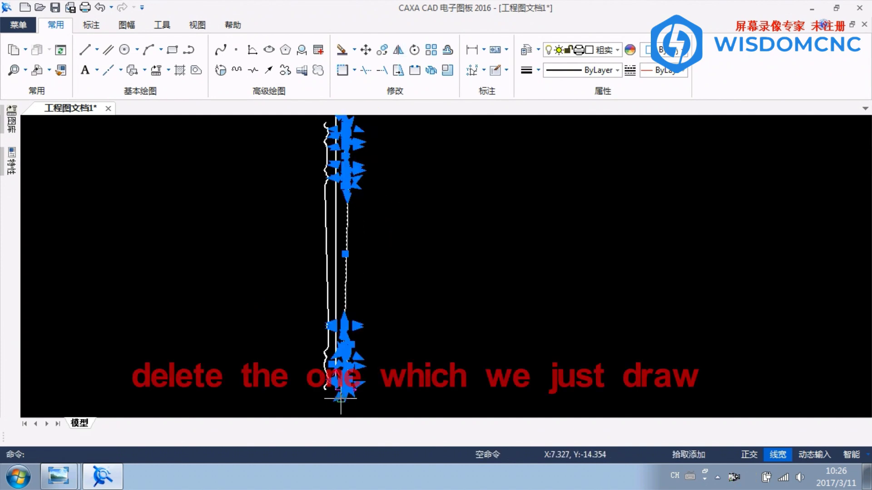
pyautogui.press('Delete')
# - Examine the mirrored half-profile along its length beside the vertical axis line
pyautogui.scroll(2, 330, 164)
pyautogui.scroll(-2, 350, 170)
pyautogui.scroll(2, 356, 140)
pyautogui.scroll(-2, 360, 140)
pyautogui.scroll(1, 379, 156)
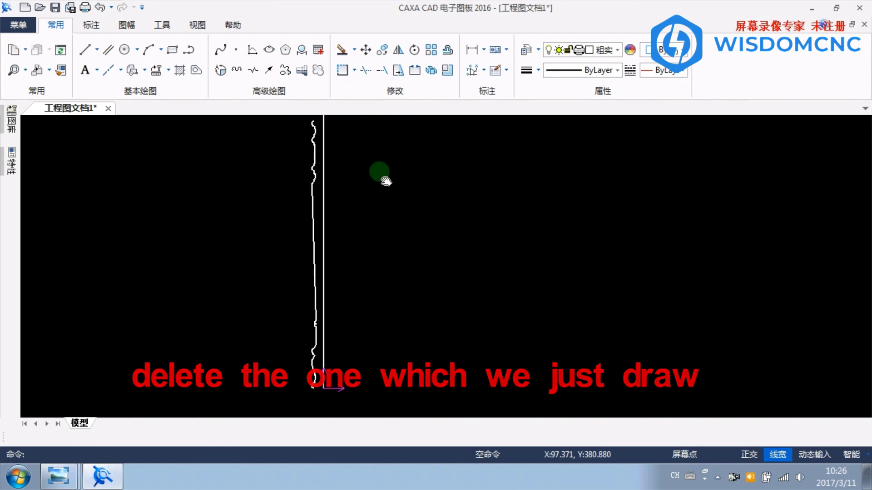
pyautogui.scroll(1, 340, 181)
pyautogui.scroll(2, 290, 186)
pyautogui.scroll(1, 287, 194)
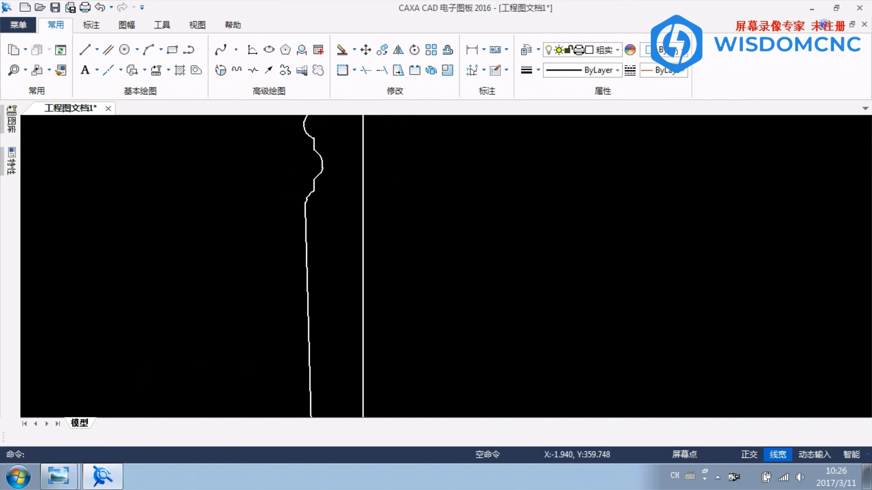
pyautogui.scroll(-2, 376, 282)
pyautogui.scroll(-1, 404, 245)
# - Compare the mirrored half-profile's lower end in CAXA with the dimensioned hand sketch and the spindle photo
pyautogui.click(58, 476)
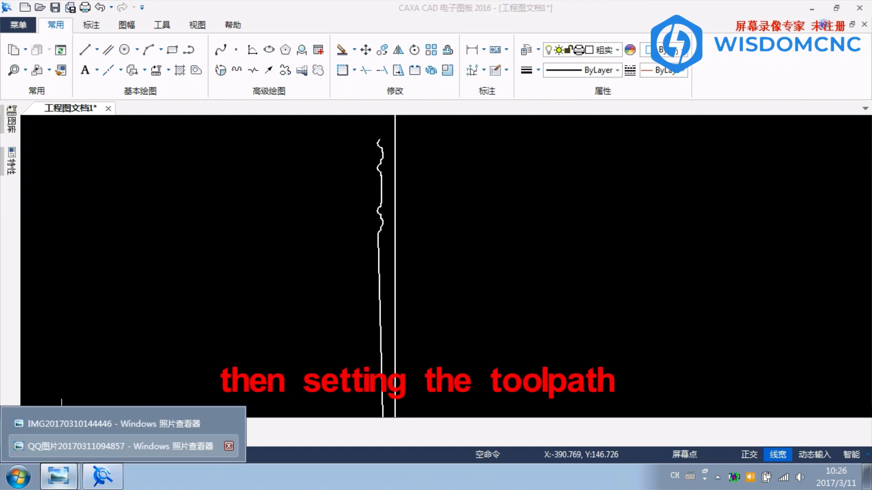
pyautogui.click(81, 445)
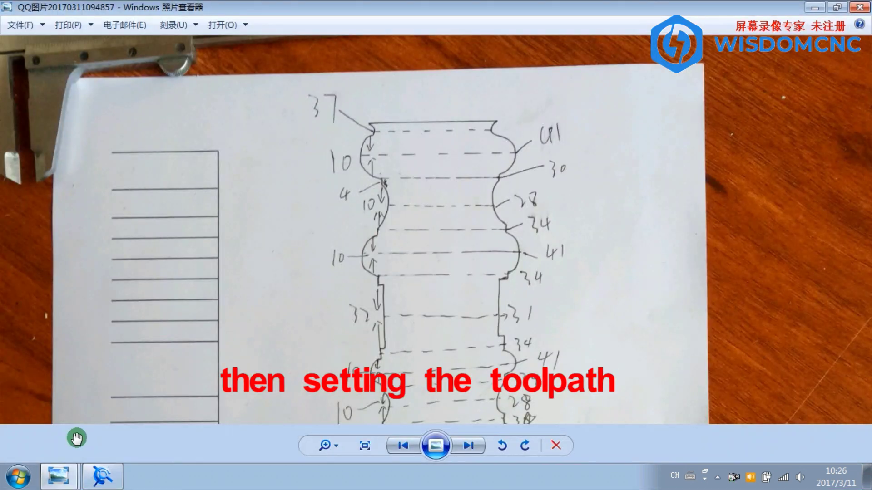
pyautogui.click(90, 431)
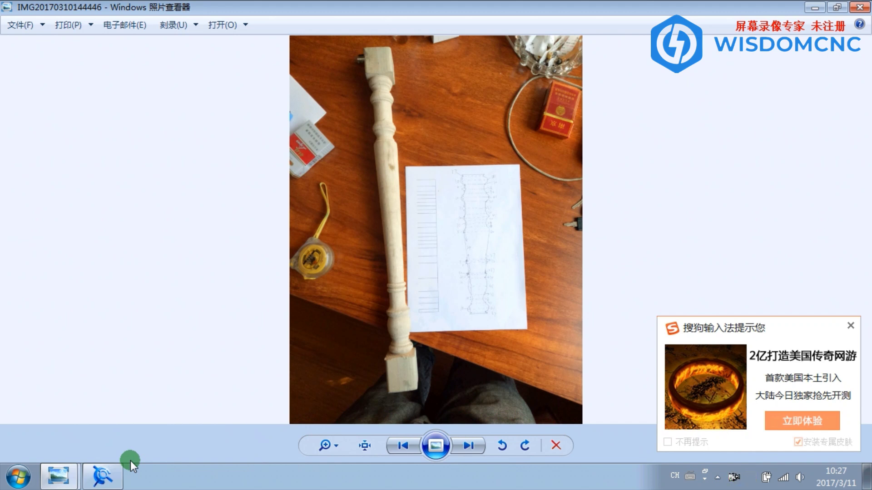
pyautogui.click(103, 476)
pyautogui.moveTo(464, 361); pyautogui.dragTo(442, 145, button='middle')
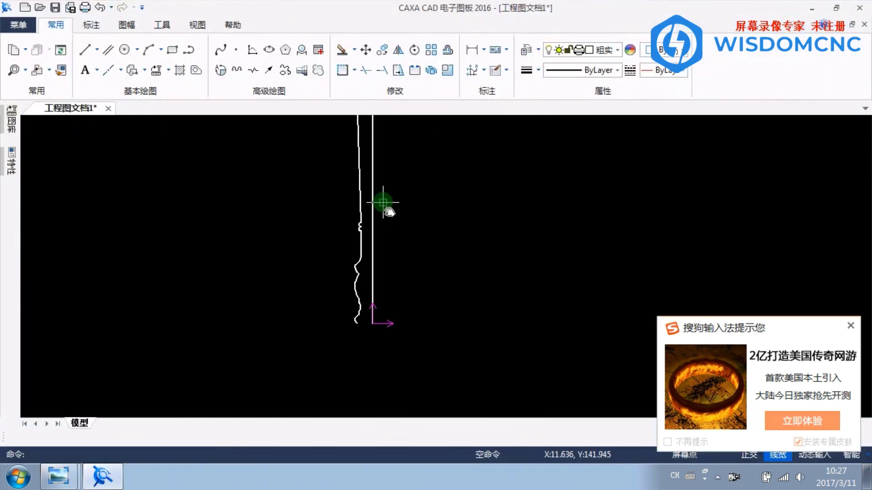
pyautogui.scroll(-1, 364, 207)
pyautogui.scroll(3, 371, 282)
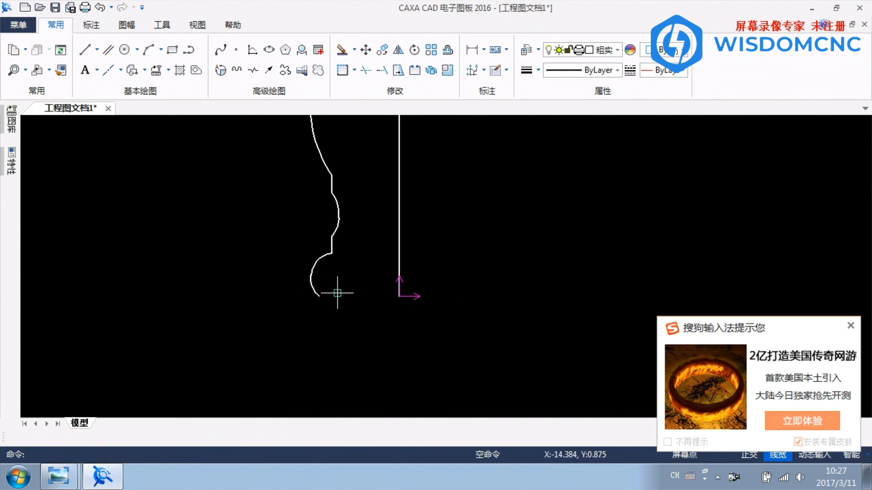
pyautogui.click(58, 476)
pyautogui.click(109, 443)
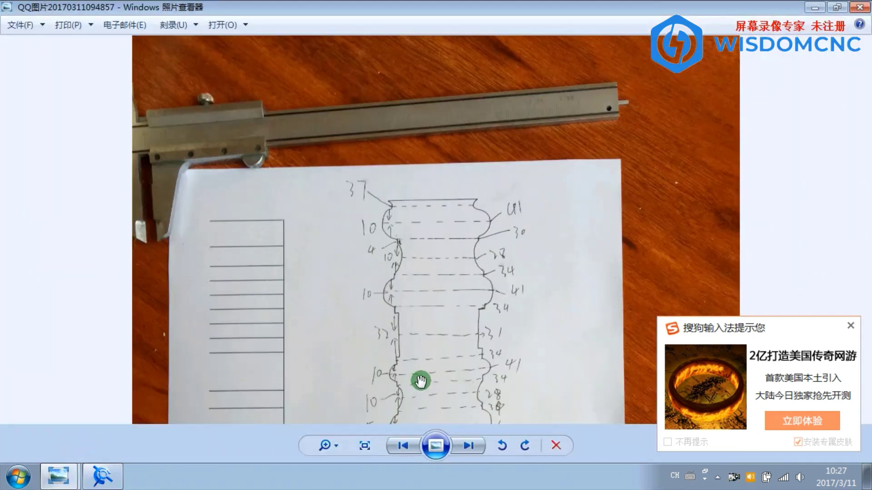
# - Check the dimensions at the lower end of the hand sketch, then return to the CAXA drawing
pyautogui.scroll(2, 437, 393)
pyautogui.scroll(2, 439, 358)
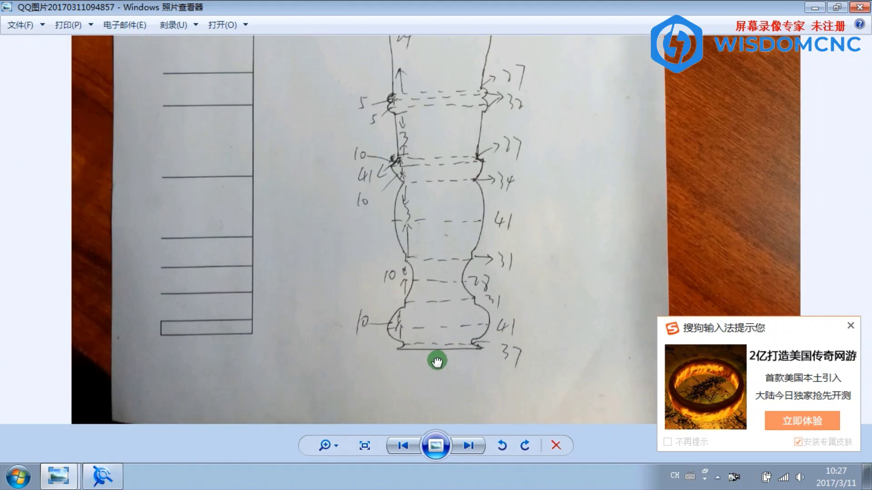
pyautogui.click(58, 476)
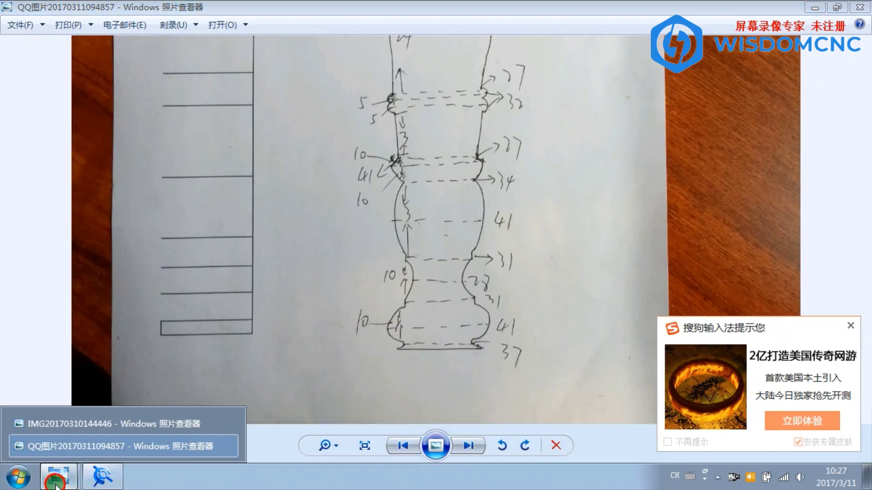
pyautogui.click(102, 476)
# - Dismiss the advertising pop-up and, with ortho on, draw a 50 mm horizontal line in the empty area left of the half-profile
pyautogui.moveTo(208, 342)
pyautogui.mouseDown(button='middle')
pyautogui.moveTo(150, 272)
pyautogui.moveTo(438, 345)
pyautogui.mouseUp(button='middle')
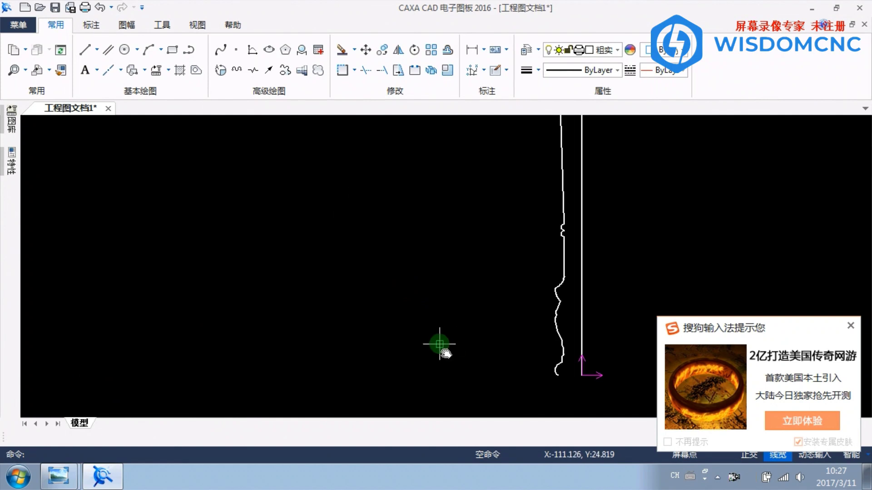
pyautogui.moveTo(359, 277); pyautogui.dragTo(303, 275, button='middle')
pyautogui.click(850, 325)
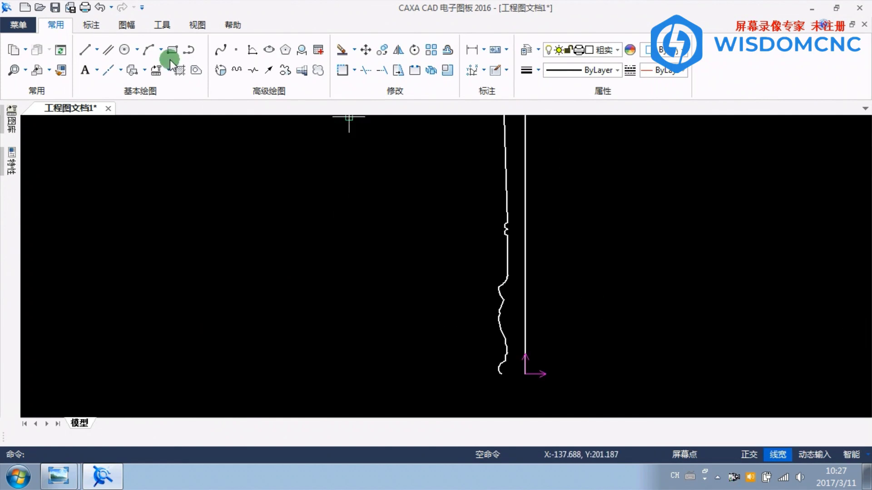
pyautogui.click(85, 49)
pyautogui.click(751, 451)
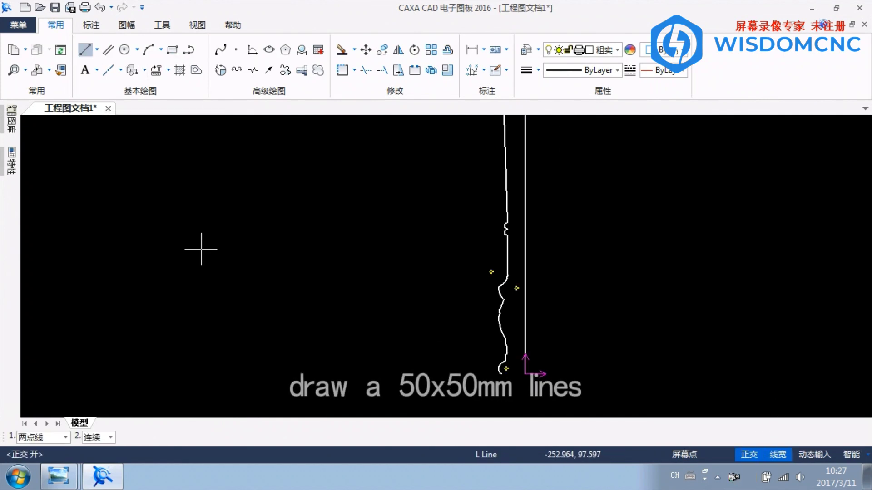
pyautogui.click(101, 273)
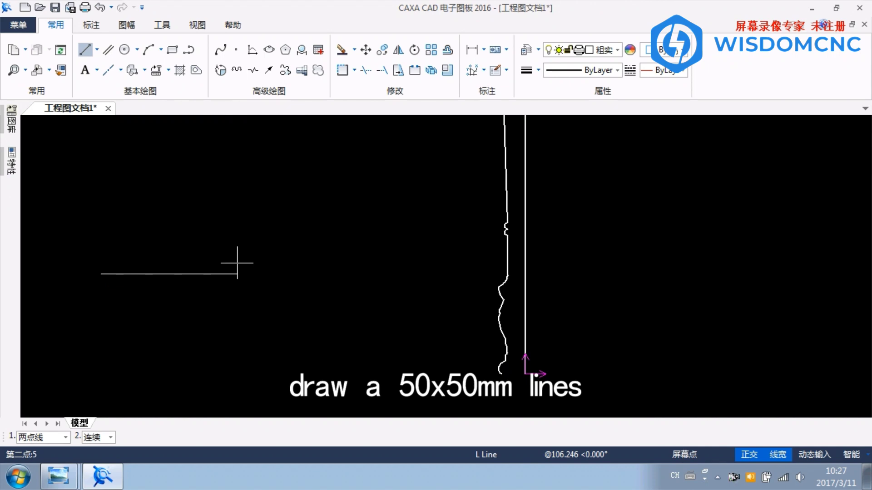
pyautogui.rightClick(237, 263)
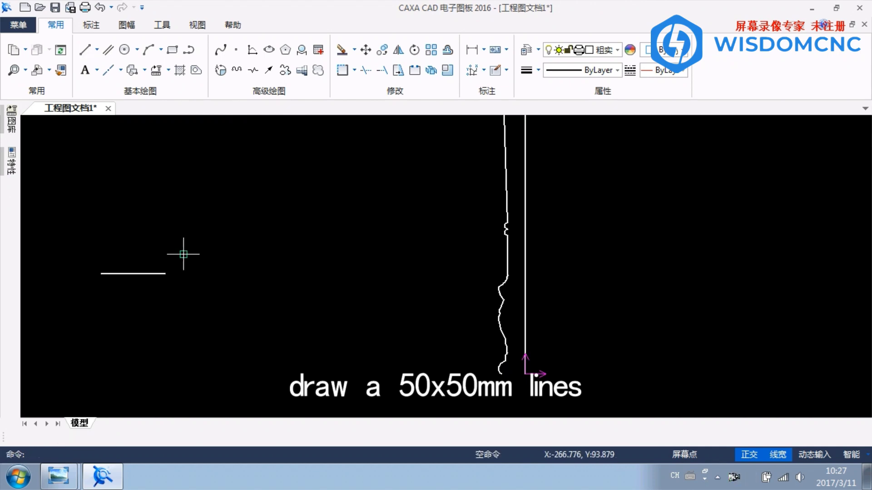
# - Draw a 50 mm vertical line upward from the right end of the horizontal line
pyautogui.moveTo(147, 258); pyautogui.dragTo(278, 265, button='middle')
pyautogui.click(85, 49)
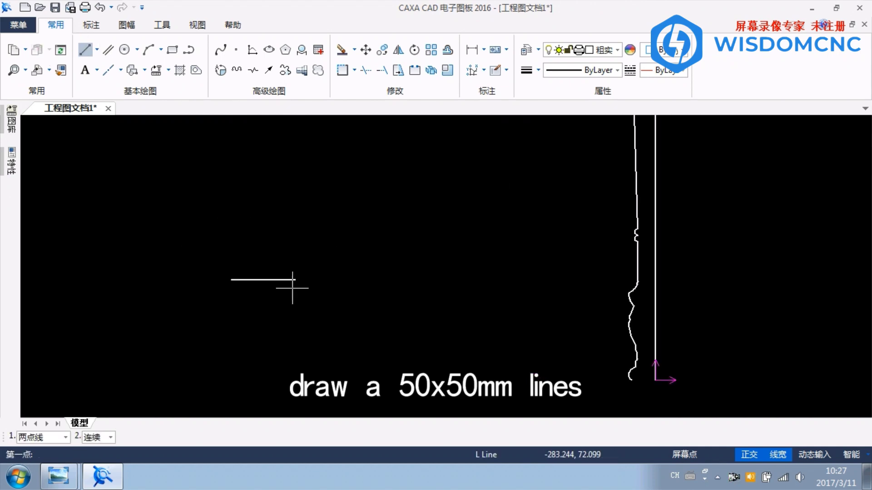
pyautogui.click(293, 217)
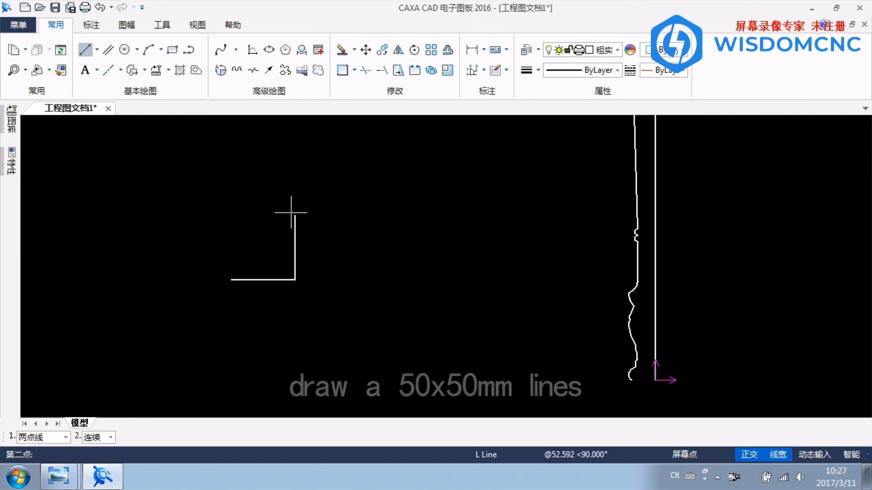
pyautogui.rightClick(310, 218)
pyautogui.scroll(2, 301, 228)
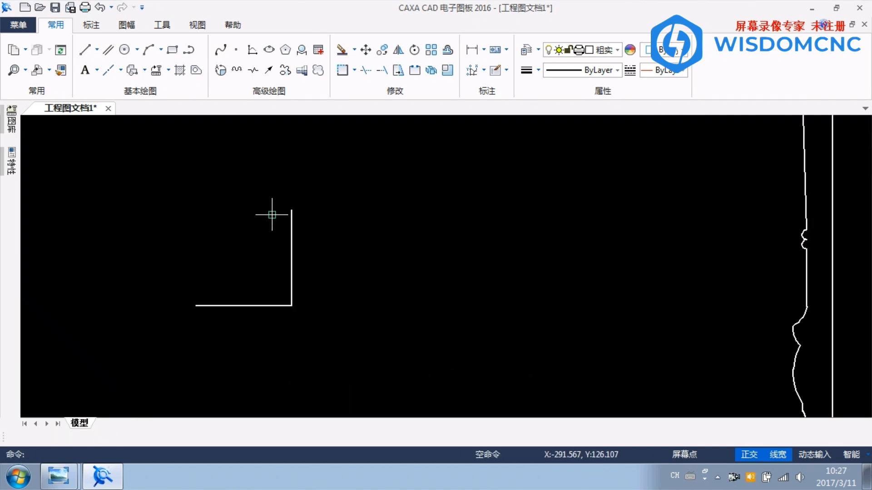
# - Turn ortho off and add an aligned dimension between the free ends of the two 50 mm lines to measure the diagonal
pyautogui.click(480, 43)
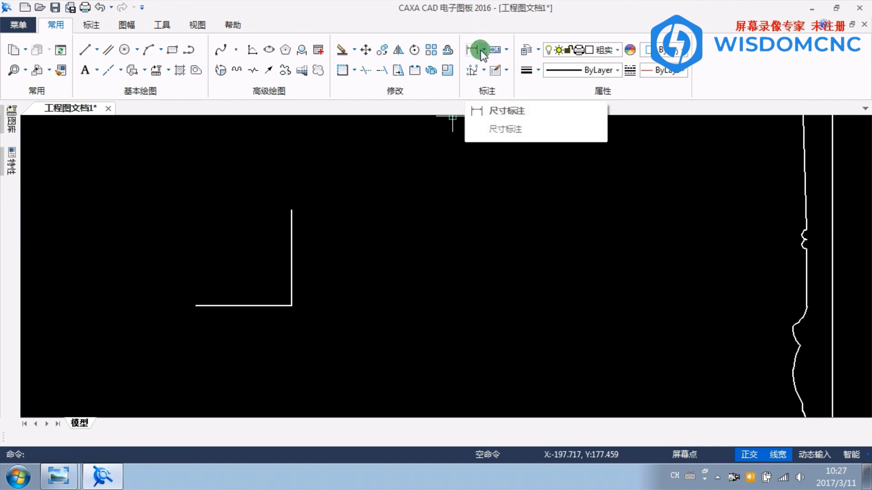
pyautogui.click(481, 49)
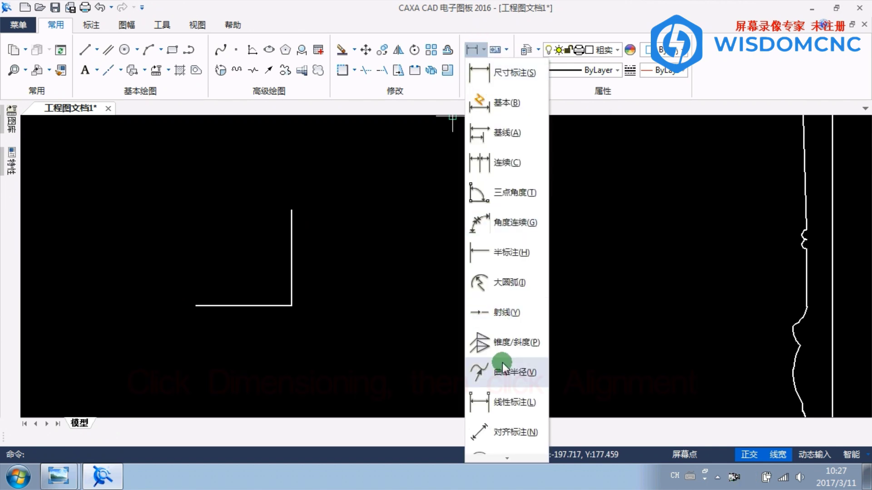
pyautogui.scroll(-1, 503, 366)
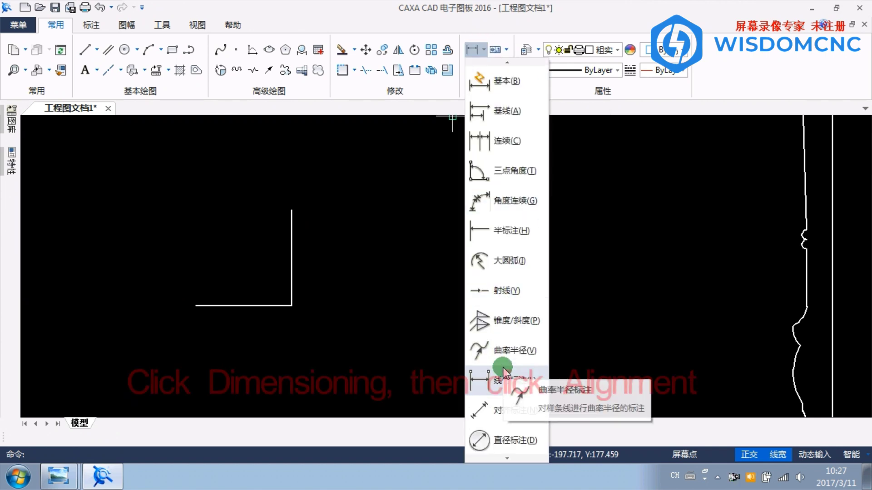
pyautogui.click(499, 411)
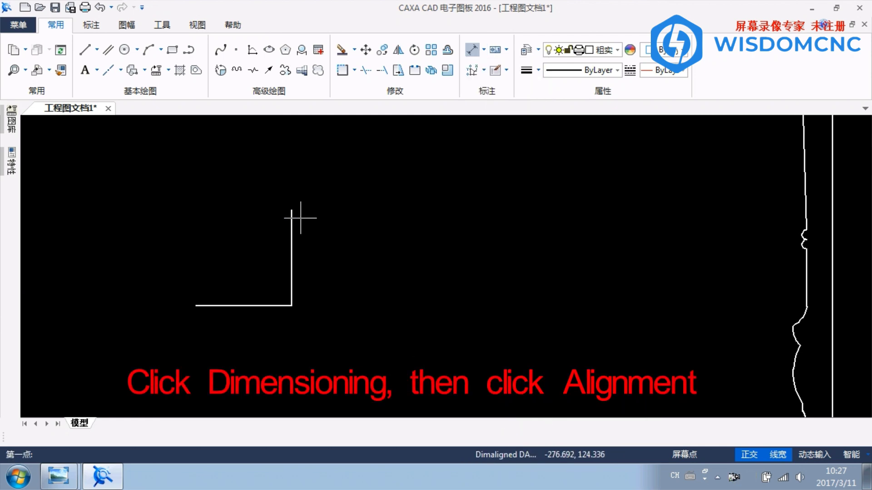
pyautogui.click(741, 455)
pyautogui.click(292, 210)
pyautogui.click(203, 295)
pyautogui.click(185, 273)
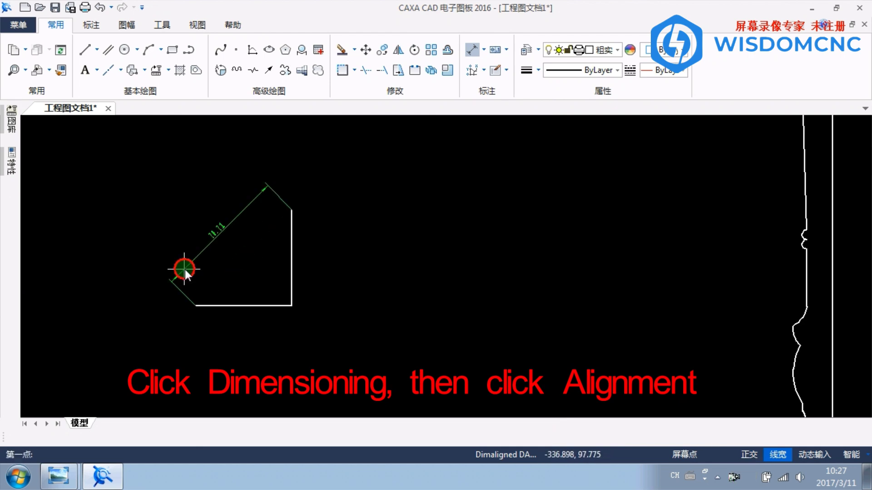
pyautogui.scroll(5, 211, 242)
pyautogui.scroll(-3, 229, 231)
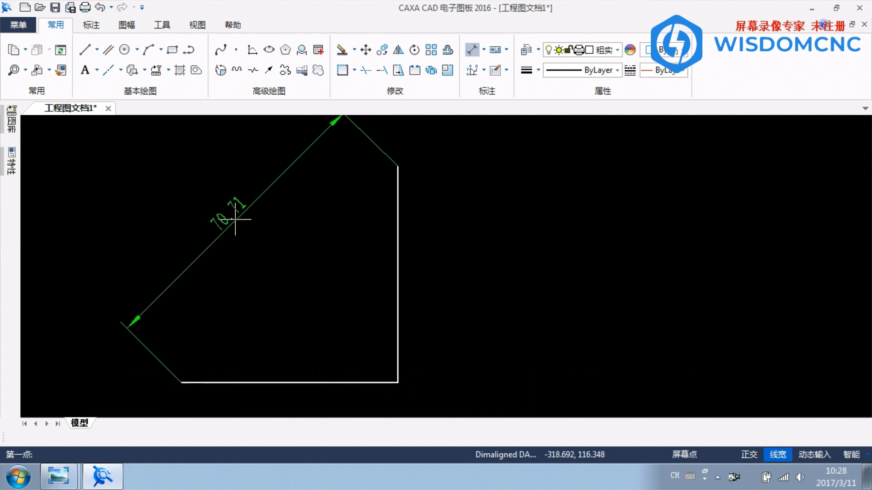
pyautogui.scroll(-2, 242, 221)
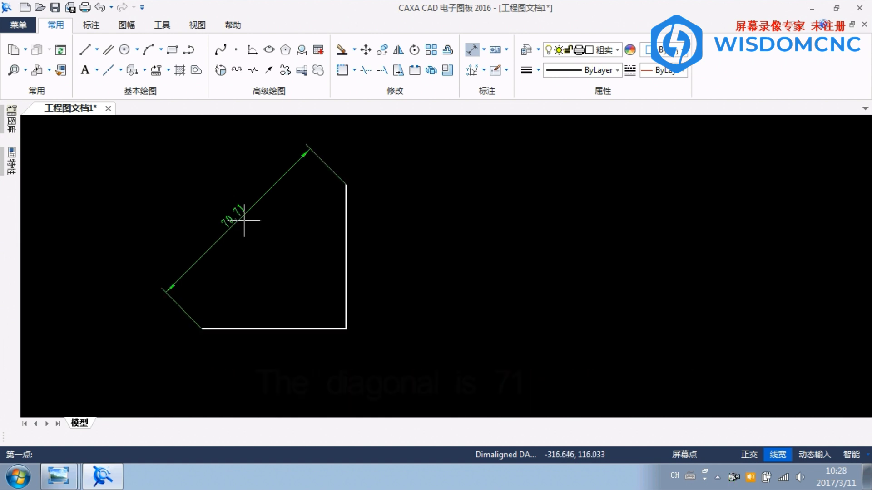
# - Delete the two 50 mm lines together with their aligned diagonal dimension
pyautogui.click(291, 215)
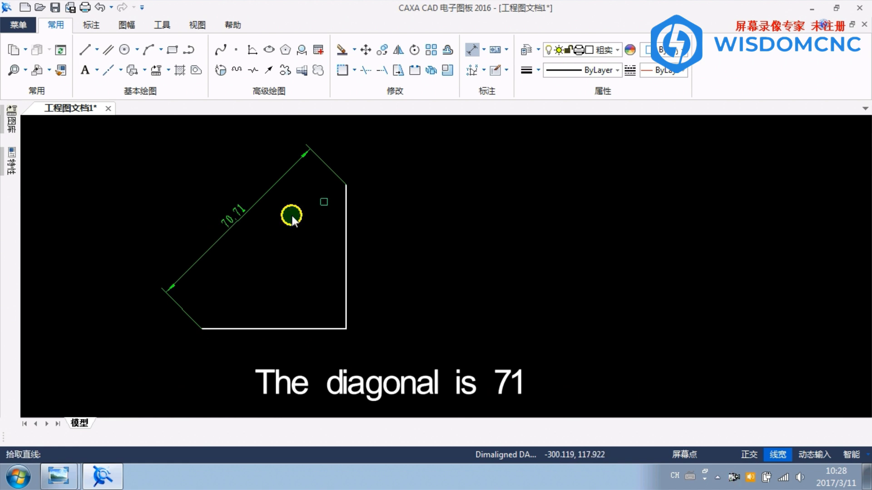
pyautogui.moveTo(408, 132); pyautogui.dragTo(158, 356)
pyautogui.press('Delete')
pyautogui.scroll(-5, 360, 331)
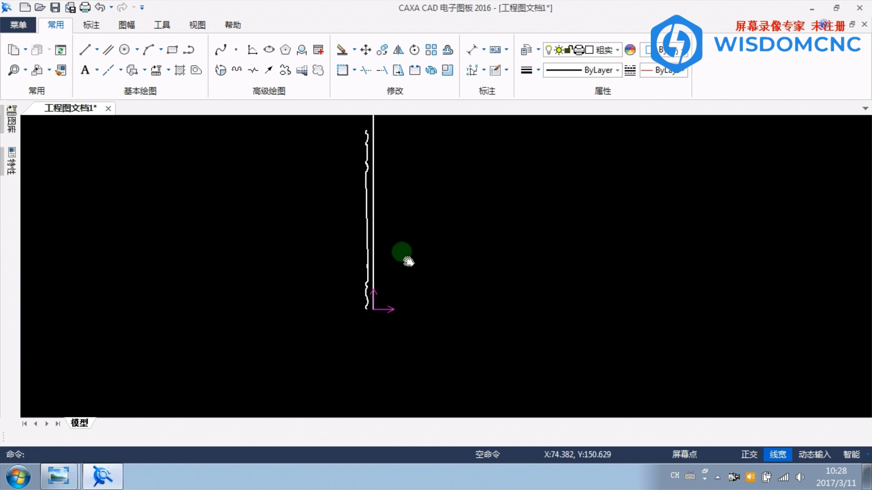
# - Compare the spindle photo's square lower end with the 37 mm bottom width on the dimensioned hand sketch
pyautogui.moveTo(375, 348)
pyautogui.mouseDown(button='middle')
pyautogui.moveTo(350, 243)
pyautogui.moveTo(352, 274)
pyautogui.mouseUp(button='middle')
pyautogui.moveTo(58, 476)
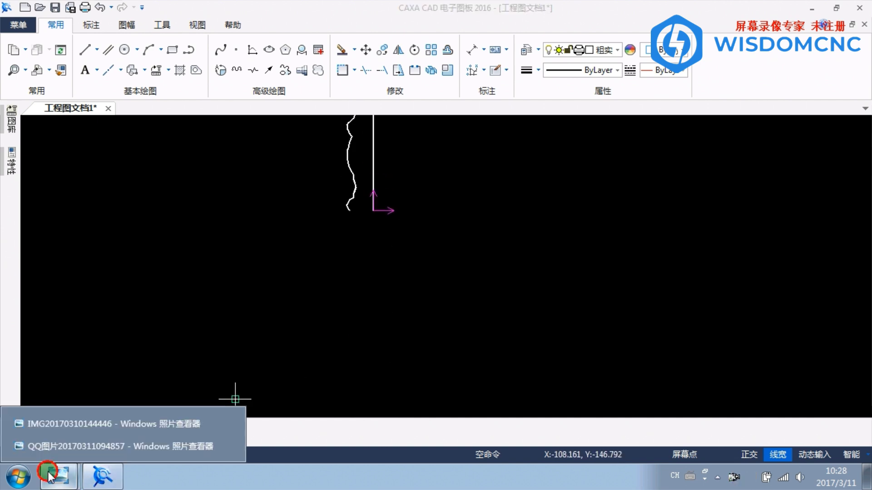
pyautogui.click(79, 424)
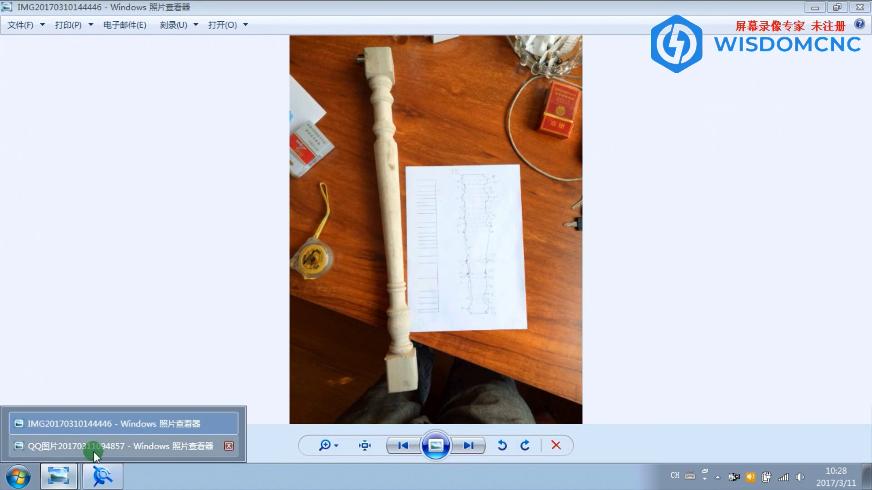
pyautogui.click(94, 451)
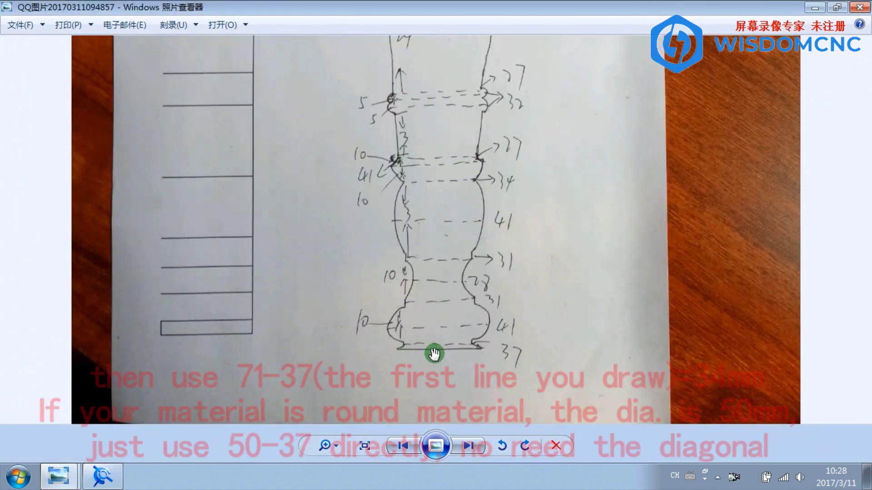
pyautogui.scroll(2, 432, 352)
pyautogui.click(99, 476)
pyautogui.moveTo(58, 476)
pyautogui.click(80, 425)
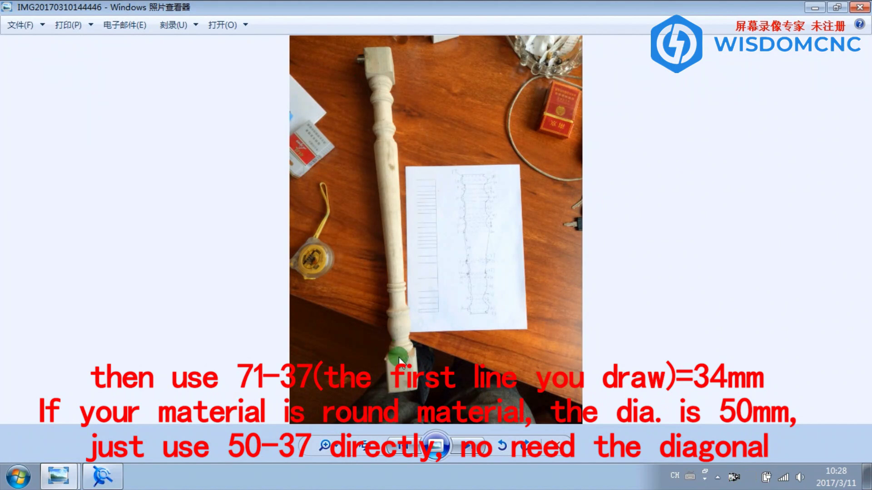
pyautogui.moveTo(74, 472)
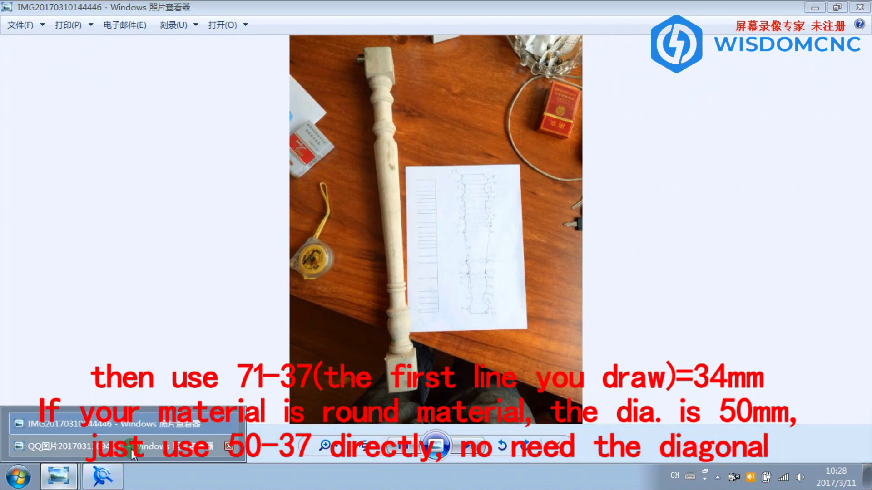
pyautogui.click(131, 450)
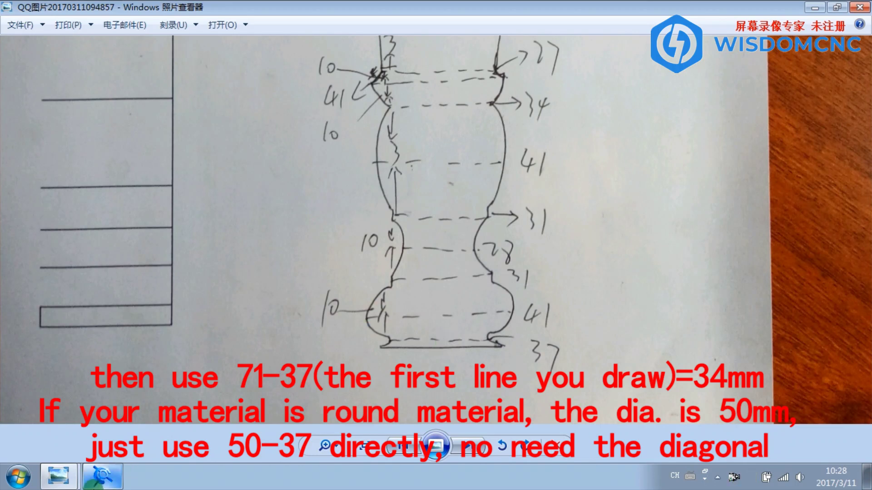
# - Back in CAXA, draw a parallel line offset 17 mm to the right of the vertical axis line
pyautogui.click(98, 480)
pyautogui.moveTo(422, 166); pyautogui.dragTo(374, 271, button='middle')
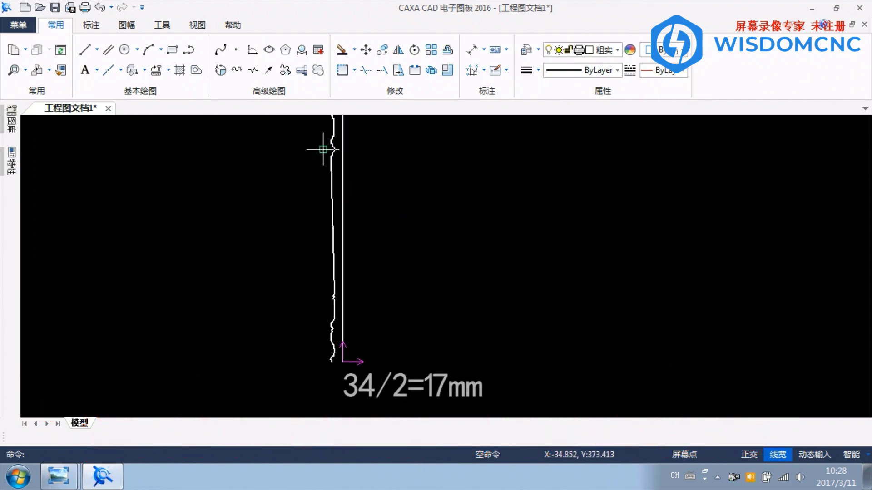
pyautogui.click(108, 49)
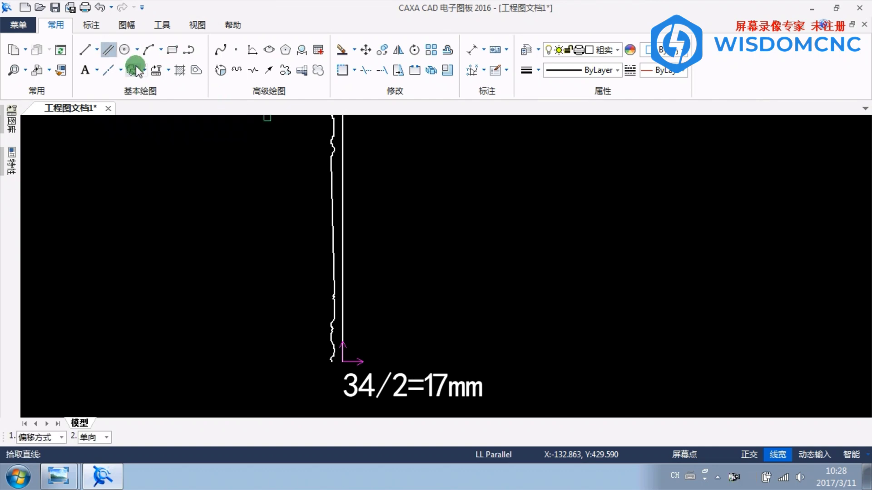
pyautogui.click(341, 226)
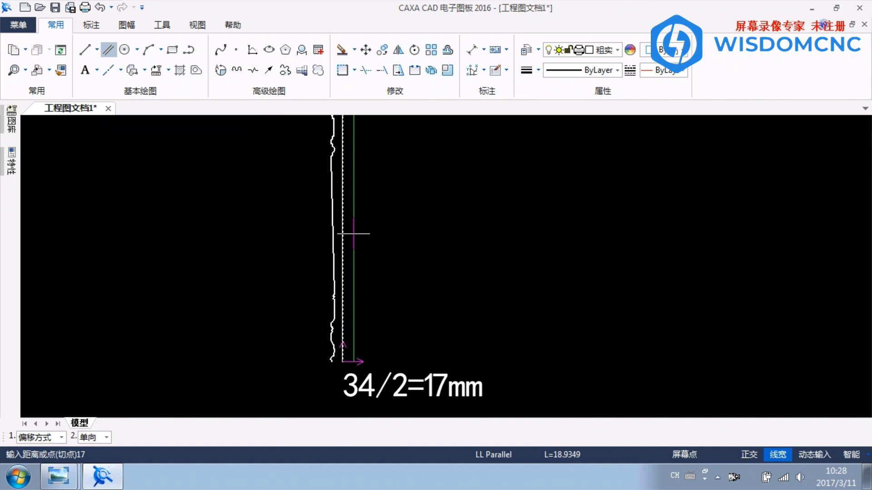
pyautogui.press('Return')
pyautogui.rightClick(374, 238)
pyautogui.scroll(2, 343, 259)
pyautogui.scroll(-3, 368, 314)
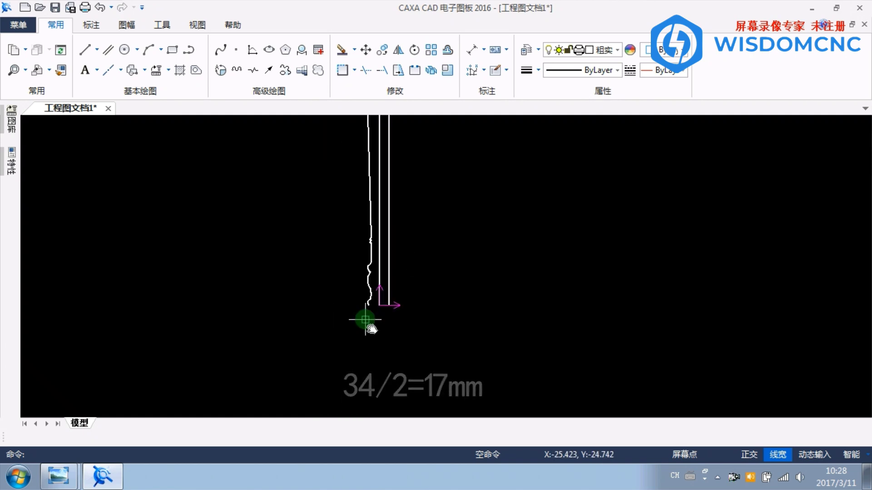
# - Move the whole turned profile horizontally with ortho on, so its lower end sits on the lower end of the 17 mm offset line
pyautogui.scroll(1, 389, 291)
pyautogui.scroll(-3, 391, 282)
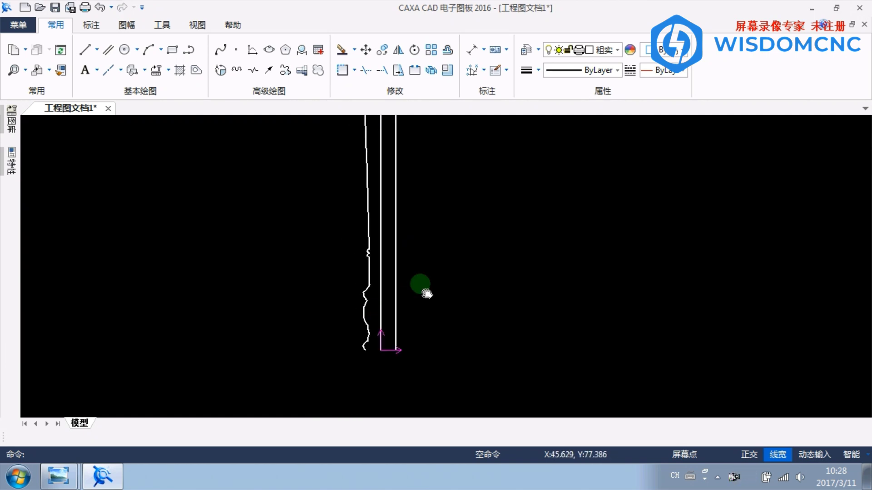
pyautogui.scroll(-1, 436, 250)
pyautogui.moveTo(441, 246); pyautogui.dragTo(444, 258, button='middle')
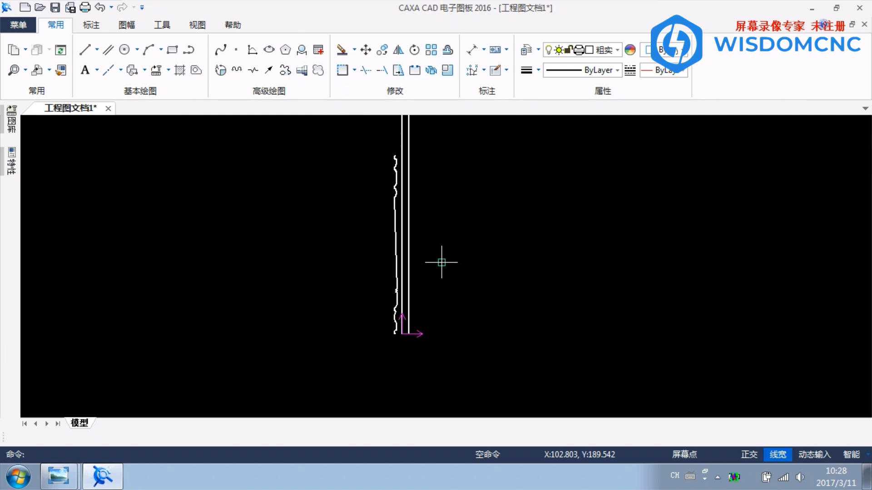
pyautogui.click(375, 137)
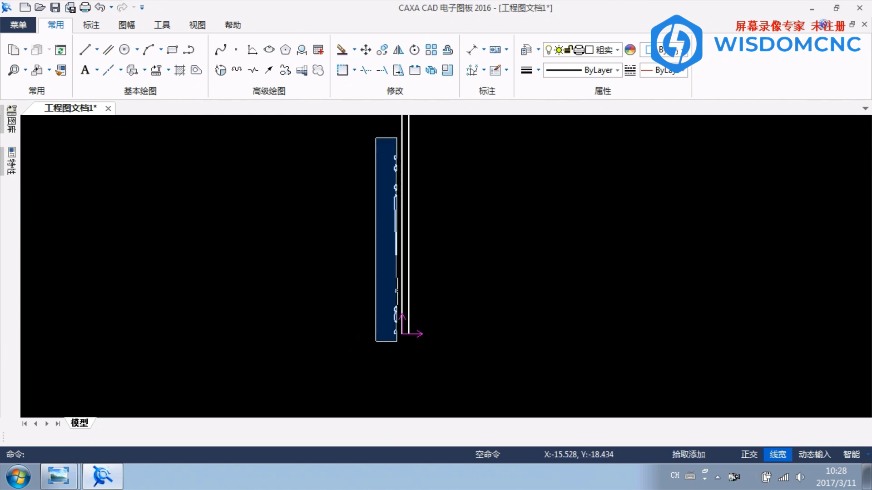
pyautogui.click(397, 347)
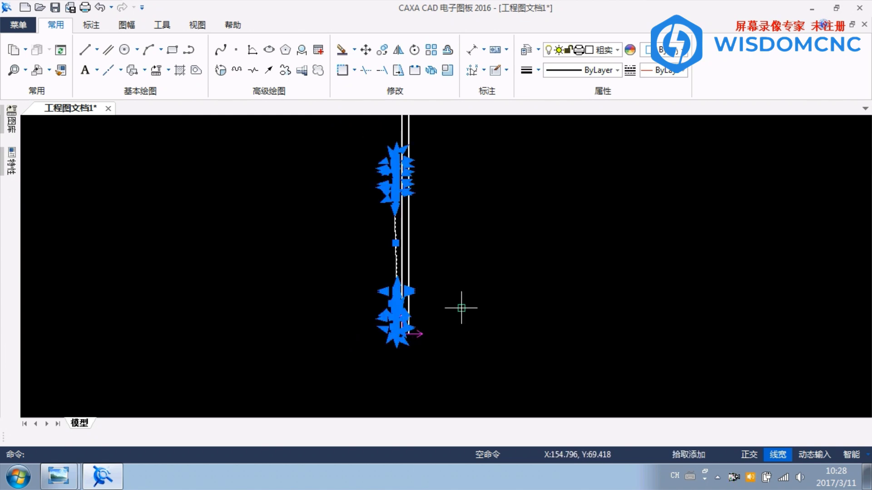
pyautogui.click(366, 53)
pyautogui.click(740, 452)
pyautogui.scroll(5, 395, 341)
pyautogui.scroll(3, 376, 309)
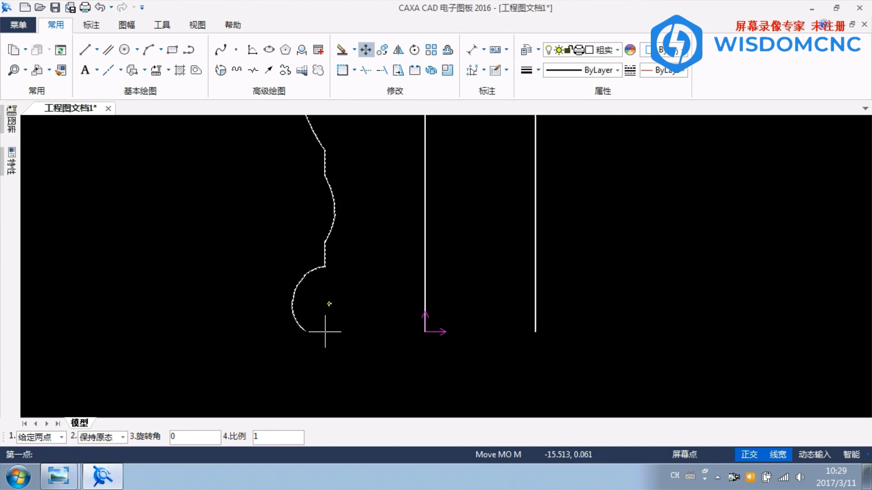
pyautogui.click(306, 332)
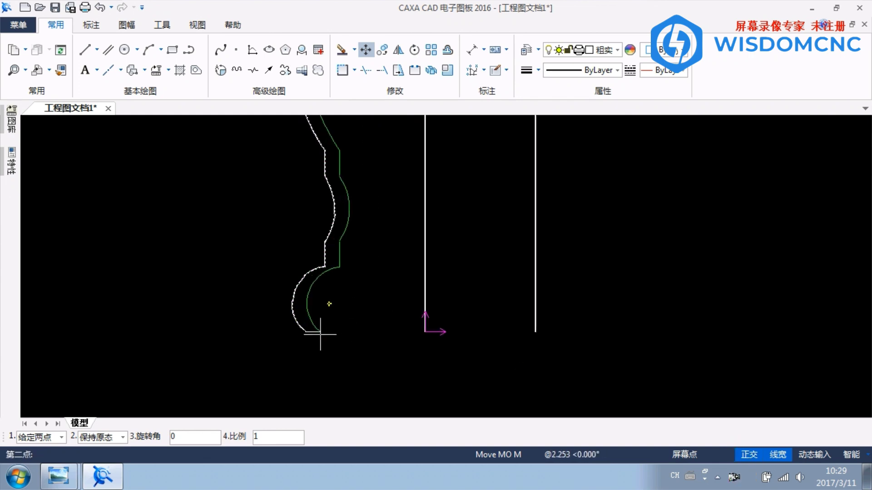
pyautogui.click(536, 332)
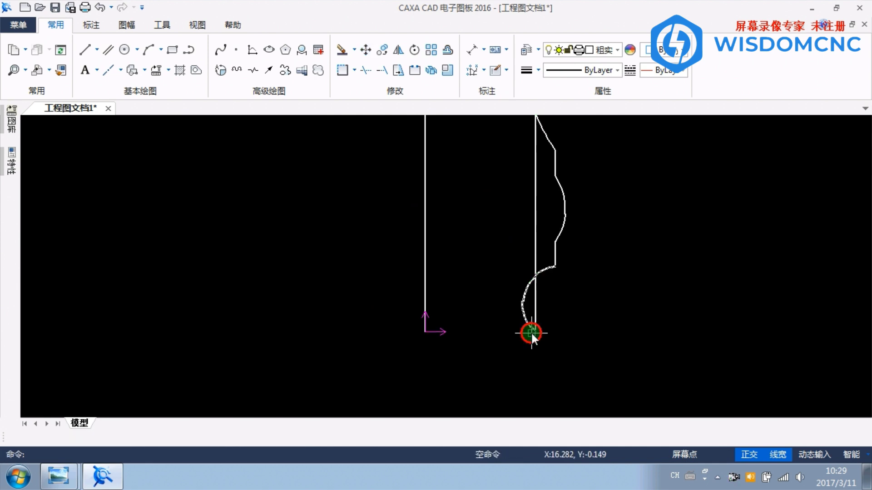
pyautogui.rightClick(622, 257)
pyautogui.scroll(-4, 619, 252)
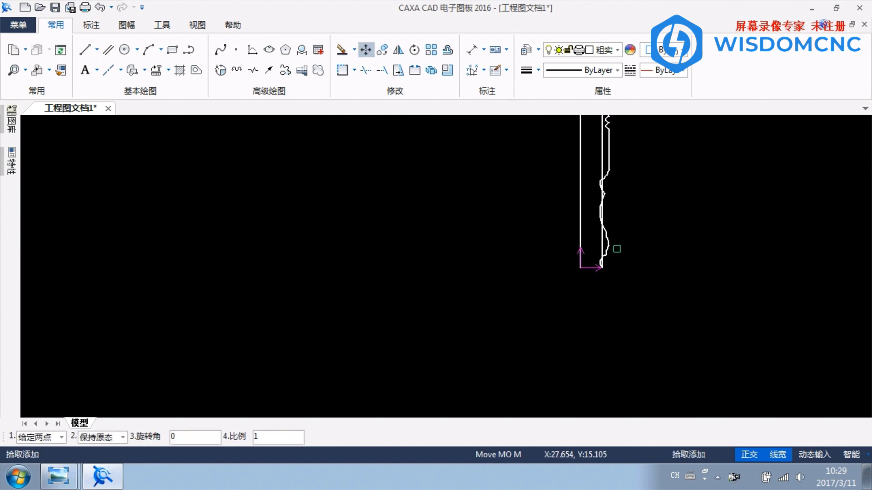
pyautogui.rightClick(634, 223)
# - Delete the vertical line offset 17 mm from the axis, keeping the profile and the axis line
pyautogui.moveTo(633, 189); pyautogui.dragTo(577, 289, button='middle')
pyautogui.click(547, 250)
pyautogui.press('Delete')
pyautogui.scroll(-2, 546, 241)
pyautogui.scroll(-1, 558, 252)
pyautogui.moveTo(565, 217); pyautogui.dragTo(545, 293, button='middle')
pyautogui.scroll(1, 549, 243)
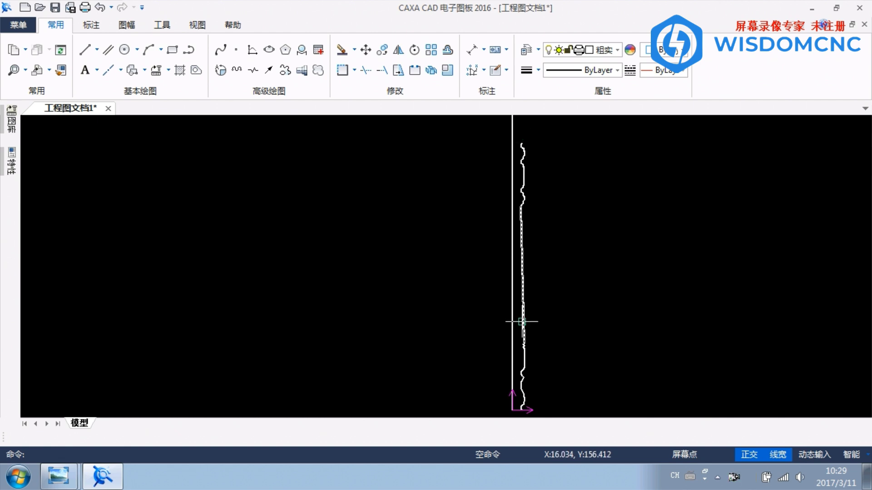
# - Examine the position of the moved profile relative to the vertical axis line
pyautogui.moveTo(559, 325); pyautogui.dragTo(564, 267, button='middle')
pyautogui.scroll(4, 545, 341)
pyautogui.scroll(-2, 541, 355)
pyautogui.scroll(-1, 537, 266)
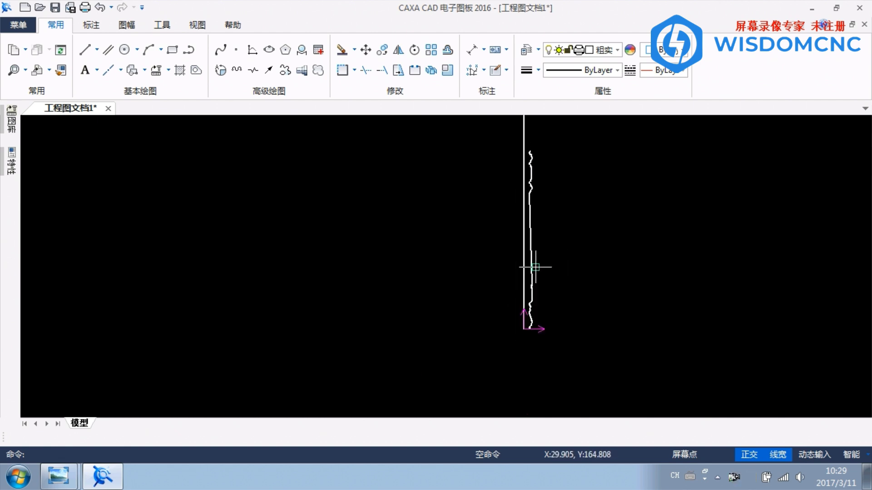
pyautogui.scroll(1, 538, 246)
pyautogui.scroll(1, 530, 369)
pyautogui.scroll(2, 525, 340)
pyautogui.scroll(1, 505, 288)
pyautogui.scroll(1, 506, 288)
# - Draw a horizontal line from the origin to the lower end of the profile as the knife's entry path
pyautogui.moveTo(588, 282); pyautogui.dragTo(501, 319, button='middle')
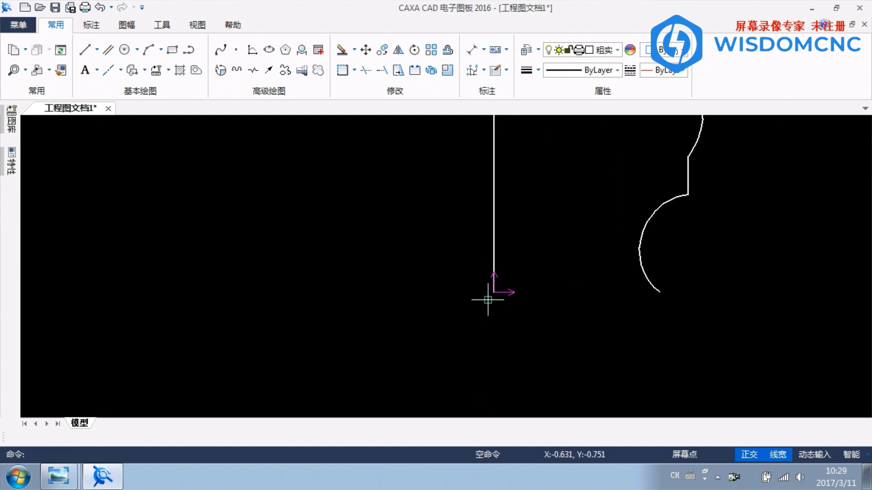
pyautogui.scroll(5, 497, 292)
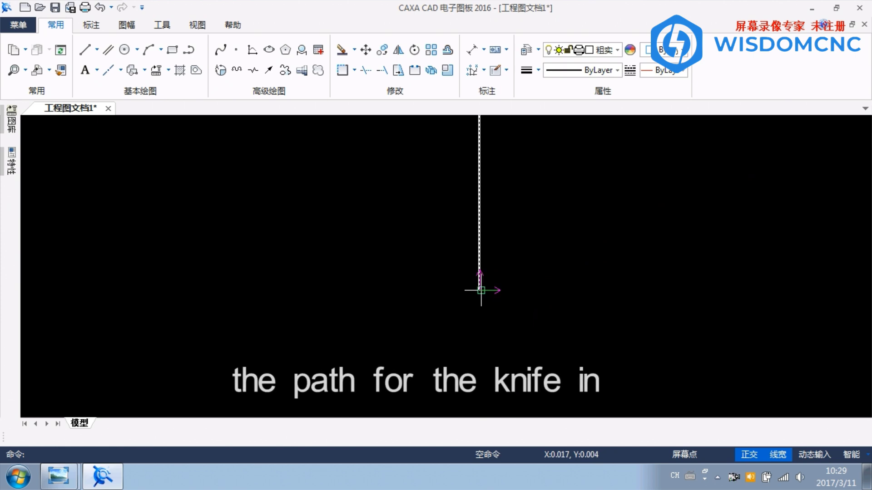
pyautogui.scroll(-4, 760, 301)
pyautogui.moveTo(757, 298); pyautogui.dragTo(487, 332, button='middle')
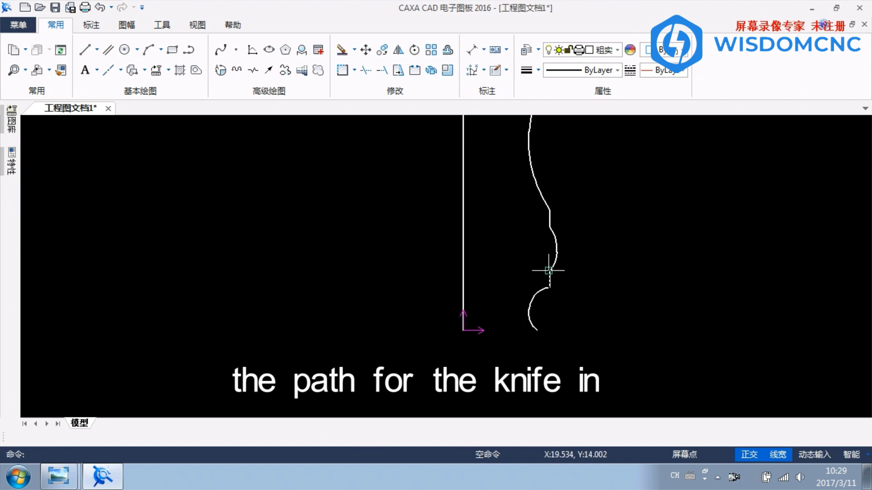
pyautogui.scroll(-3, 546, 212)
pyautogui.moveTo(537, 325)
pyautogui.mouseDown(button='middle')
pyautogui.moveTo(510, 336)
pyautogui.moveTo(518, 257)
pyautogui.moveTo(529, 301)
pyautogui.moveTo(502, 224)
pyautogui.mouseUp(button='middle')
pyautogui.scroll(-2, 519, 252)
pyautogui.scroll(3, 512, 366)
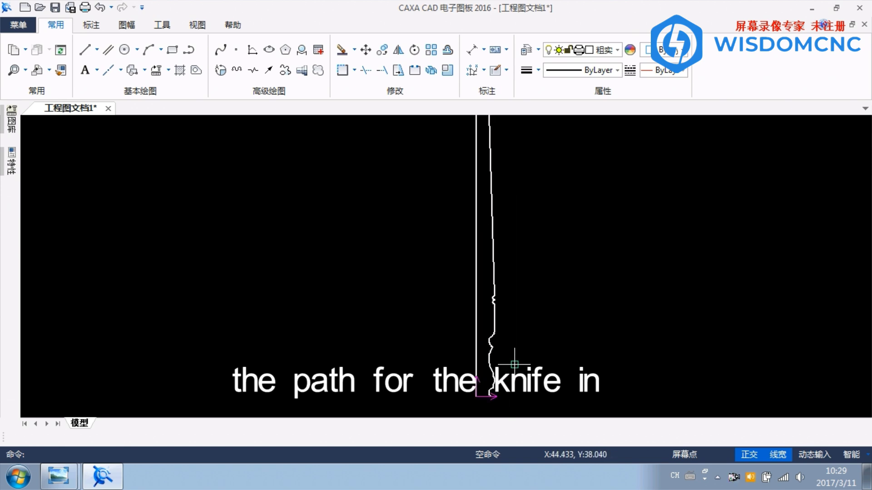
pyautogui.moveTo(587, 367); pyautogui.dragTo(549, 273, button='middle')
pyautogui.scroll(4, 439, 309)
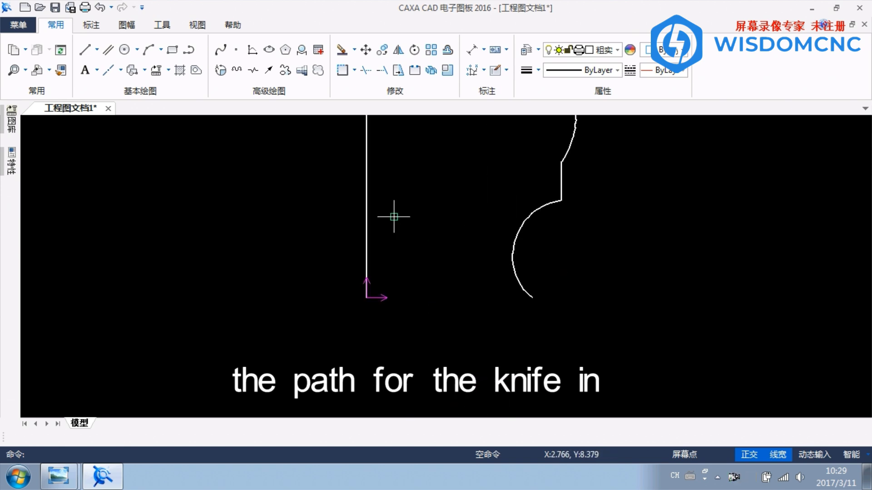
pyautogui.click(84, 48)
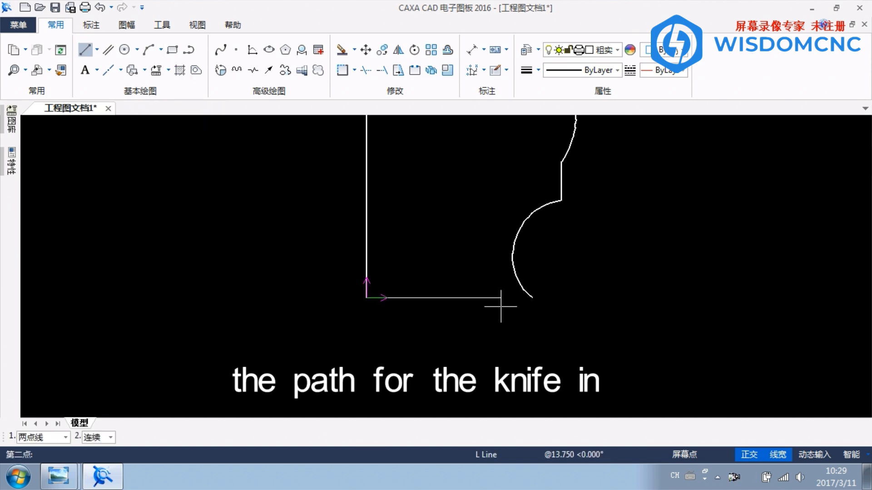
pyautogui.rightClick(607, 248)
# - Draw a horizontal line from the profile's upper end across the vertical axis as the knife's exit path
pyautogui.scroll(-4, 460, 255)
pyautogui.scroll(-3, 522, 255)
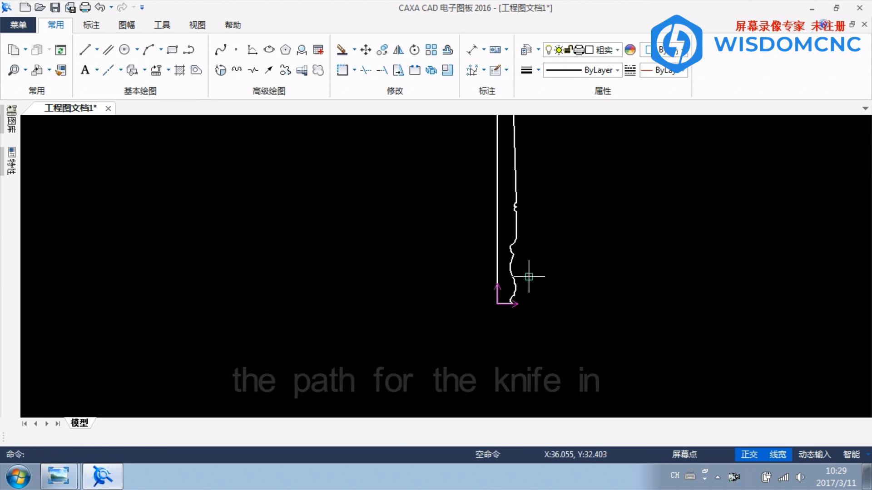
pyautogui.scroll(-1, 556, 176)
pyautogui.scroll(4, 555, 175)
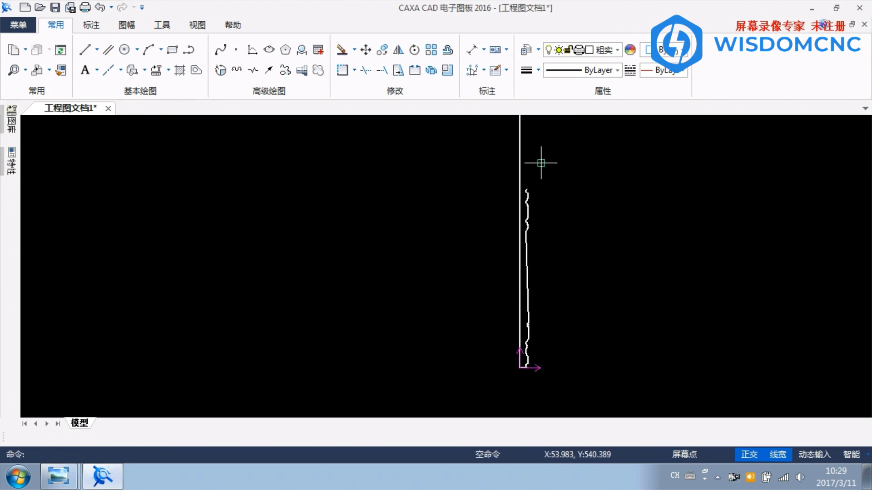
pyautogui.scroll(3, 528, 218)
pyautogui.click(84, 49)
pyautogui.click(366, 249)
pyautogui.rightClick(366, 216)
# - Trim off the part of the upper horizontal line that extends beyond the vertical axis
pyautogui.scroll(-2, 353, 255)
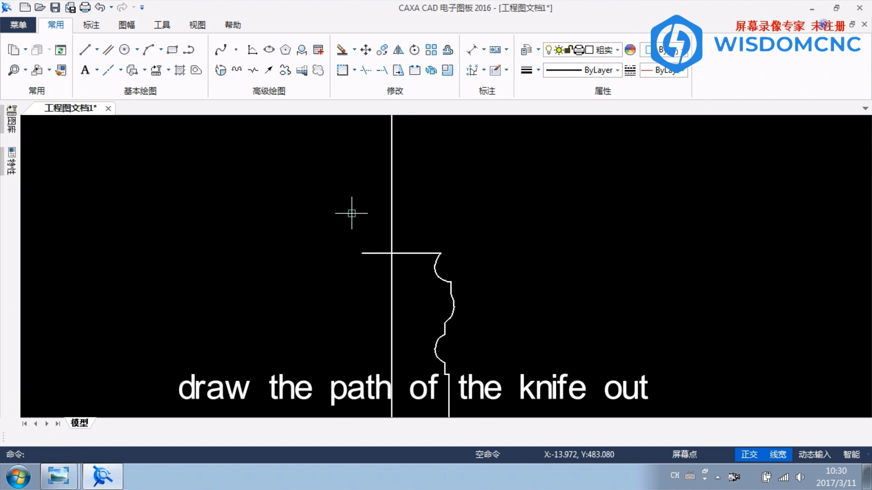
pyautogui.scroll(2, 377, 251)
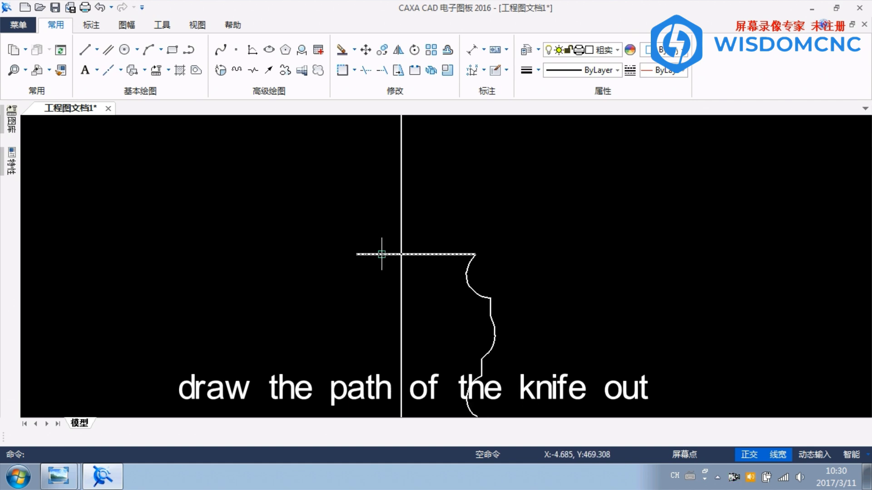
pyautogui.click(374, 70)
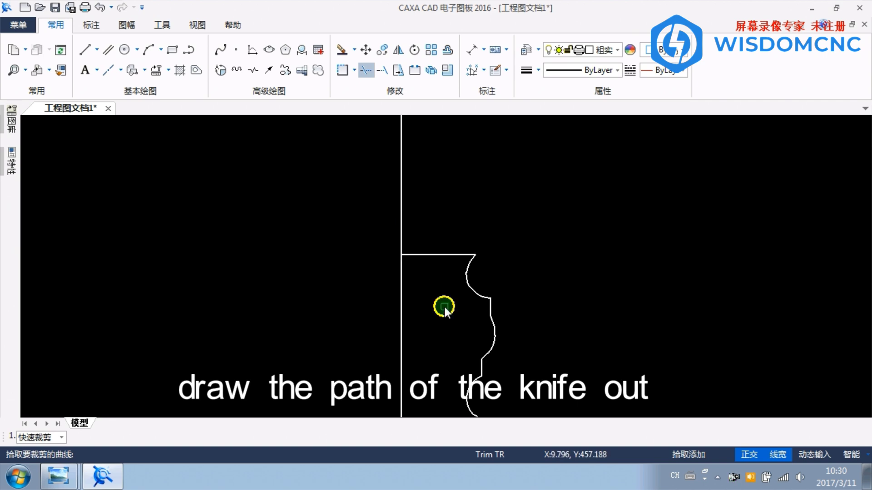
pyautogui.rightClick(444, 307)
# - Delete the vertical axis line, keeping the profile with its entry and exit lines
pyautogui.scroll(-2, 417, 335)
pyautogui.moveTo(532, 360); pyautogui.dragTo(585, 188, button='middle')
pyautogui.click(464, 281)
pyautogui.press('Delete')
# - Inspect the toolpath outline closely along its whole length, from the upper exit line to the lower entry line
pyautogui.scroll(-4, 523, 290)
pyautogui.moveTo(553, 326); pyautogui.dragTo(515, 228, button='middle')
pyautogui.scroll(2, 480, 299)
pyautogui.scroll(2, 455, 347)
pyautogui.scroll(-1, 481, 347)
pyautogui.scroll(-1, 486, 341)
pyautogui.scroll(-1, 491, 159)
pyautogui.moveTo(490, 132); pyautogui.dragTo(476, 230, button='middle')
pyautogui.scroll(2, 476, 132)
pyautogui.scroll(2, 452, 204)
pyautogui.scroll(1, 438, 262)
pyautogui.scroll(-3, 438, 262)
pyautogui.scroll(-1, 470, 278)
pyautogui.moveTo(521, 281); pyautogui.dragTo(489, 209, button='middle')
pyautogui.scroll(4, 465, 187)
pyautogui.scroll(-1, 473, 247)
pyautogui.scroll(-2, 510, 292)
pyautogui.scroll(2, 454, 199)
pyautogui.scroll(1, 454, 198)
pyautogui.scroll(4, 403, 290)
pyautogui.scroll(-4, 403, 290)
pyautogui.scroll(-1, 404, 290)
pyautogui.moveTo(478, 370); pyautogui.dragTo(531, 126, button='middle')
pyautogui.scroll(-1, 523, 154)
pyautogui.moveTo(500, 291); pyautogui.dragTo(493, 148, button='middle')
pyautogui.scroll(-2, 499, 200)
pyautogui.scroll(3, 497, 250)
pyautogui.scroll(-2, 497, 249)
pyautogui.scroll(-2, 498, 249)
pyautogui.scroll(1, 471, 278)
pyautogui.scroll(1, 510, 239)
pyautogui.scroll(1, 541, 218)
pyautogui.scroll(2, 587, 233)
pyautogui.scroll(-2, 594, 245)
pyautogui.moveTo(617, 280); pyautogui.dragTo(526, 217, button='middle')
pyautogui.scroll(1, 565, 244)
pyautogui.scroll(3, 513, 204)
pyautogui.scroll(-2, 498, 189)
pyautogui.scroll(-1, 508, 196)
pyautogui.moveTo(536, 287); pyautogui.dragTo(531, 195, button='middle')
pyautogui.scroll(3, 499, 232)
pyautogui.moveTo(500, 233)
pyautogui.mouseDown(button='middle')
pyautogui.moveTo(520, 169)
pyautogui.moveTo(525, 224)
pyautogui.moveTo(537, 159)
pyautogui.moveTo(538, 178)
pyautogui.moveTo(529, 132)
pyautogui.moveTo(521, 307)
pyautogui.moveTo(545, 333)
pyautogui.moveTo(527, 140)
pyautogui.mouseUp(button='middle')
pyautogui.scroll(4, 546, 333)
pyautogui.scroll(3, 475, 218)
pyautogui.scroll(-5, 489, 224)
pyautogui.scroll(-2, 490, 224)
pyautogui.moveTo(534, 310); pyautogui.dragTo(535, 179, button='middle')
pyautogui.scroll(-3, 522, 222)
pyautogui.scroll(6, 518, 349)
pyautogui.scroll(2, 487, 315)
pyautogui.scroll(5, 485, 165)
pyautogui.scroll(2, 488, 188)
pyautogui.scroll(-4, 480, 179)
pyautogui.scroll(-5, 509, 214)
pyautogui.scroll(-3, 522, 272)
pyautogui.scroll(-2, 547, 171)
pyautogui.scroll(-1, 513, 318)
pyautogui.scroll(3, 513, 295)
pyautogui.scroll(2, 513, 318)
pyautogui.scroll(-2, 542, 315)
pyautogui.moveTo(541, 315); pyautogui.dragTo(547, 146, button='middle')
pyautogui.scroll(-1, 495, 260)
pyautogui.scroll(2, 495, 260)
pyautogui.scroll(-3, 521, 253)
pyautogui.scroll(-1, 522, 249)
pyautogui.moveTo(522, 250); pyautogui.dragTo(473, 269, button='middle')
pyautogui.scroll(2, 473, 269)
# - Review the dimensioned hand sketch and the spindle photo with its square ends, and return to CAXA
pyautogui.click(68, 475)
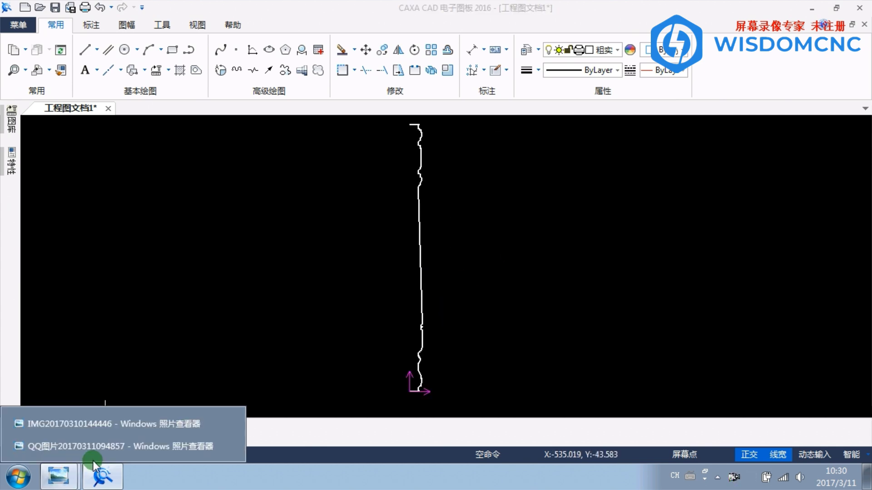
pyautogui.click(100, 450)
pyautogui.scroll(-3, 408, 326)
pyautogui.scroll(-2, 421, 311)
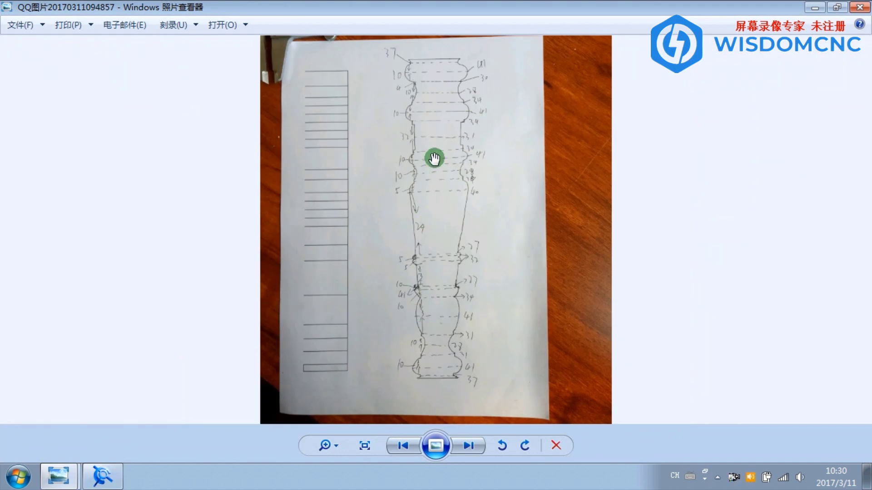
pyautogui.click(58, 476)
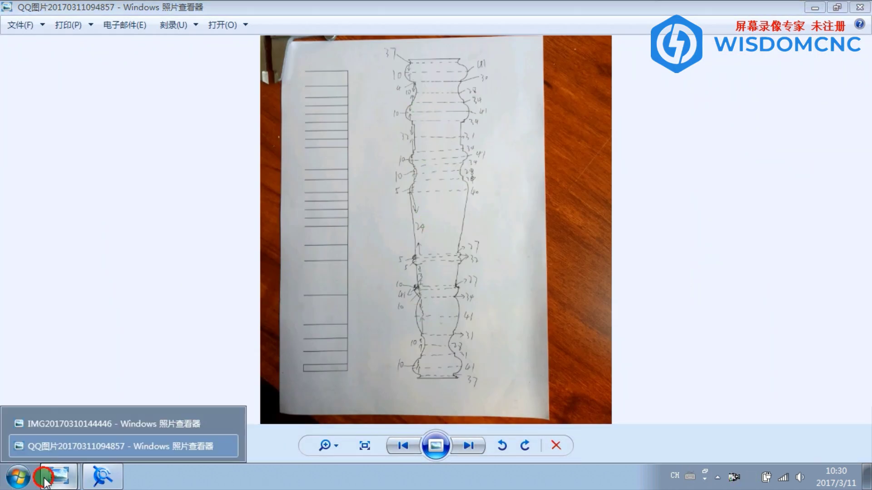
pyautogui.click(60, 427)
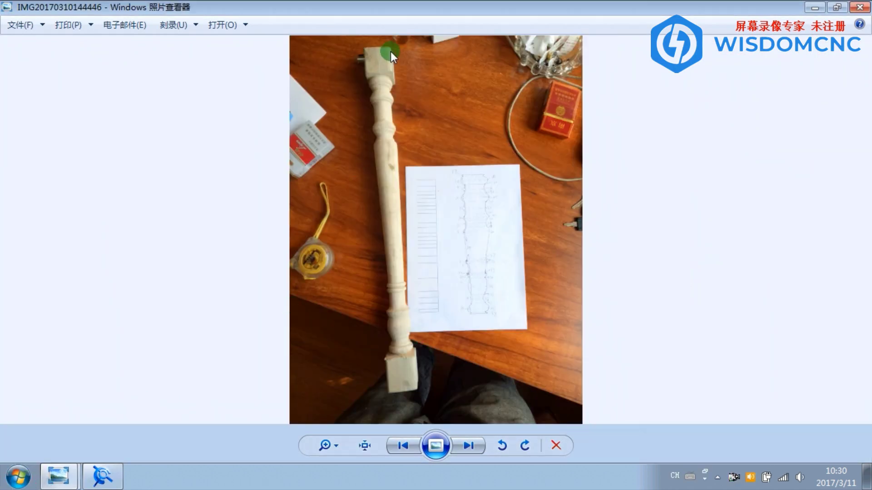
pyautogui.click(103, 479)
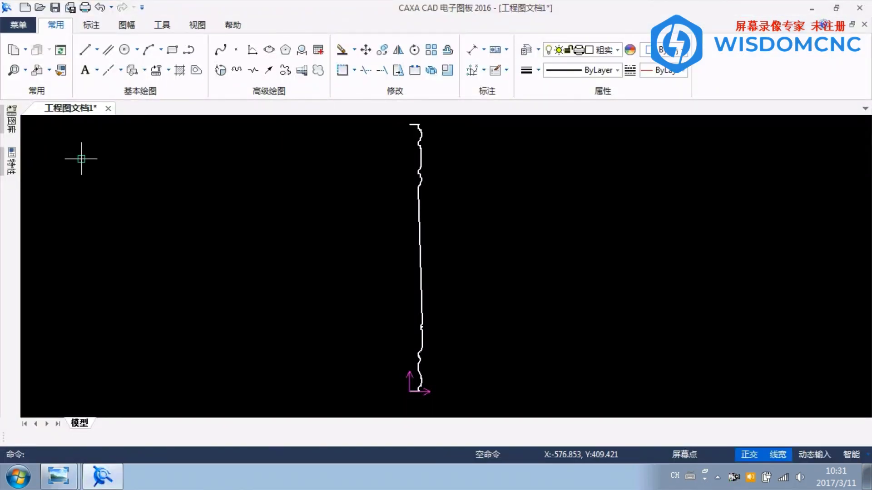
# - Start saving the drawing to the desktop and enter D小锥 as the file name
pyautogui.click(56, 13)
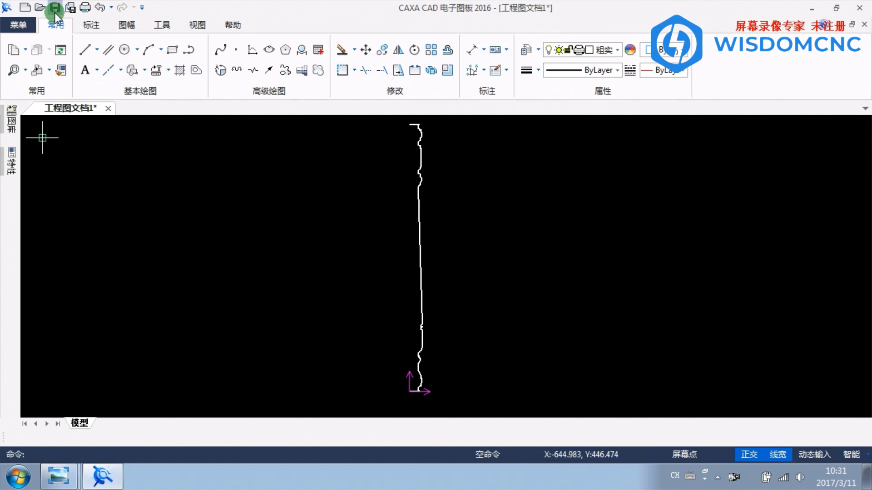
pyautogui.click(227, 249)
pyautogui.click(391, 348)
pyautogui.press('BackSpace')
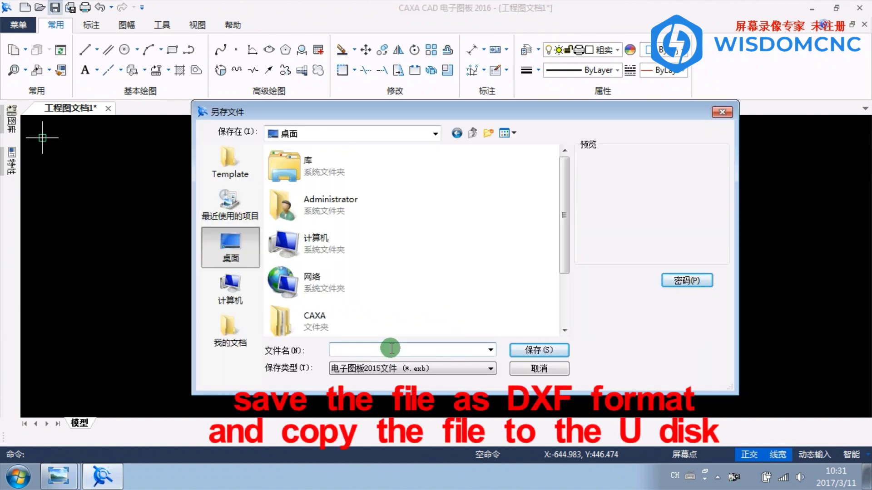
pyautogui.write('D')
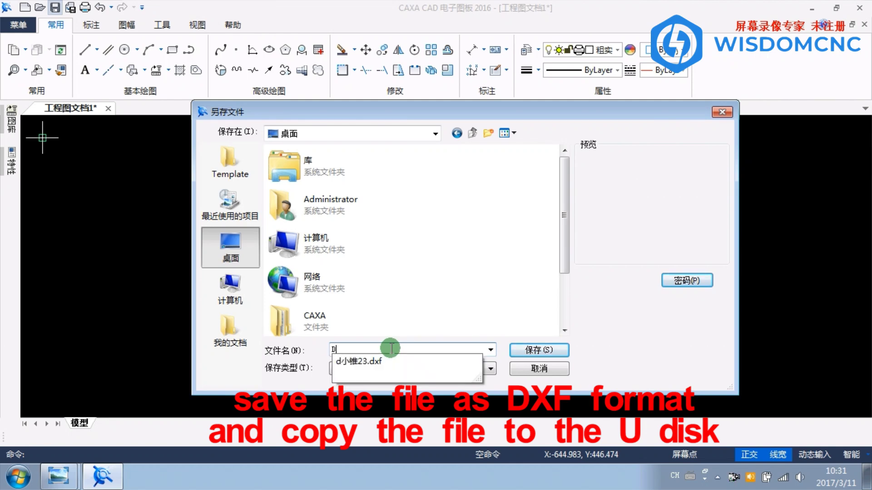
pyautogui.write('xiao')
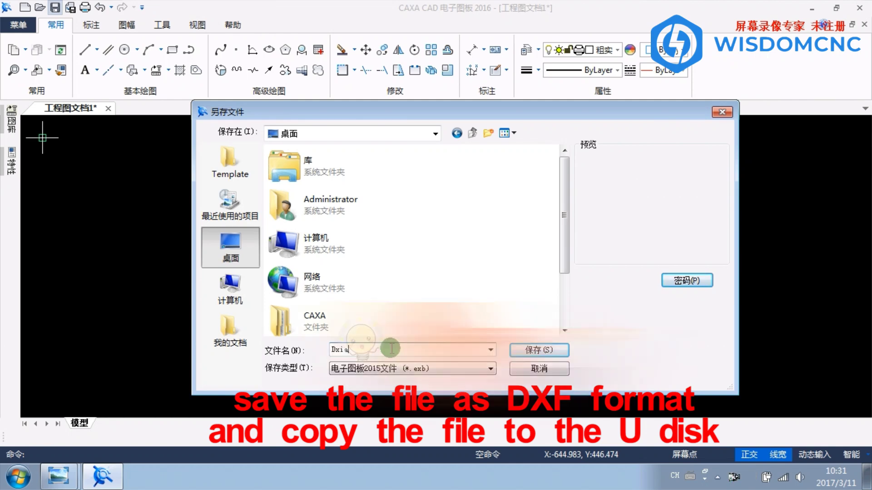
pyautogui.hotkey('ctrl', 'space')
pyautogui.press('BackSpace')
pyautogui.press('BackSpace')
pyautogui.press('BackSpace')
pyautogui.press('BackSpace')
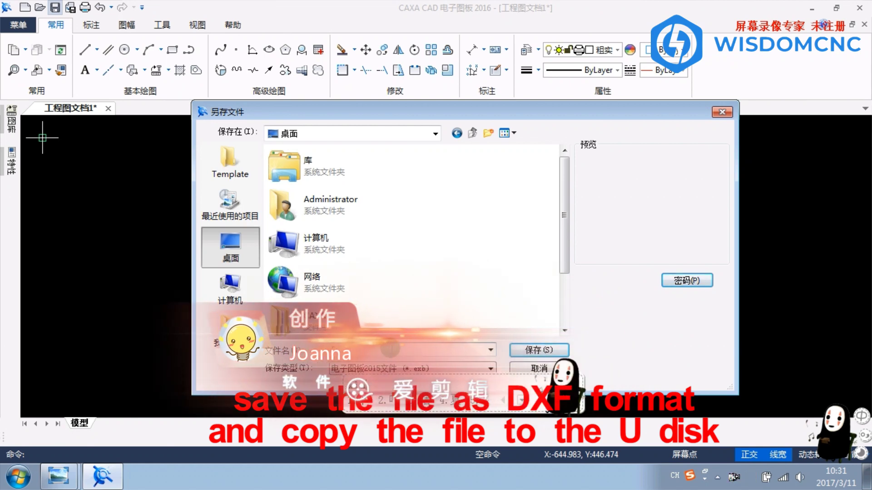
pyautogui.write('xiaozhui')
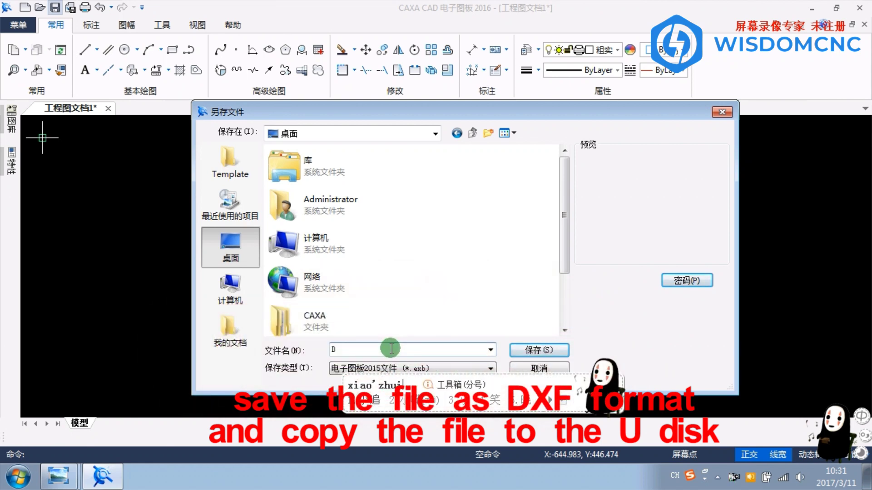
pyautogui.write('35')
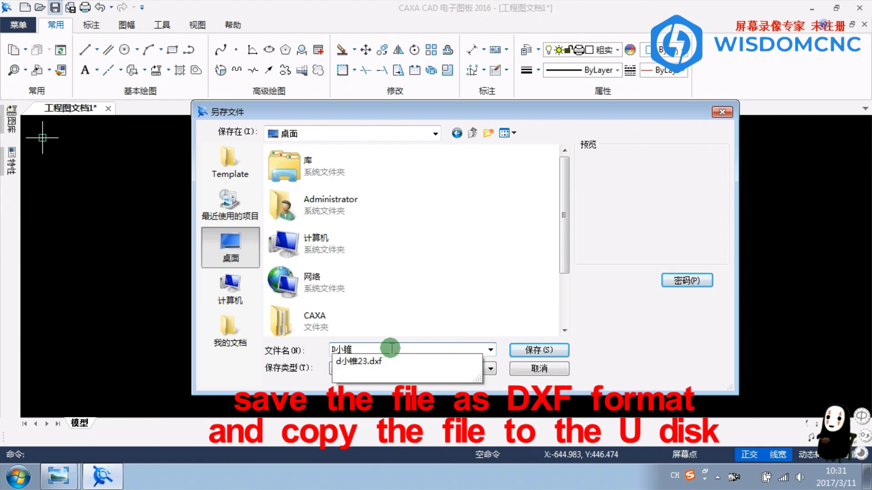
# - Set the file type to AutoCAD 2000 DXF (*.dxf) and save D小锥.dxf to the desktop
pyautogui.click(393, 322)
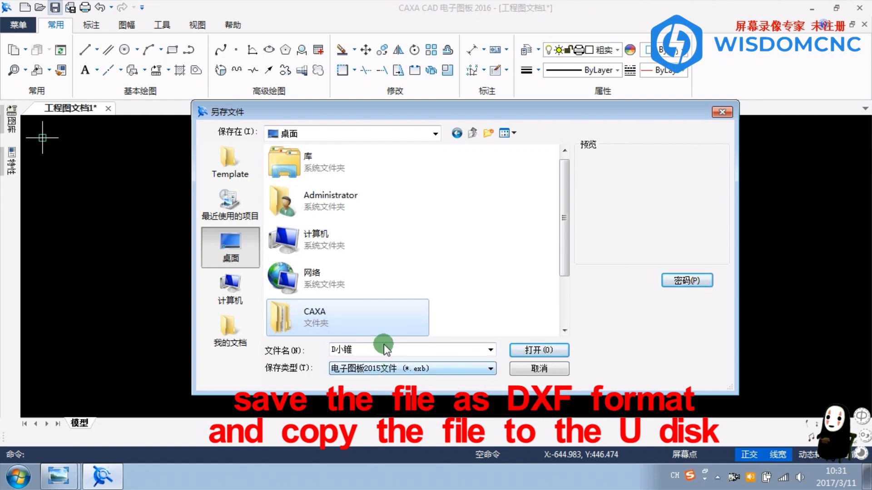
pyautogui.click(396, 369)
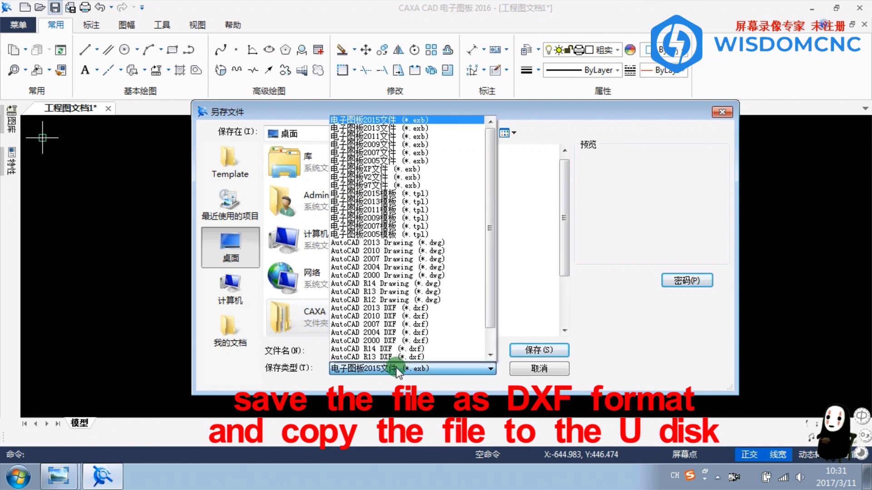
pyautogui.click(407, 340)
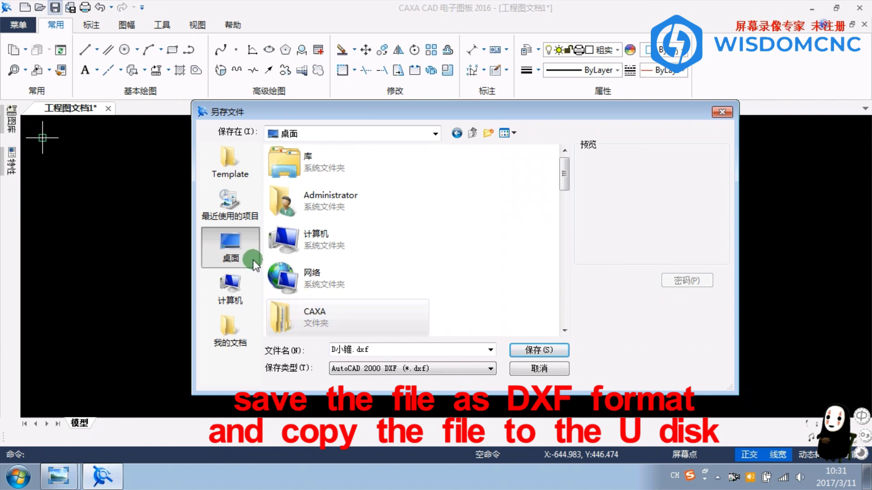
pyautogui.click(543, 349)
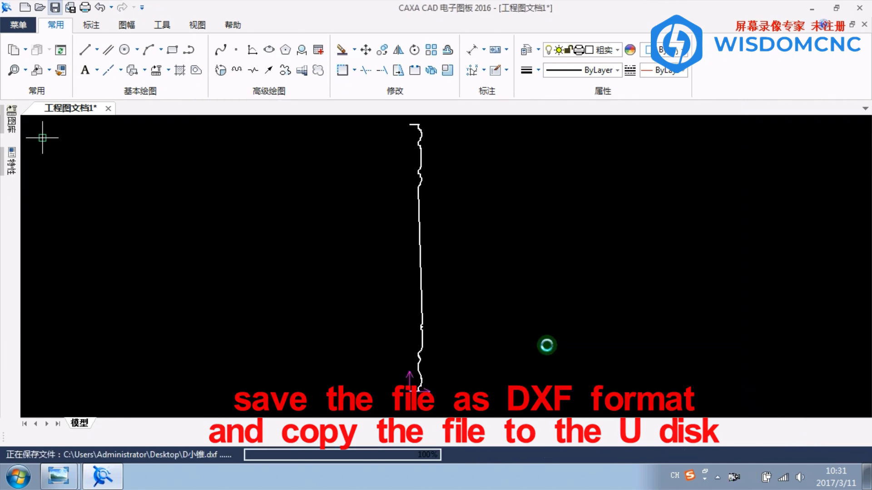
# - Close the CAD program and minimize the spindle photo viewer to reveal the desktop
pyautogui.click(859, 8)
pyautogui.click(485, 269)
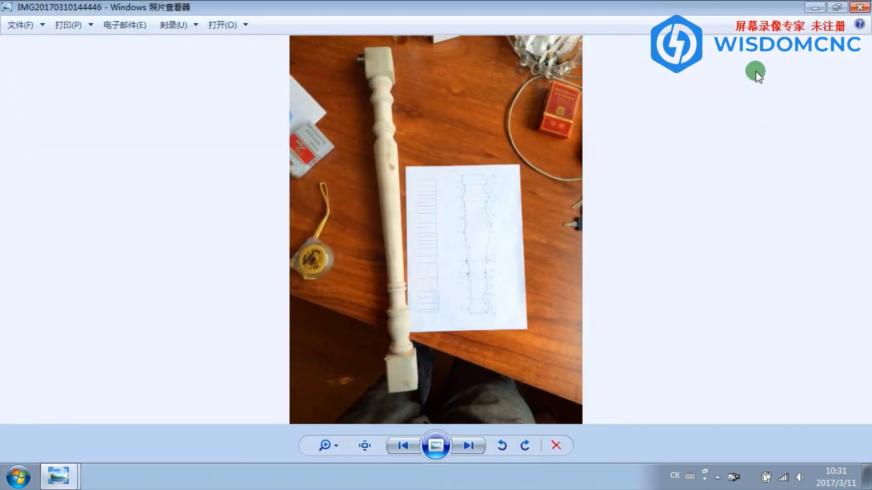
pyautogui.click(819, 8)
pyautogui.click(819, 9)
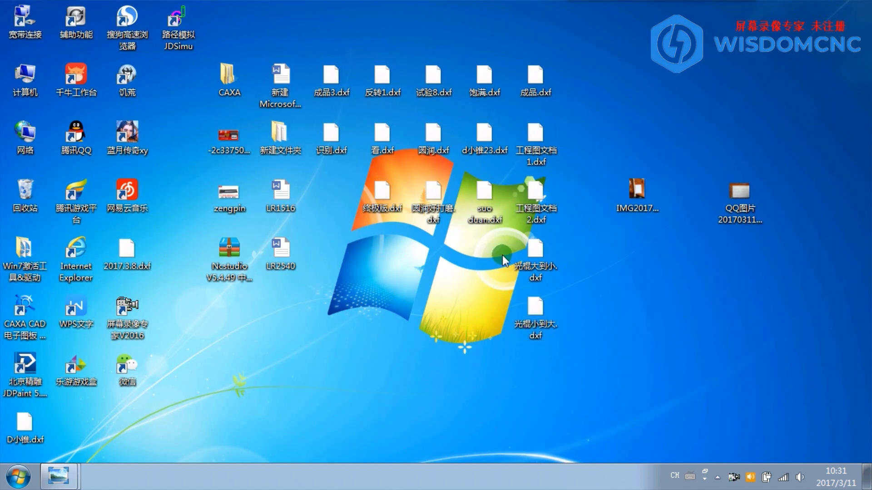
# - Move D小锥.dxf to an empty area of the desktop, copy it, and start opening Computer
pyautogui.moveTo(24, 424); pyautogui.dragTo(334, 422)
pyautogui.rightClick(334, 422)
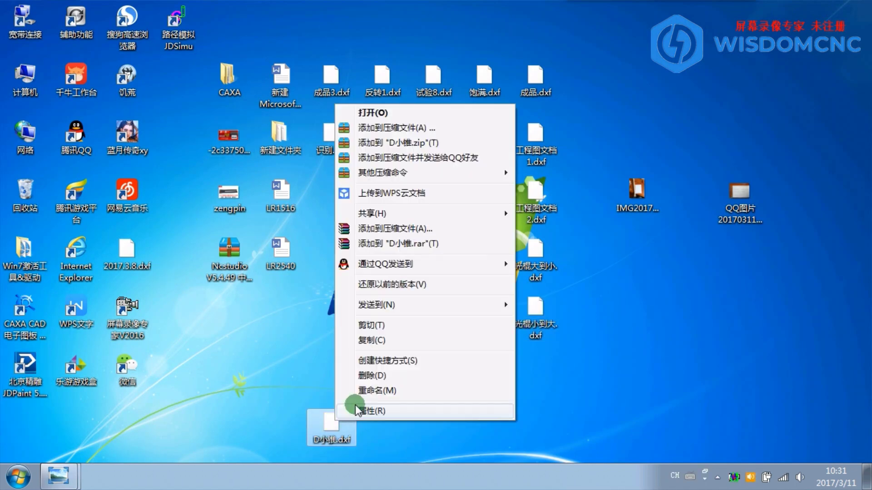
pyautogui.click(372, 340)
pyautogui.click(24, 74)
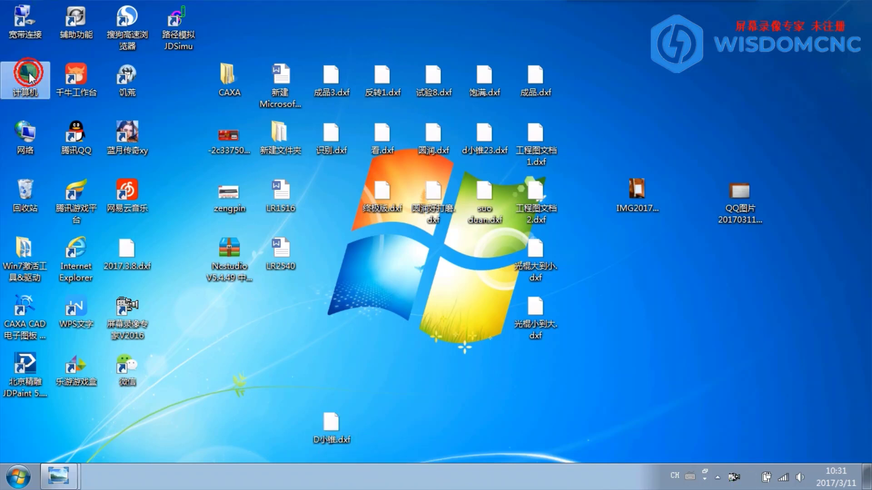